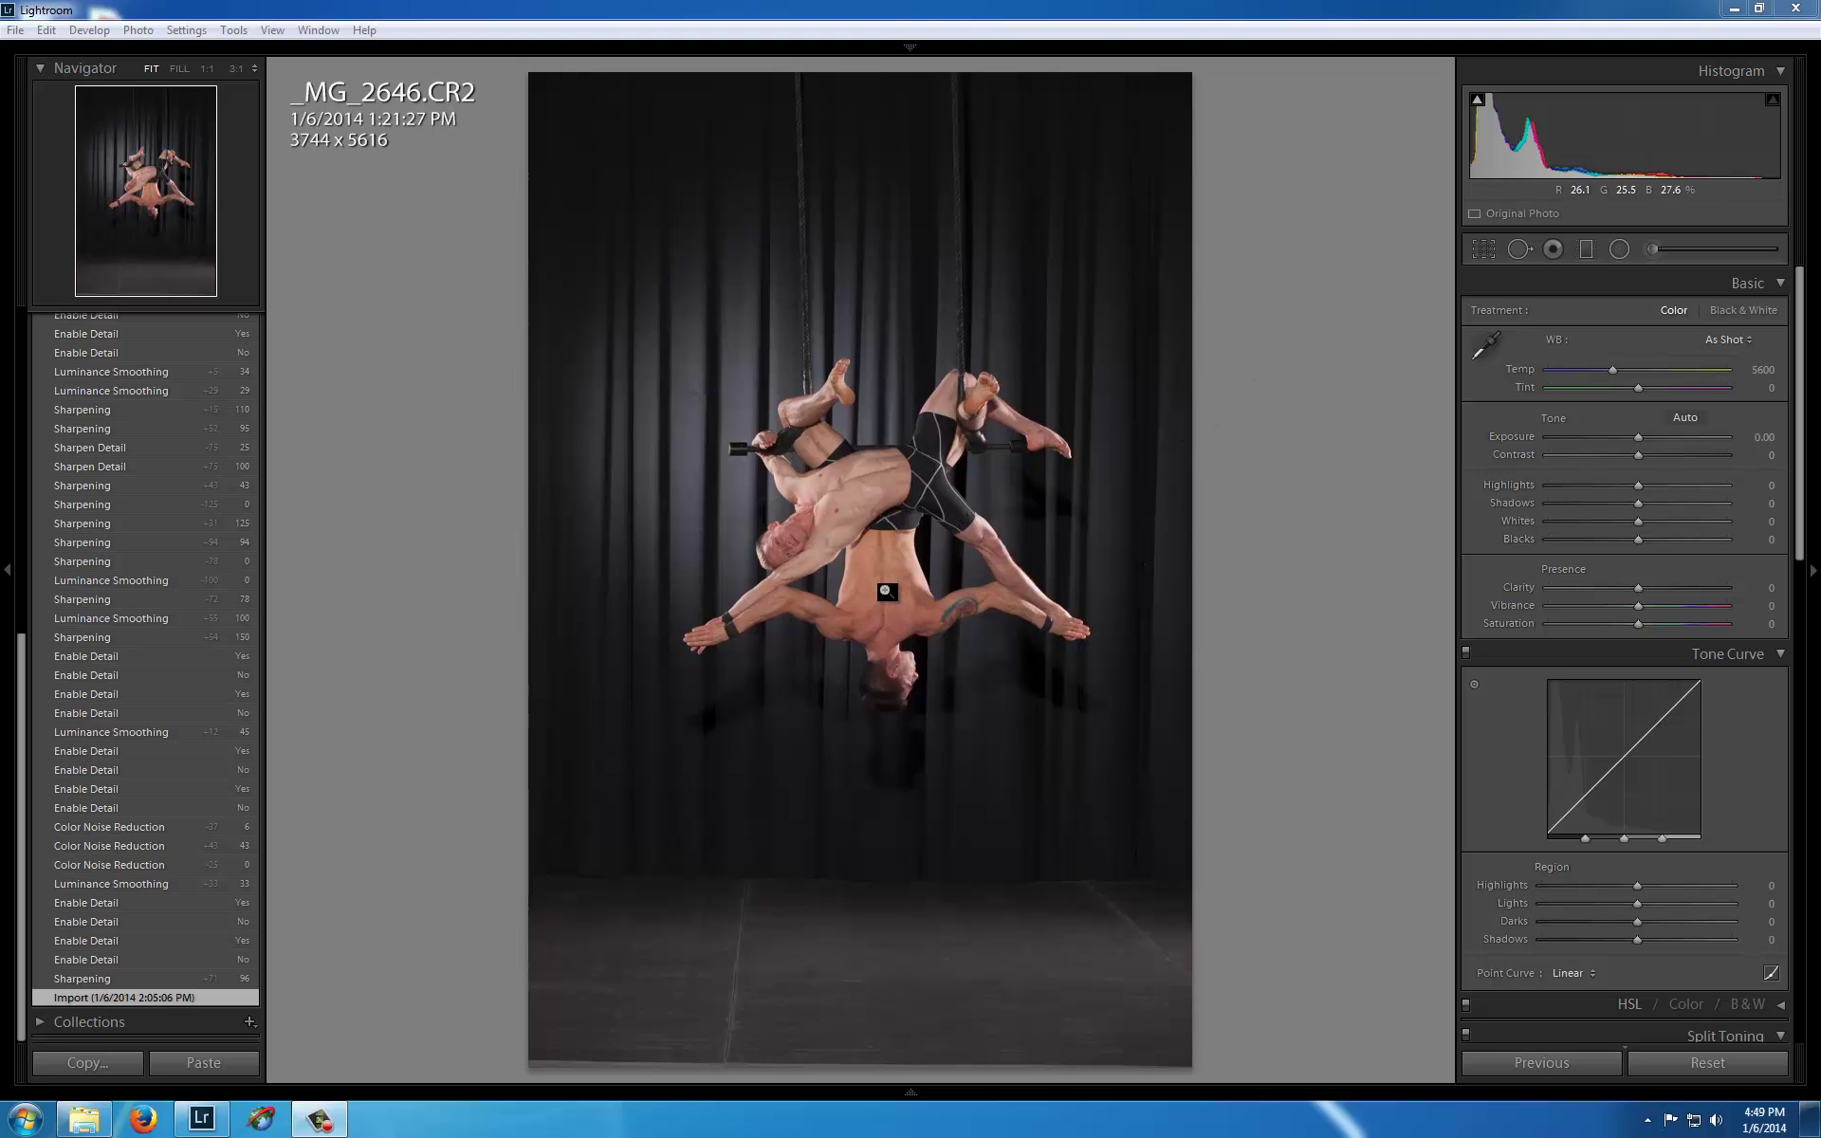
- Open the acrobat photo in Photoshop and frame the two upside-down figures
{"action": "key", "text": "ctrl+e"}
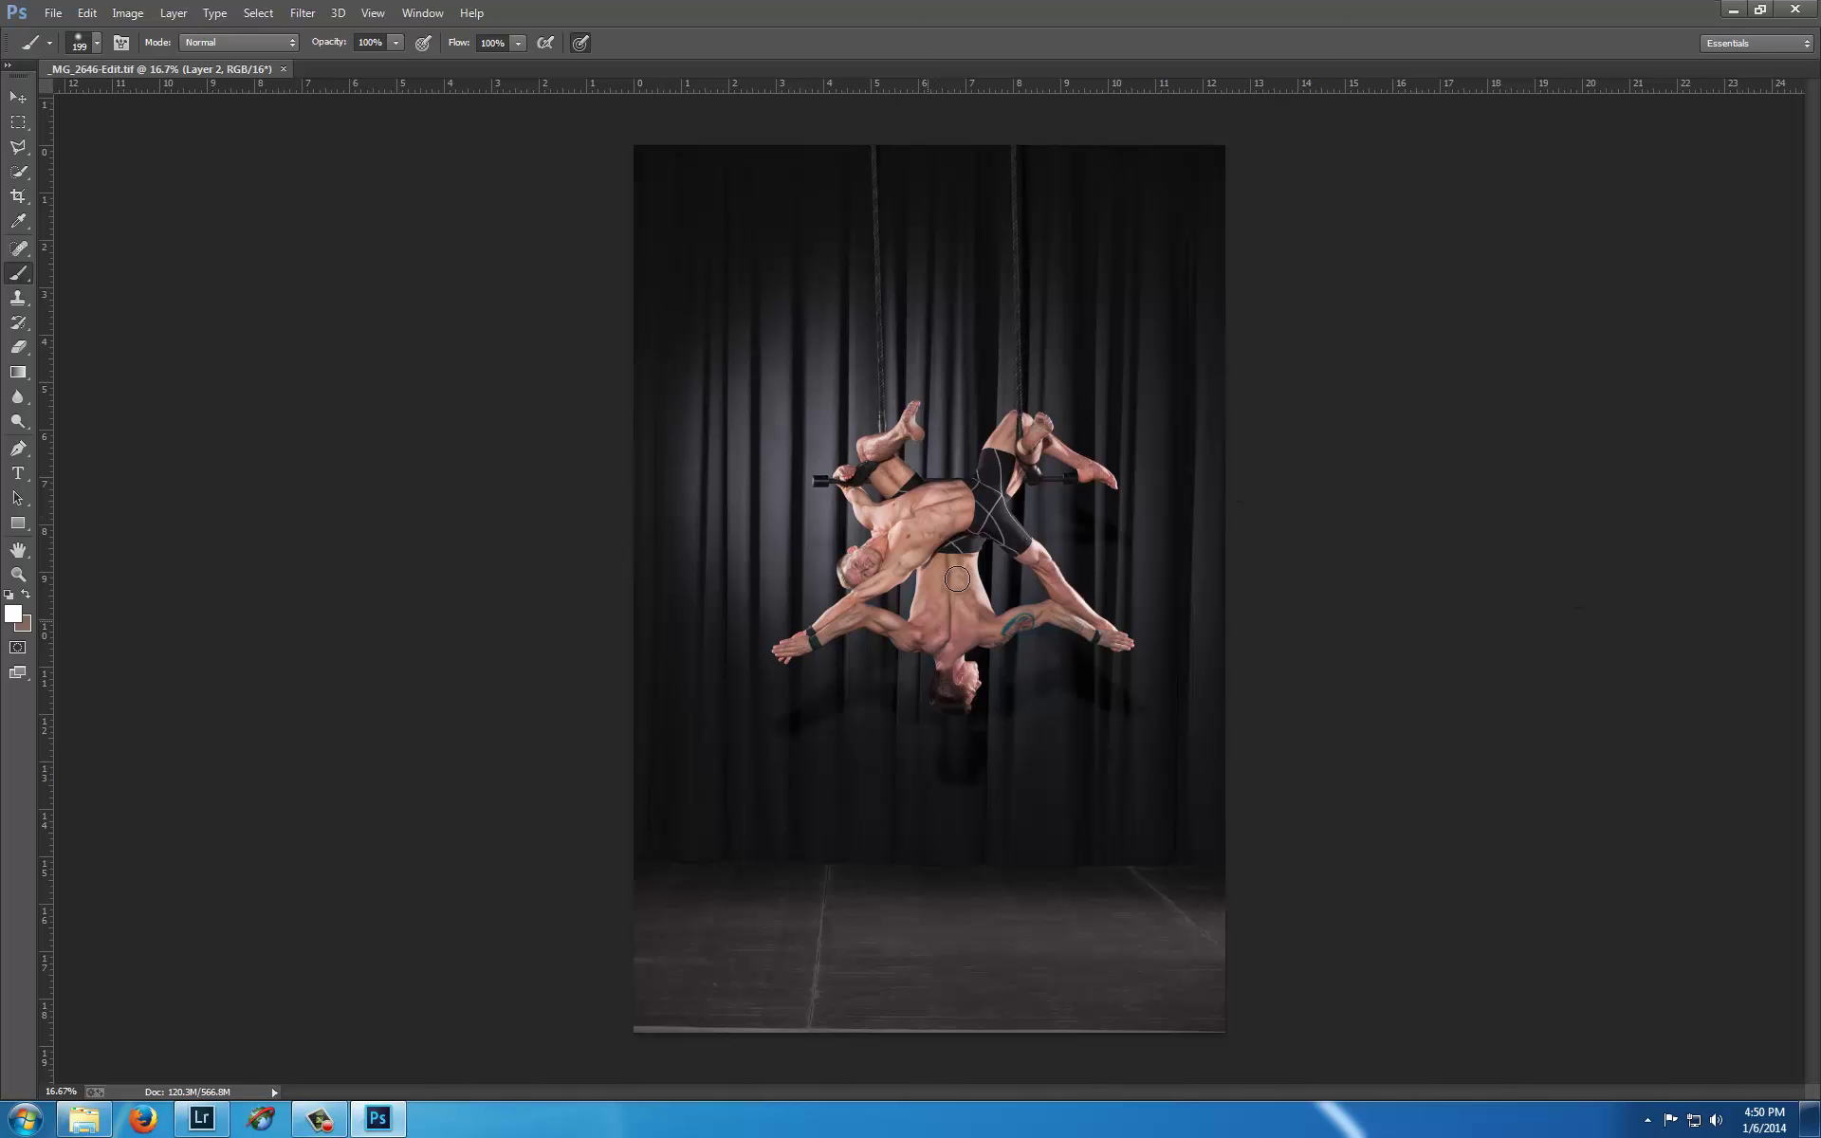
{"action": "scroll", "coordinate": [868, 612], "scroll_direction": "up", "scroll_amount": 6}
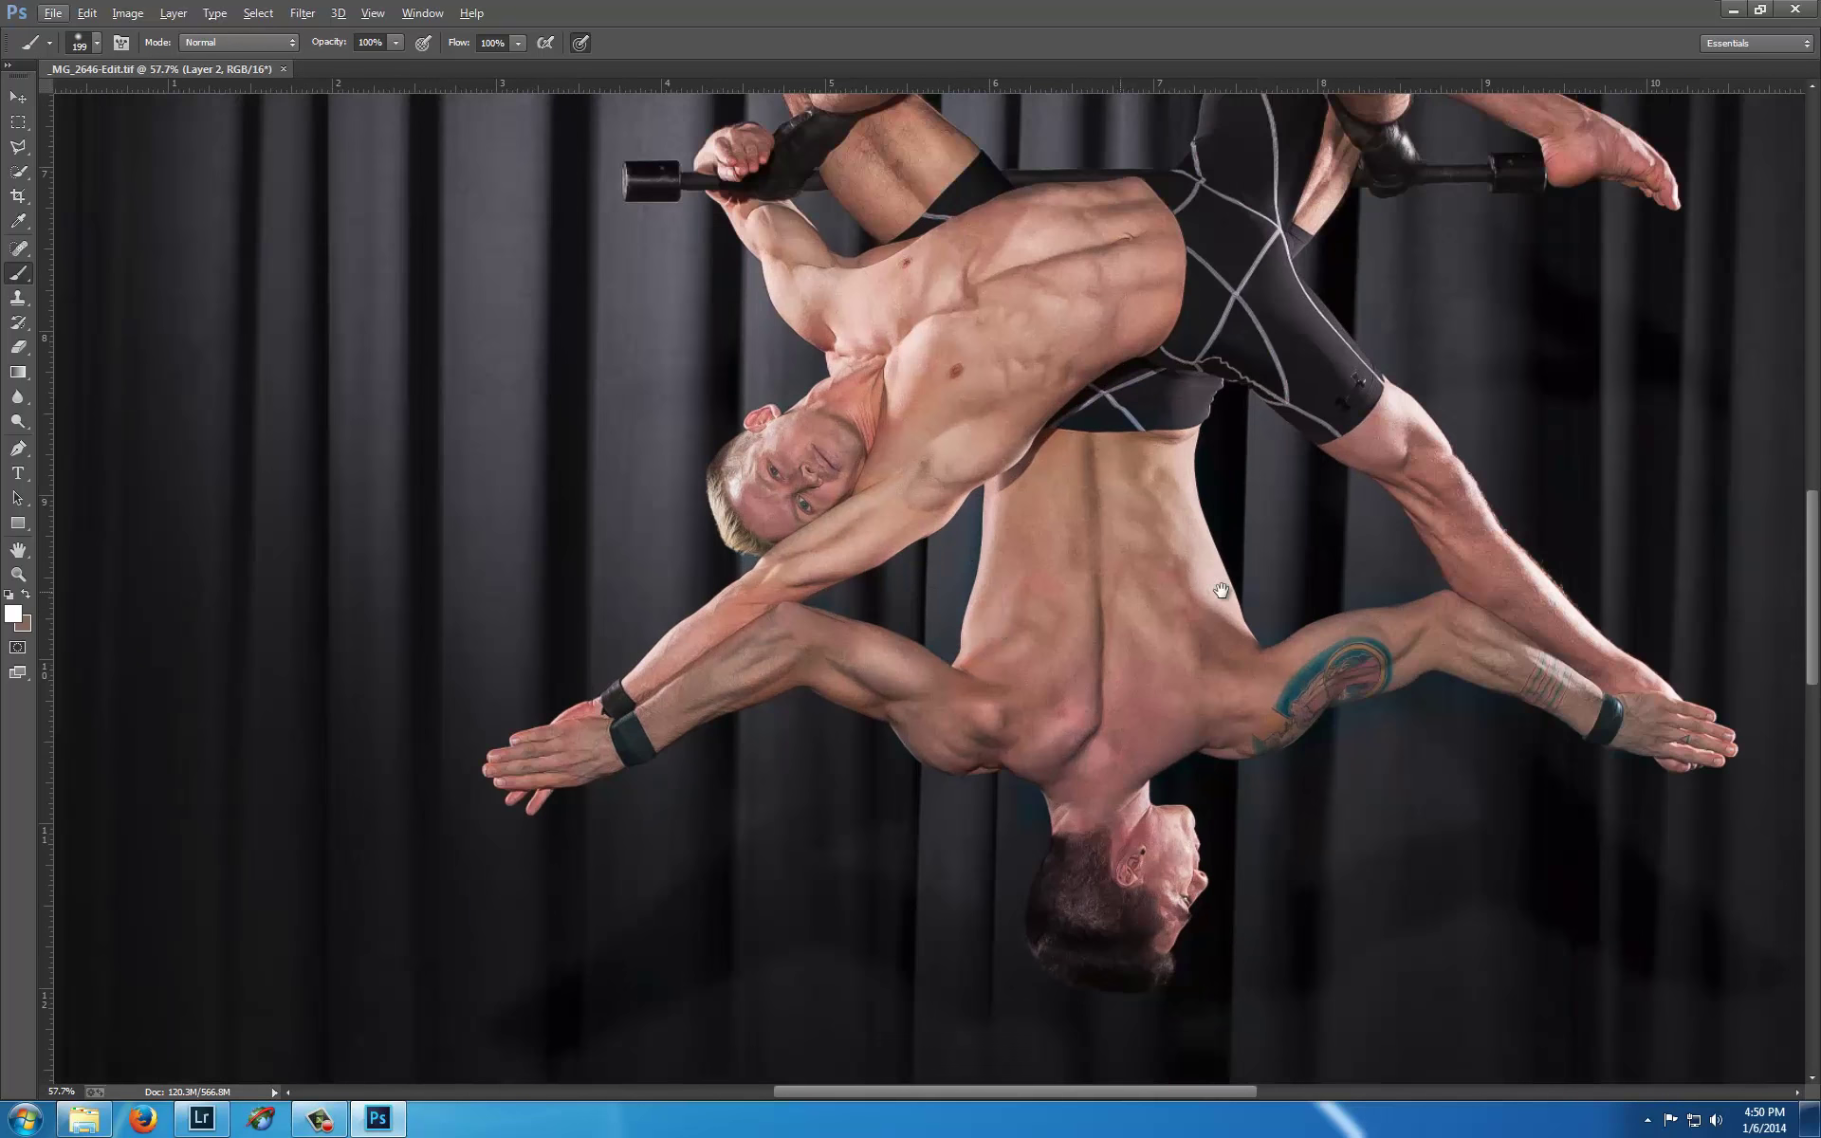
{"action": "left_click_drag", "start_coordinate": [1252, 823], "coordinate": [1072, 652]}
{"action": "scroll", "coordinate": [1072, 652], "scroll_direction": "down", "scroll_amount": 2}
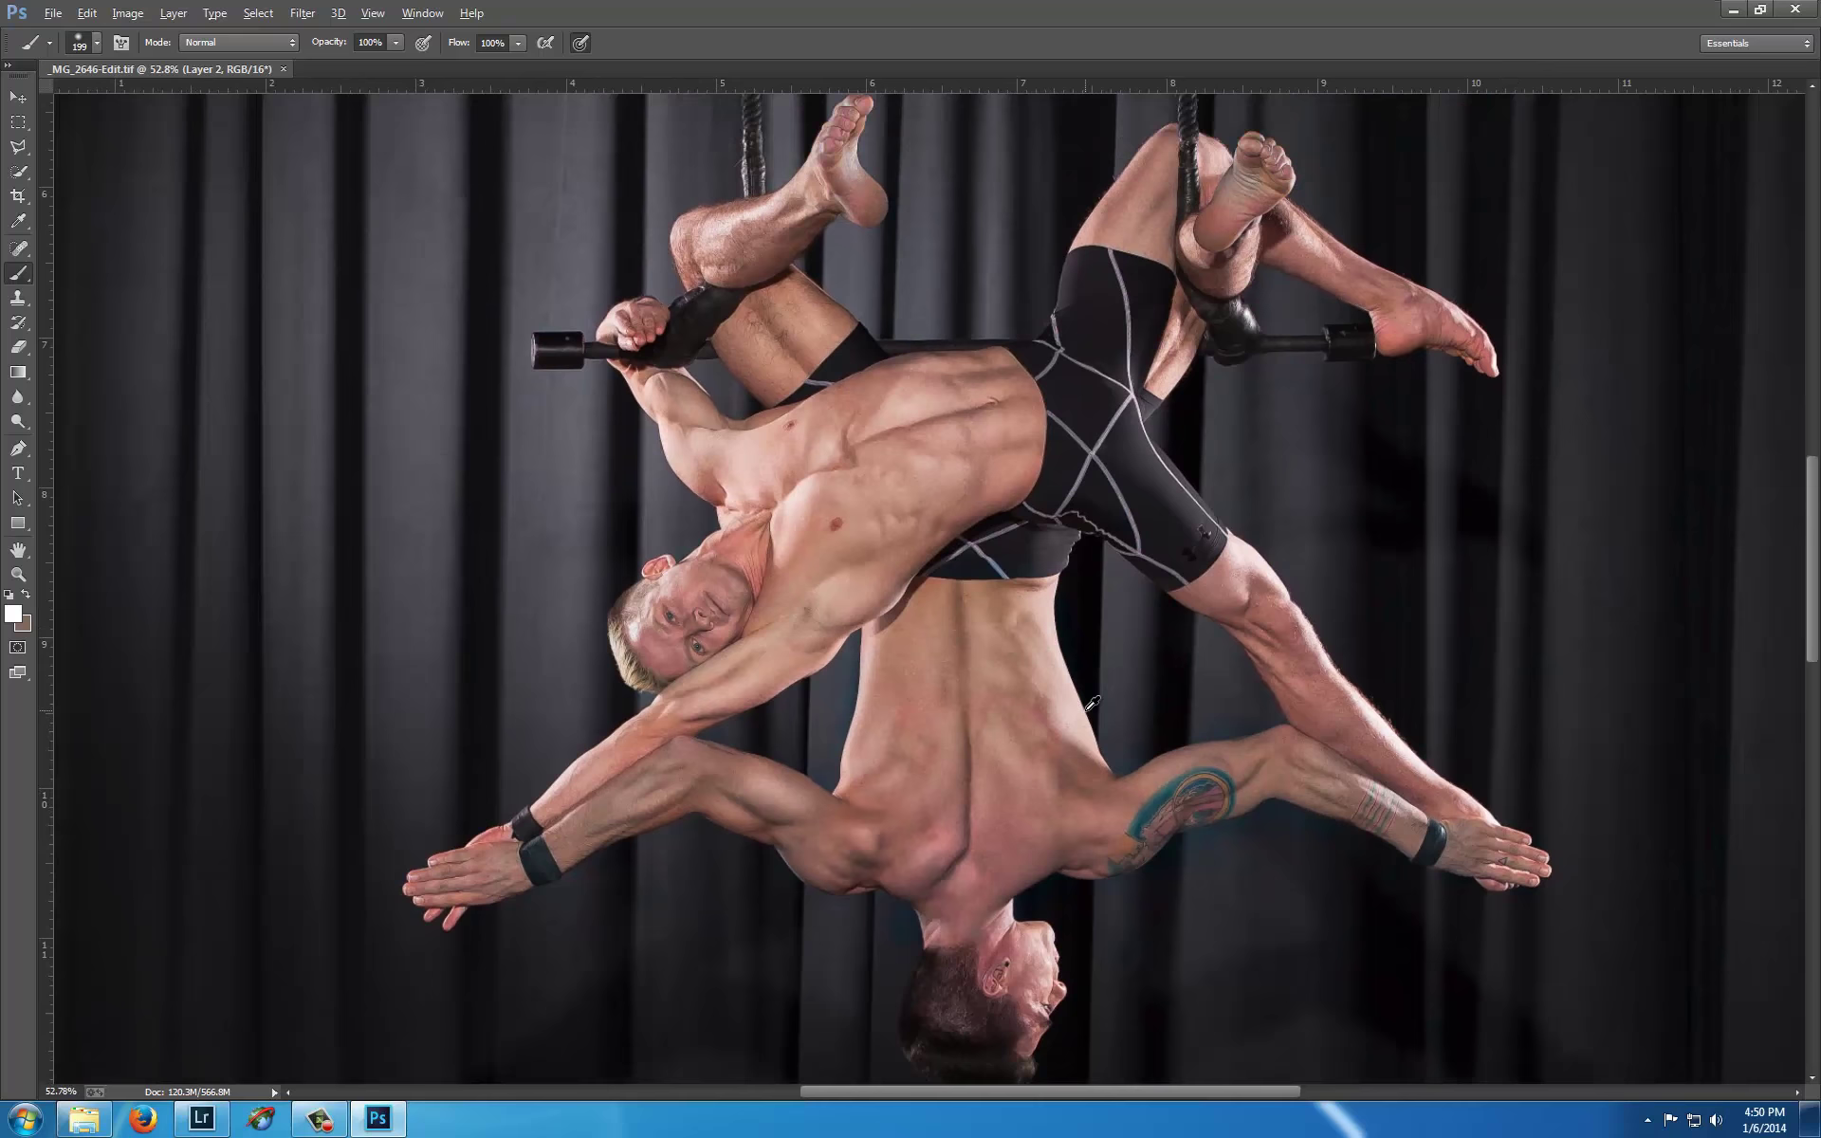
{"action": "scroll", "coordinate": [1270, 745], "scroll_direction": "down", "scroll_amount": 1}
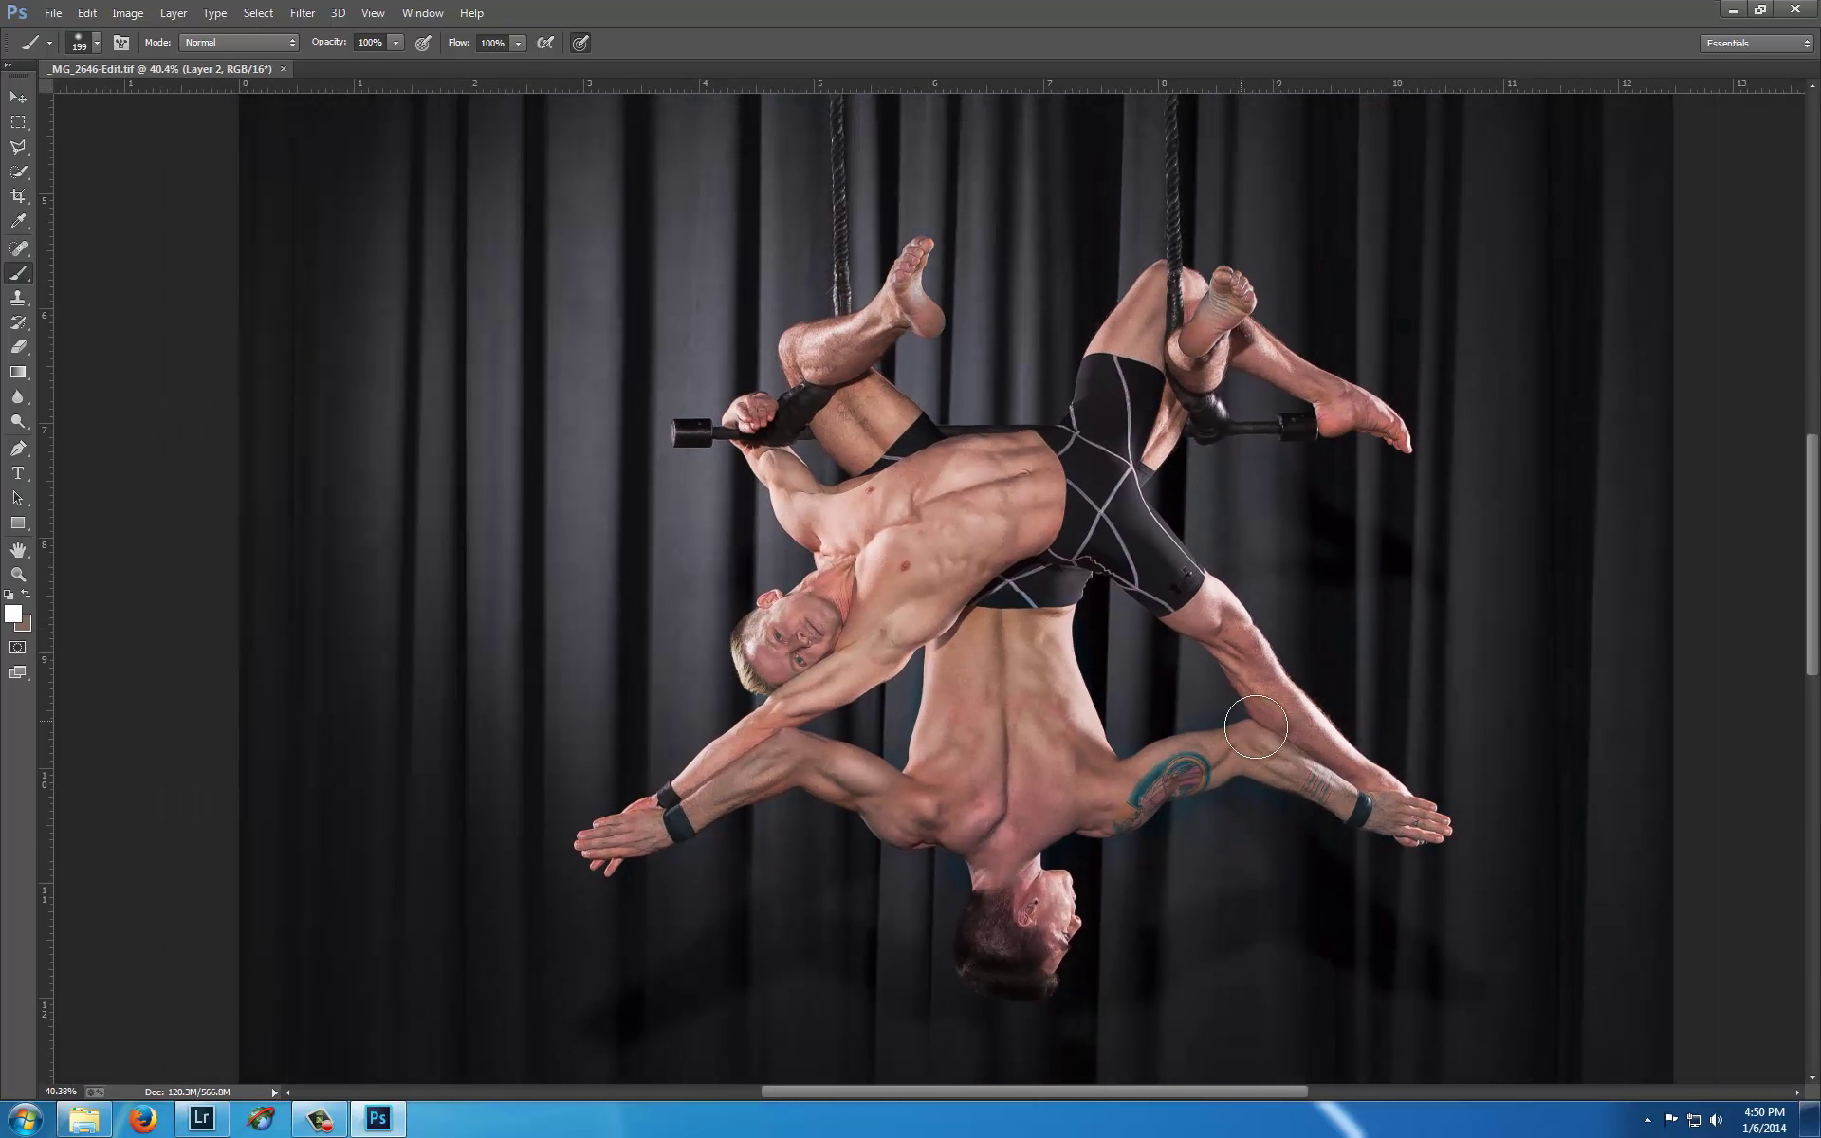
{"action": "mouse_move", "coordinate": [1269, 773]}
{"action": "left_mouse_down"}
{"action": "mouse_move", "coordinate": [1189, 749]}
{"action": "mouse_move", "coordinate": [1200, 770]}
{"action": "left_mouse_up"}
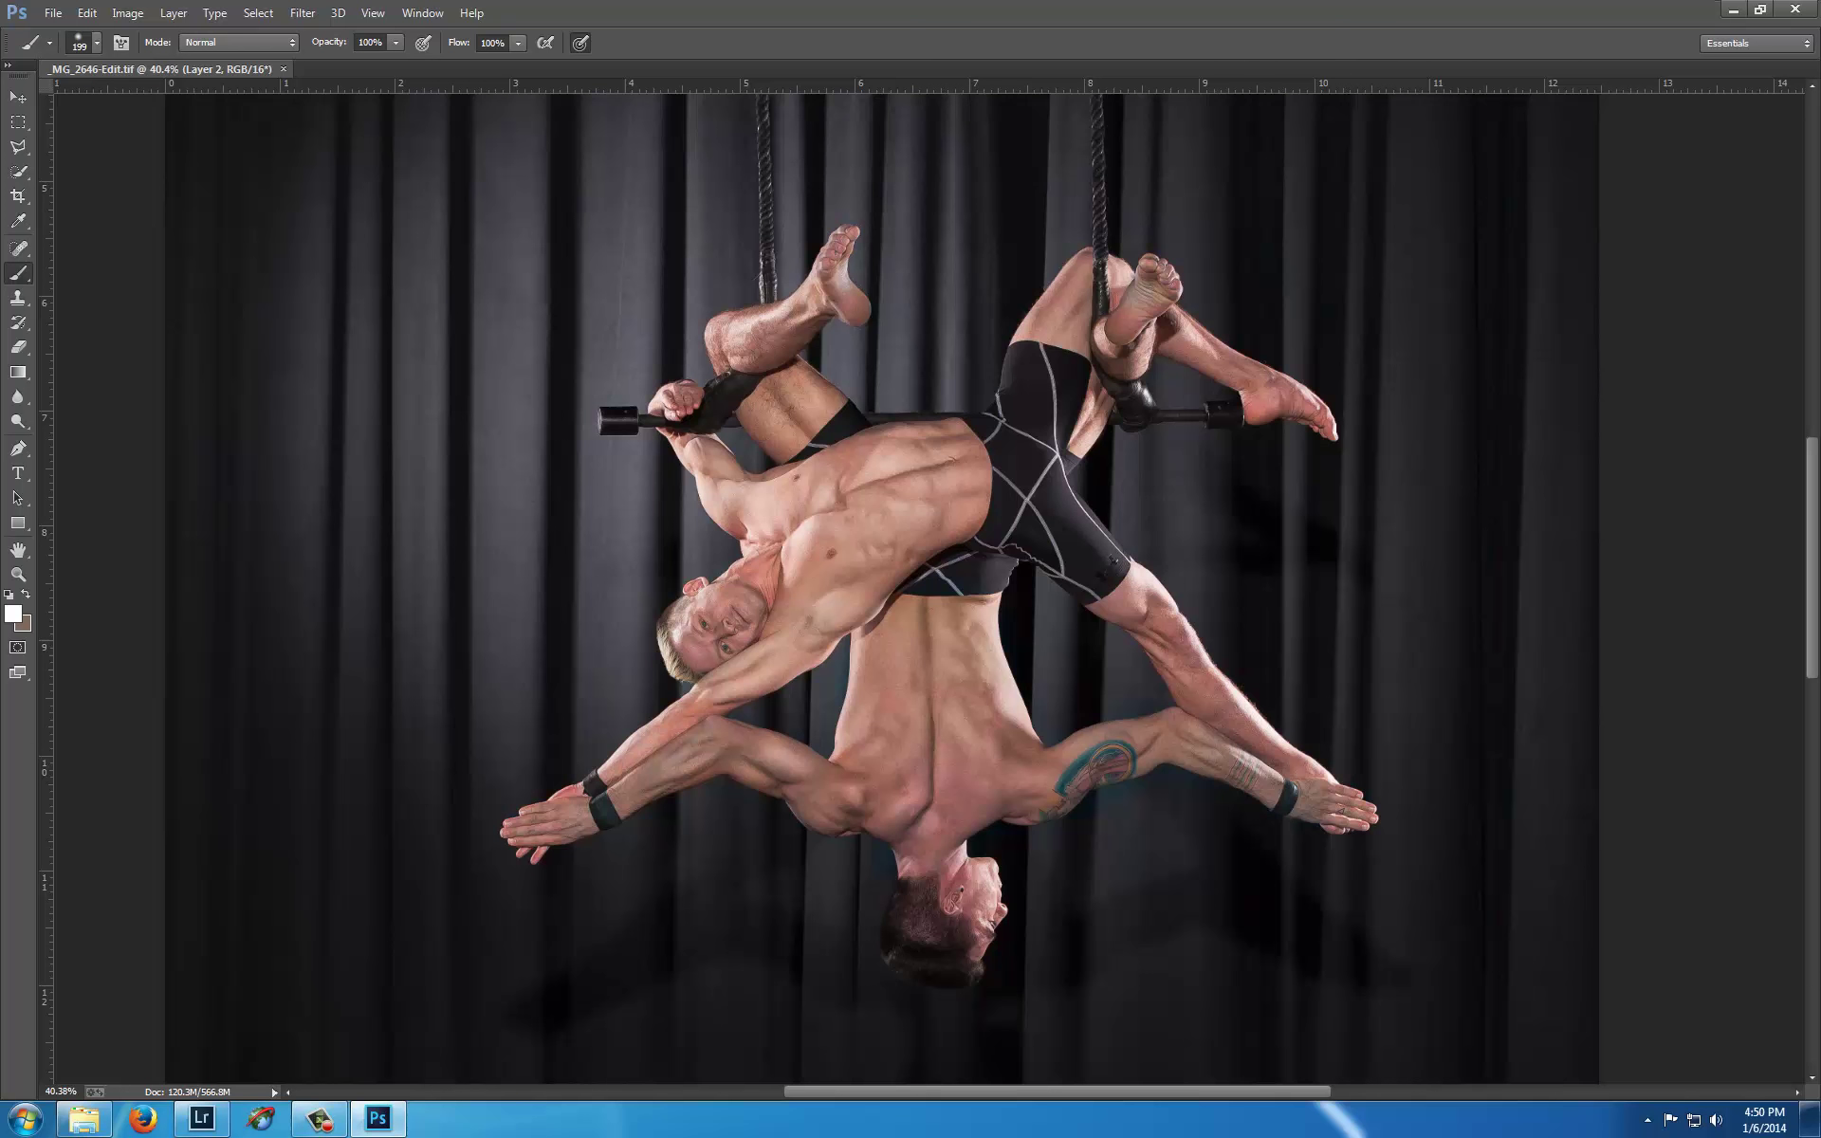
- Paint a trial brightening stroke on the lower man's back, compare via undo/redo, and leave it undone
{"action": "left_click_drag", "start_coordinate": [892, 607], "coordinate": [892, 873]}
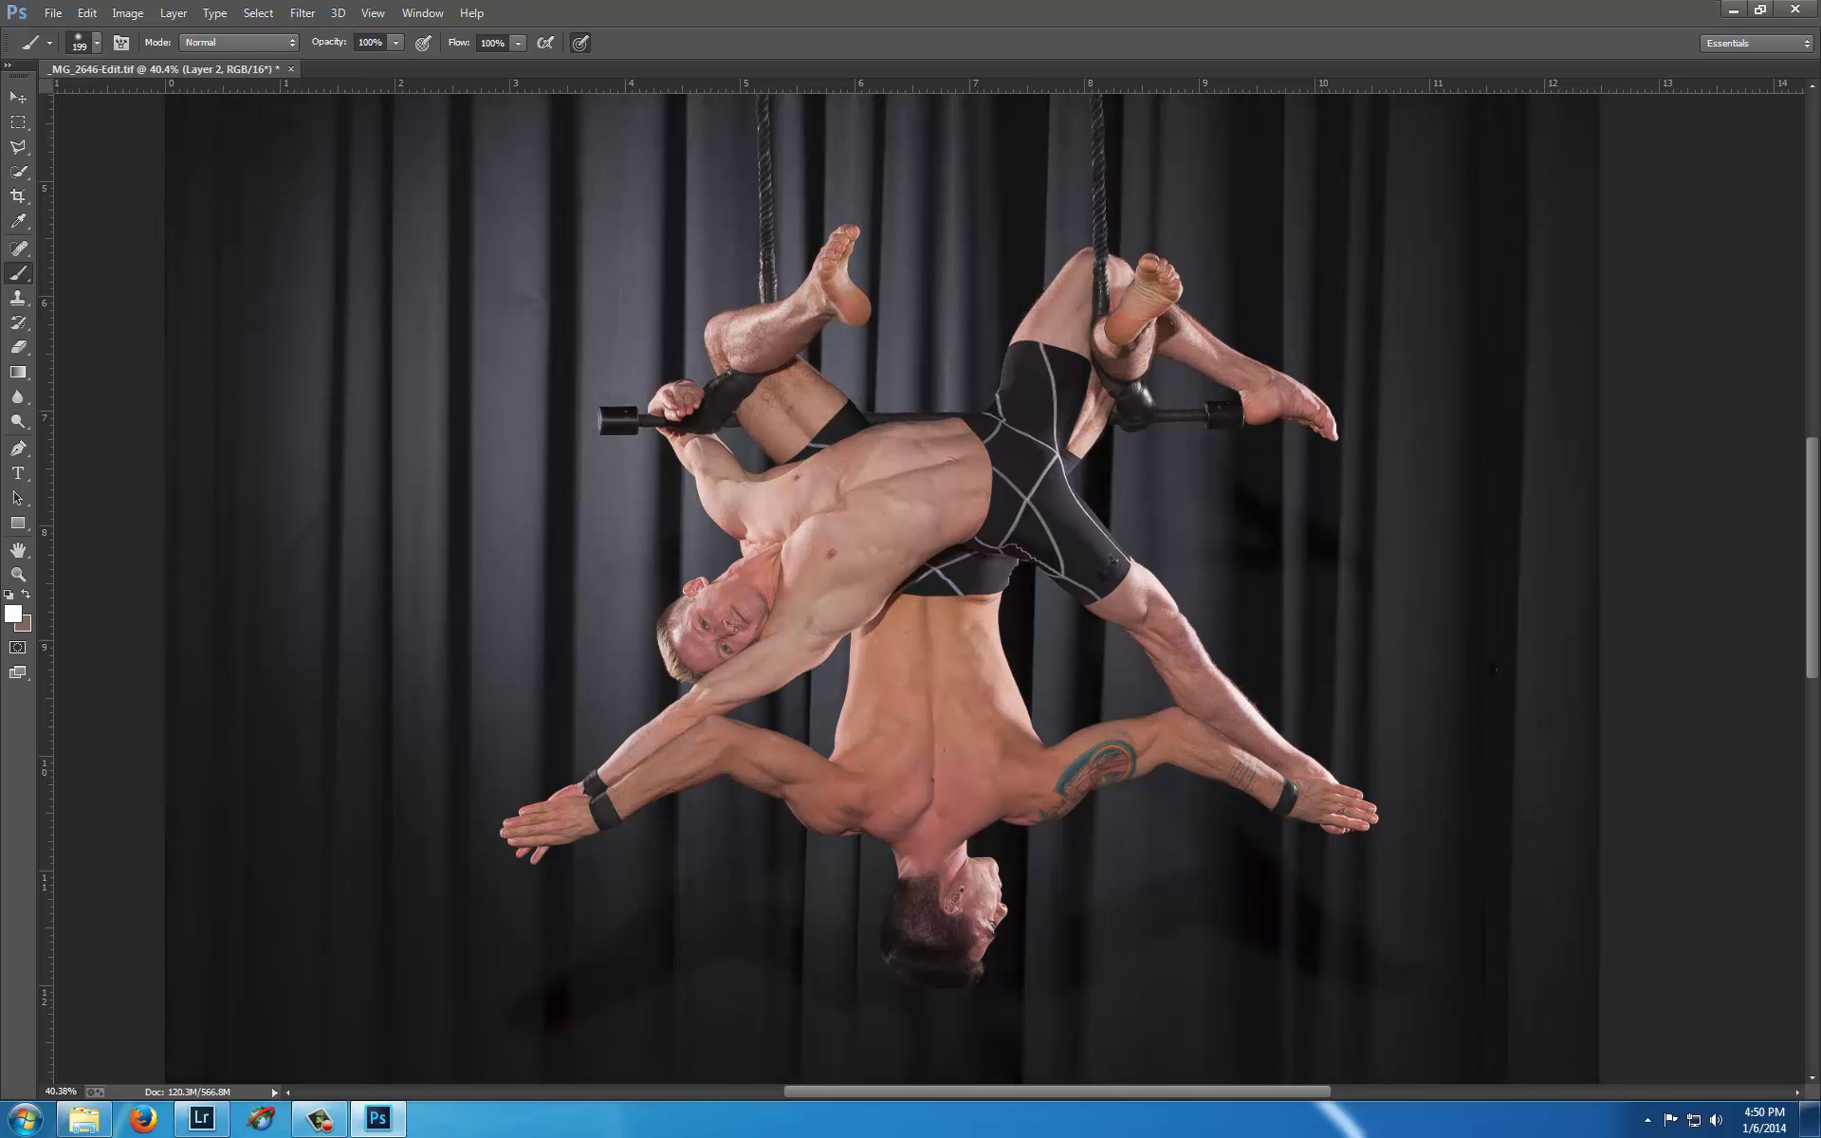
{"action": "key", "text": "ctrl+z"}
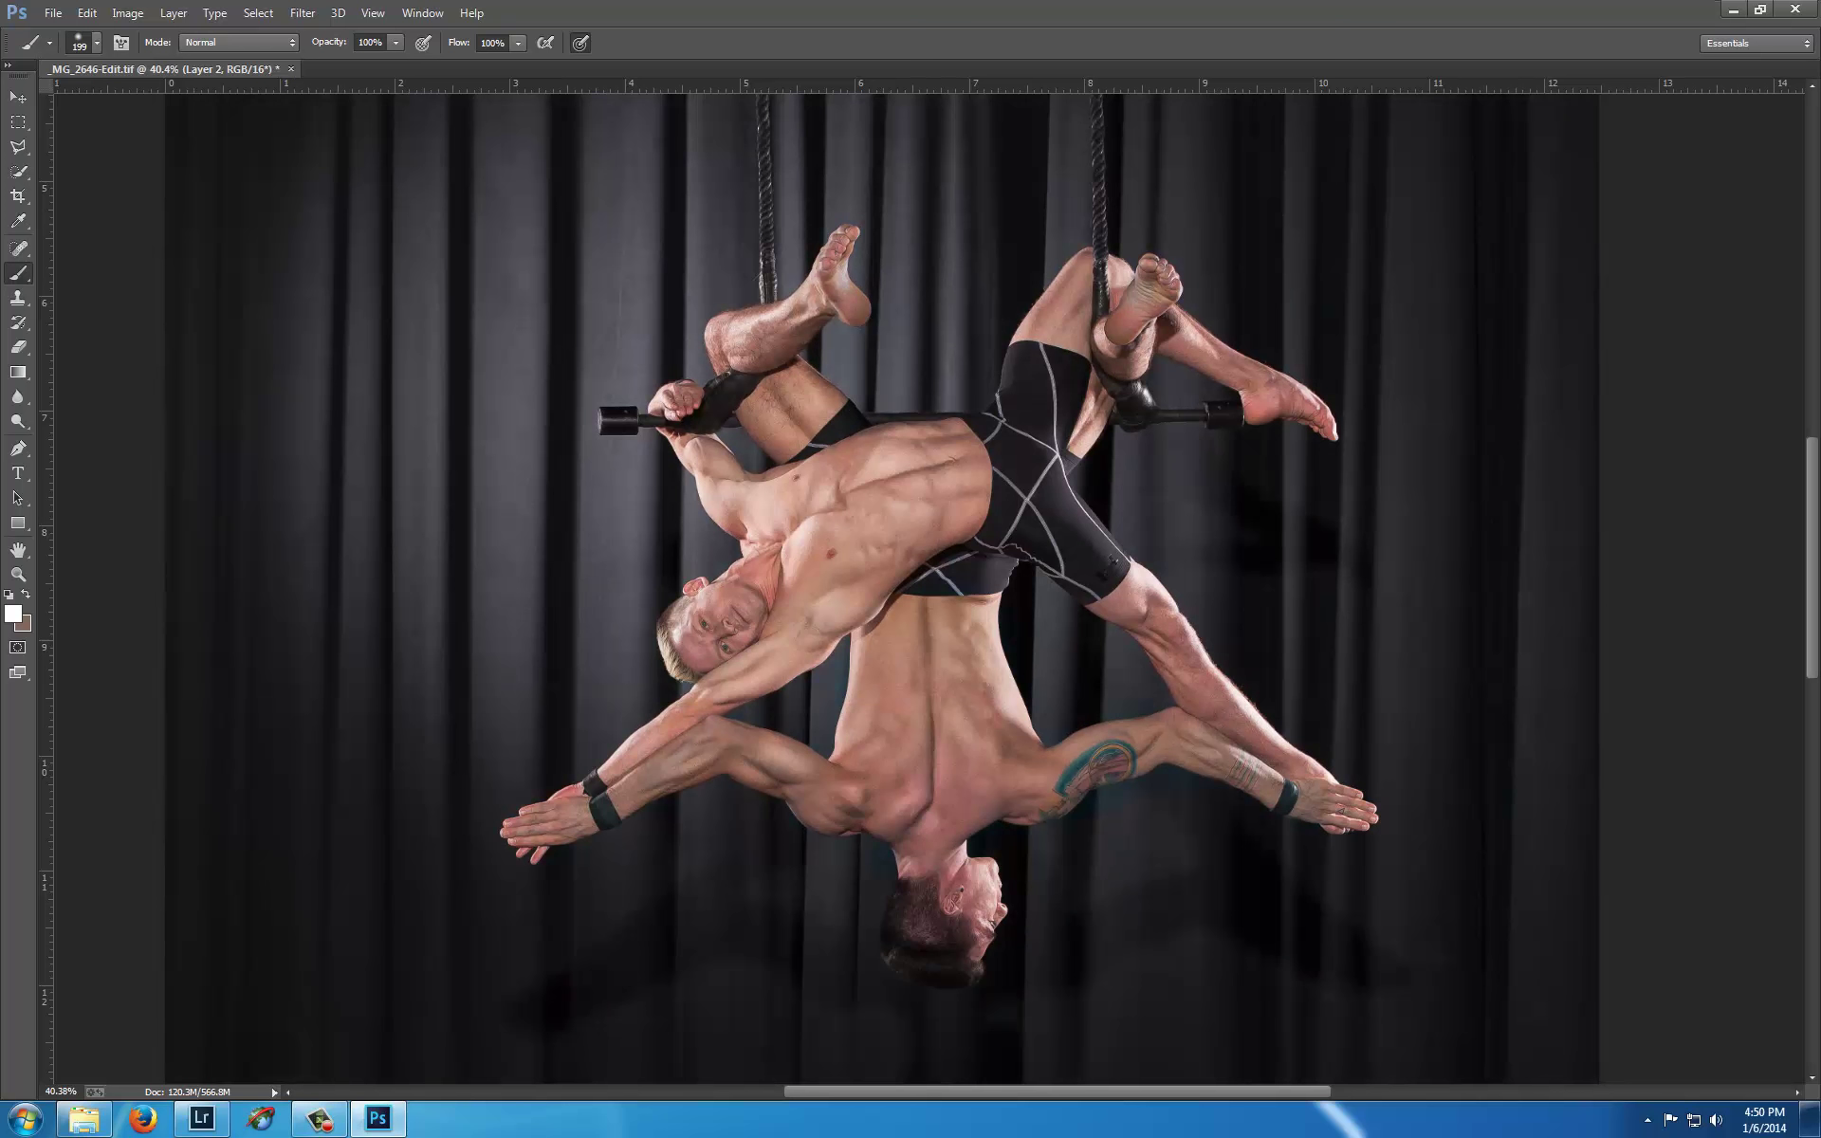
{"action": "key", "text": "ctrl+z"}
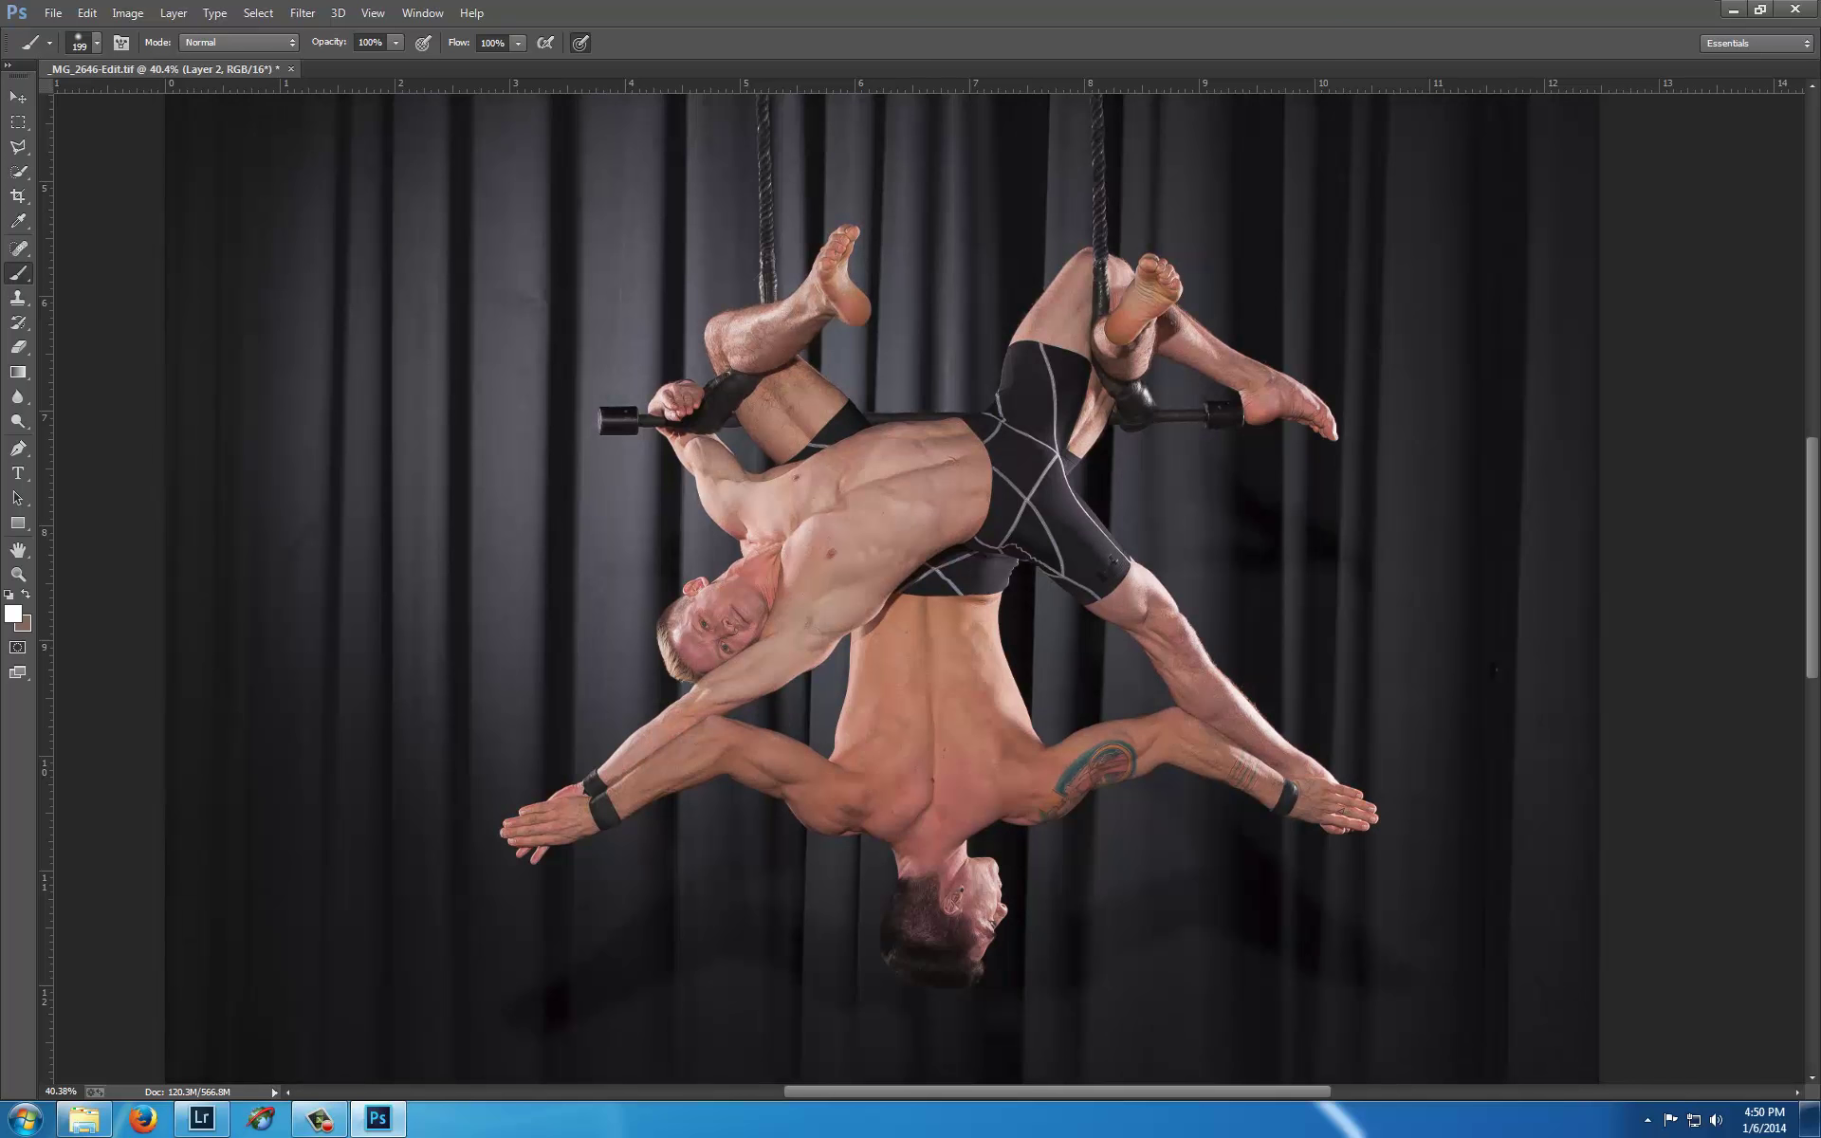
{"action": "key", "text": "ctrl+z"}
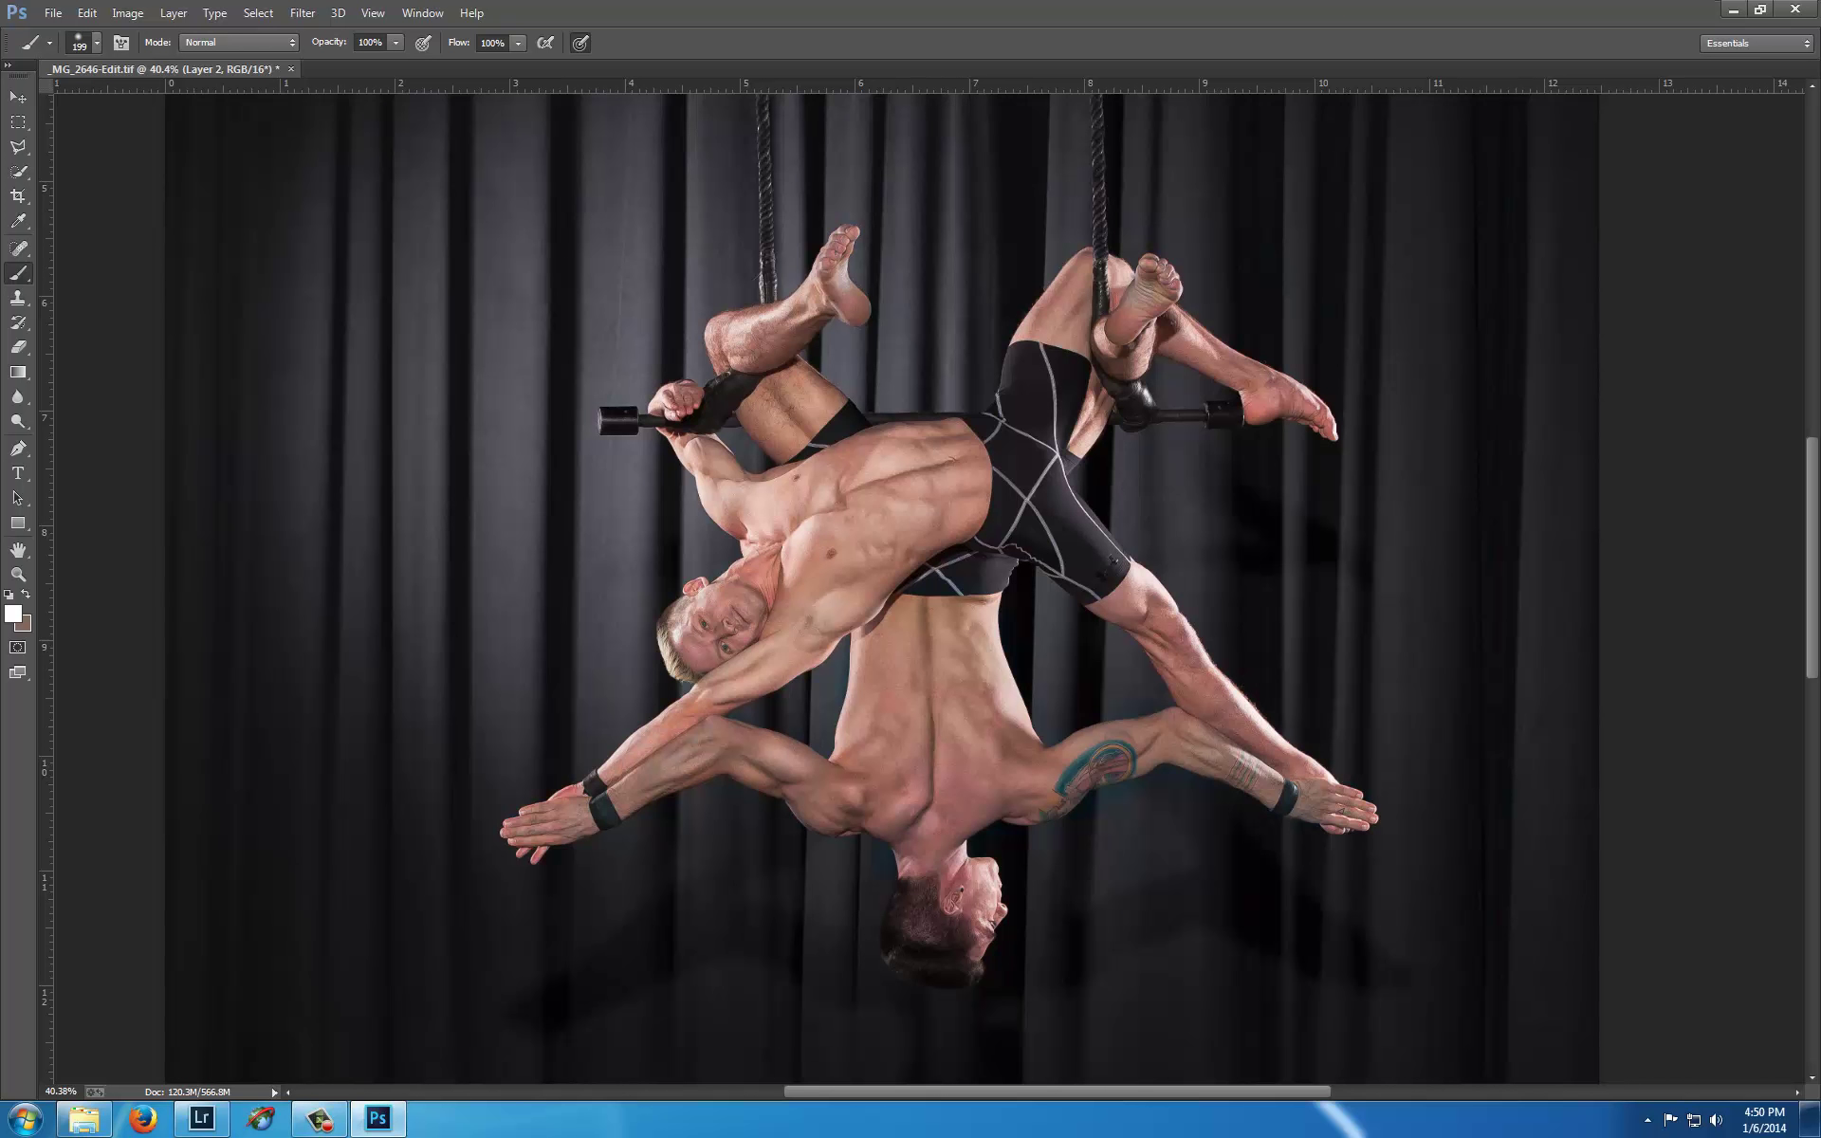
{"action": "key", "text": "ctrl+z"}
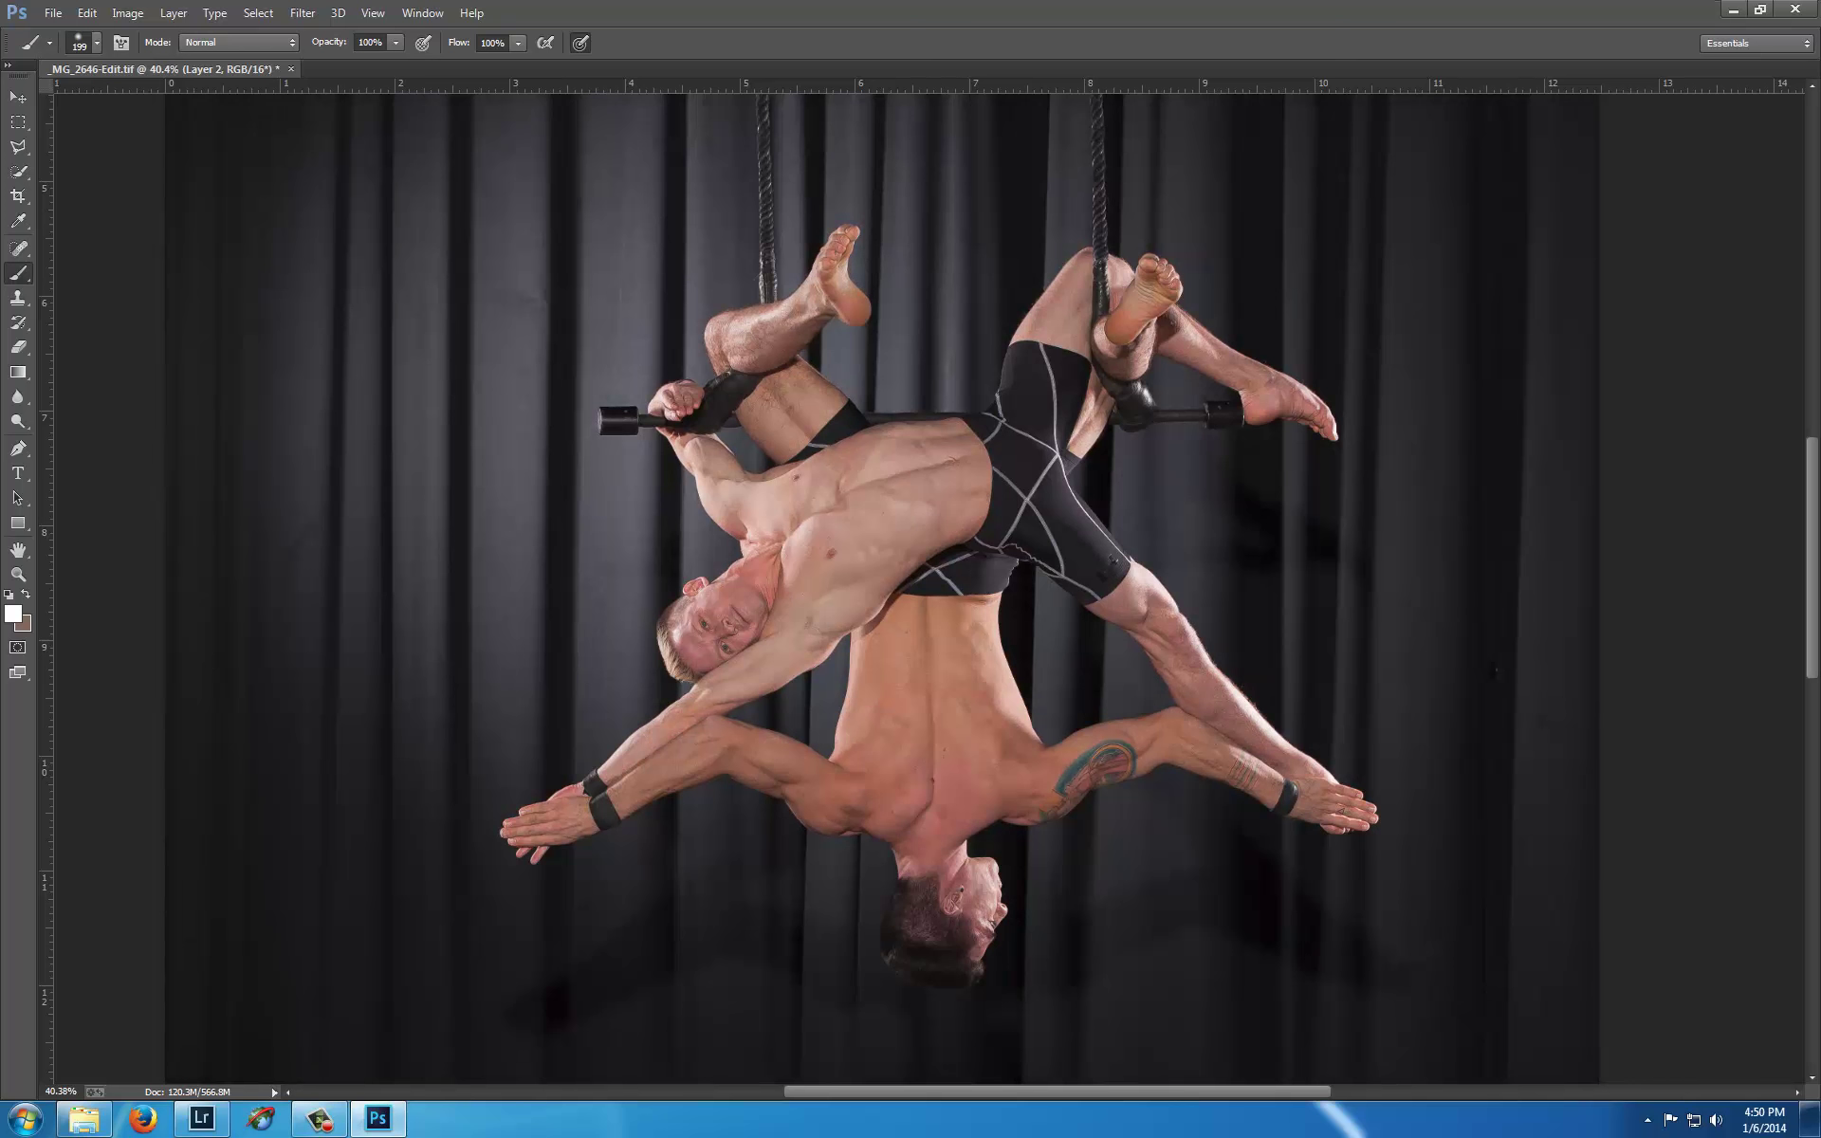
{"action": "key", "text": "ctrl+z"}
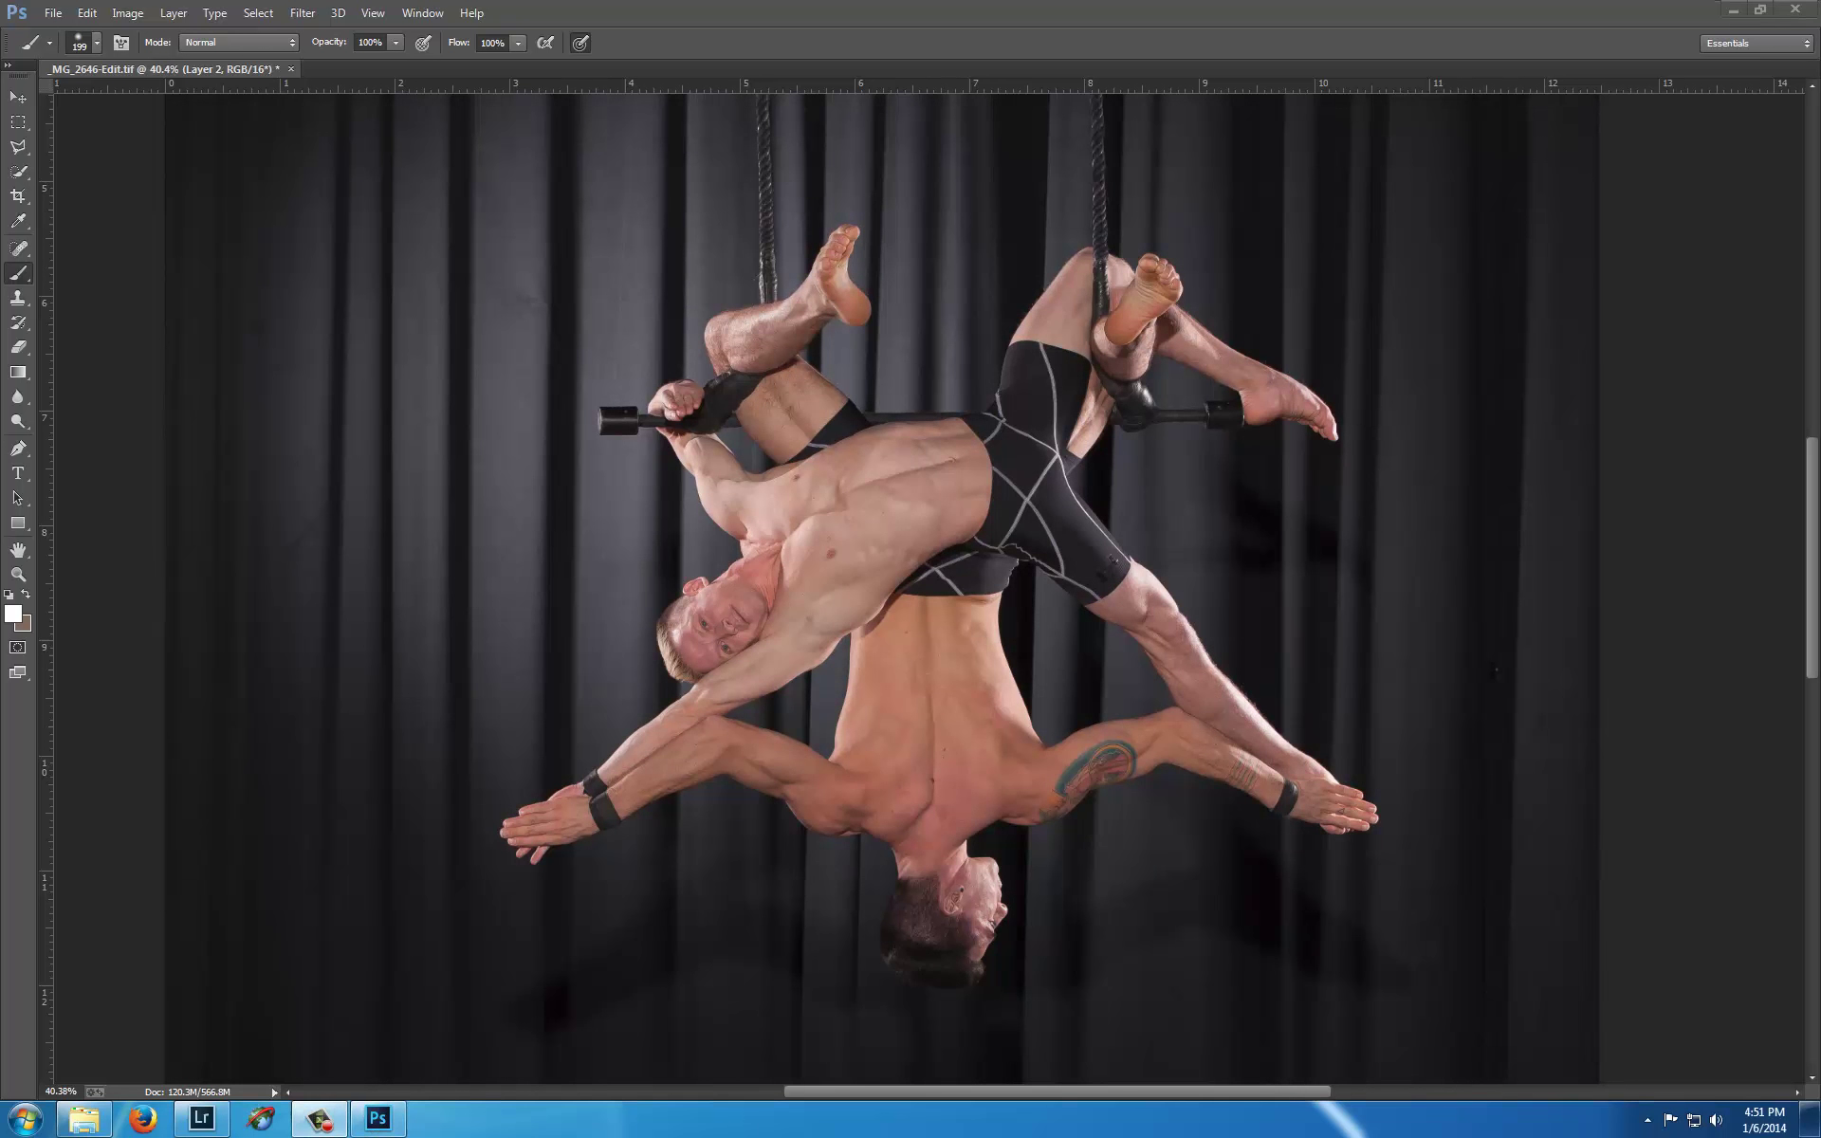
- Zoom to the face and upper back and make the Blem retouching group visible
{"action": "mouse_move", "coordinate": [1807, 67]}
{"action": "scroll", "coordinate": [971, 647], "scroll_direction": "up", "scroll_amount": 5}
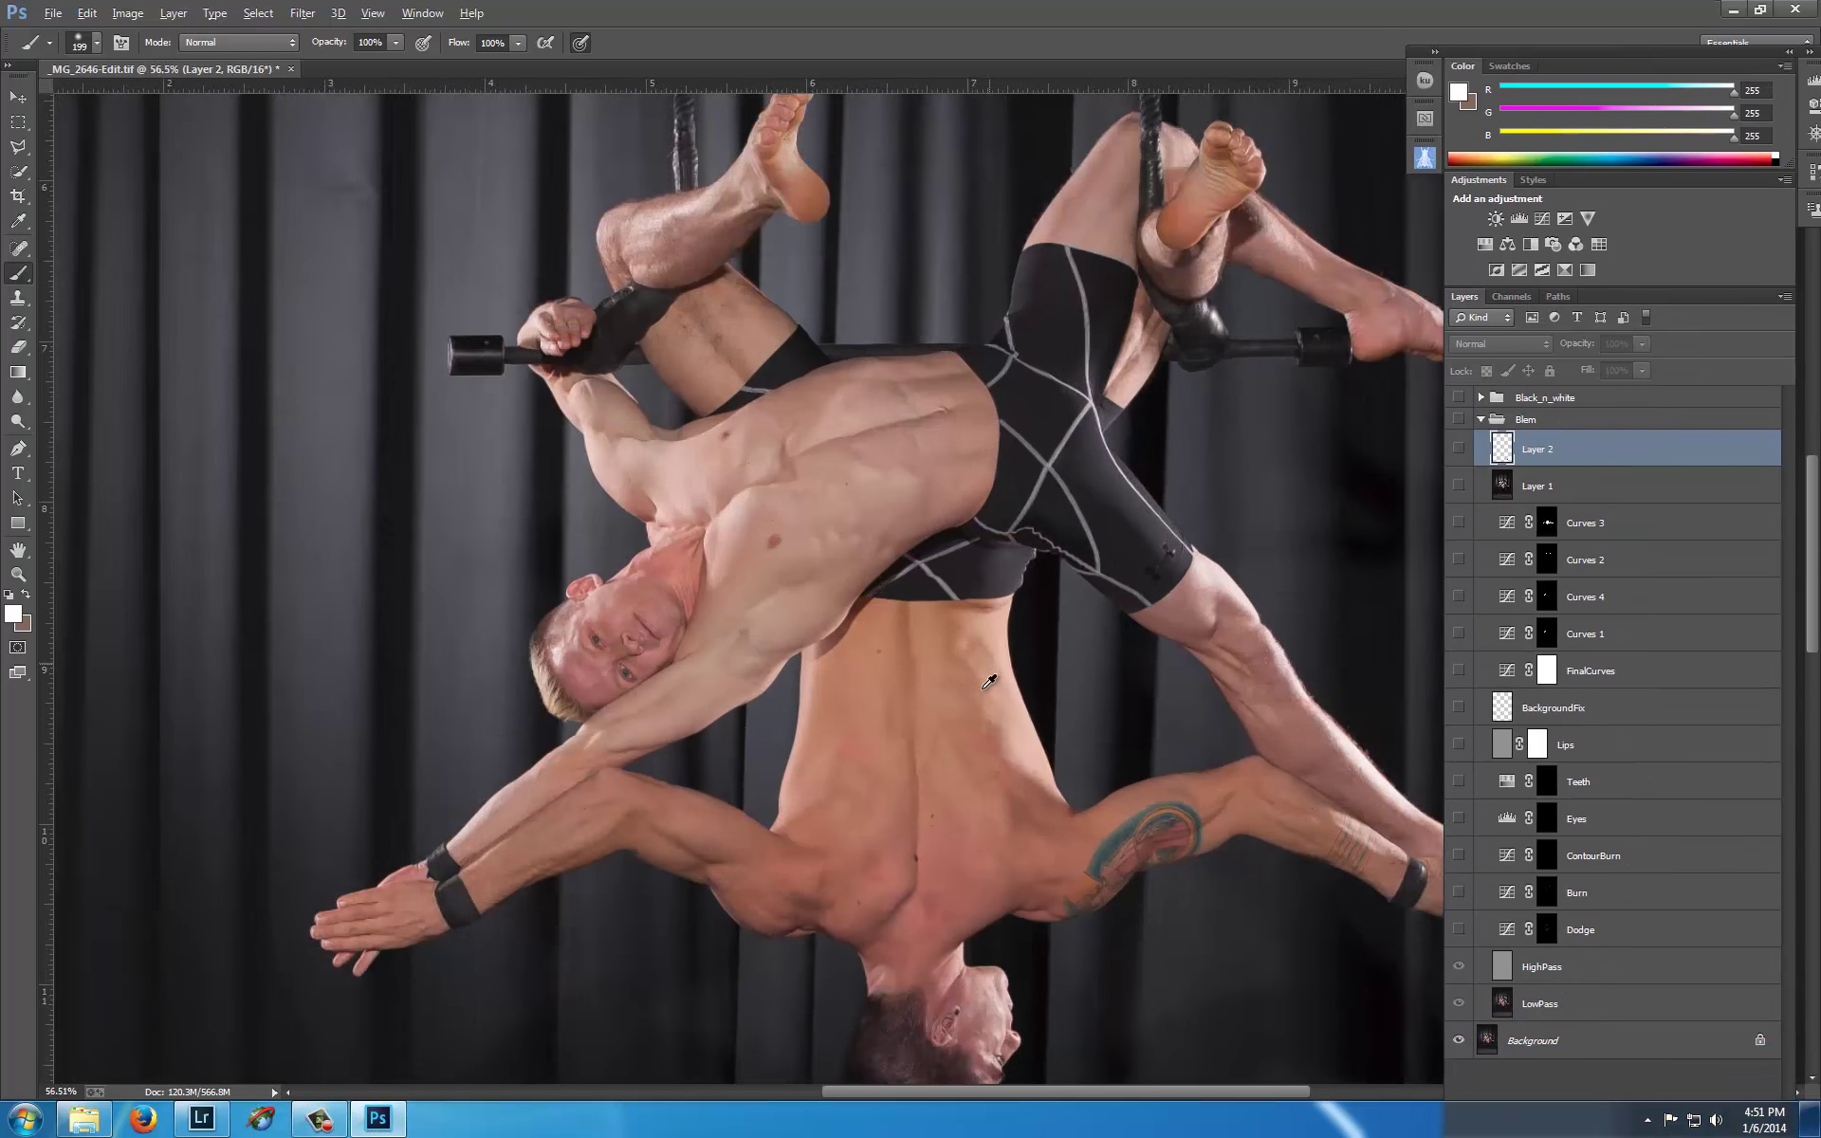
{"action": "scroll", "coordinate": [915, 870], "scroll_direction": "up", "scroll_amount": 4}
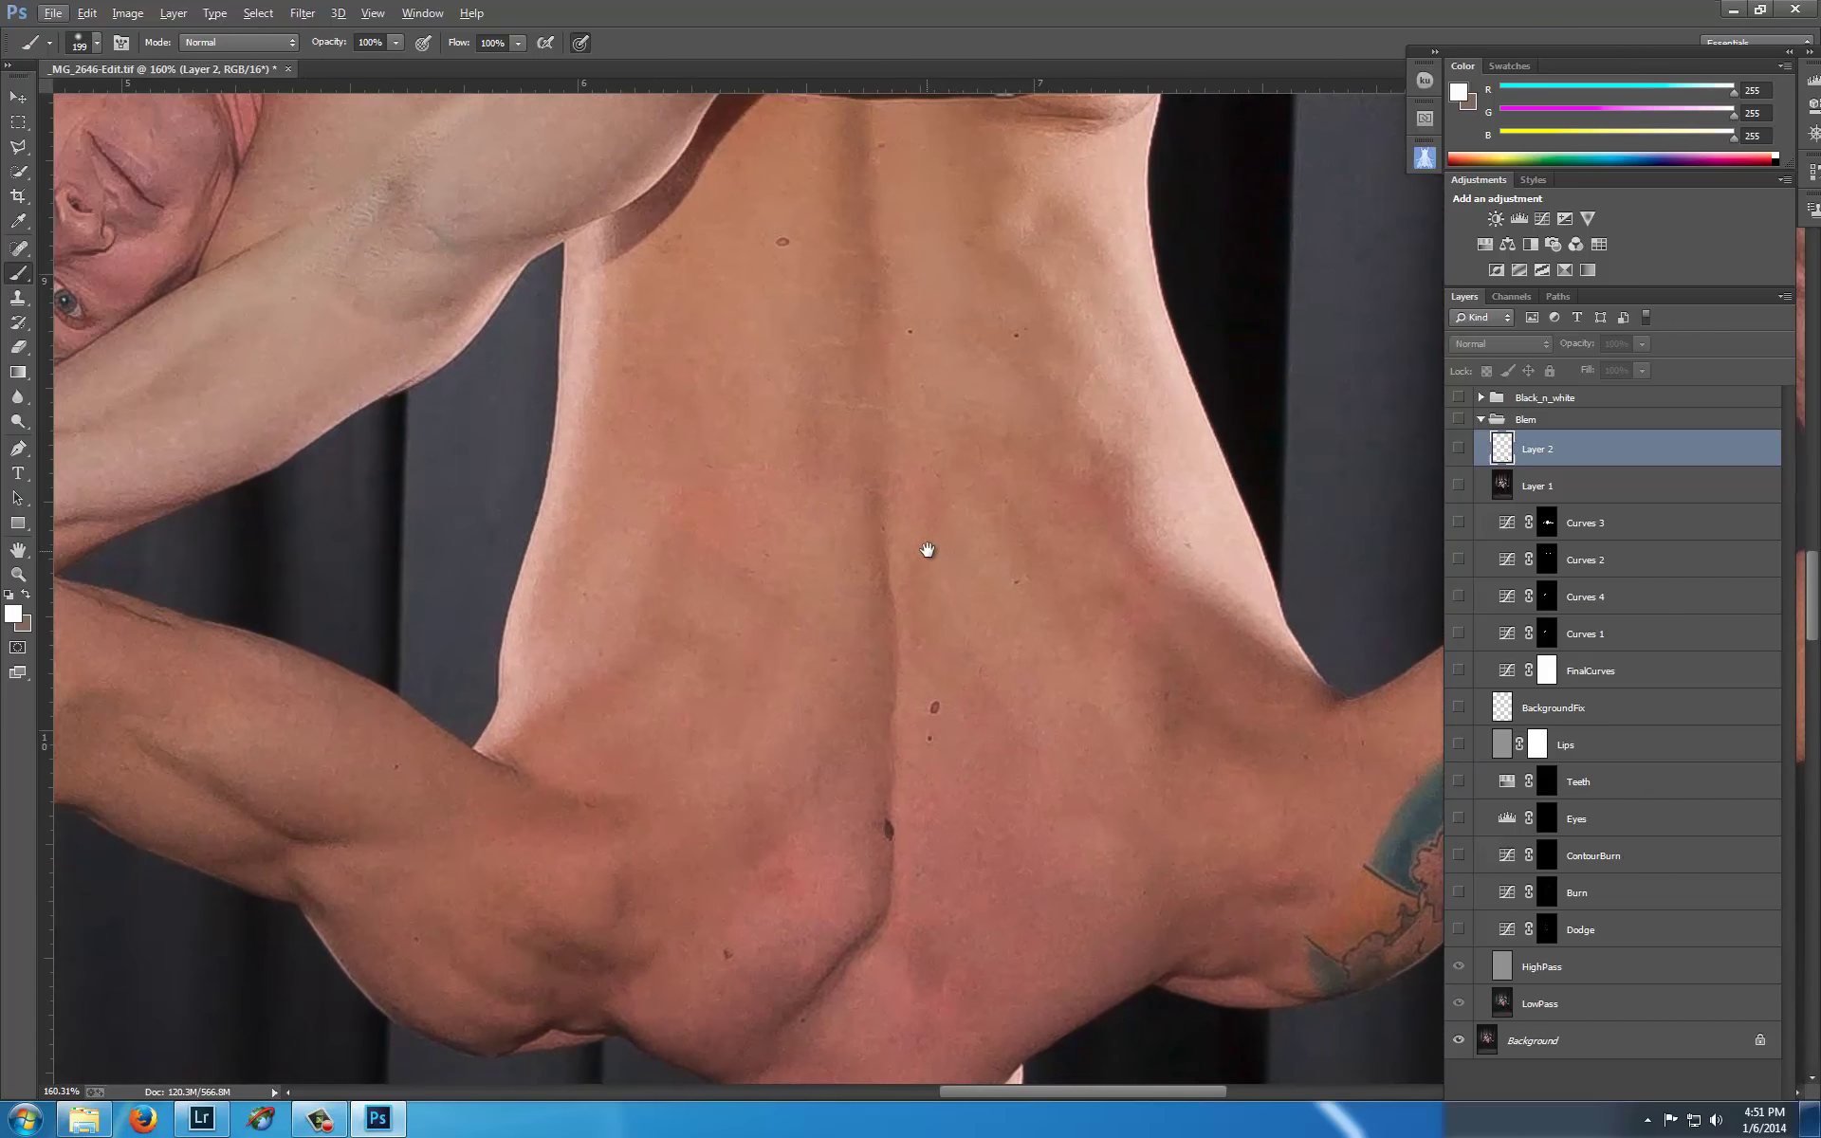
{"action": "scroll", "coordinate": [926, 550], "scroll_direction": "down", "scroll_amount": 2}
{"action": "left_click_drag", "start_coordinate": [926, 550], "coordinate": [1090, 757]}
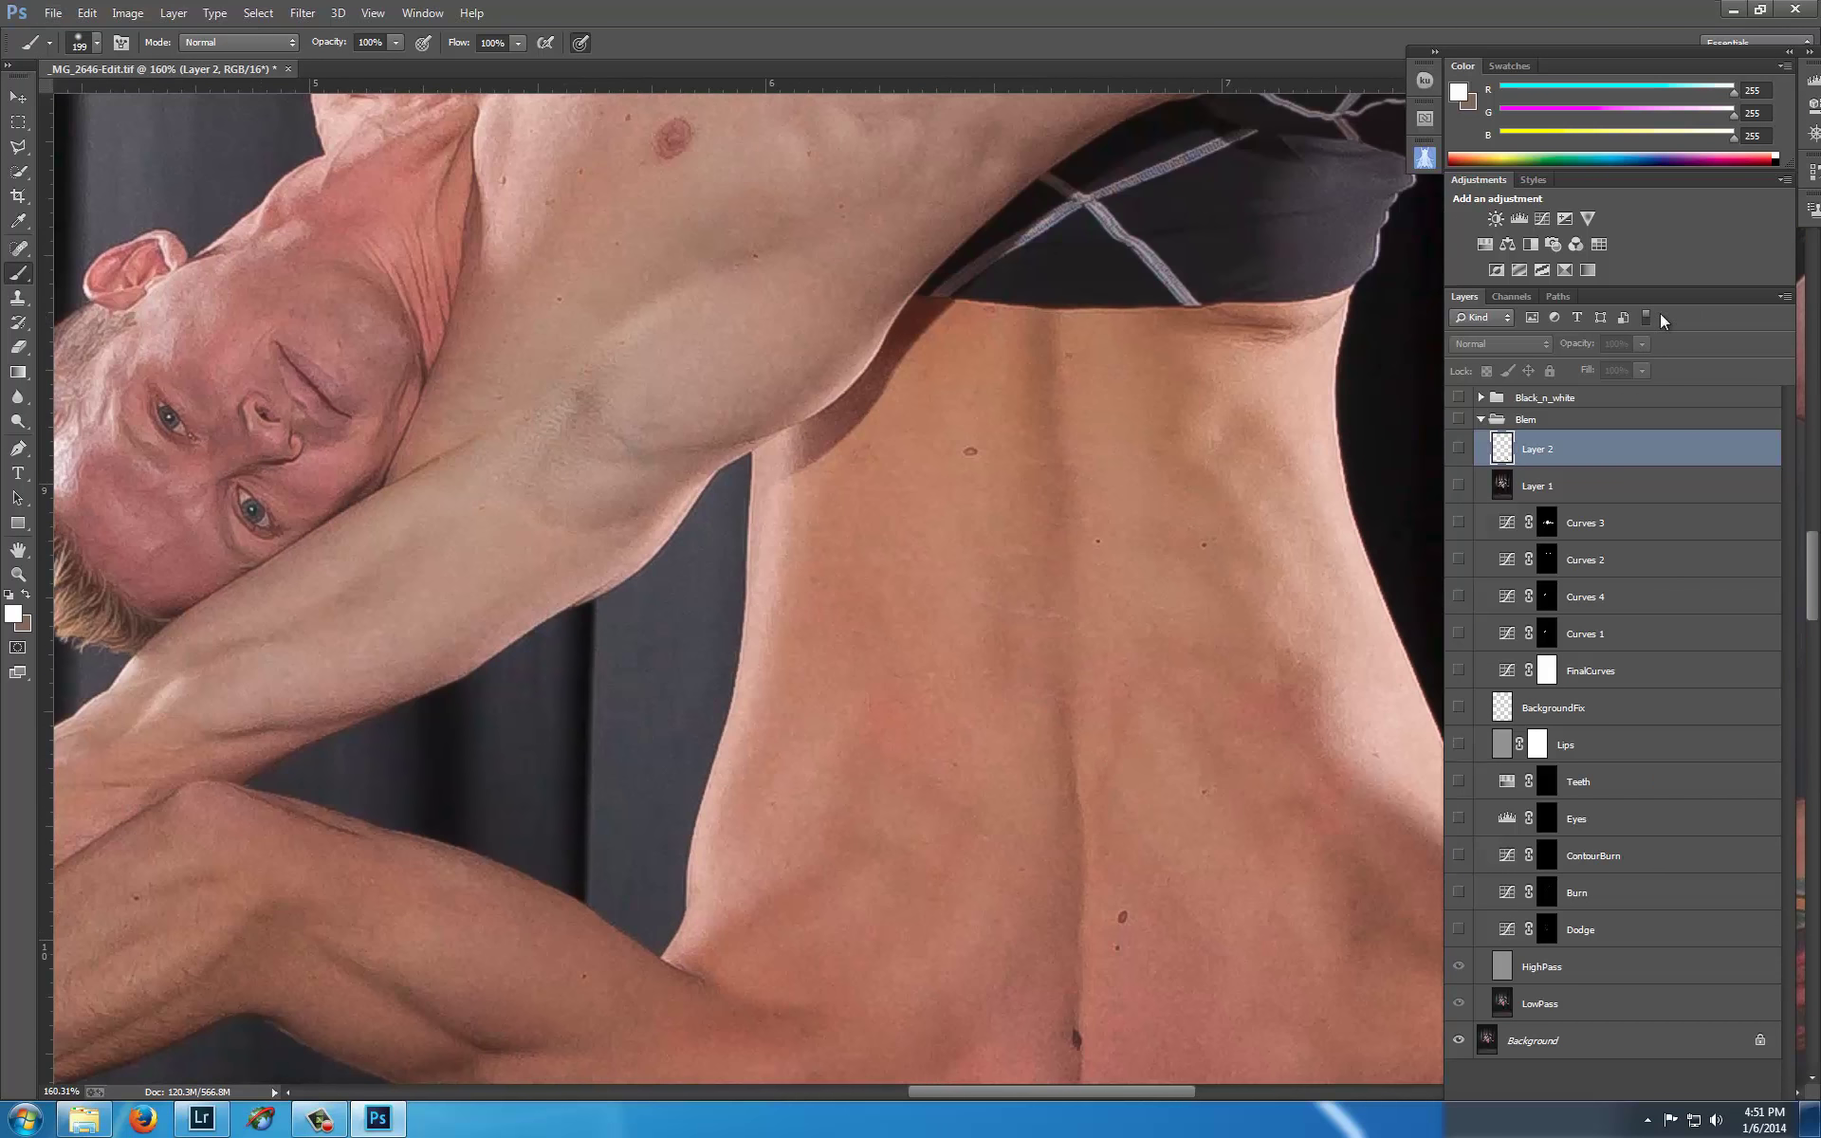
{"action": "scroll", "coordinate": [959, 540], "scroll_direction": "down", "scroll_amount": 3}
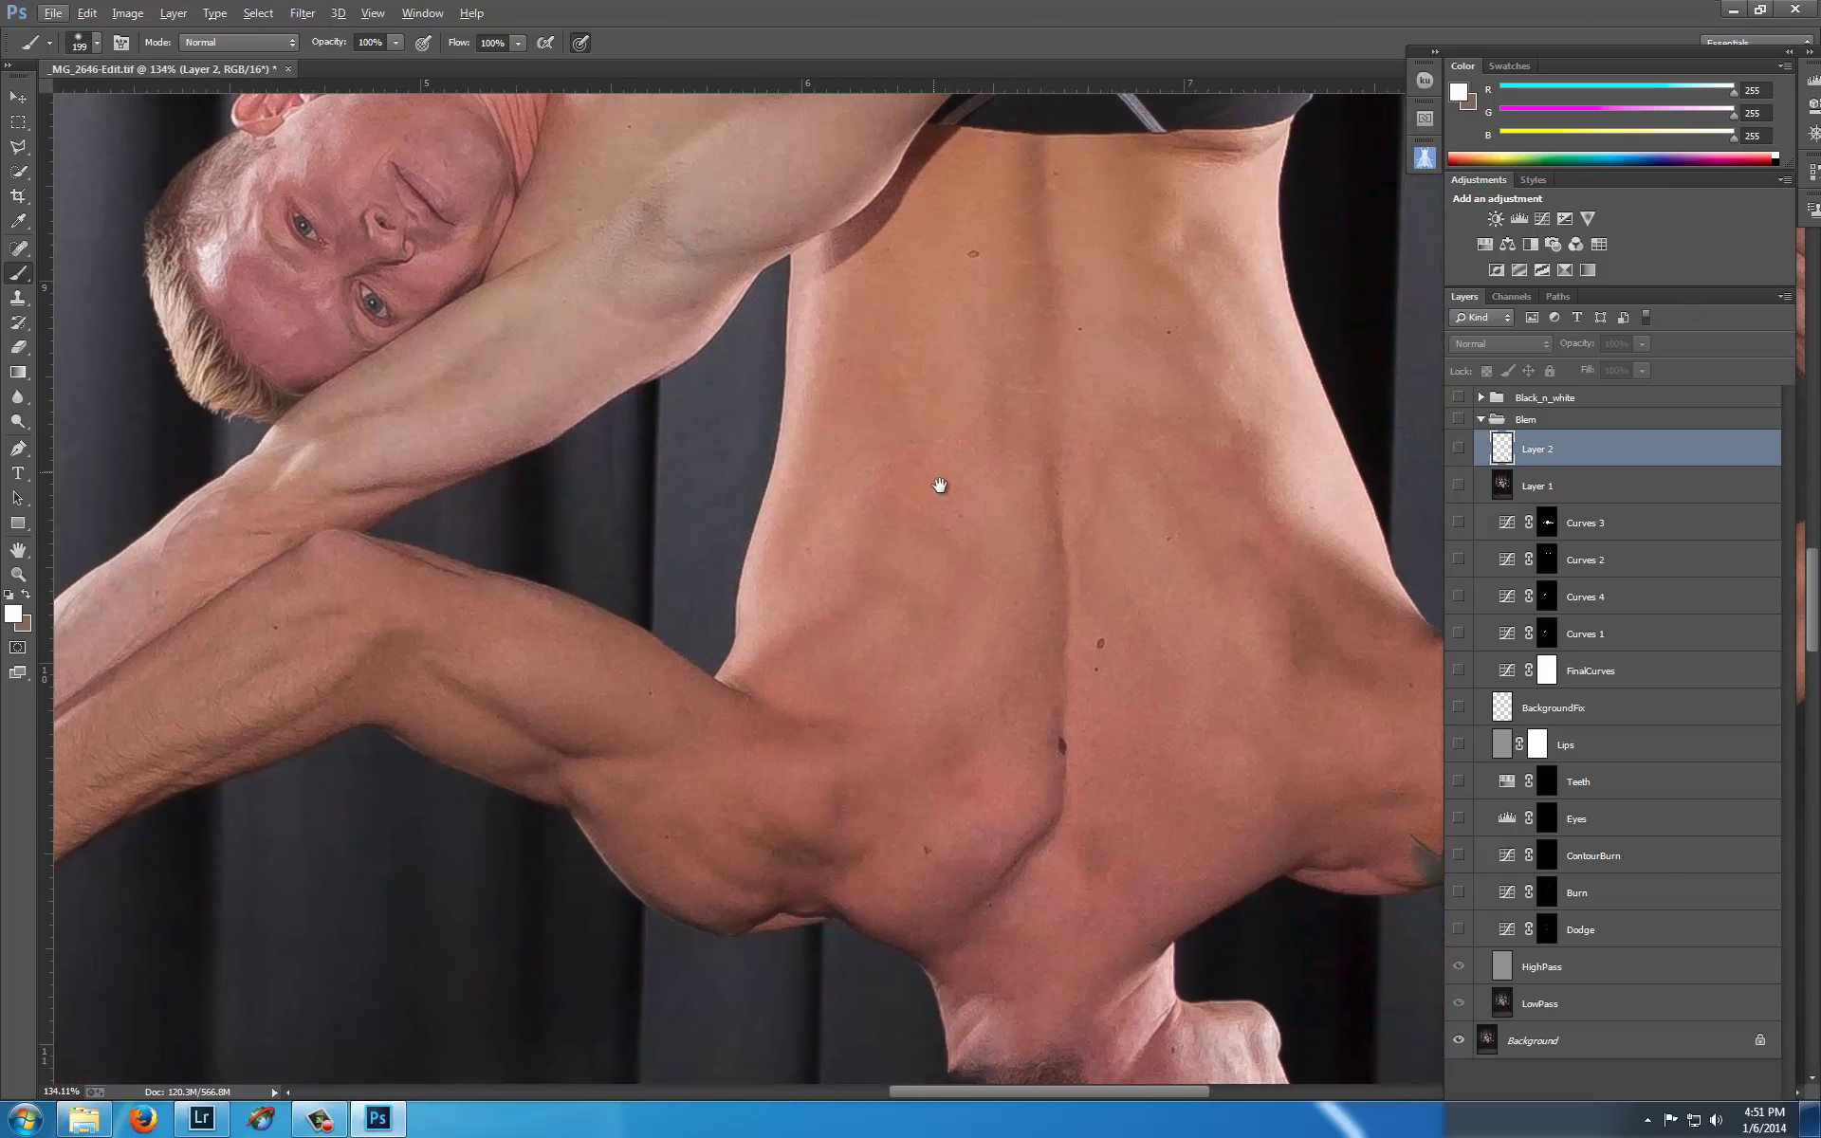
{"action": "scroll", "coordinate": [967, 508], "scroll_direction": "down", "scroll_amount": 1}
{"action": "scroll", "coordinate": [1014, 500], "scroll_direction": "up", "scroll_amount": 3}
{"action": "scroll", "coordinate": [1043, 500], "scroll_direction": "right", "scroll_amount": 2}
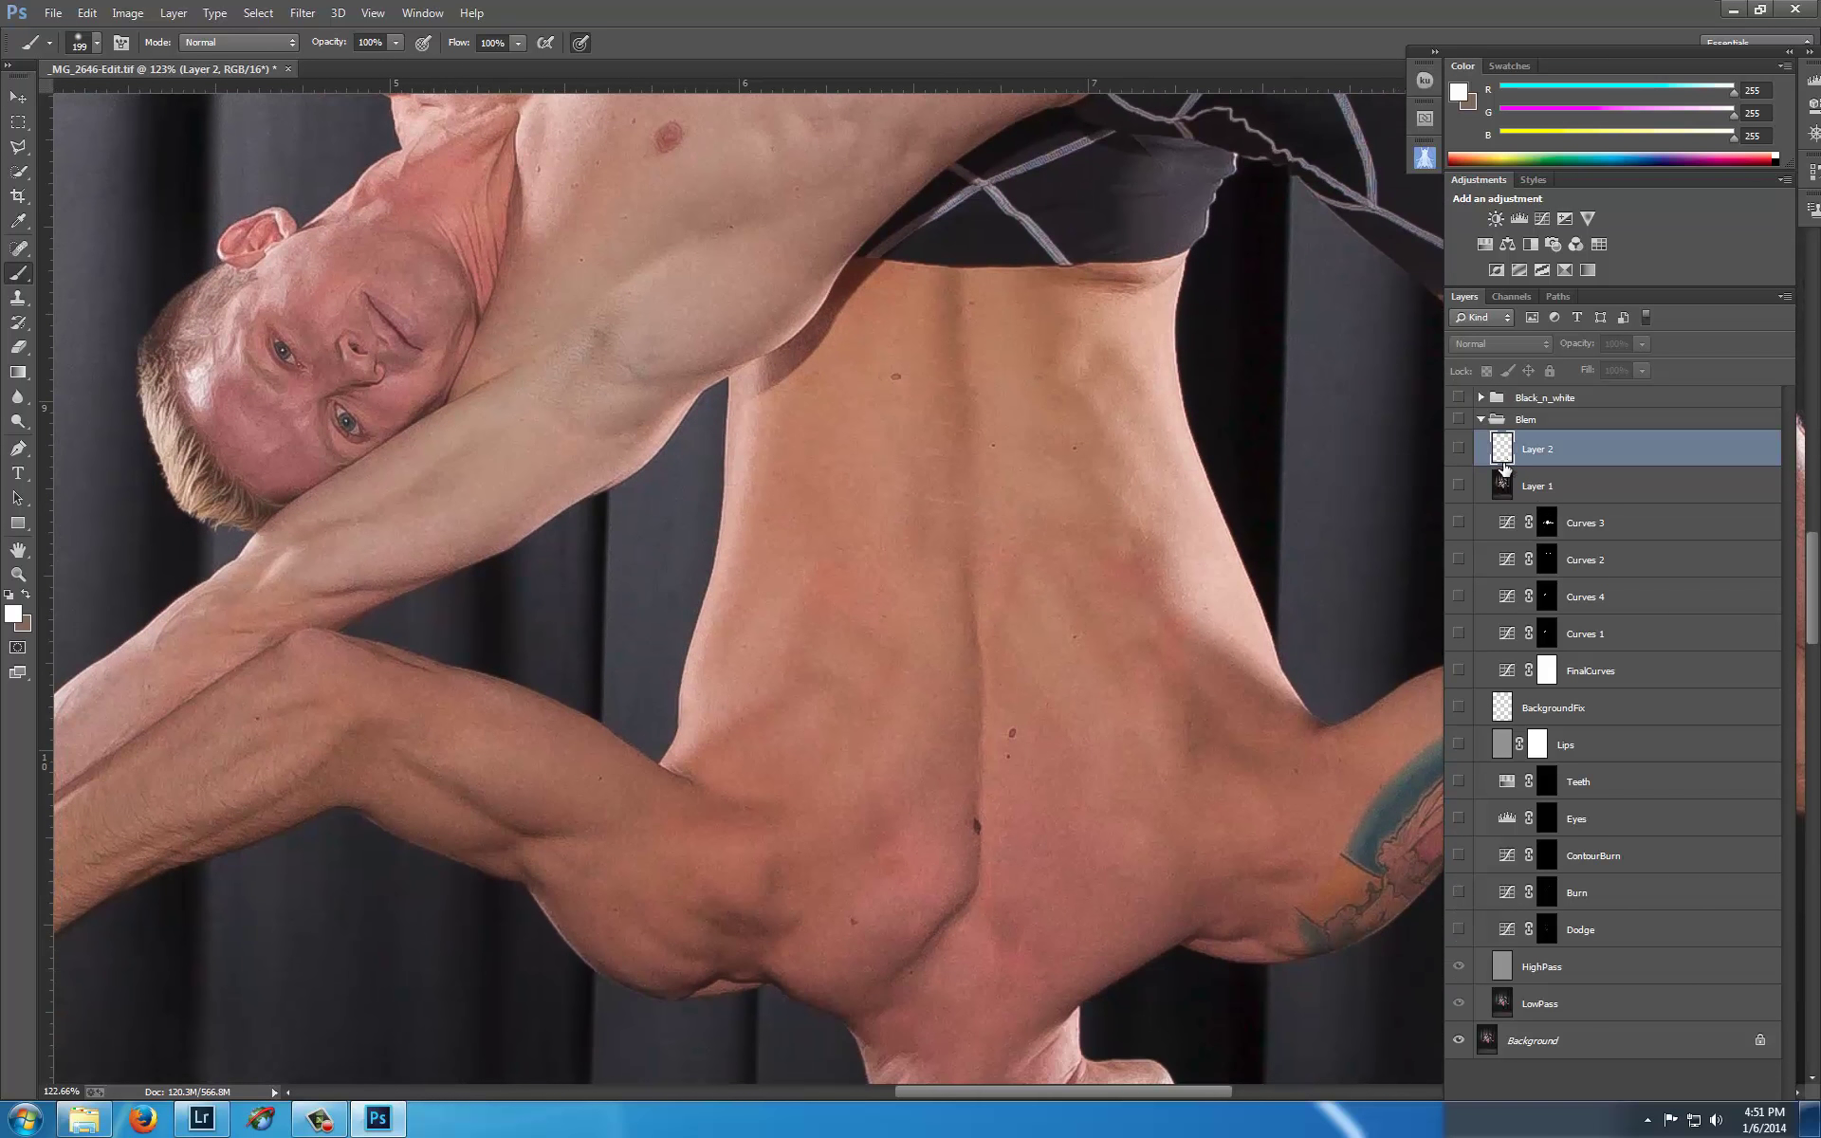
{"action": "left_click", "coordinate": [1461, 966]}
- Hide the HighPass and LowPass layers and dismiss the hidden-layer painting error
{"action": "left_click_drag", "start_coordinate": [691, 602], "coordinate": [891, 469]}
{"action": "left_click", "coordinate": [1462, 967]}
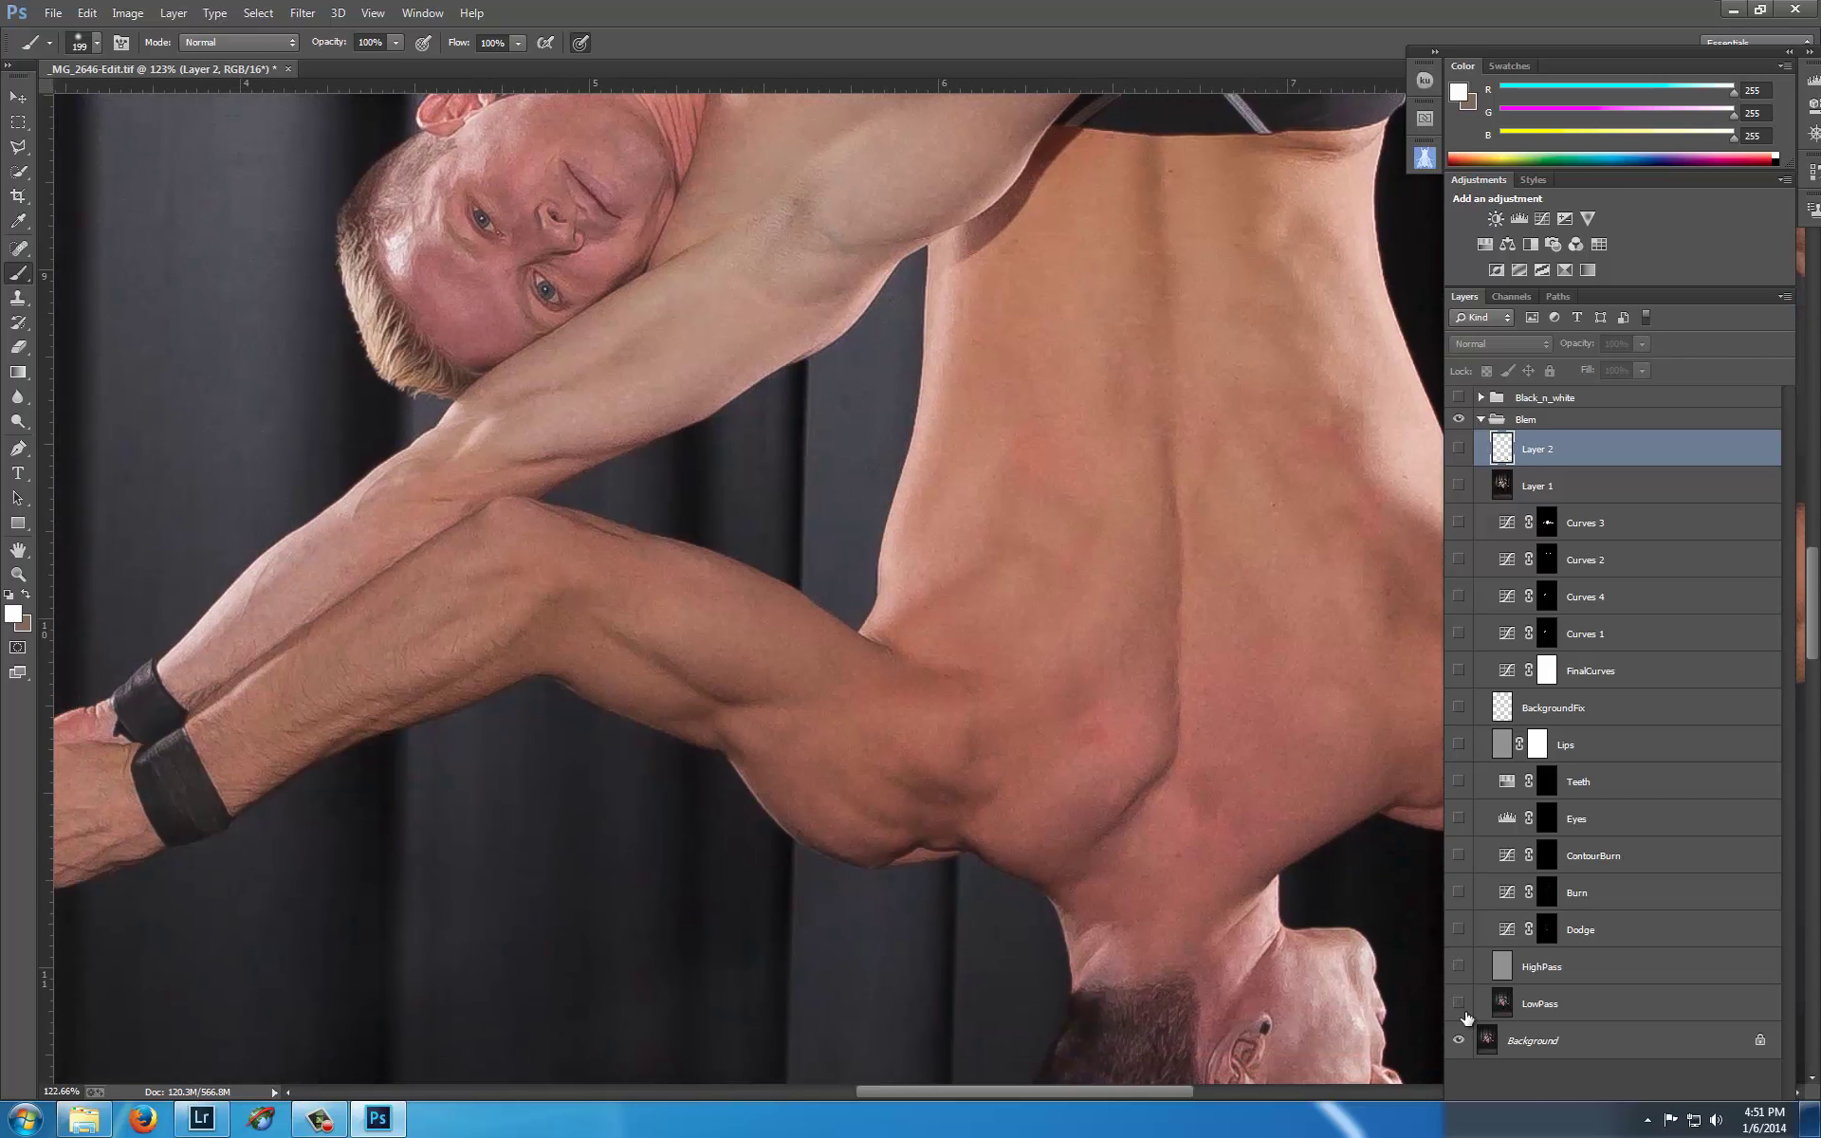
{"action": "left_click", "coordinate": [1466, 1006]}
{"action": "left_click", "coordinate": [1216, 741]}
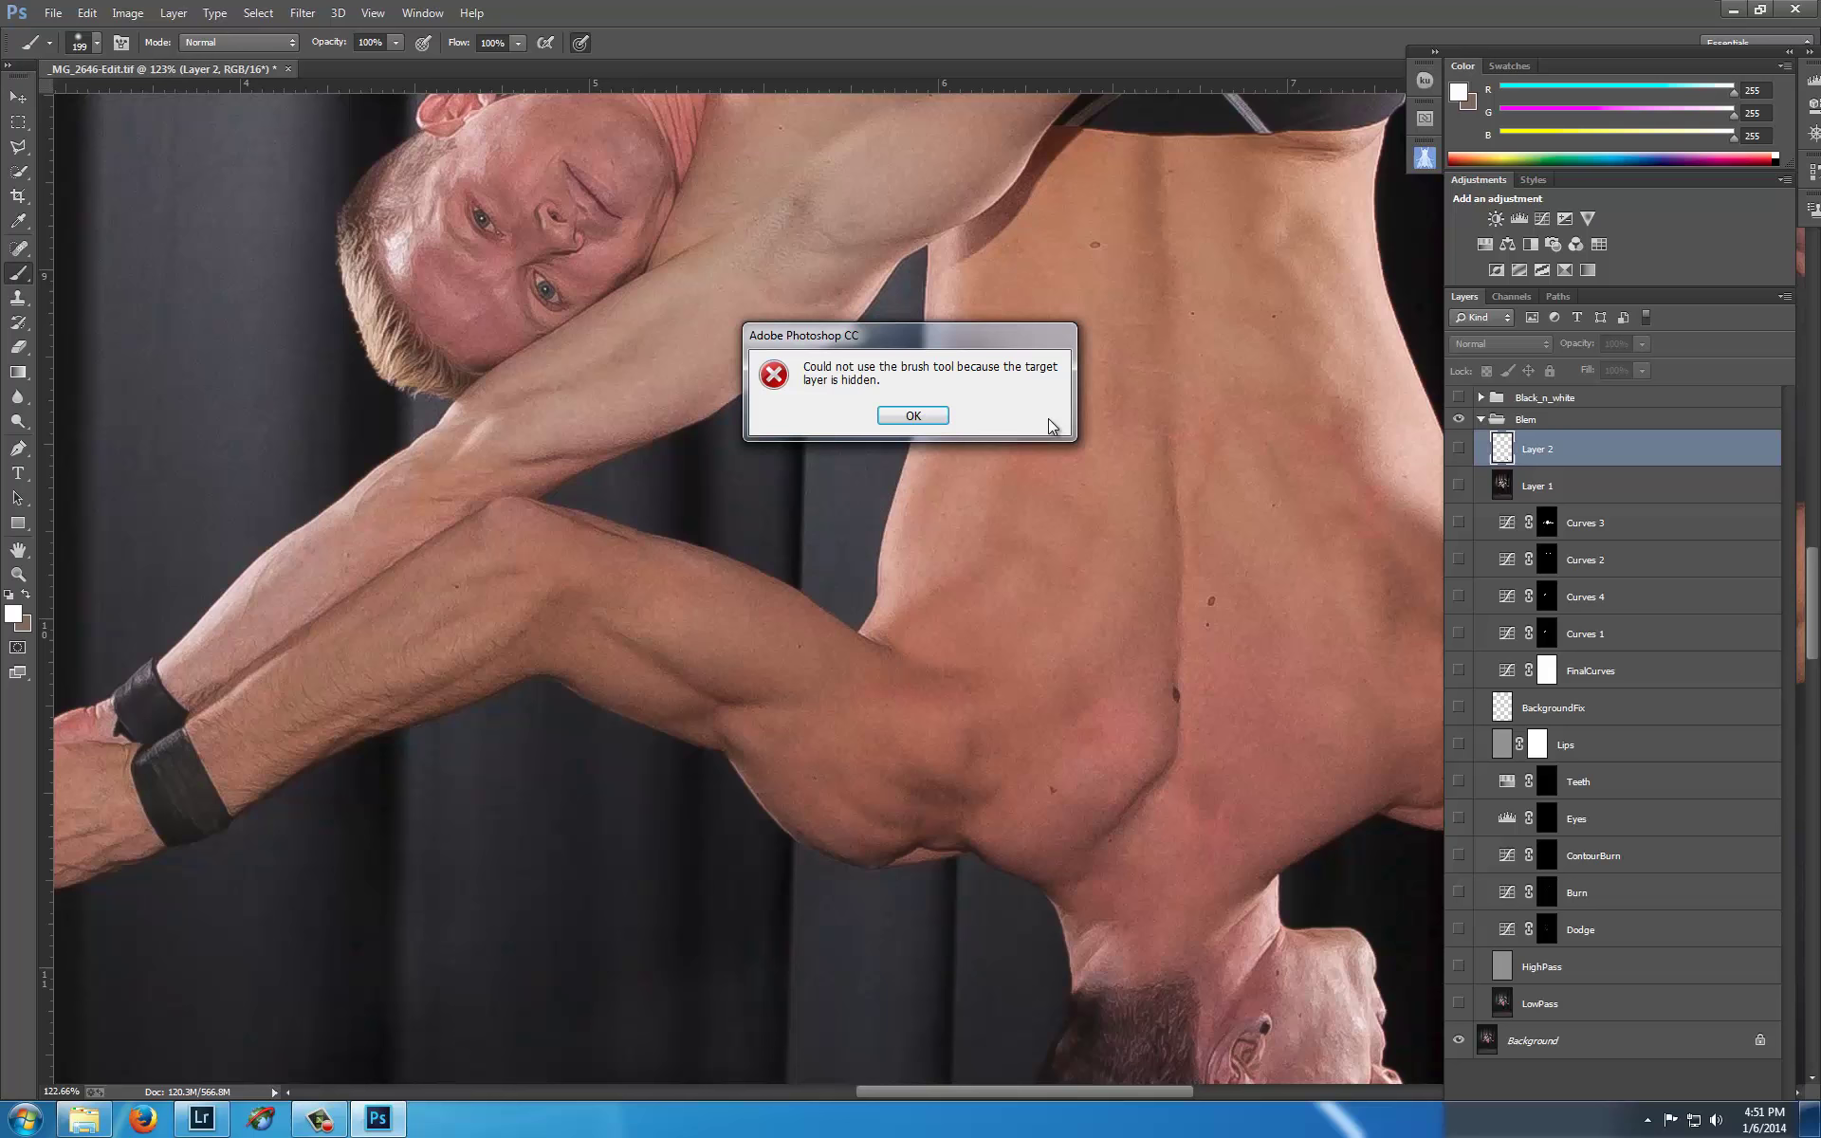
{"action": "key", "text": "Return"}
{"action": "mouse_move", "coordinate": [976, 345]}
{"action": "left_mouse_down"}
{"action": "mouse_move", "coordinate": [1024, 977]}
{"action": "mouse_move", "coordinate": [1187, 699]}
{"action": "mouse_move", "coordinate": [1076, 774]}
{"action": "left_mouse_up"}
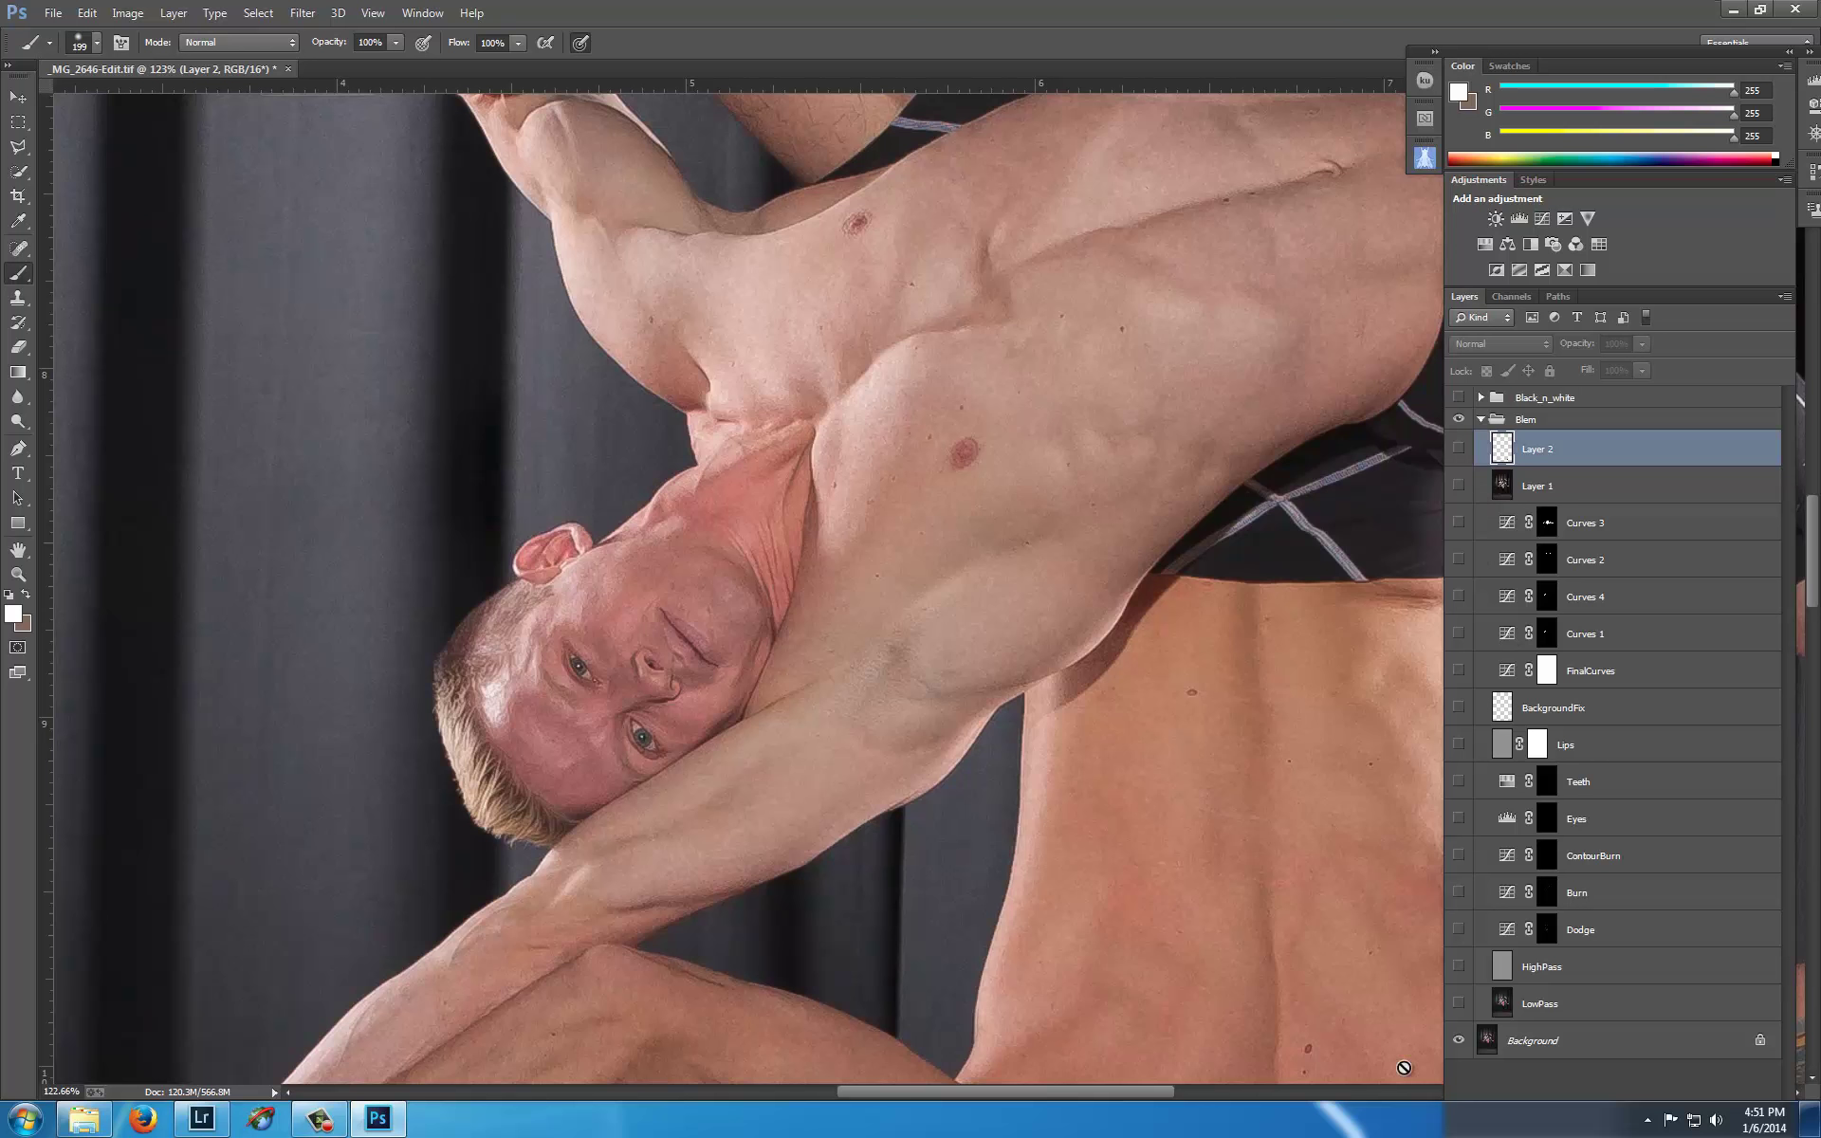
- Compare the chest and gripping arm with HighPass and LowPass shown and hidden
{"action": "left_click_drag", "start_coordinate": [1466, 966], "coordinate": [1462, 997]}
{"action": "mouse_move", "coordinate": [837, 780]}
{"action": "left_mouse_down"}
{"action": "mouse_move", "coordinate": [1016, 663]}
{"action": "mouse_move", "coordinate": [1008, 496]}
{"action": "mouse_move", "coordinate": [991, 817]}
{"action": "mouse_move", "coordinate": [825, 901]}
{"action": "left_mouse_up"}
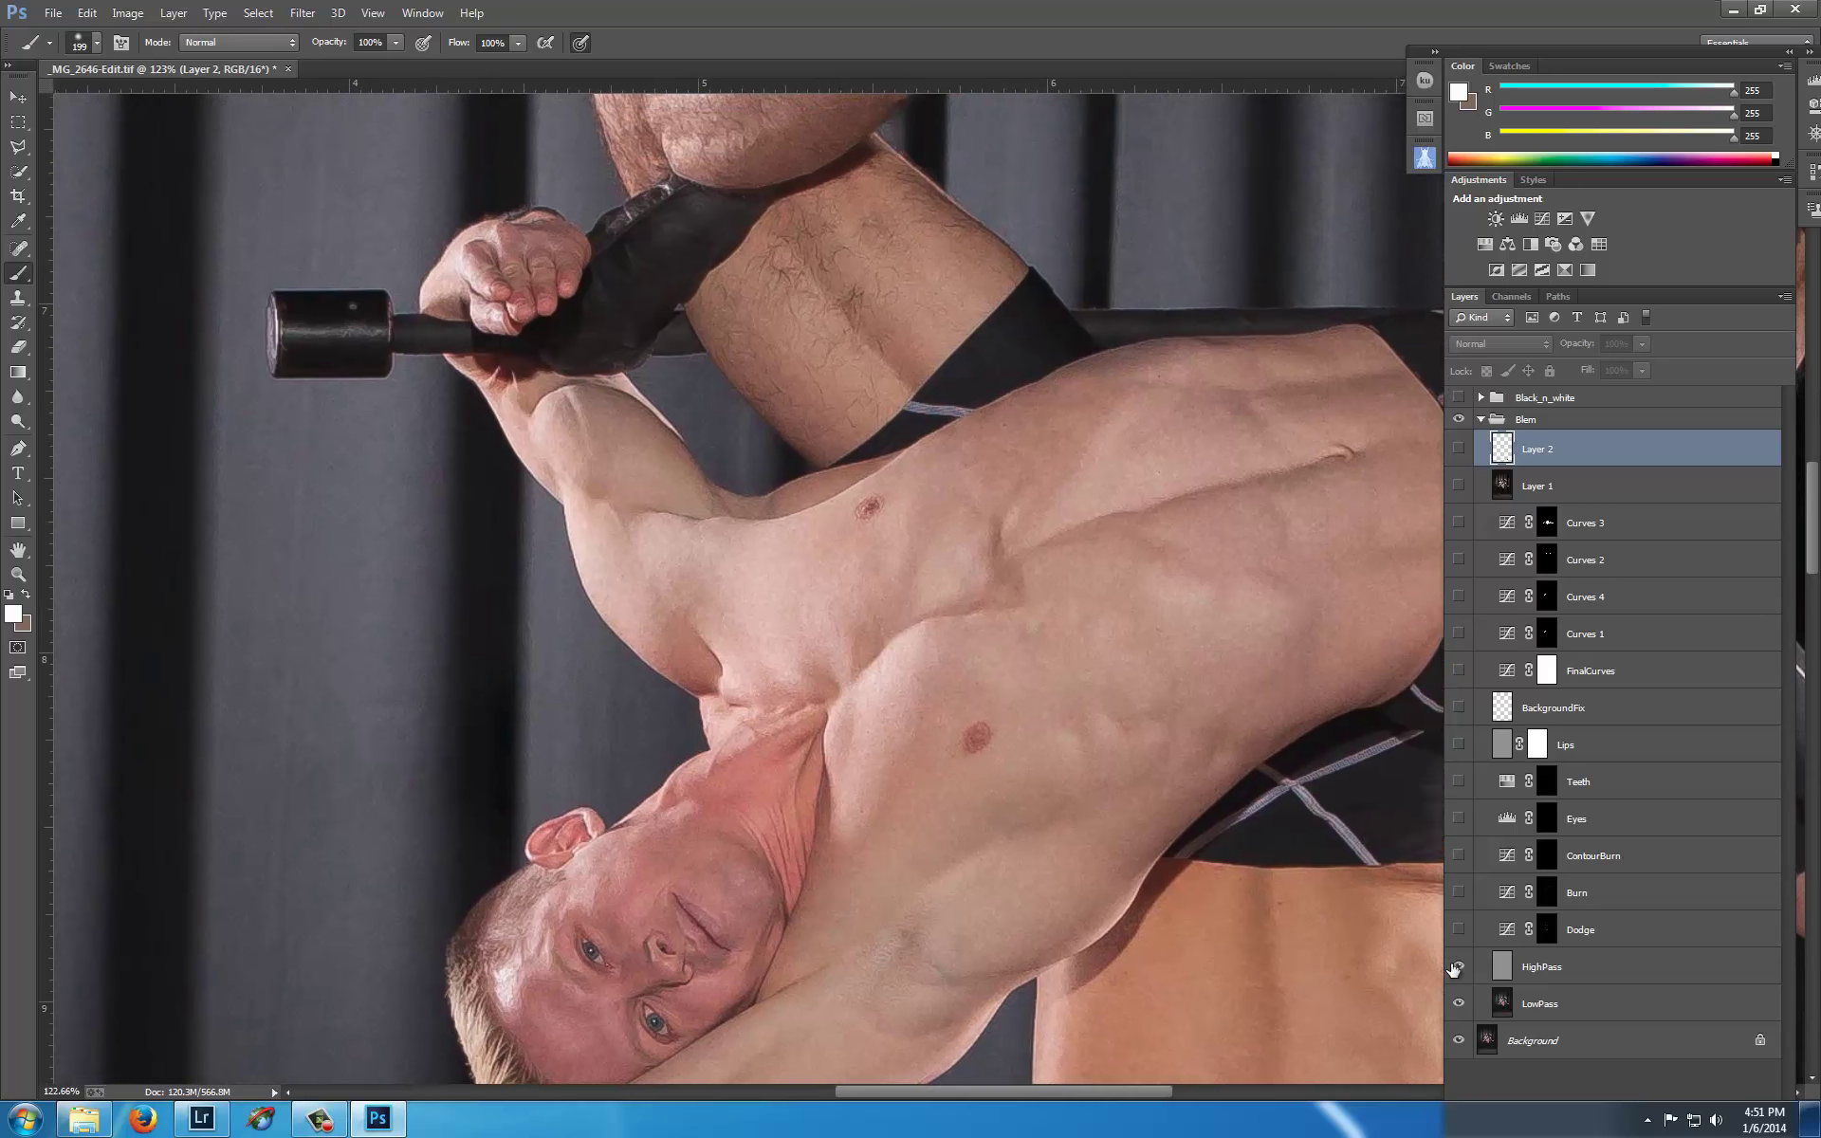
{"action": "left_click_drag", "start_coordinate": [1454, 967], "coordinate": [1462, 1015]}
{"action": "left_click_drag", "start_coordinate": [984, 411], "coordinate": [865, 755]}
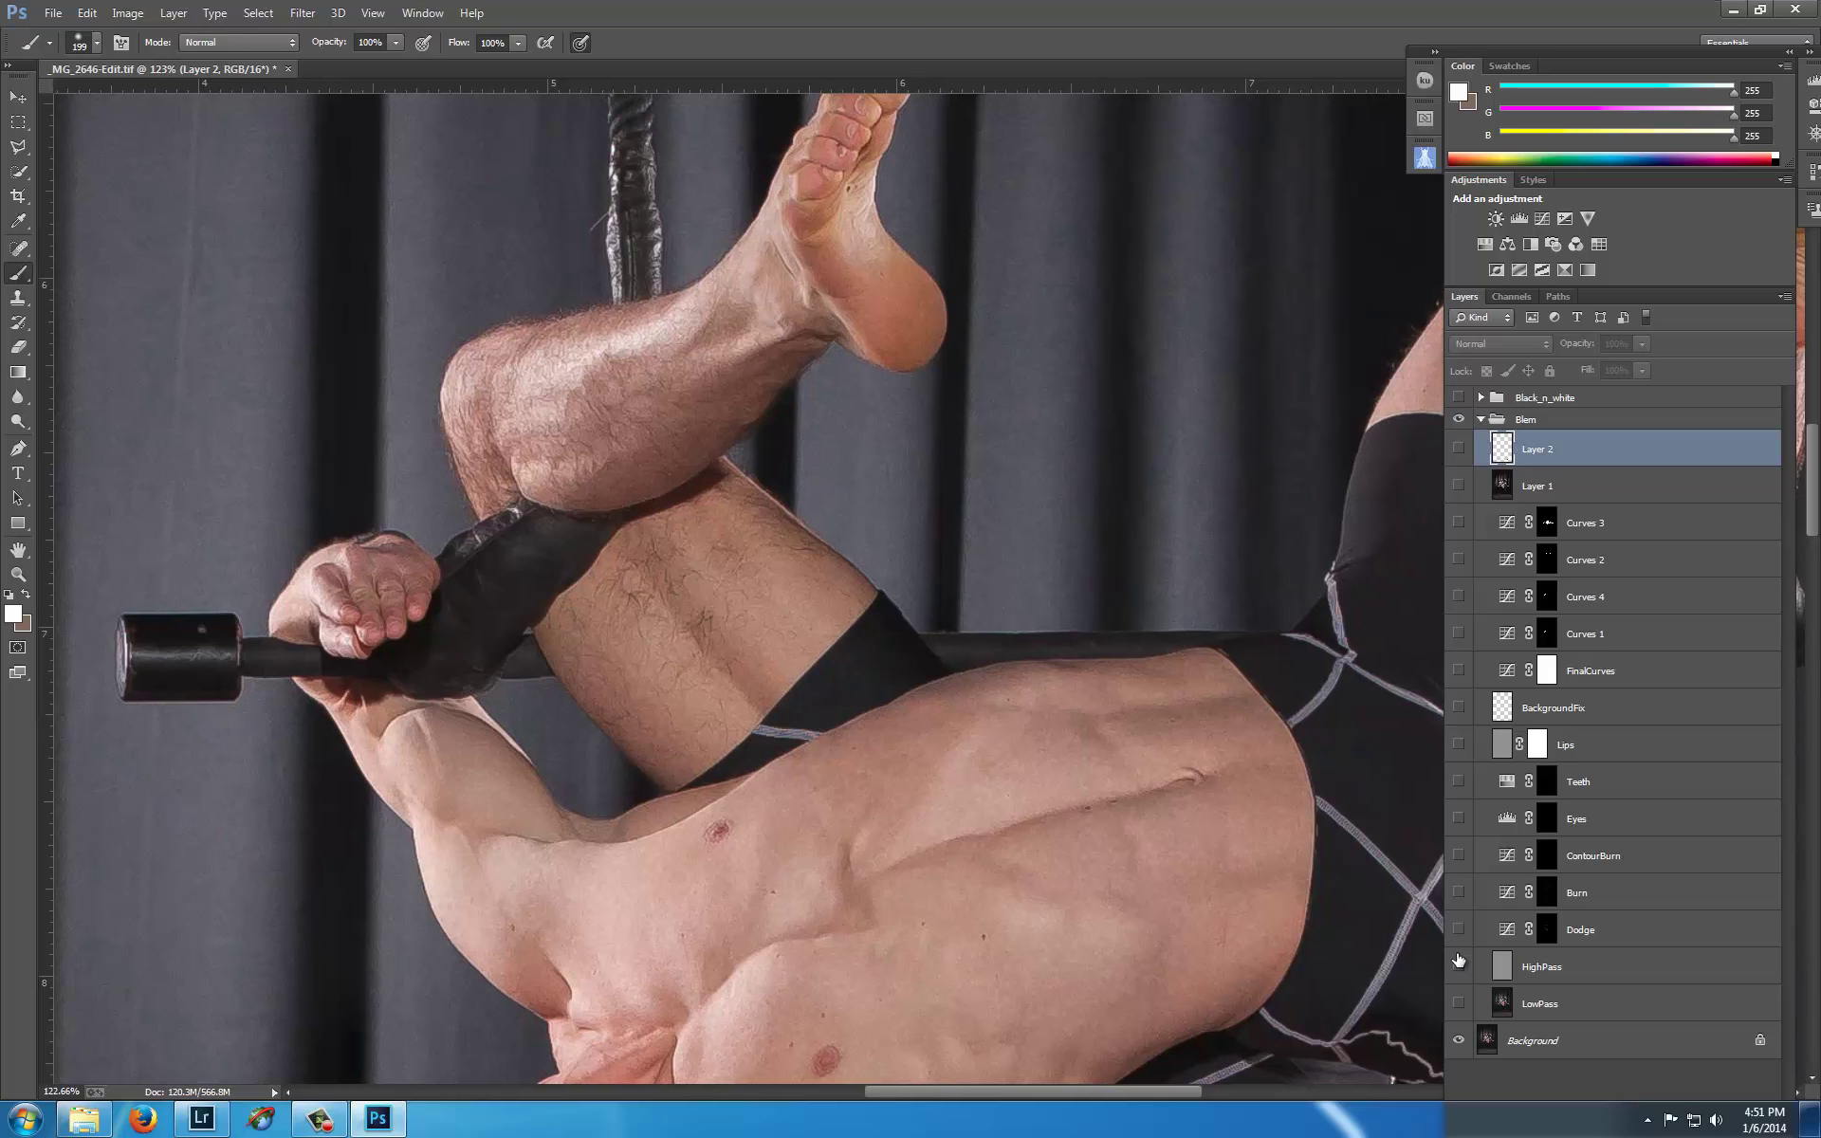
{"action": "left_click_drag", "start_coordinate": [1459, 967], "coordinate": [1465, 1006]}
- Compare the raised leg and chest once more, leaving HighPass and LowPass switched on
{"action": "left_click_drag", "start_coordinate": [987, 551], "coordinate": [948, 660]}
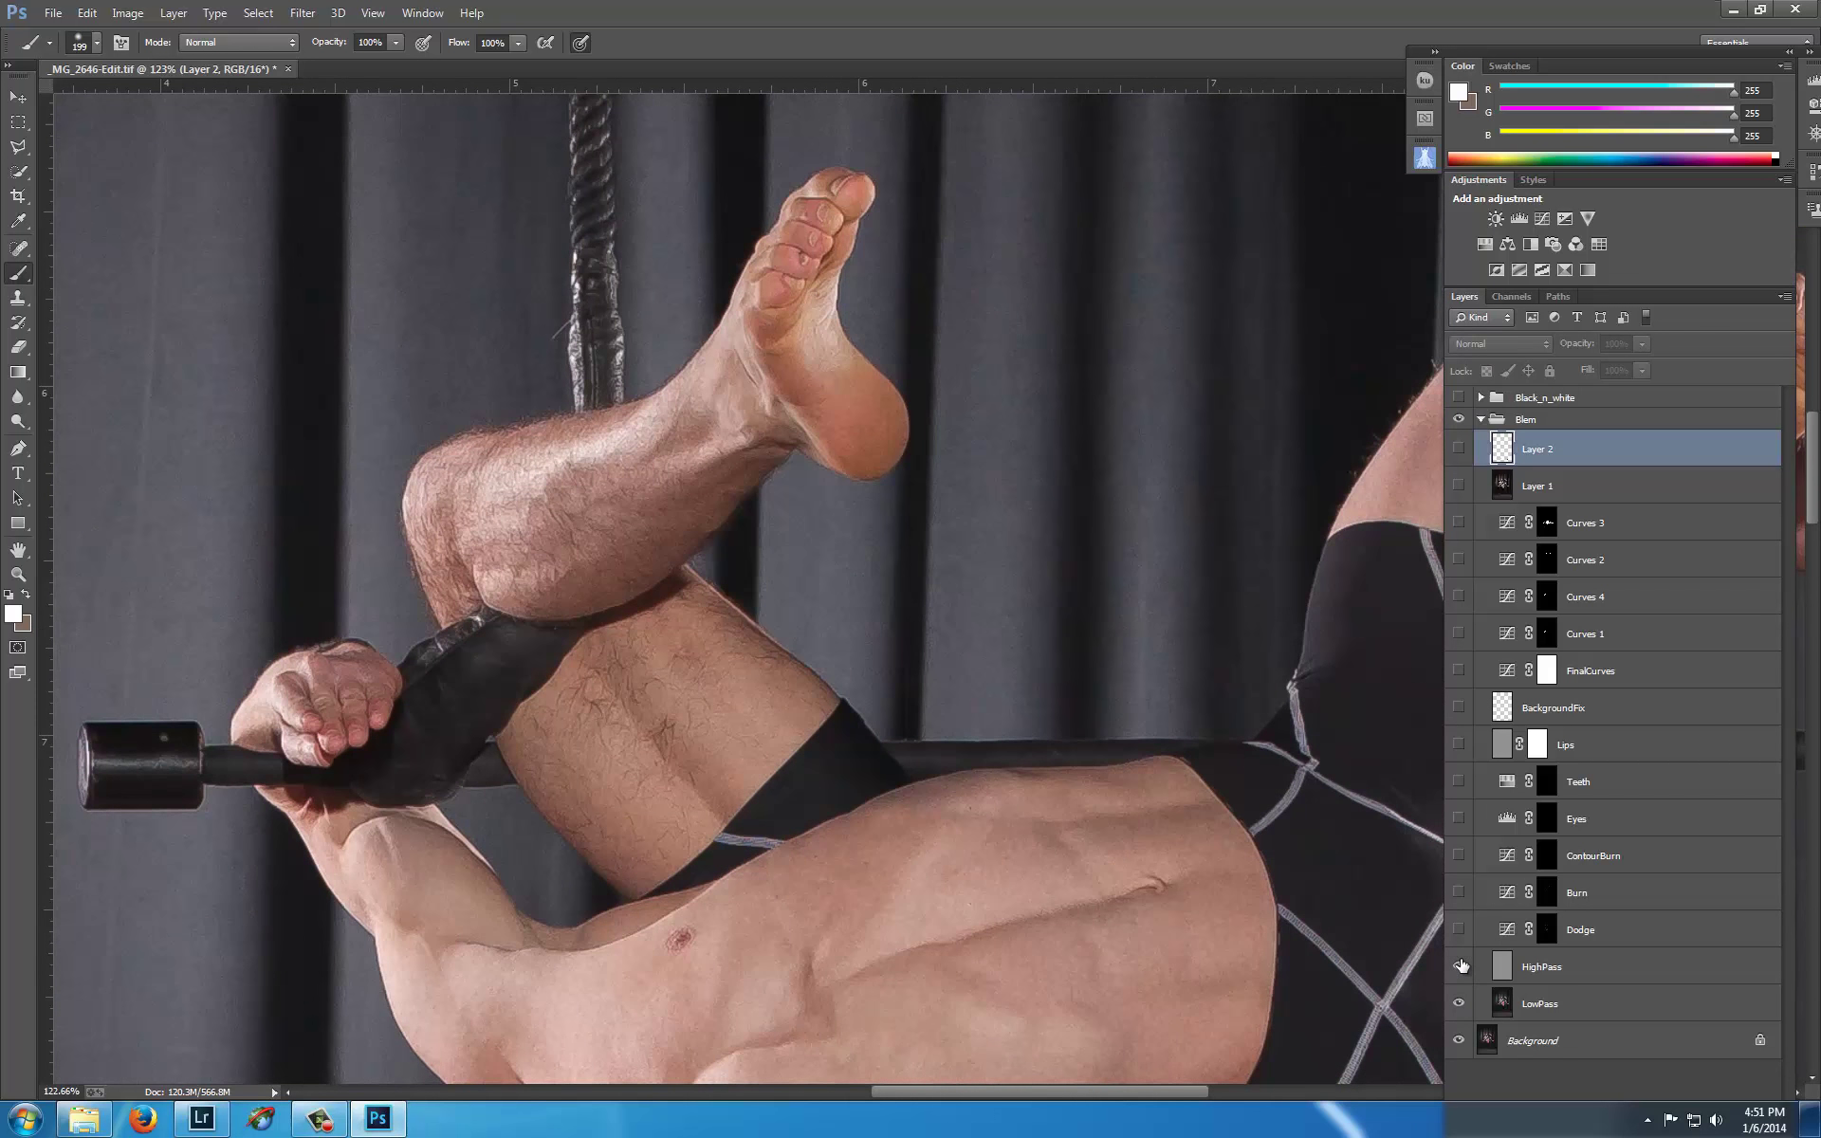
{"action": "left_click_drag", "start_coordinate": [1460, 967], "coordinate": [1465, 1006]}
{"action": "mouse_move", "coordinate": [852, 565]}
{"action": "left_mouse_down"}
{"action": "mouse_move", "coordinate": [583, 478]}
{"action": "mouse_move", "coordinate": [1041, 284]}
{"action": "left_mouse_up"}
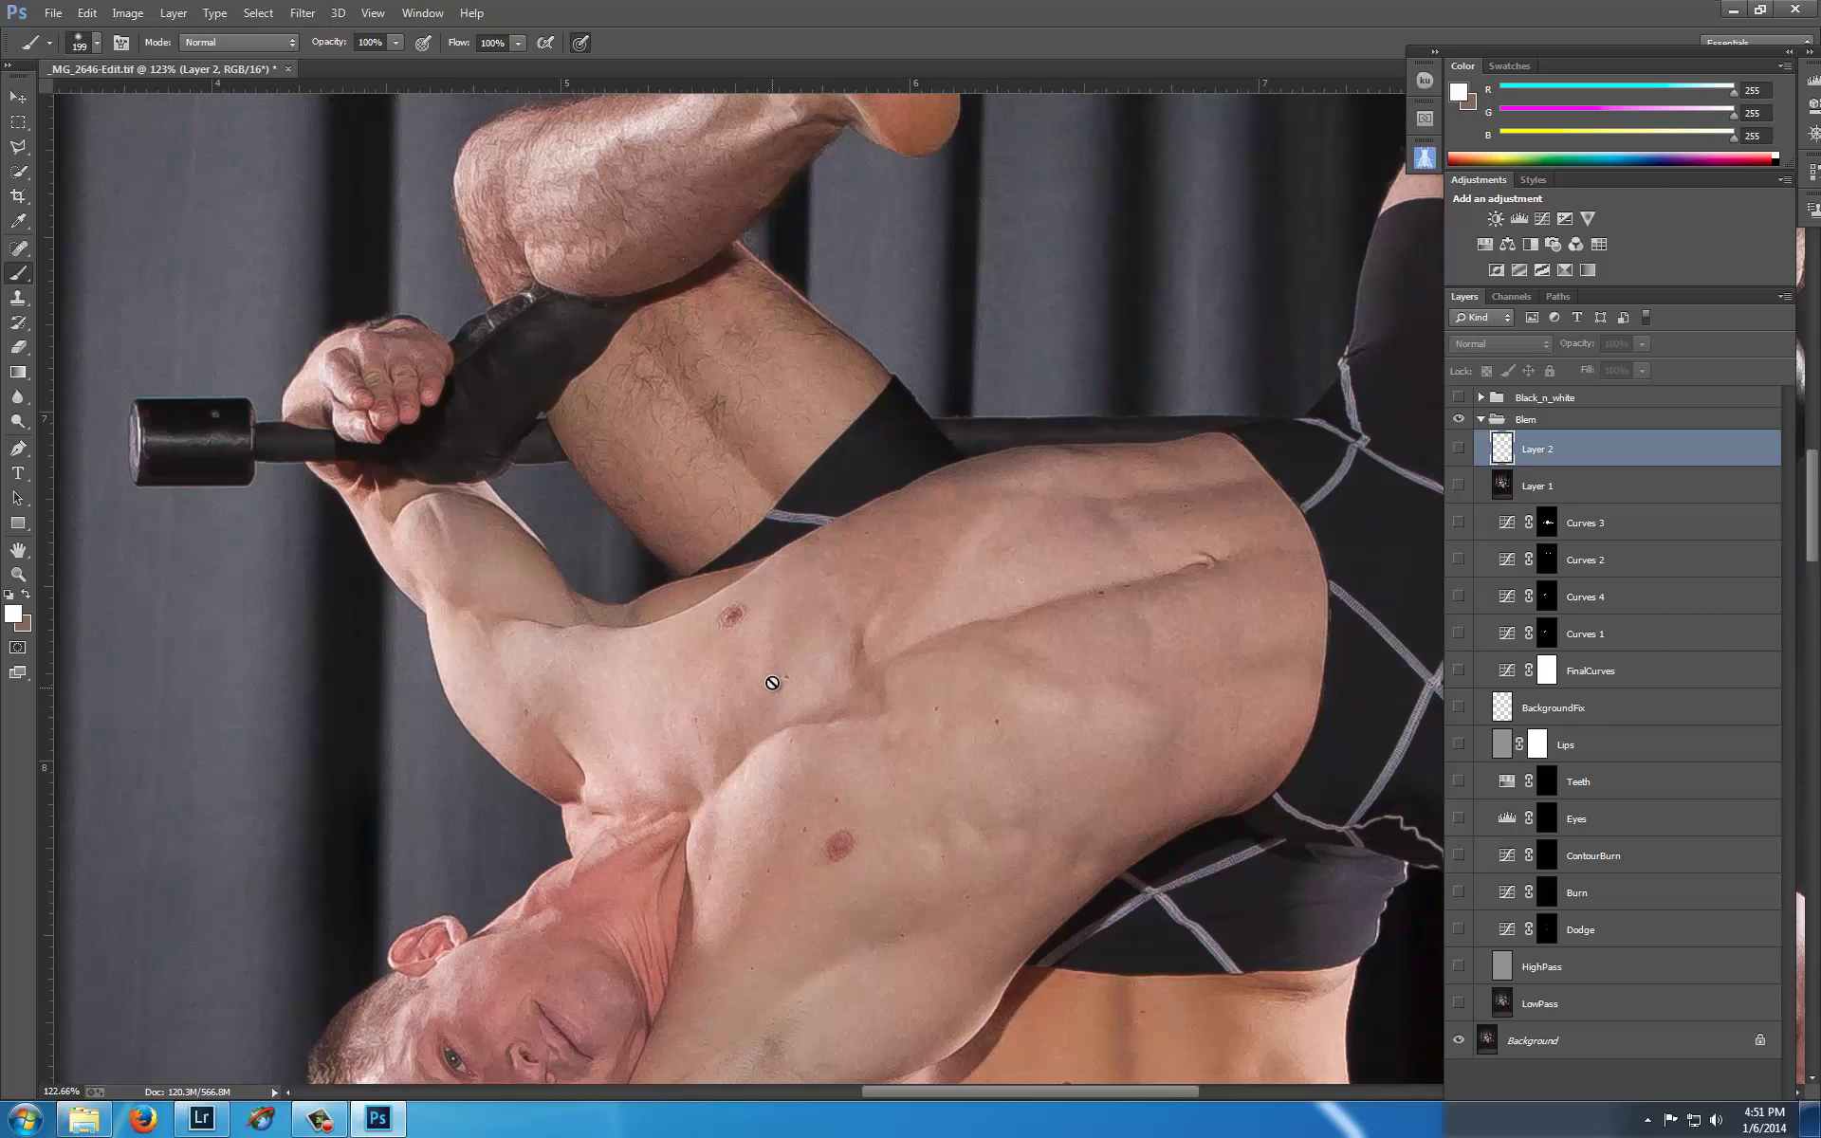
{"action": "left_click_drag", "start_coordinate": [1467, 970], "coordinate": [1466, 993]}
{"action": "scroll", "coordinate": [869, 665], "scroll_direction": "down", "scroll_amount": 3}
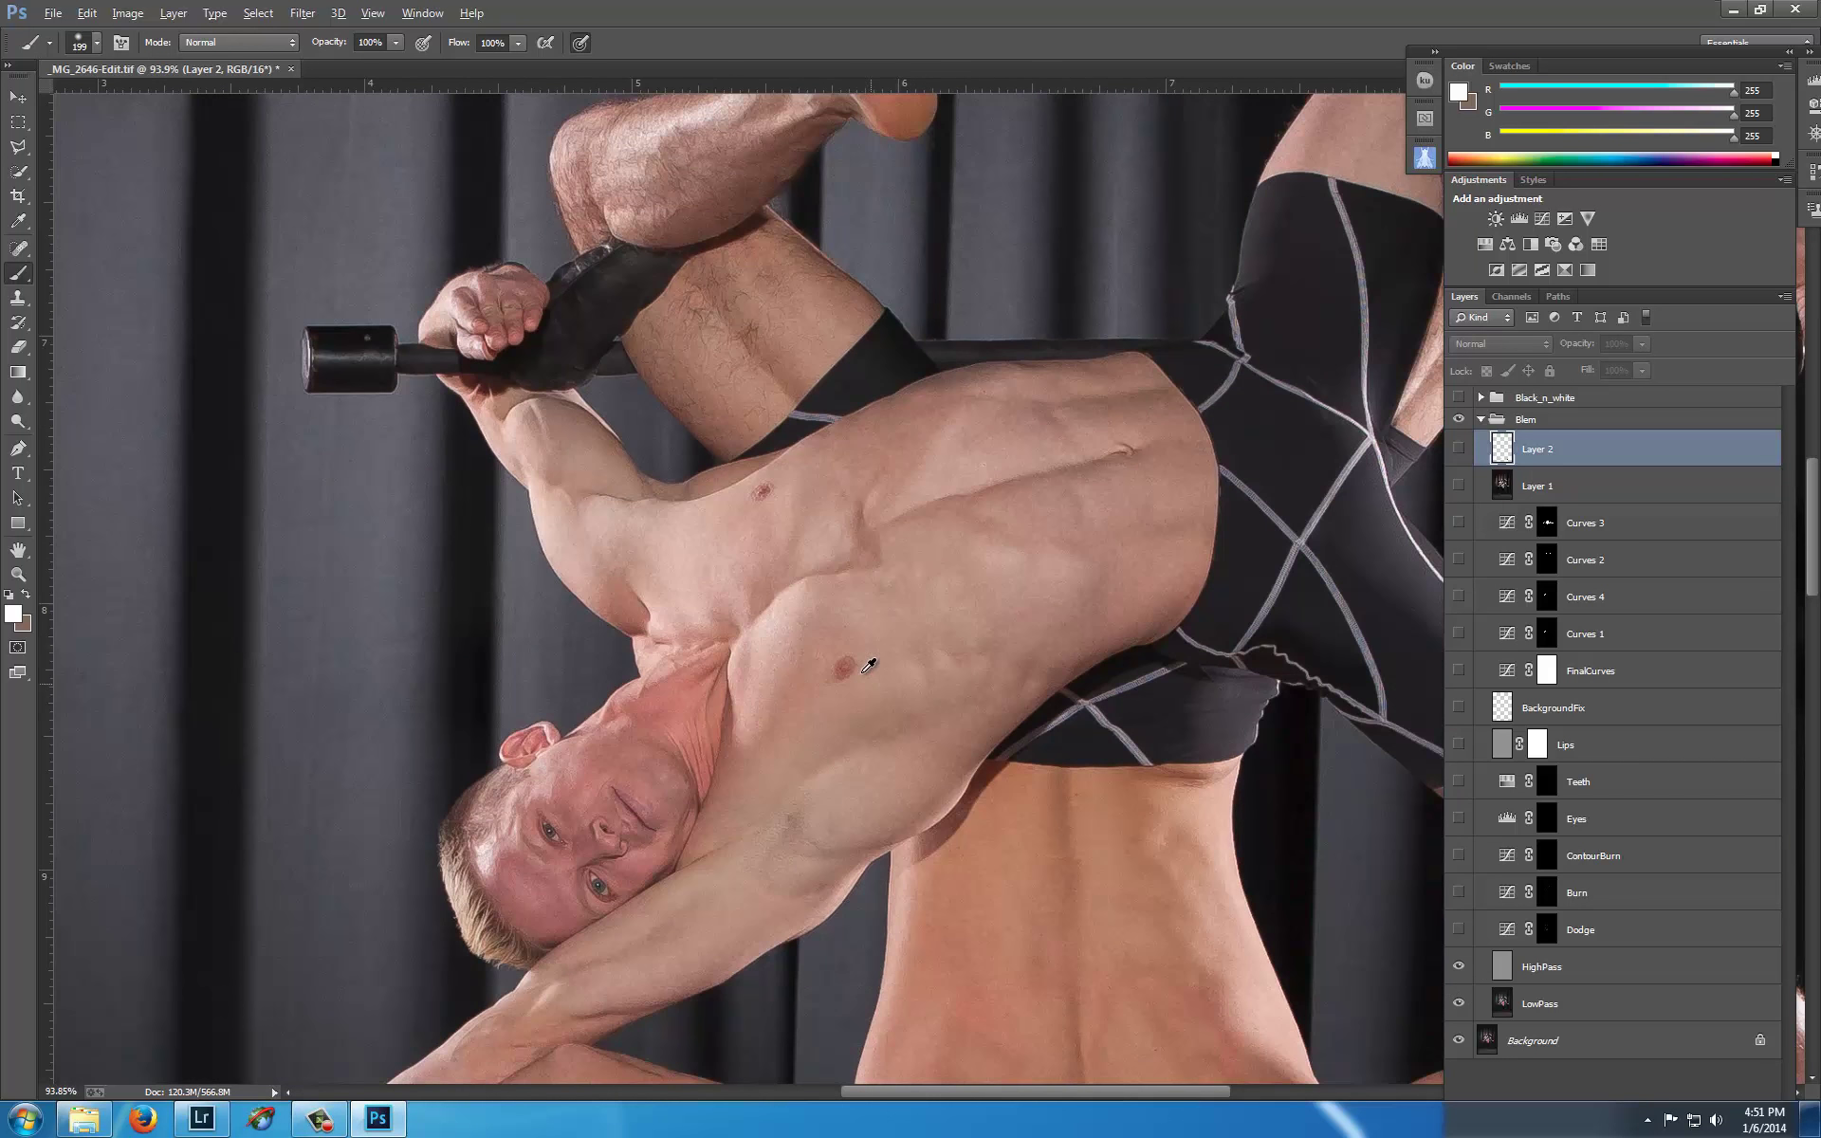
{"action": "scroll", "coordinate": [809, 552], "scroll_direction": "down", "scroll_amount": 5}
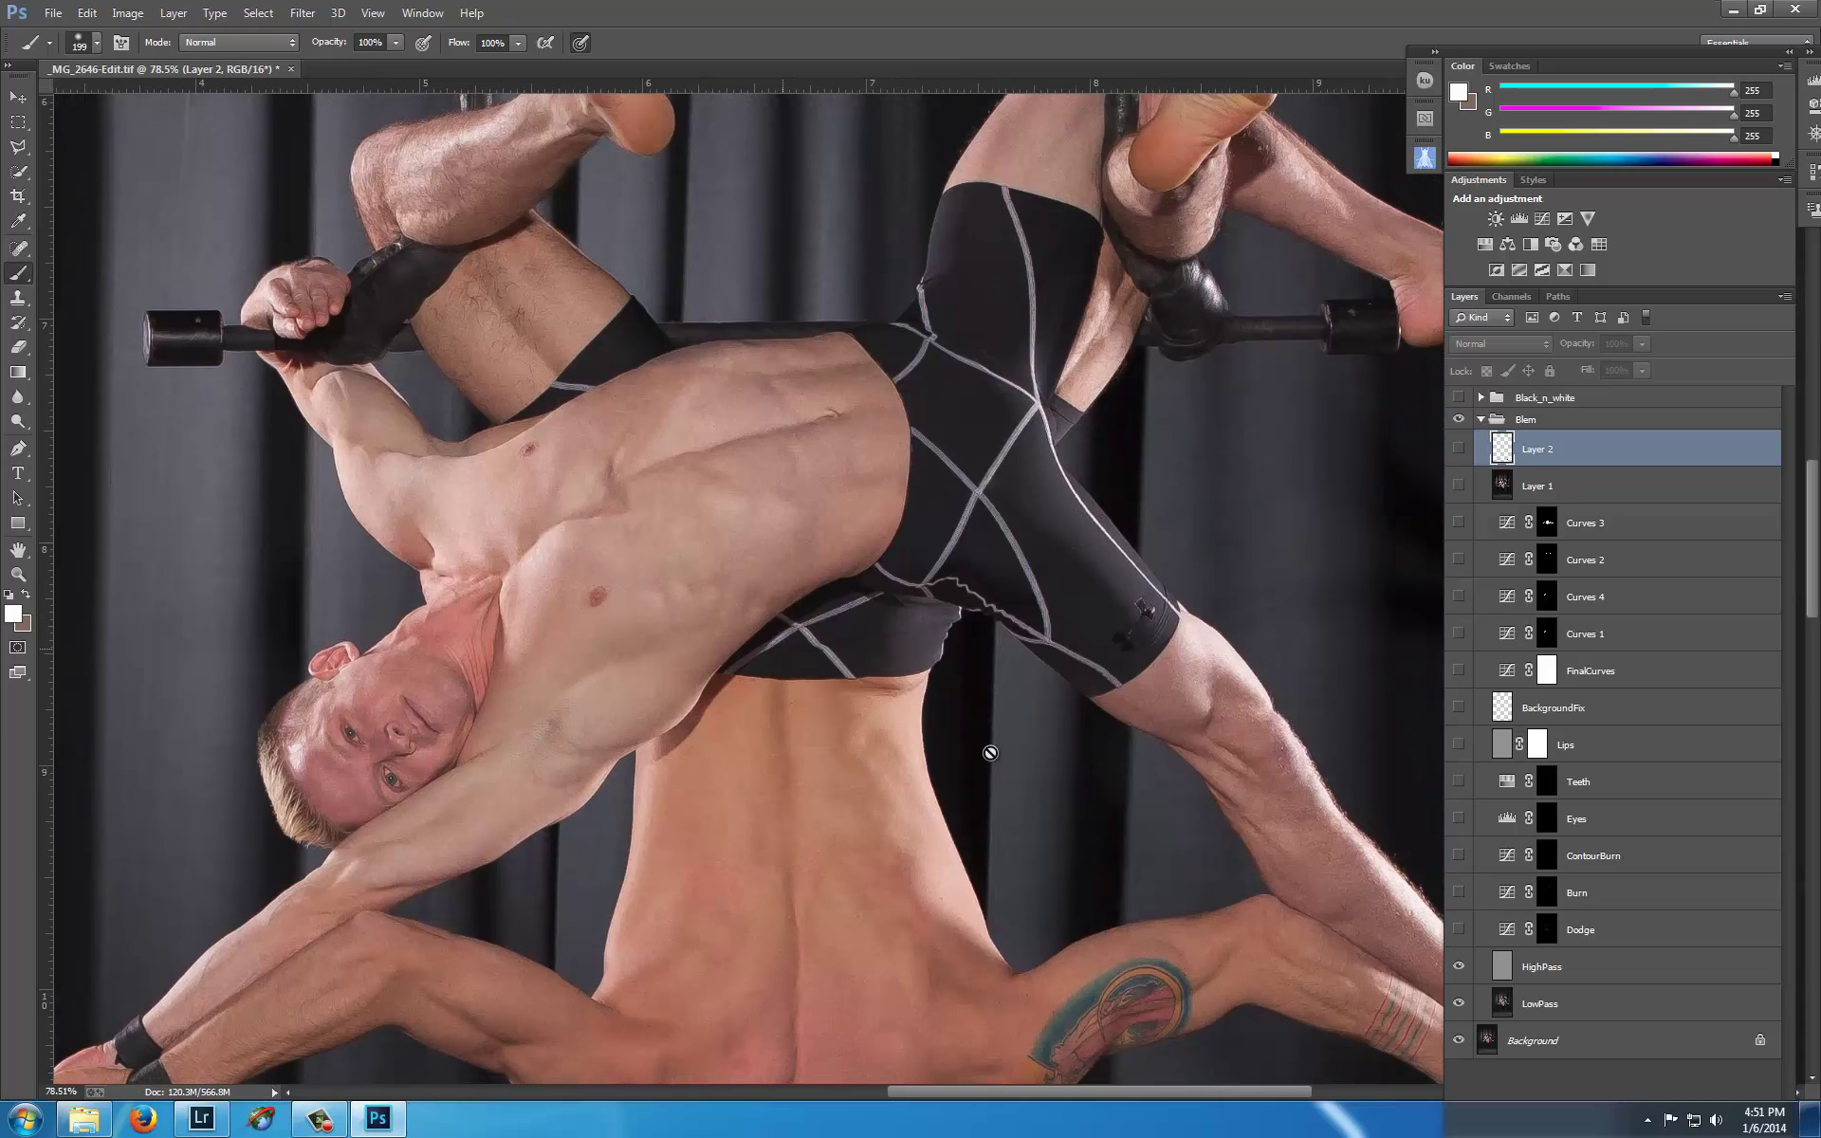
{"action": "scroll", "coordinate": [650, 609], "scroll_direction": "down", "scroll_amount": 5}
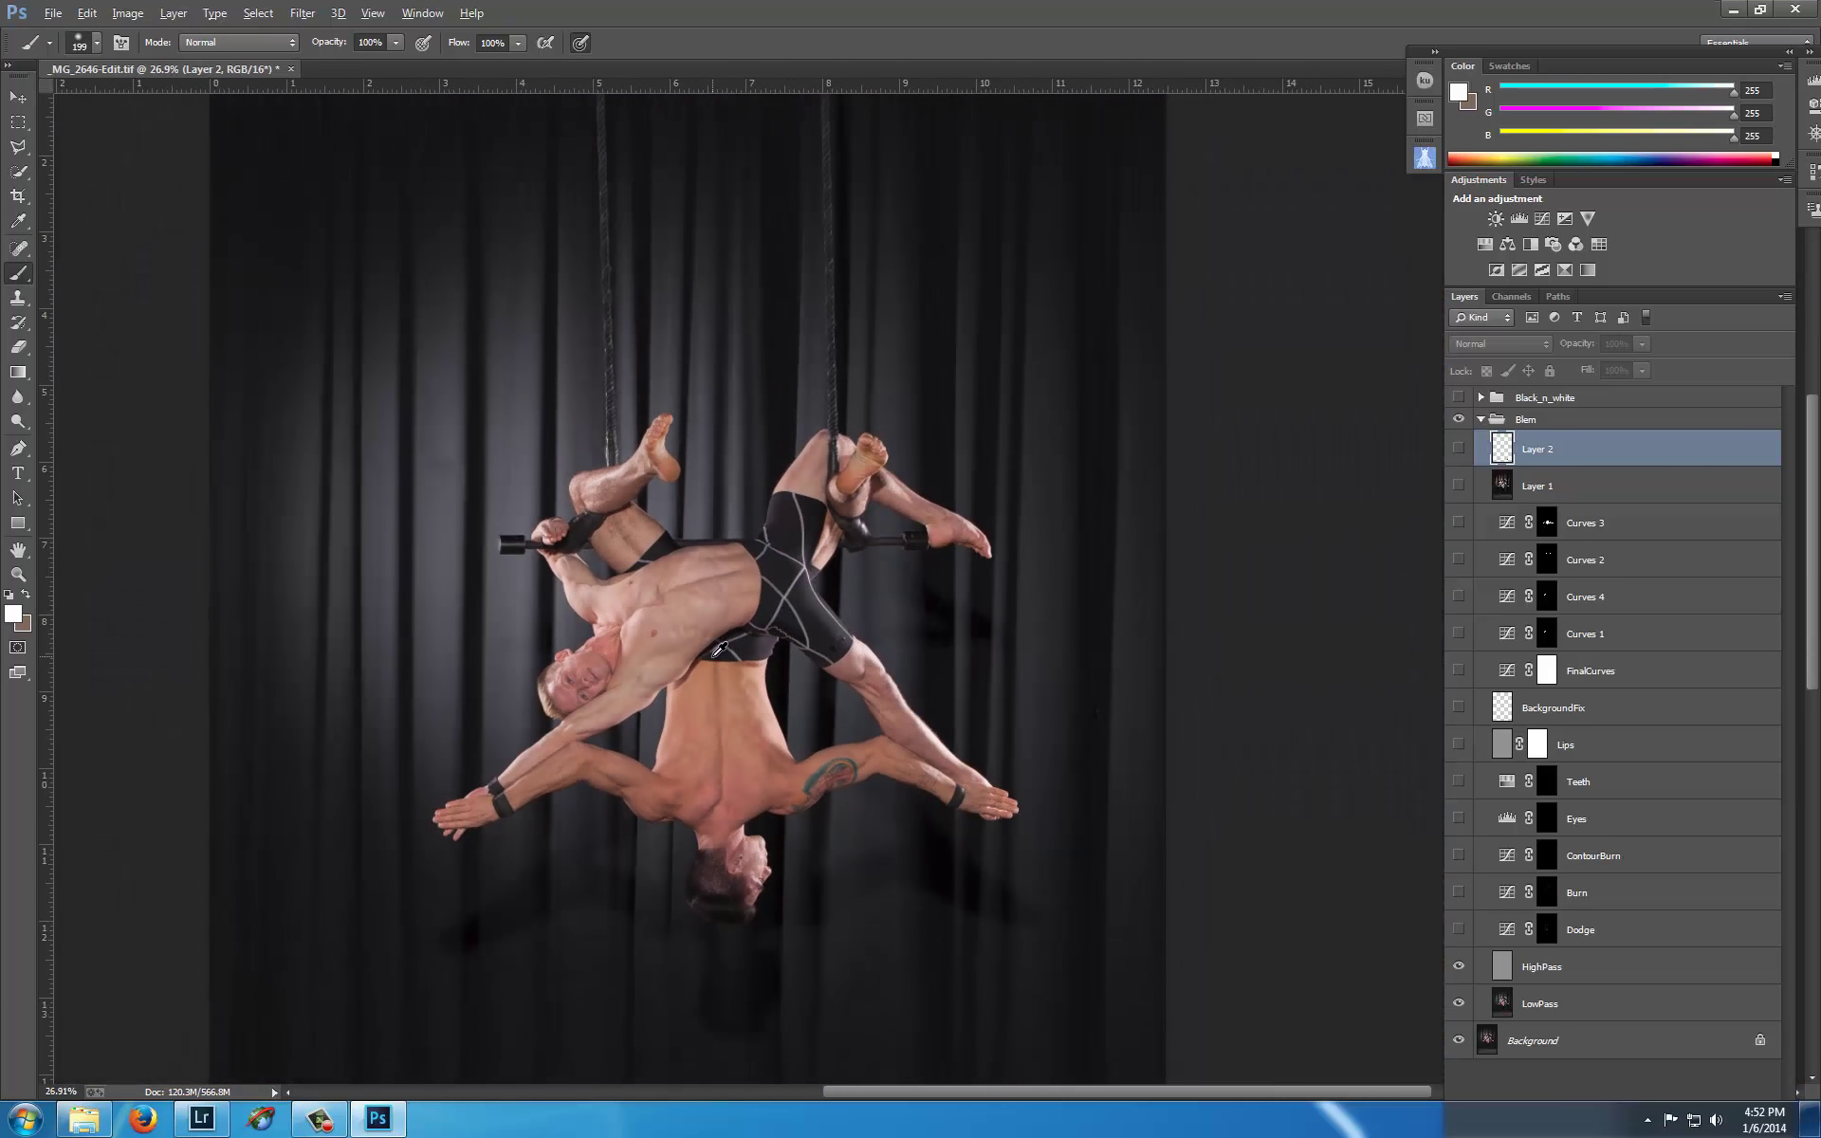
{"action": "scroll", "coordinate": [762, 619], "scroll_direction": "down", "scroll_amount": 2}
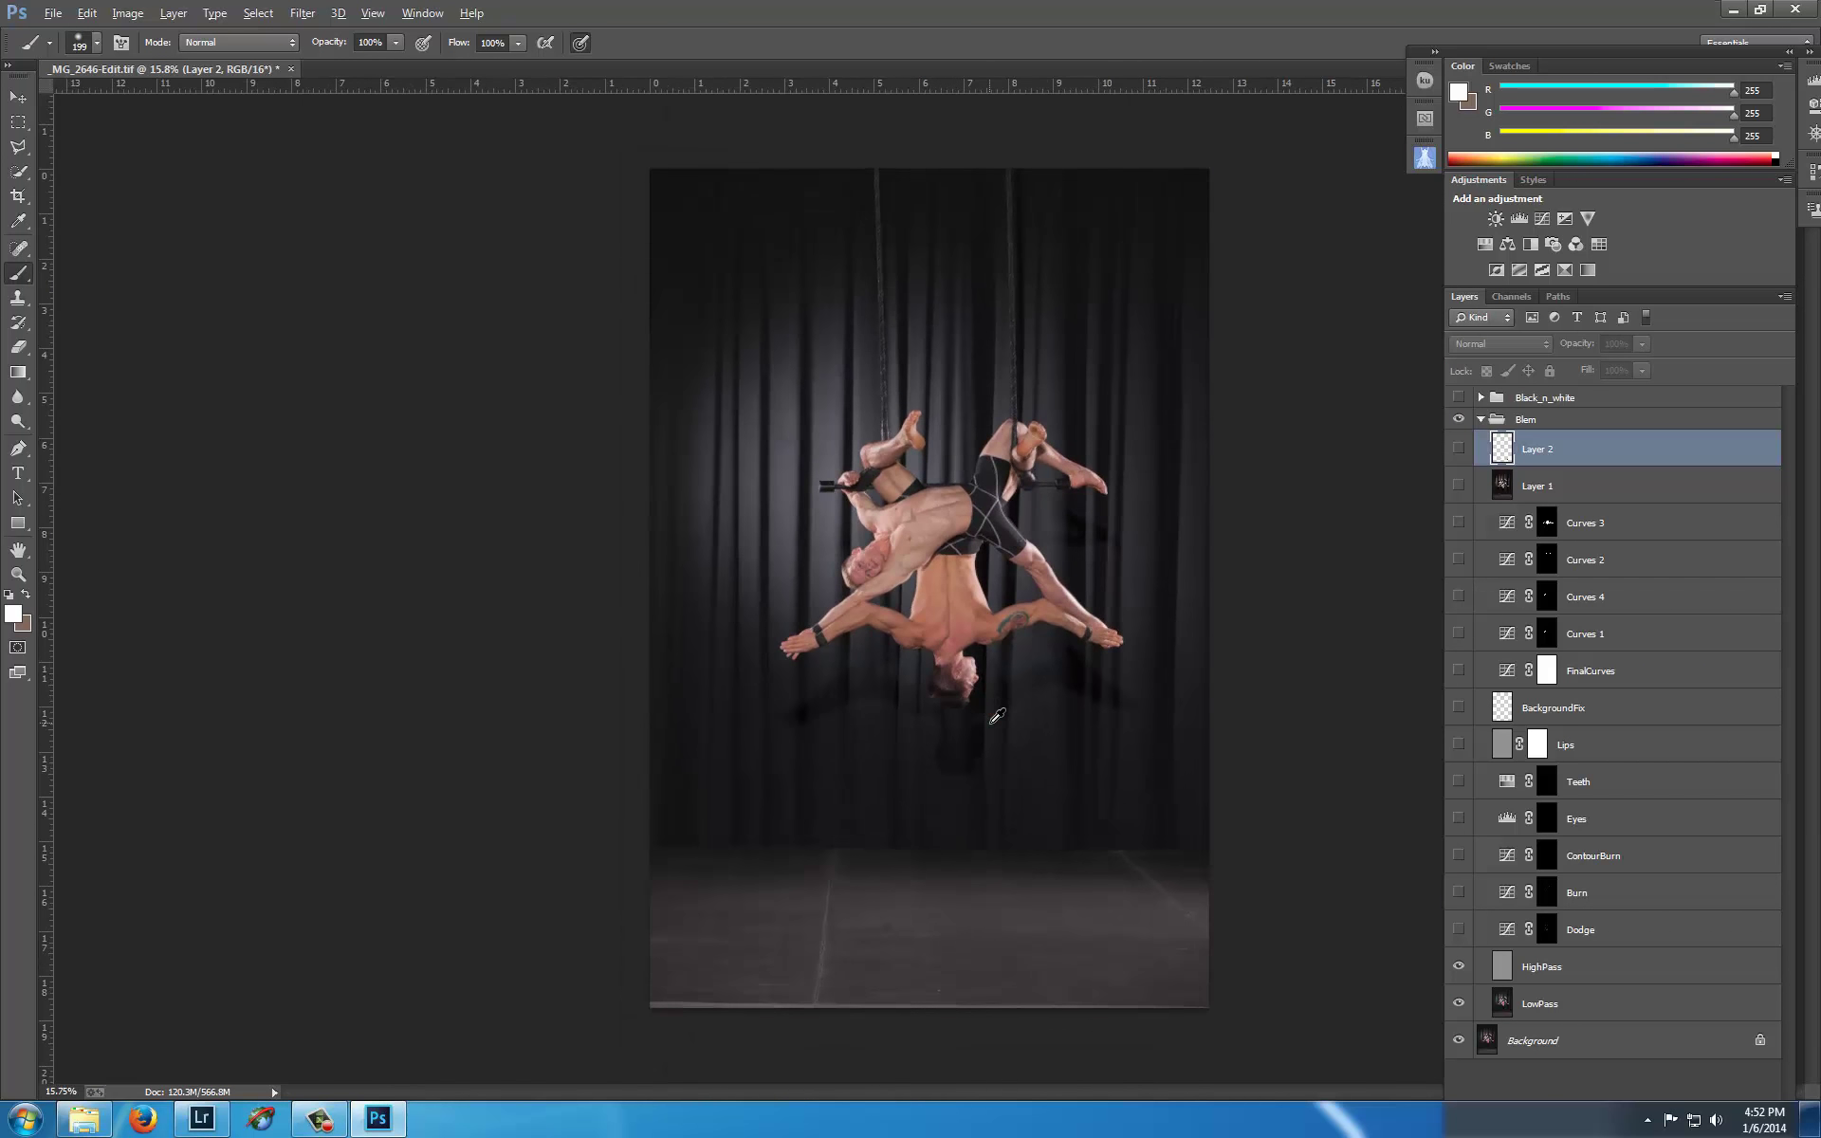
{"action": "scroll", "coordinate": [987, 617], "scroll_direction": "up", "scroll_amount": 3}
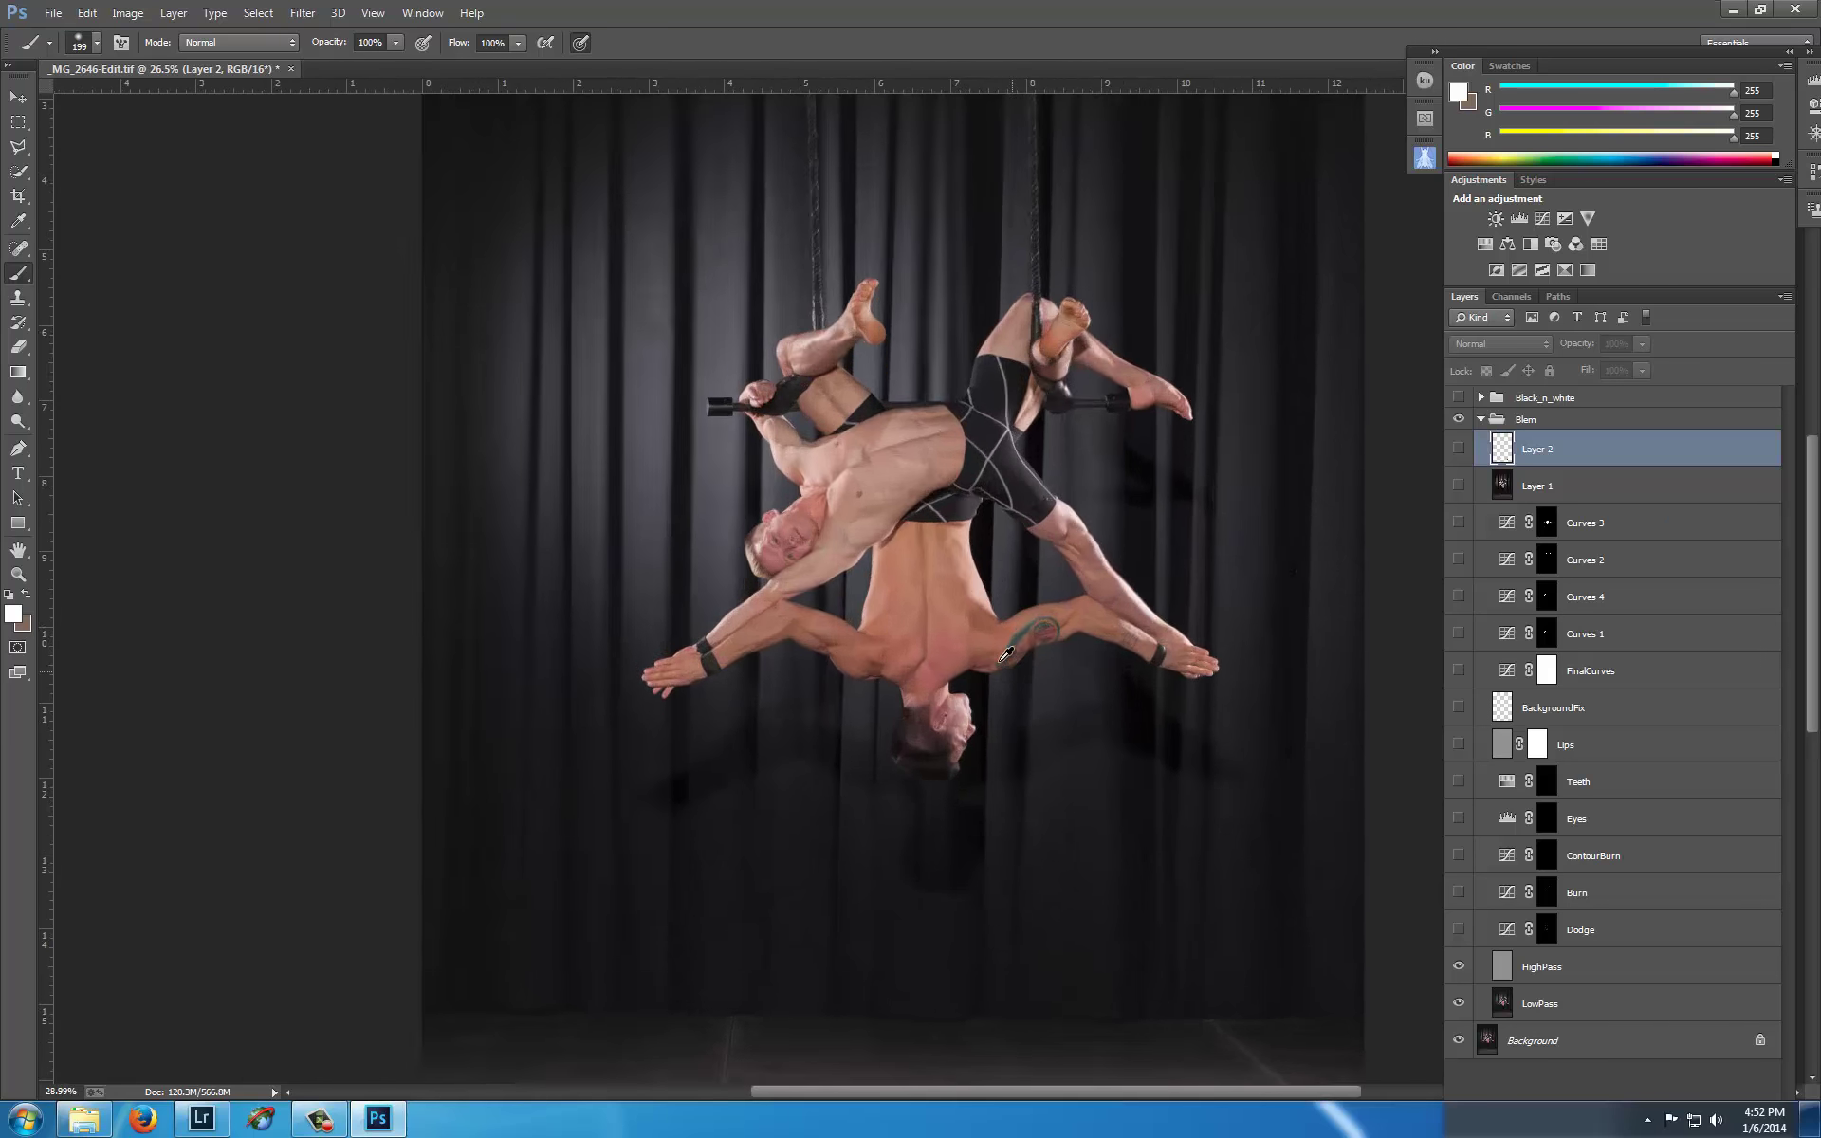
{"action": "scroll", "coordinate": [1280, 902], "scroll_direction": "up", "scroll_amount": 1}
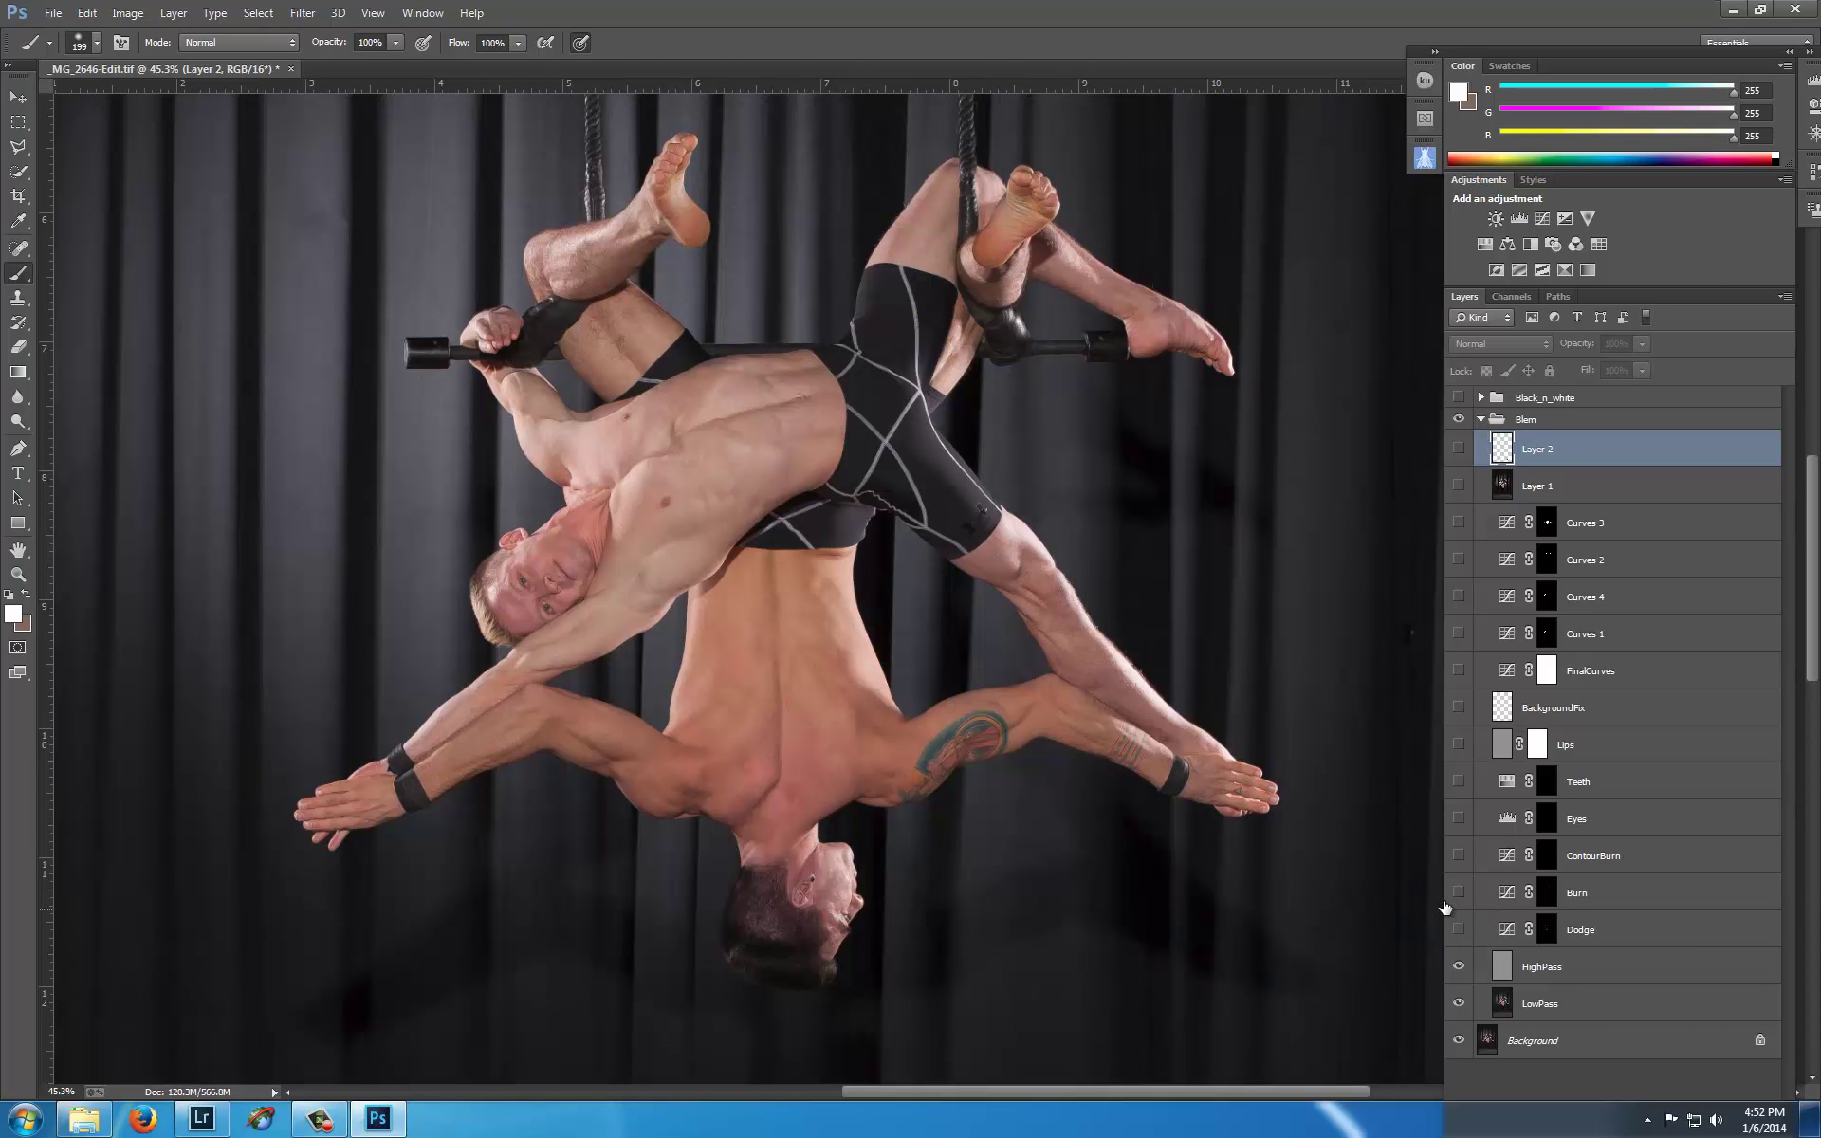
- Turn on the Burn and Dodge layers and frame the upper acrobat's face and torso
{"action": "left_click_drag", "start_coordinate": [1460, 893], "coordinate": [1460, 933]}
{"action": "scroll", "coordinate": [884, 697], "scroll_direction": "up", "scroll_amount": 3}
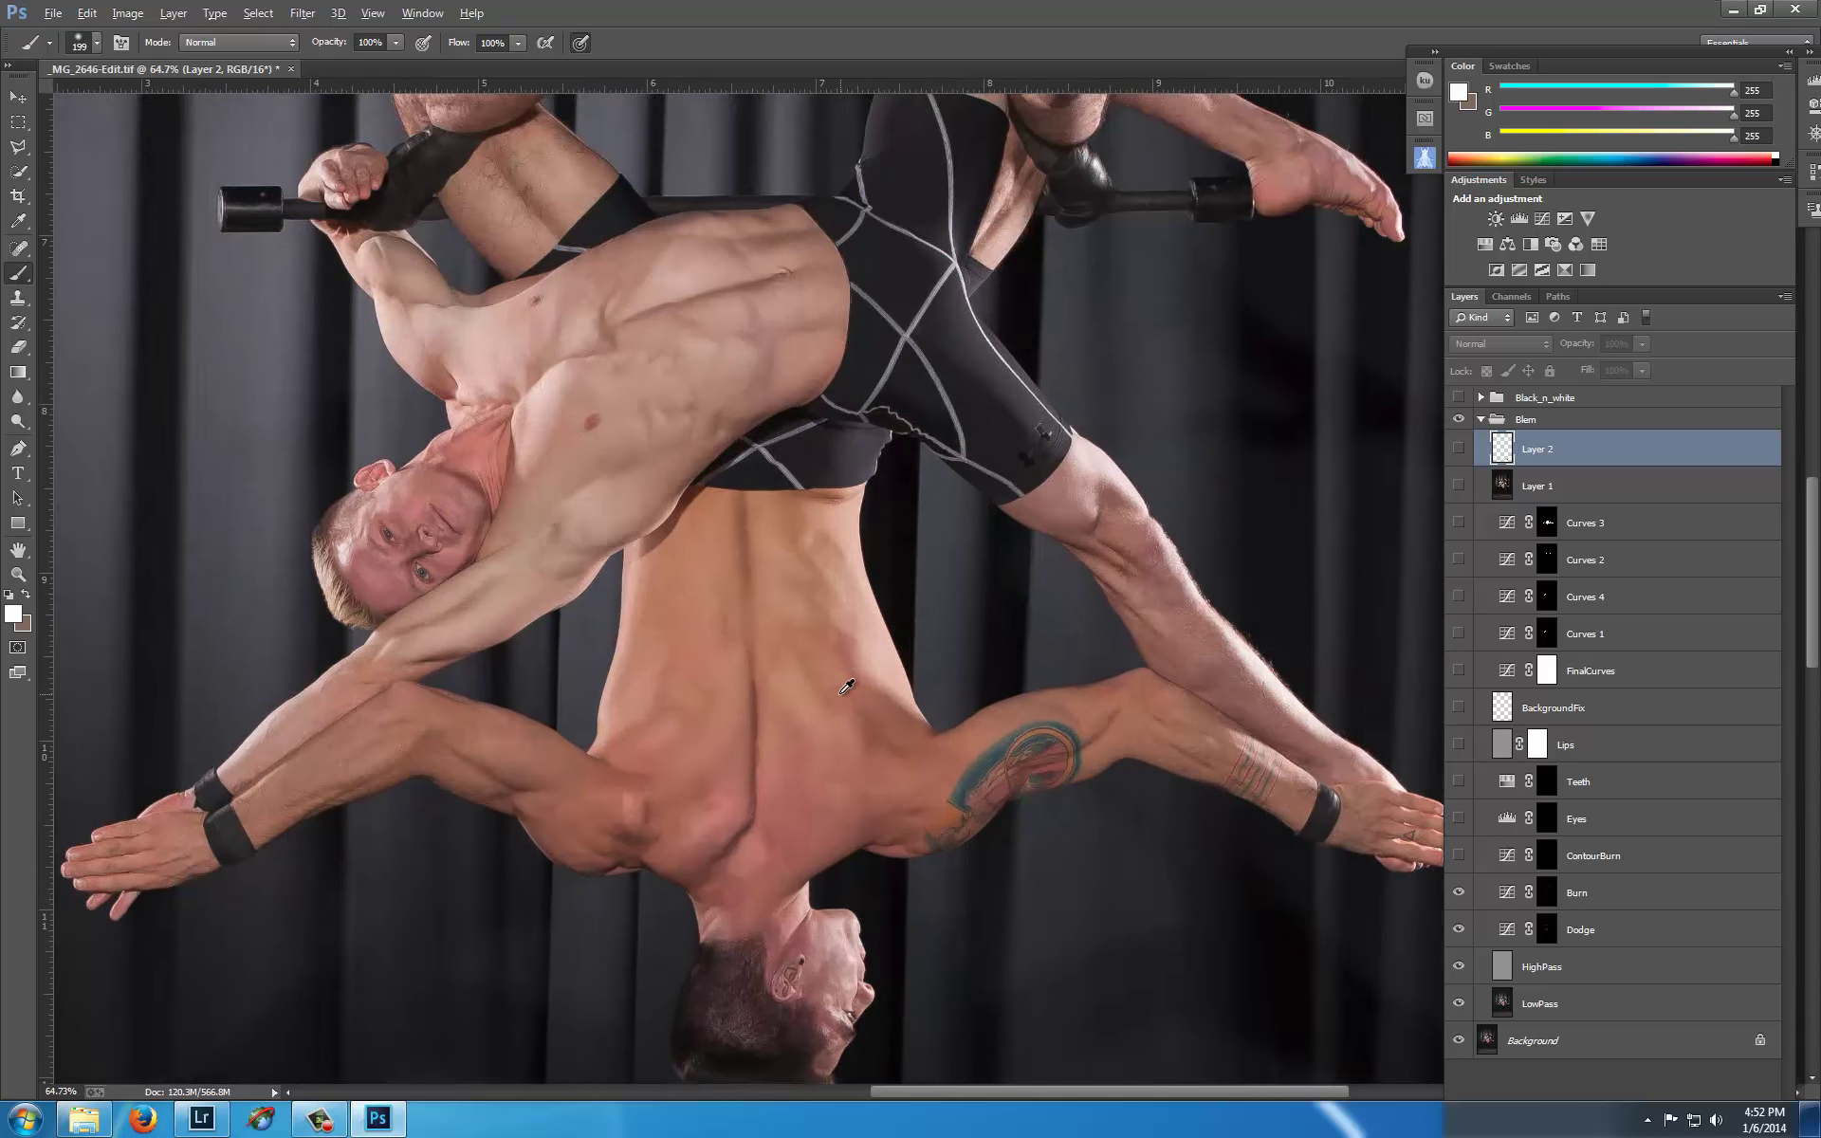
{"action": "scroll", "coordinate": [839, 563], "scroll_direction": "down", "scroll_amount": 2}
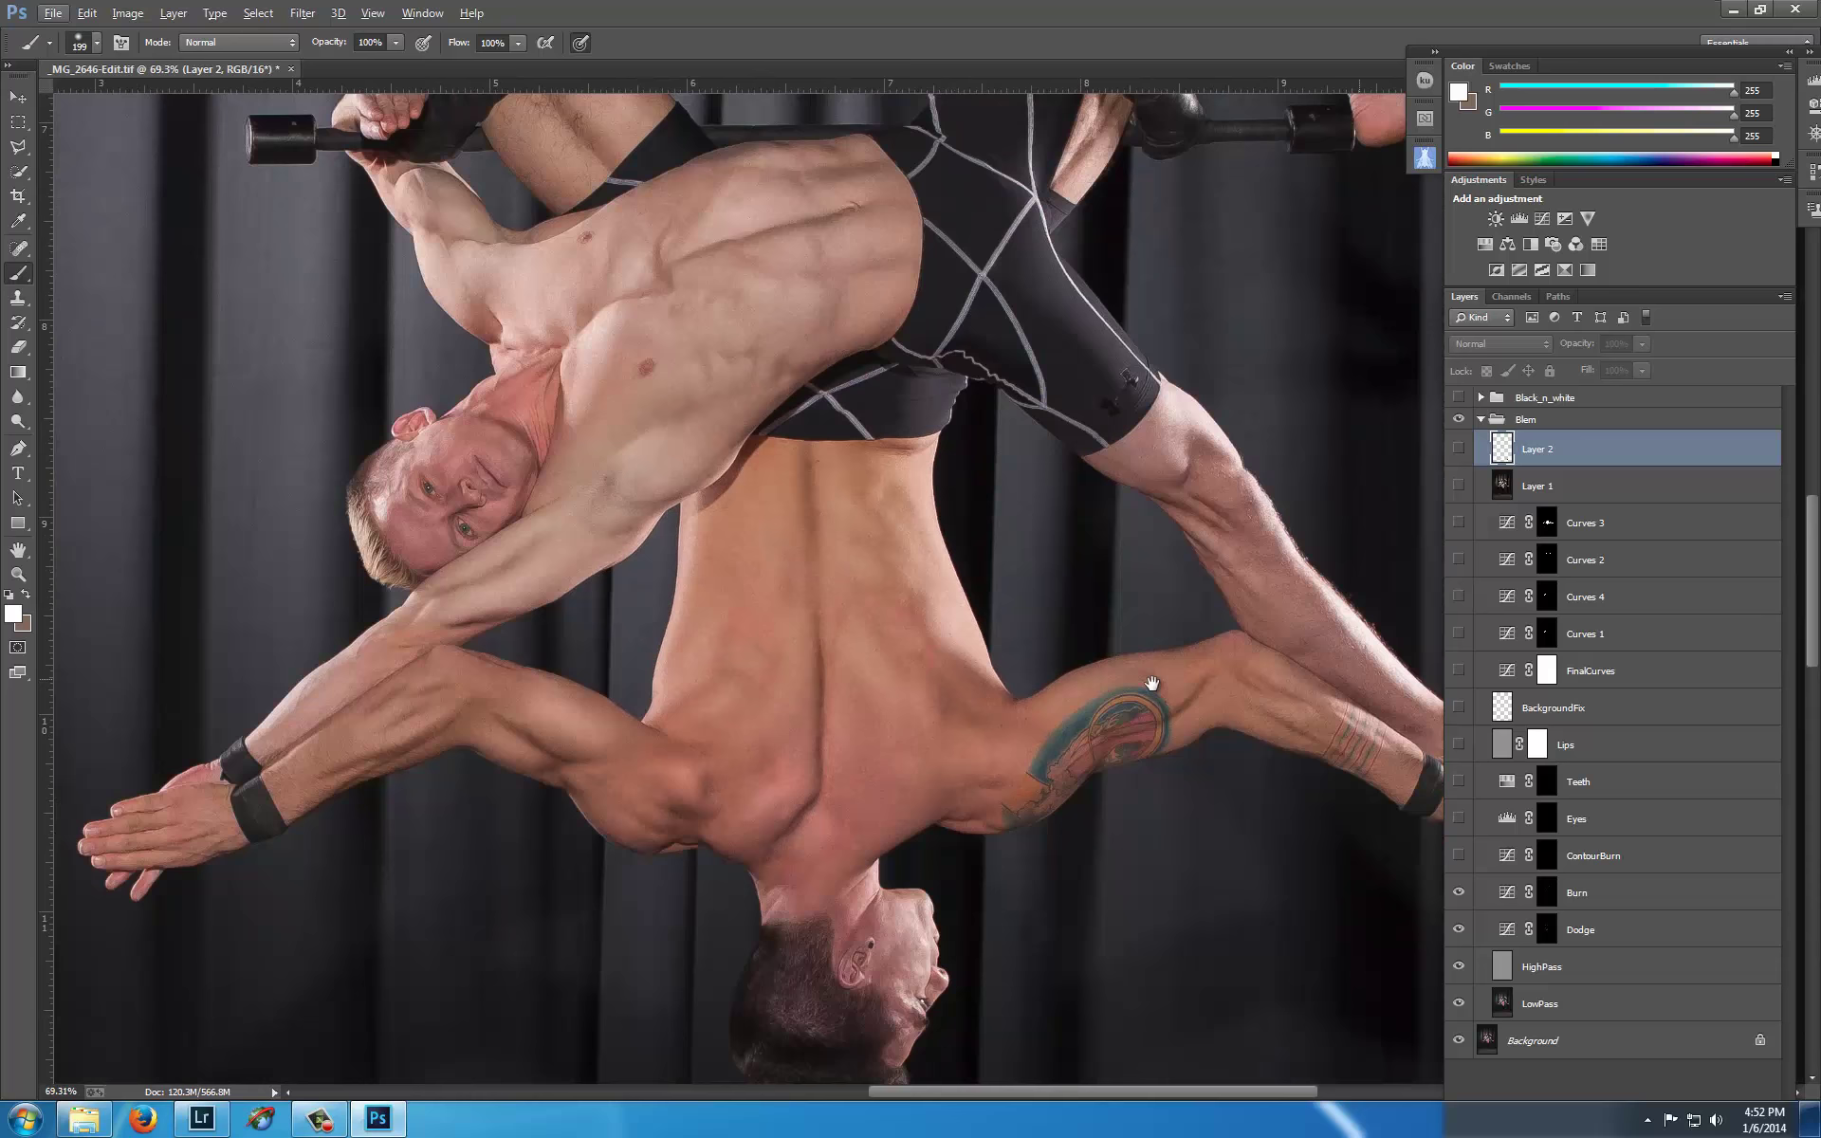
{"action": "left_click_drag", "start_coordinate": [1153, 684], "coordinate": [1072, 657]}
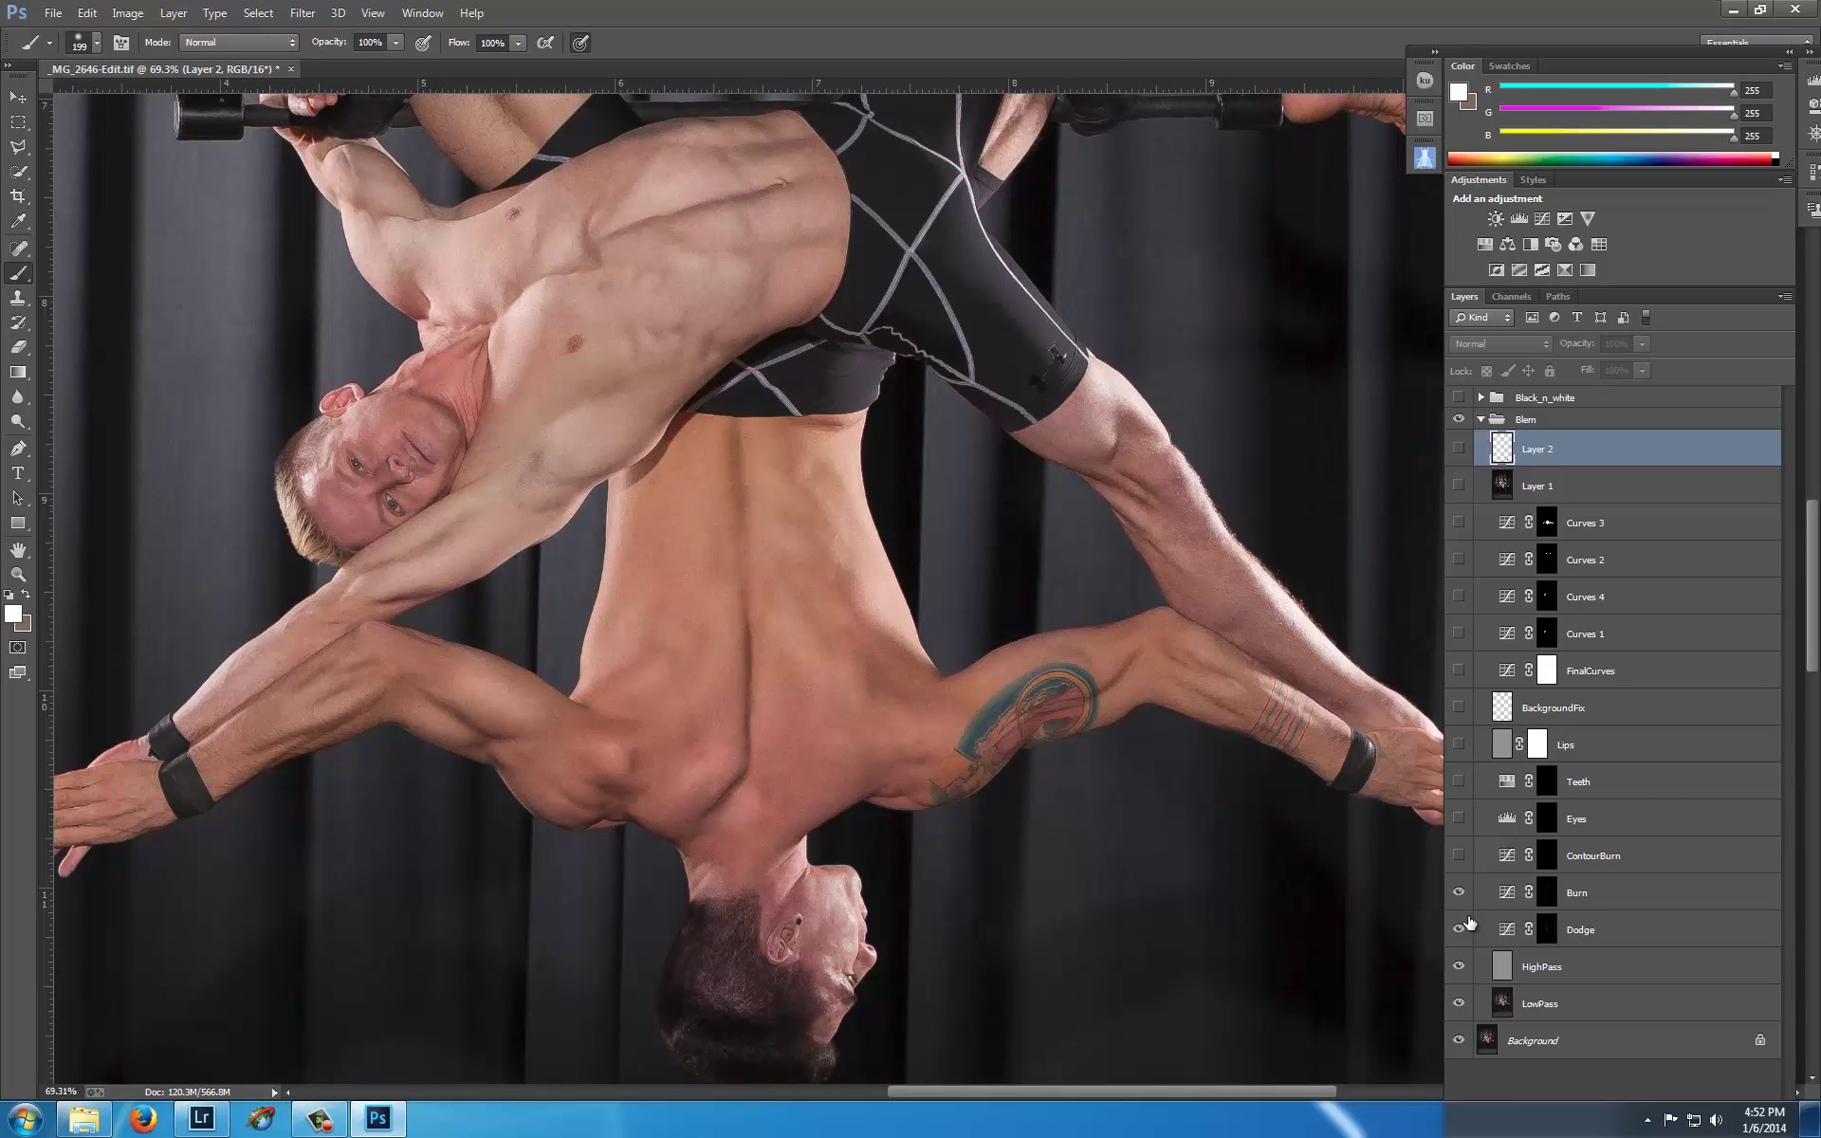
- Toggle the Dodge and Burn layers individually to compare their shading on the skin
{"action": "mouse_move", "coordinate": [1466, 924]}
{"action": "left_mouse_down"}
{"action": "mouse_move", "coordinate": [1466, 893]}
{"action": "mouse_move", "coordinate": [1461, 930]}
{"action": "left_mouse_up"}
{"action": "scroll", "coordinate": [908, 707], "scroll_direction": "down", "scroll_amount": 2}
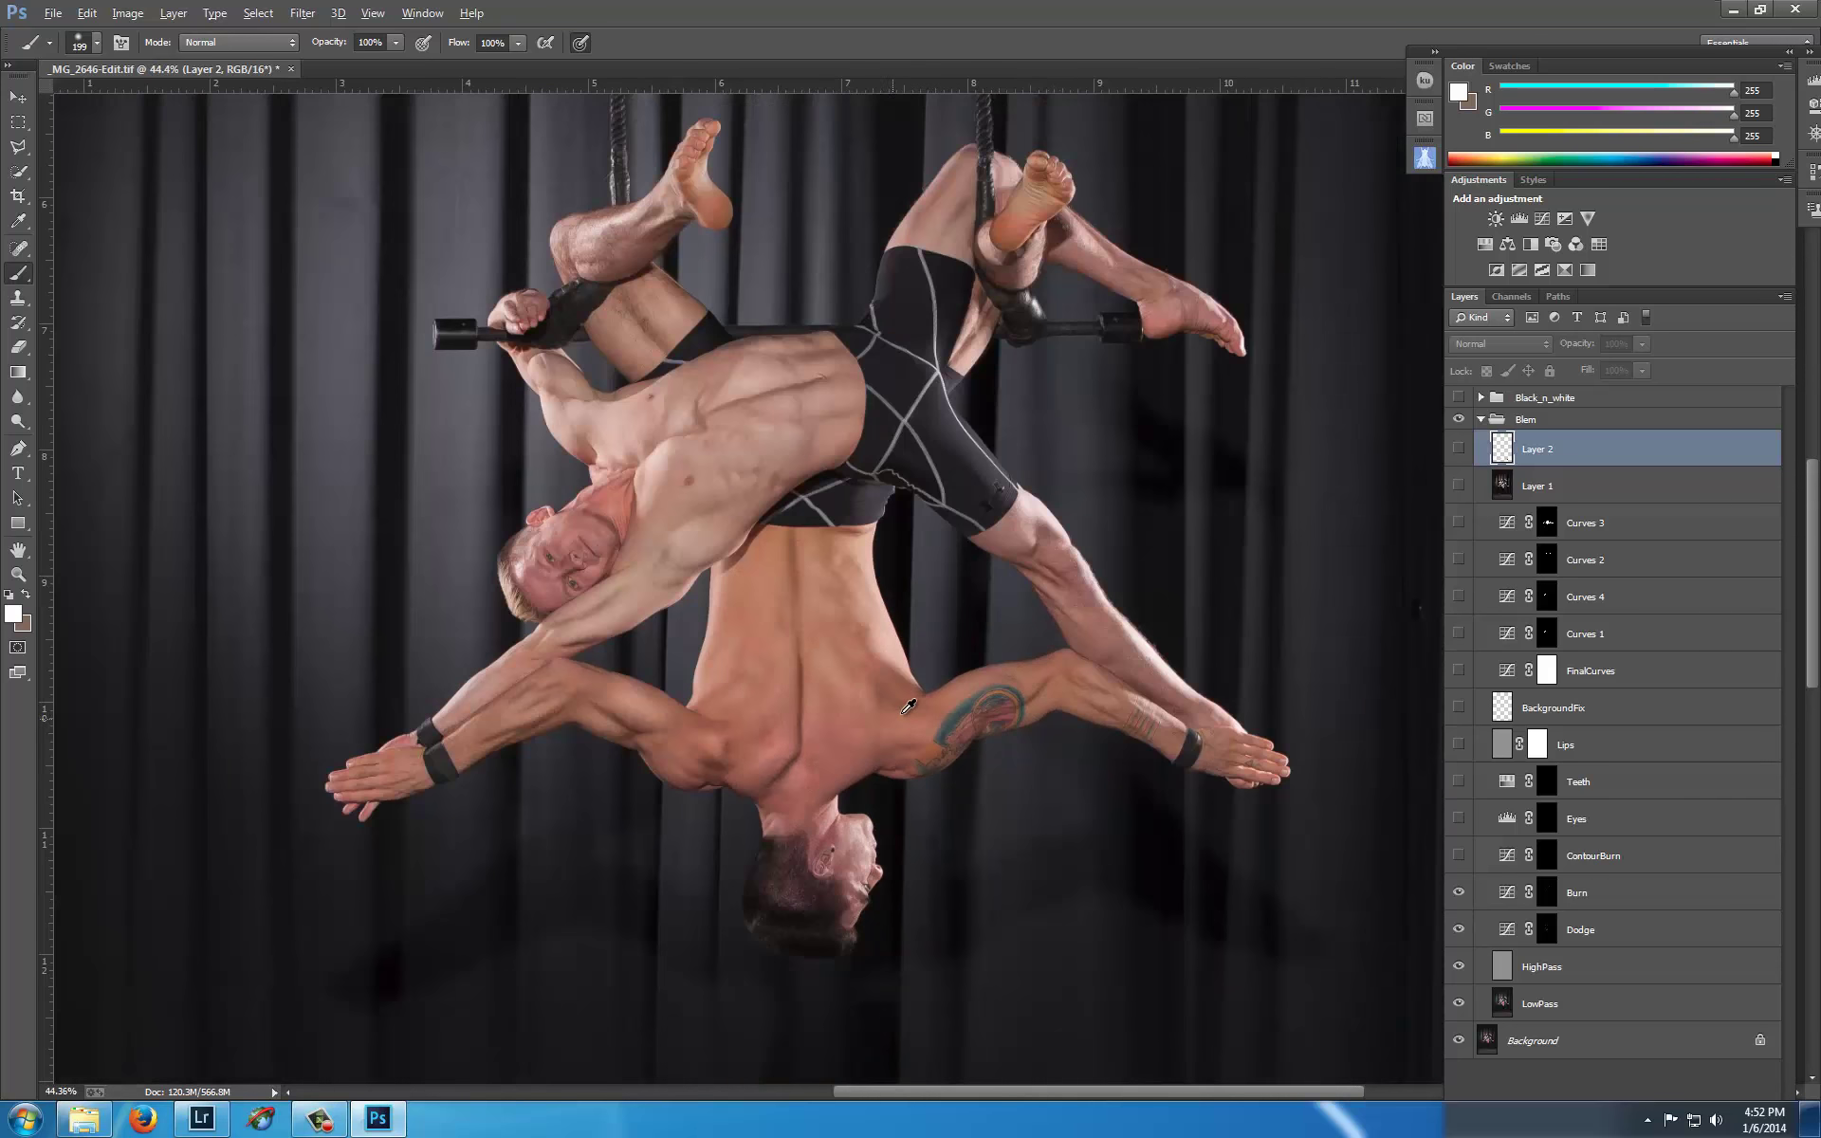
{"action": "scroll", "coordinate": [907, 706], "scroll_direction": "up", "scroll_amount": 3}
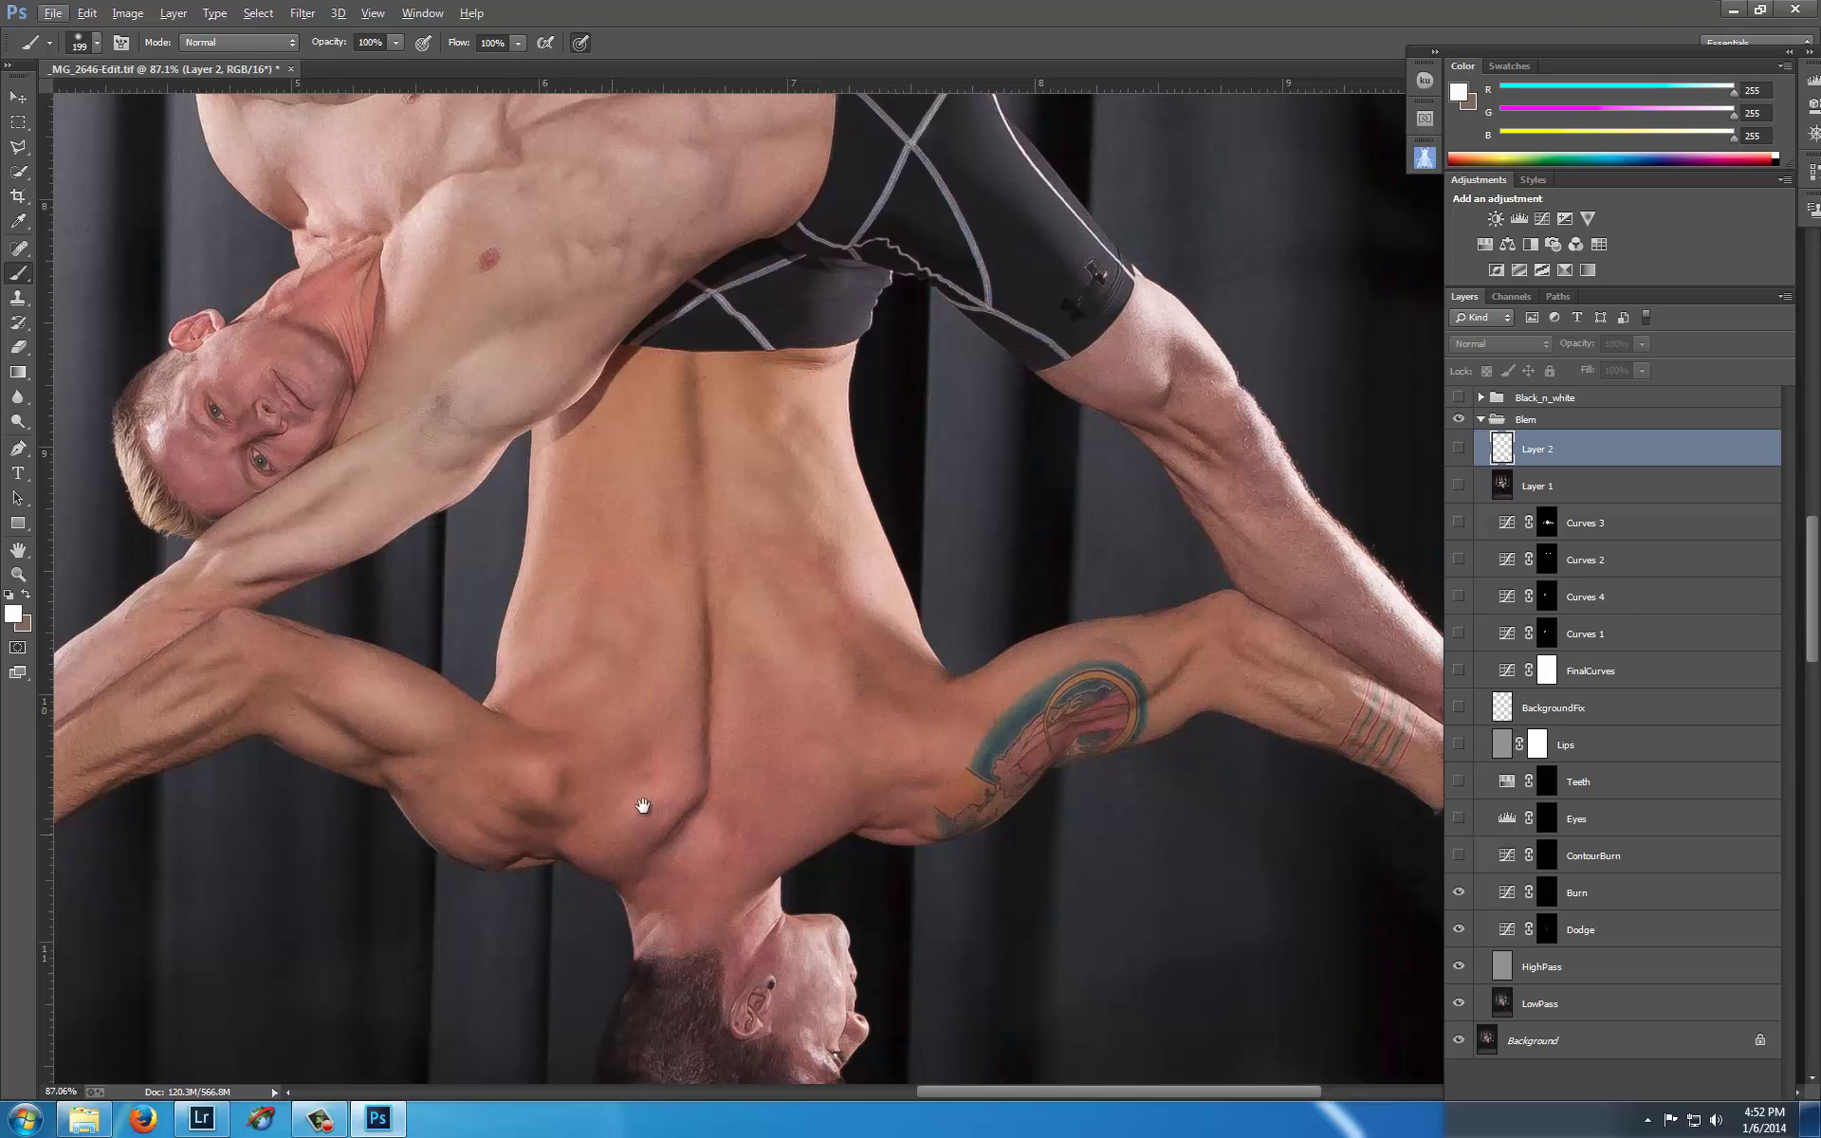
{"action": "left_click_drag", "start_coordinate": [642, 807], "coordinate": [947, 687]}
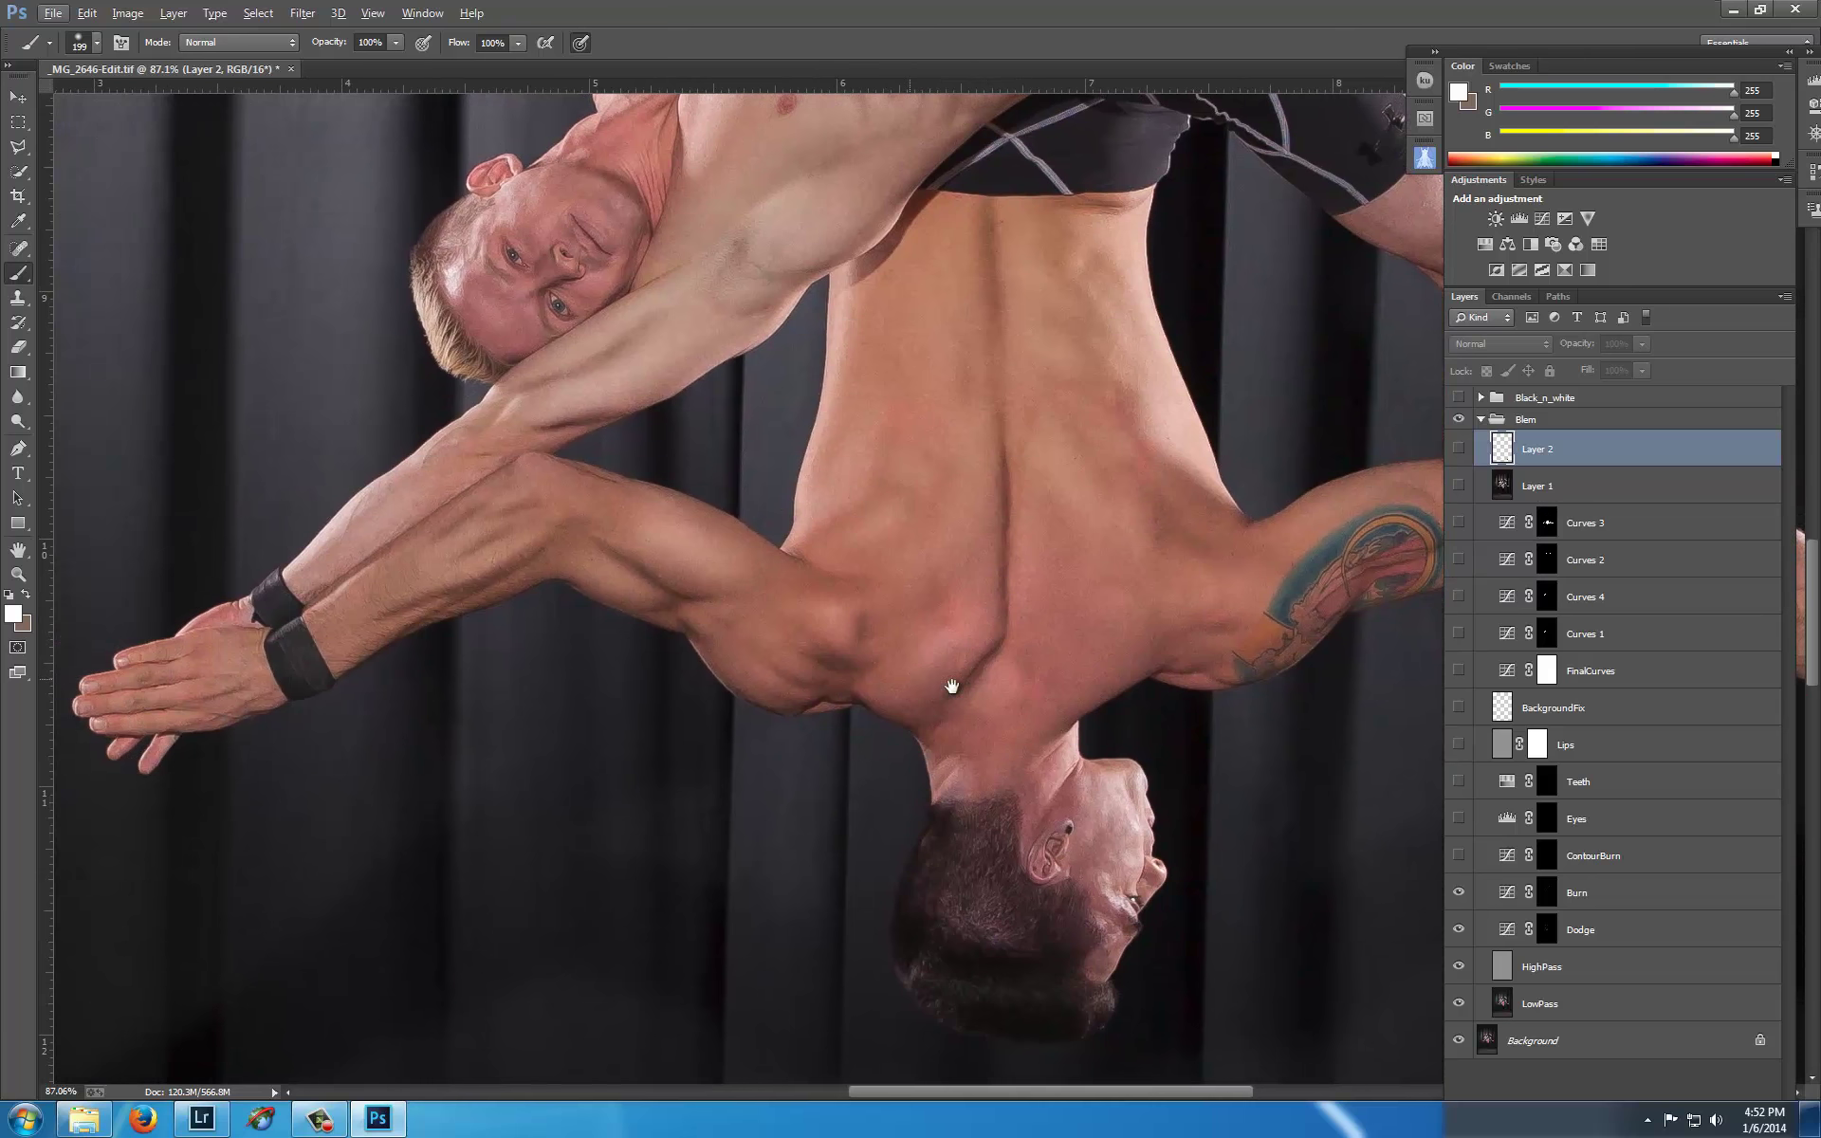
{"action": "left_click", "coordinate": [1460, 895]}
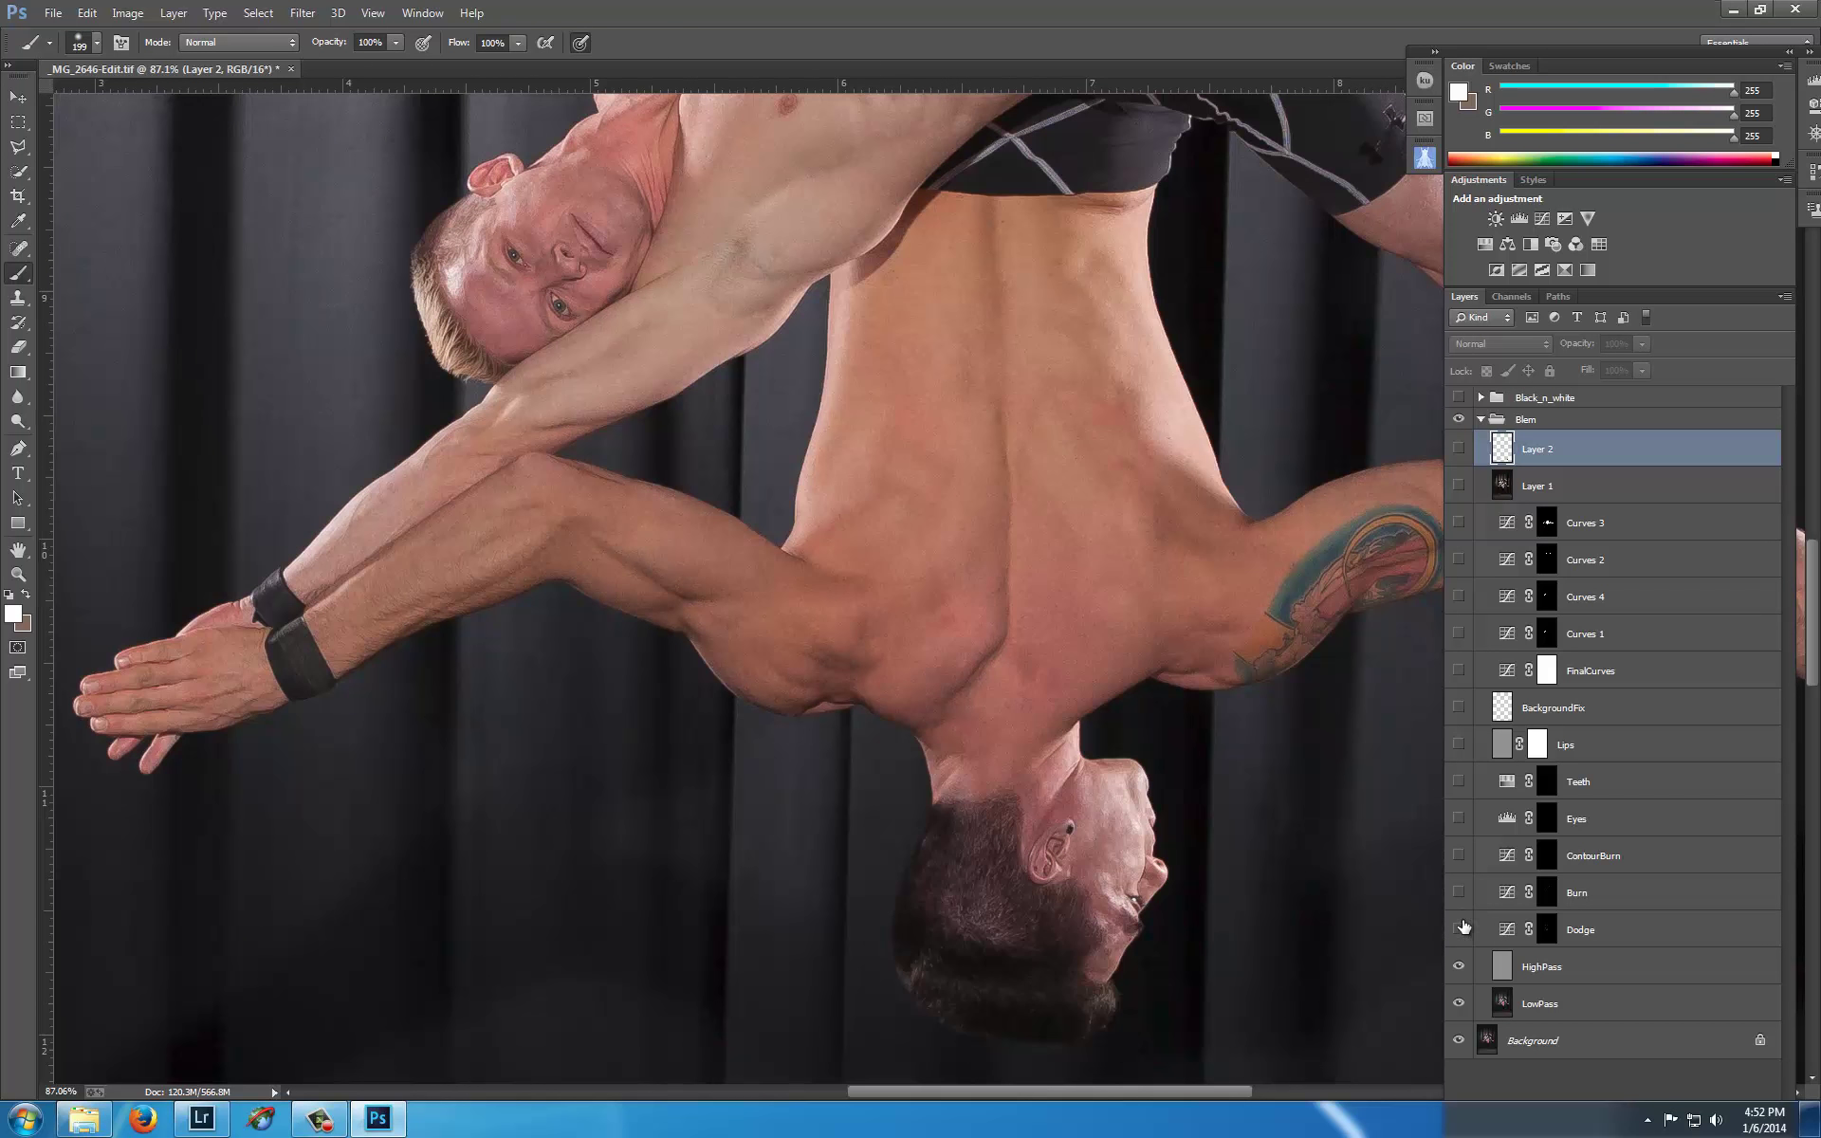
{"action": "left_click", "coordinate": [1461, 901]}
{"action": "scroll", "coordinate": [549, 671], "scroll_direction": "down", "scroll_amount": 6}
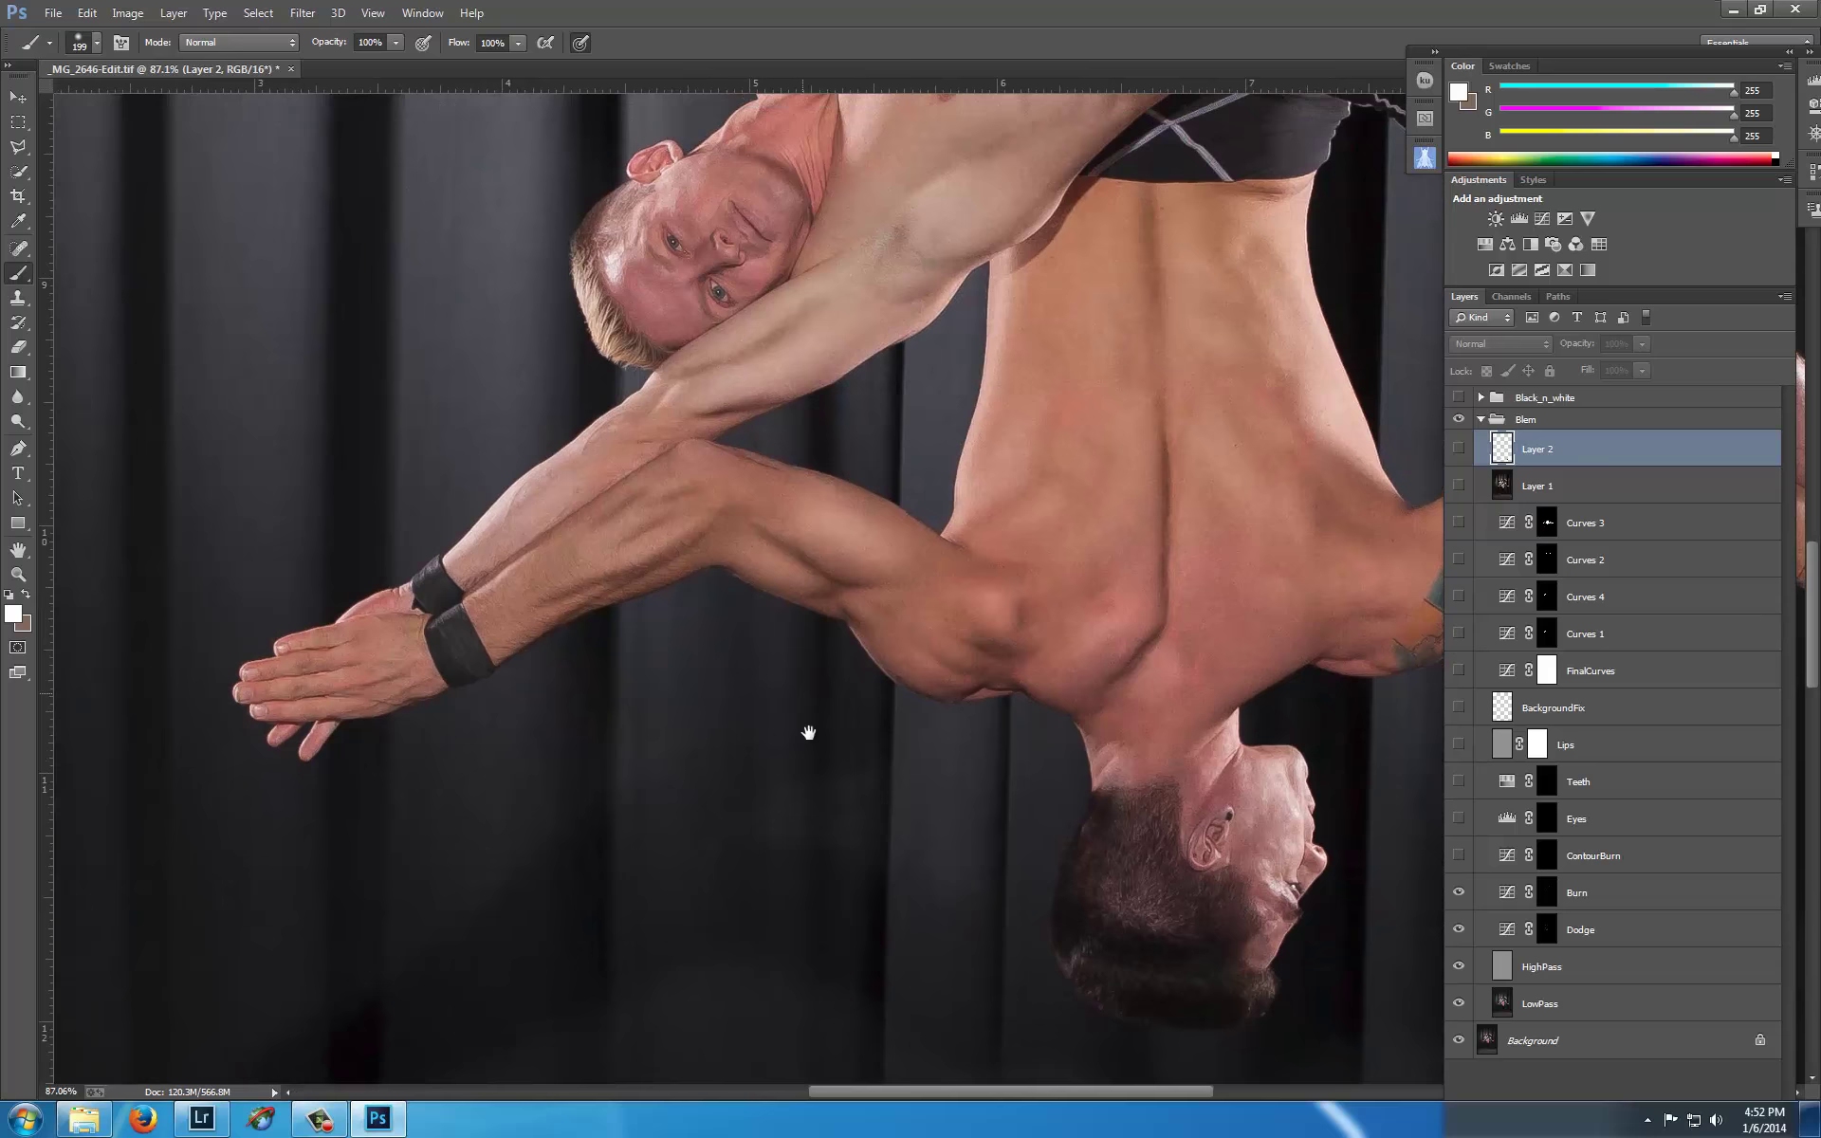
{"action": "scroll", "coordinate": [924, 765], "scroll_direction": "down", "scroll_amount": 4}
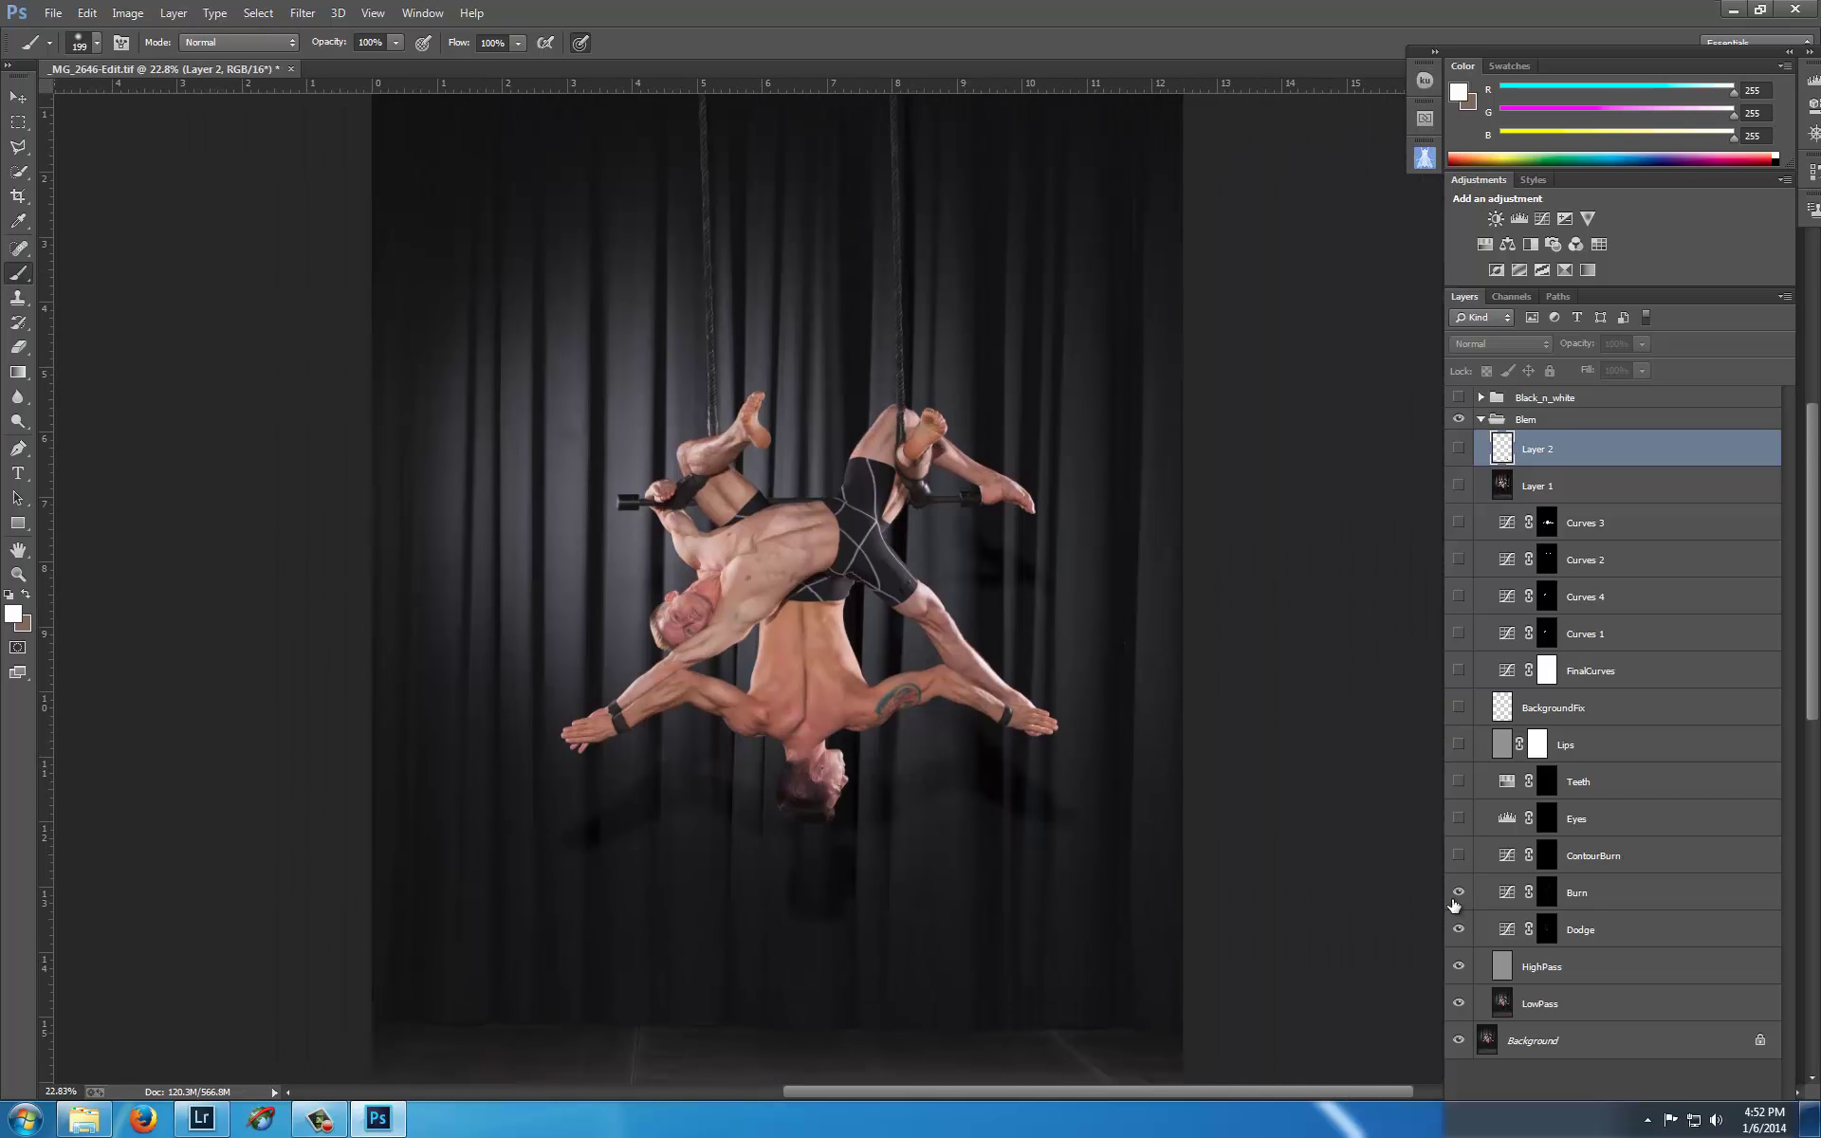
{"action": "scroll", "coordinate": [1114, 800], "scroll_direction": "down", "scroll_amount": 1}
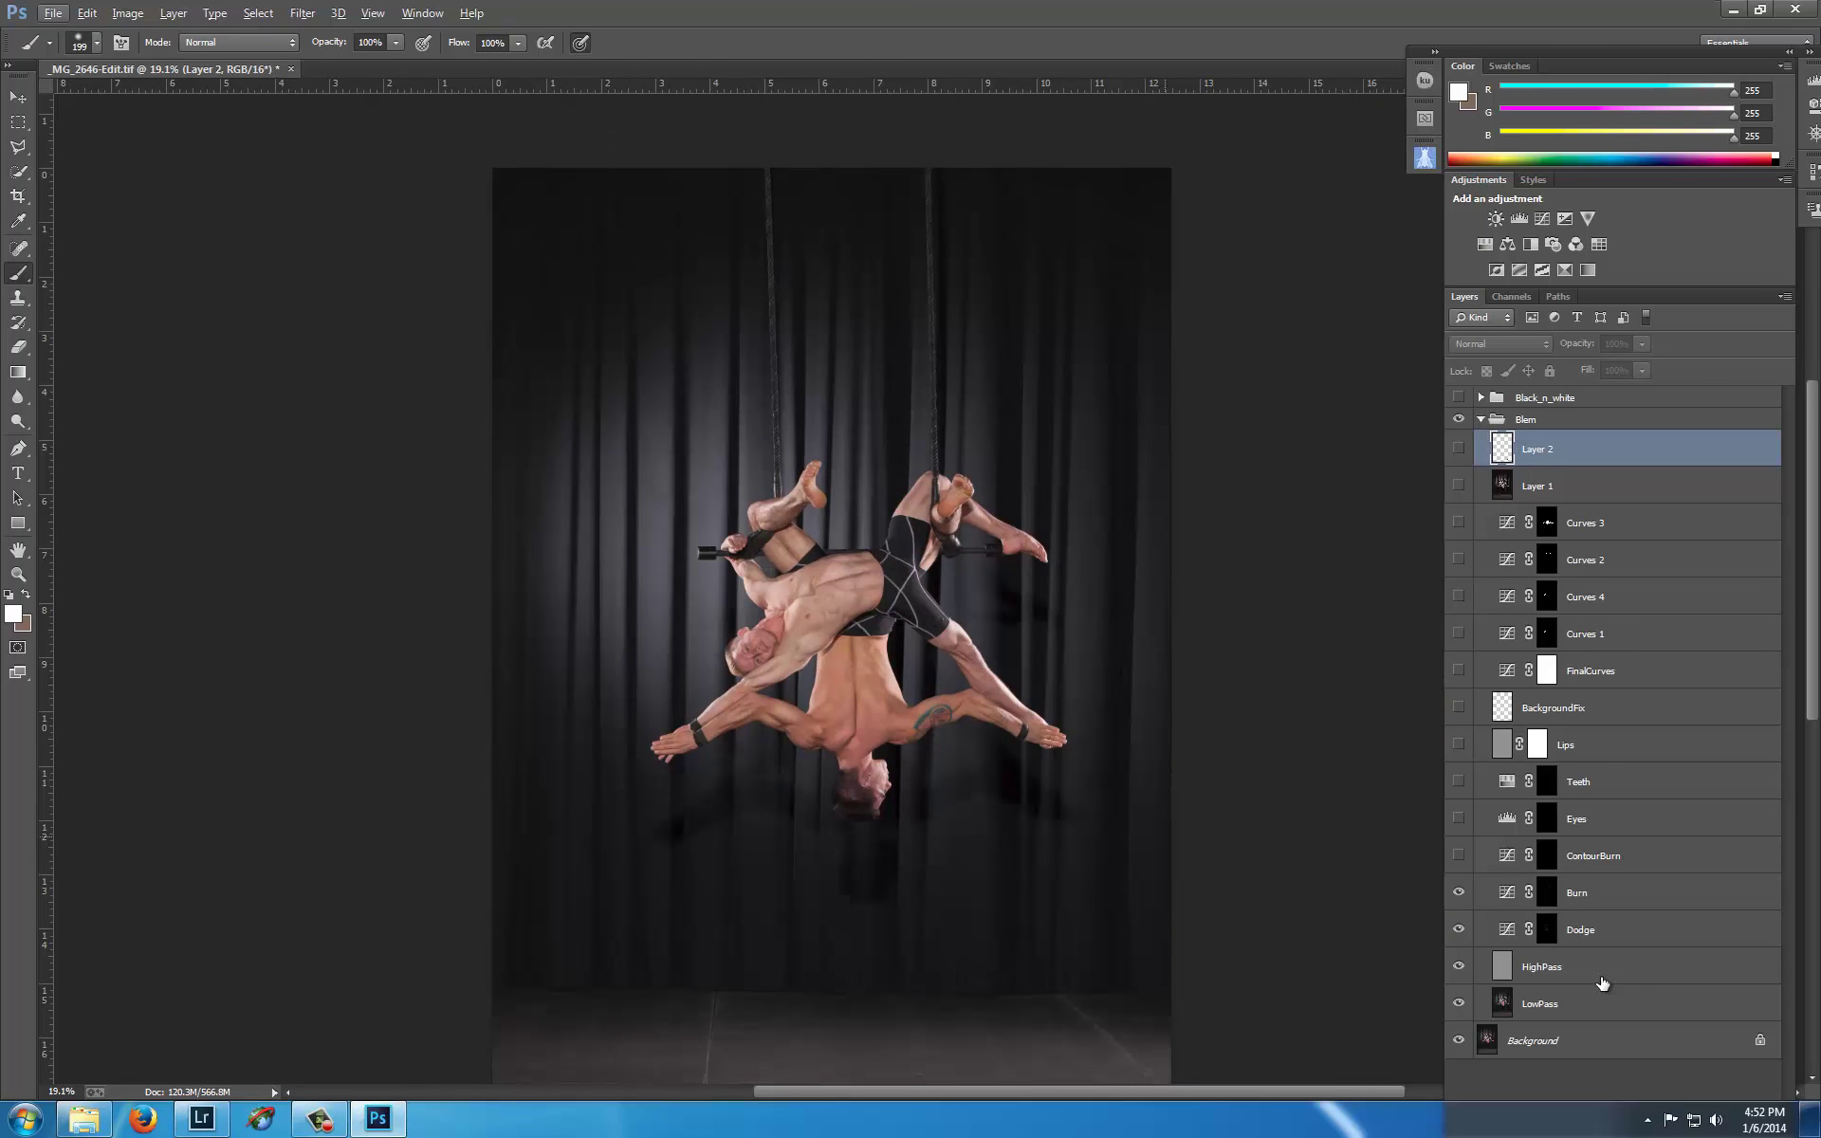
- Hide Burn and Dodge and turn the ContourBurn, Eyes, Teeth and Lips layers back on
{"action": "left_click_drag", "start_coordinate": [1462, 901], "coordinate": [1459, 745]}
{"action": "scroll", "coordinate": [787, 711], "scroll_direction": "up", "scroll_amount": 3}
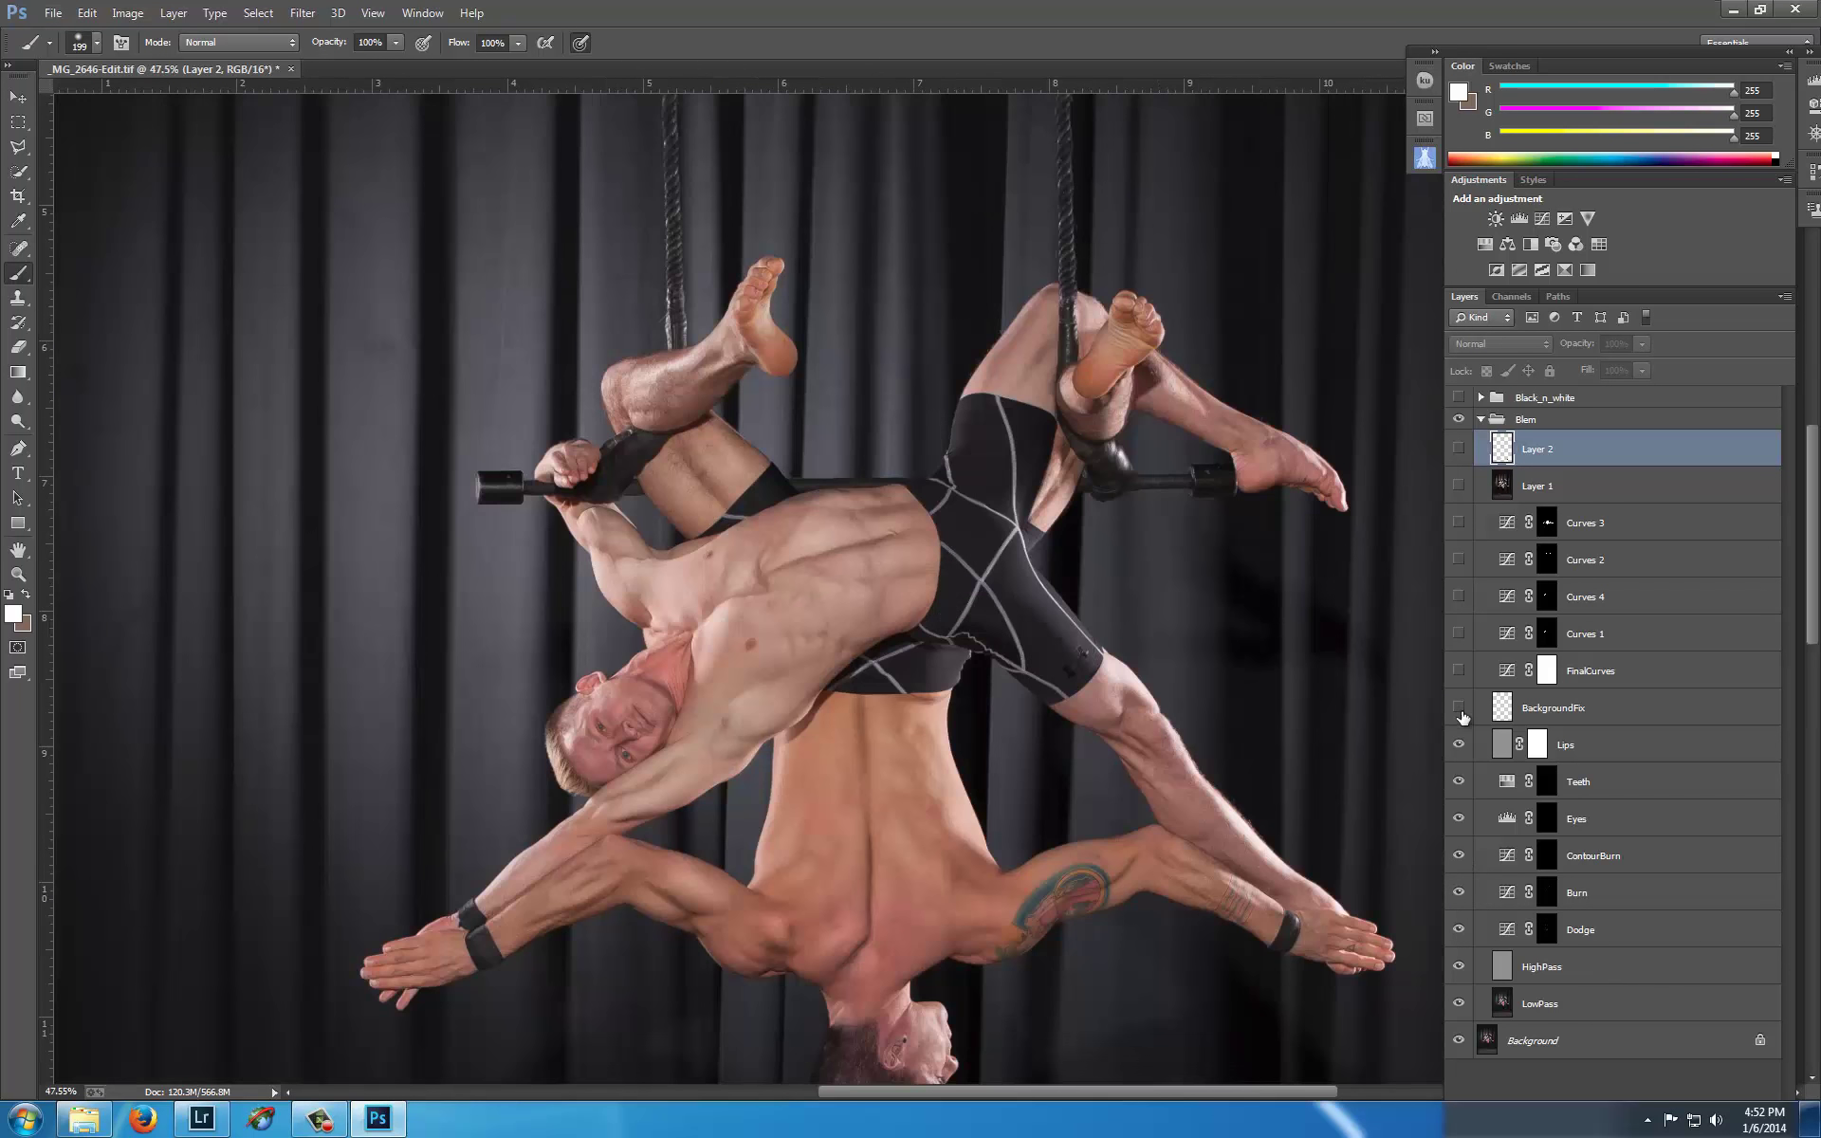
{"action": "scroll", "coordinate": [815, 694], "scroll_direction": "down", "scroll_amount": 2}
{"action": "left_click_drag", "start_coordinate": [439, 829], "coordinate": [618, 758]}
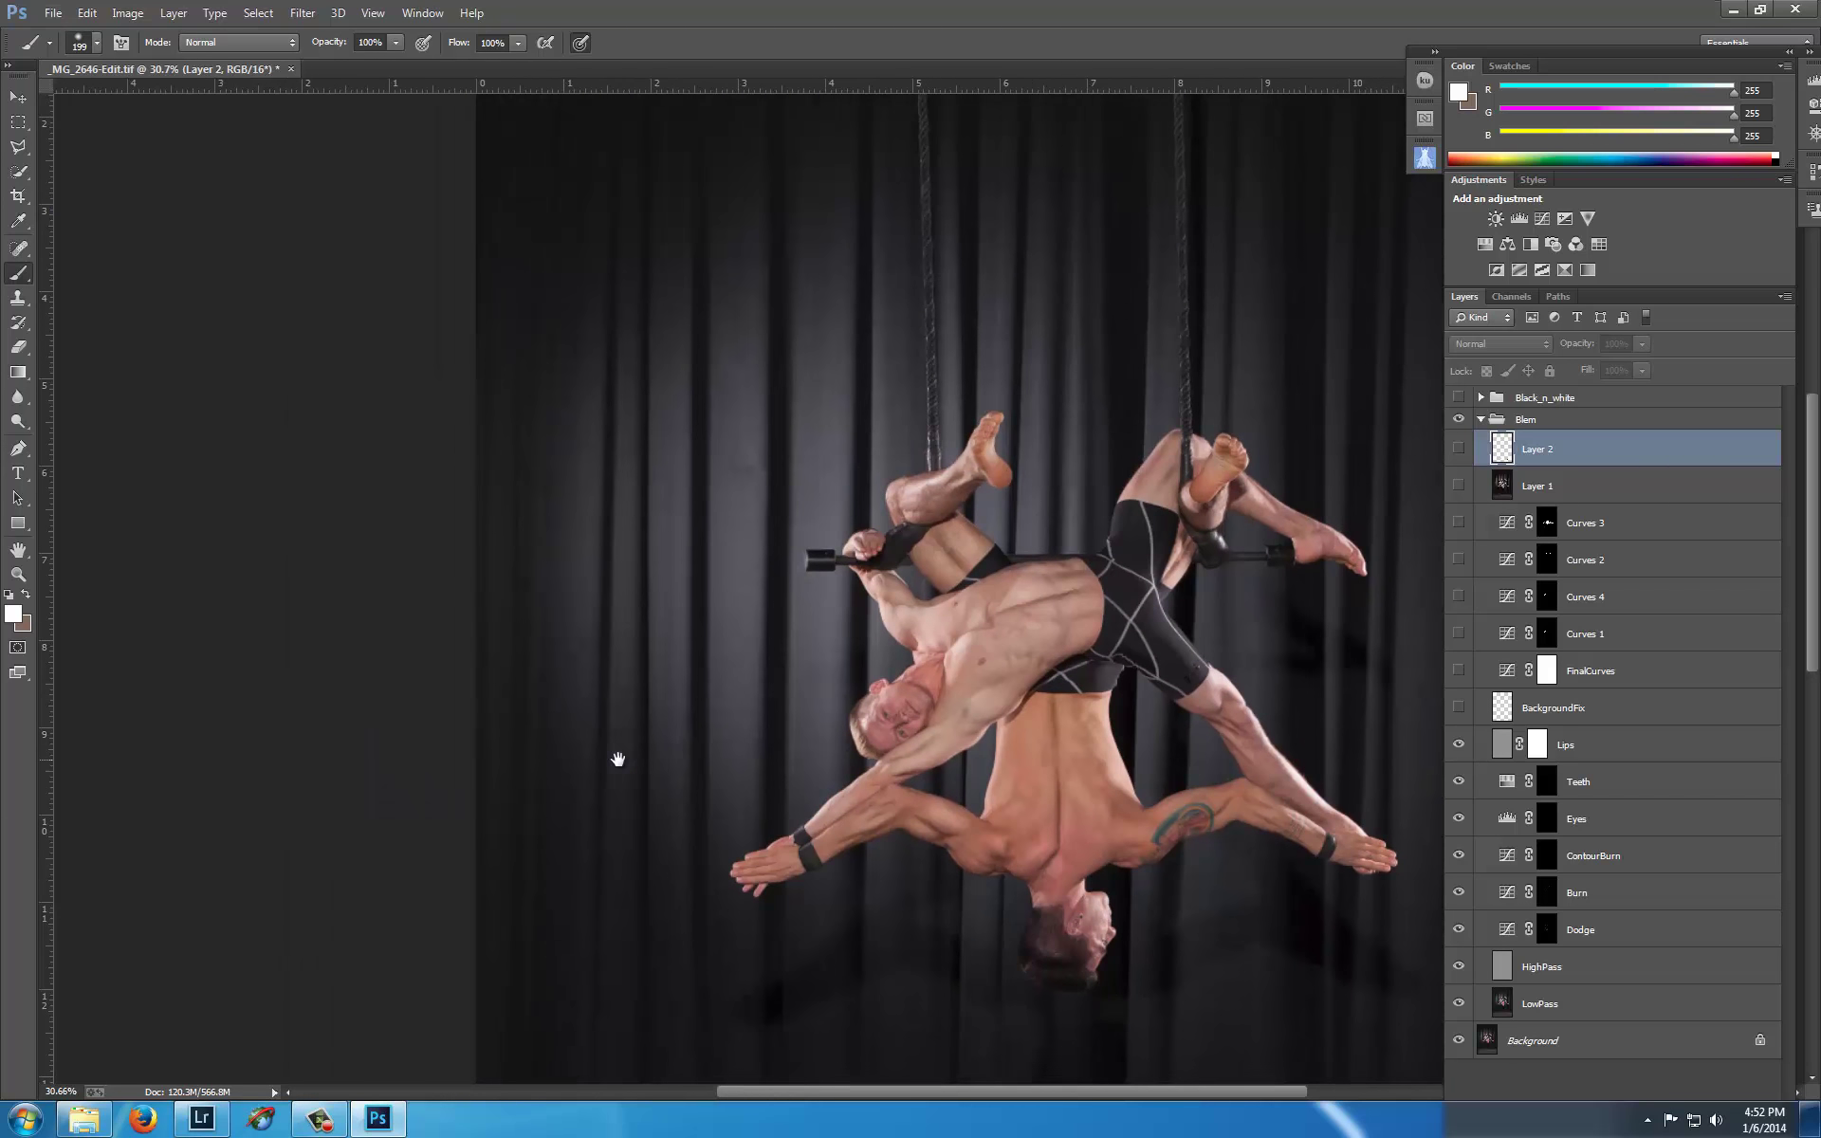
- Toggle BackgroundFix off and on to compare the backdrop, leaving it visible
{"action": "left_click", "coordinate": [1459, 710]}
{"action": "left_click", "coordinate": [1459, 710]}
{"action": "scroll", "coordinate": [1128, 704], "scroll_direction": "down", "scroll_amount": 5}
{"action": "scroll", "coordinate": [1128, 704], "scroll_direction": "down", "scroll_amount": 1}
{"action": "scroll", "coordinate": [1248, 623], "scroll_direction": "up", "scroll_amount": 2}
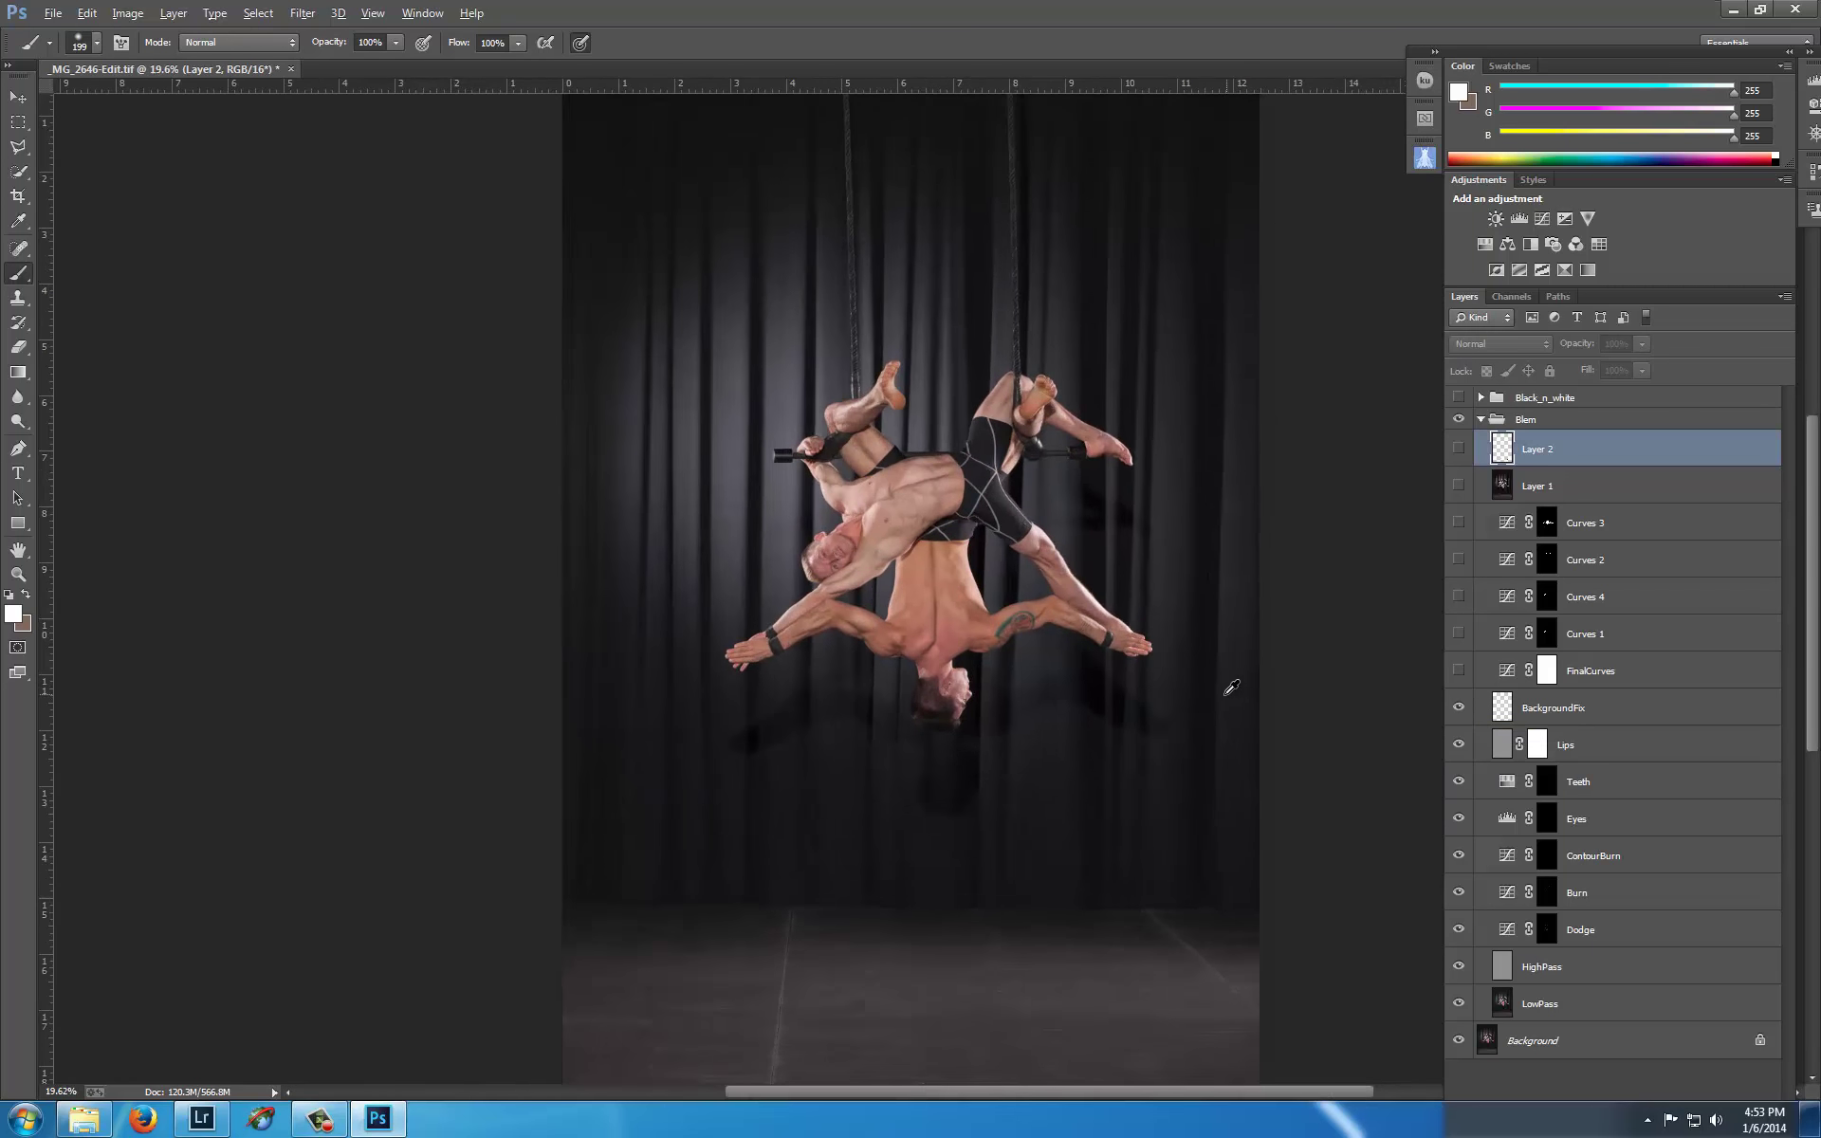
{"action": "scroll", "coordinate": [1223, 683], "scroll_direction": "down", "scroll_amount": 1}
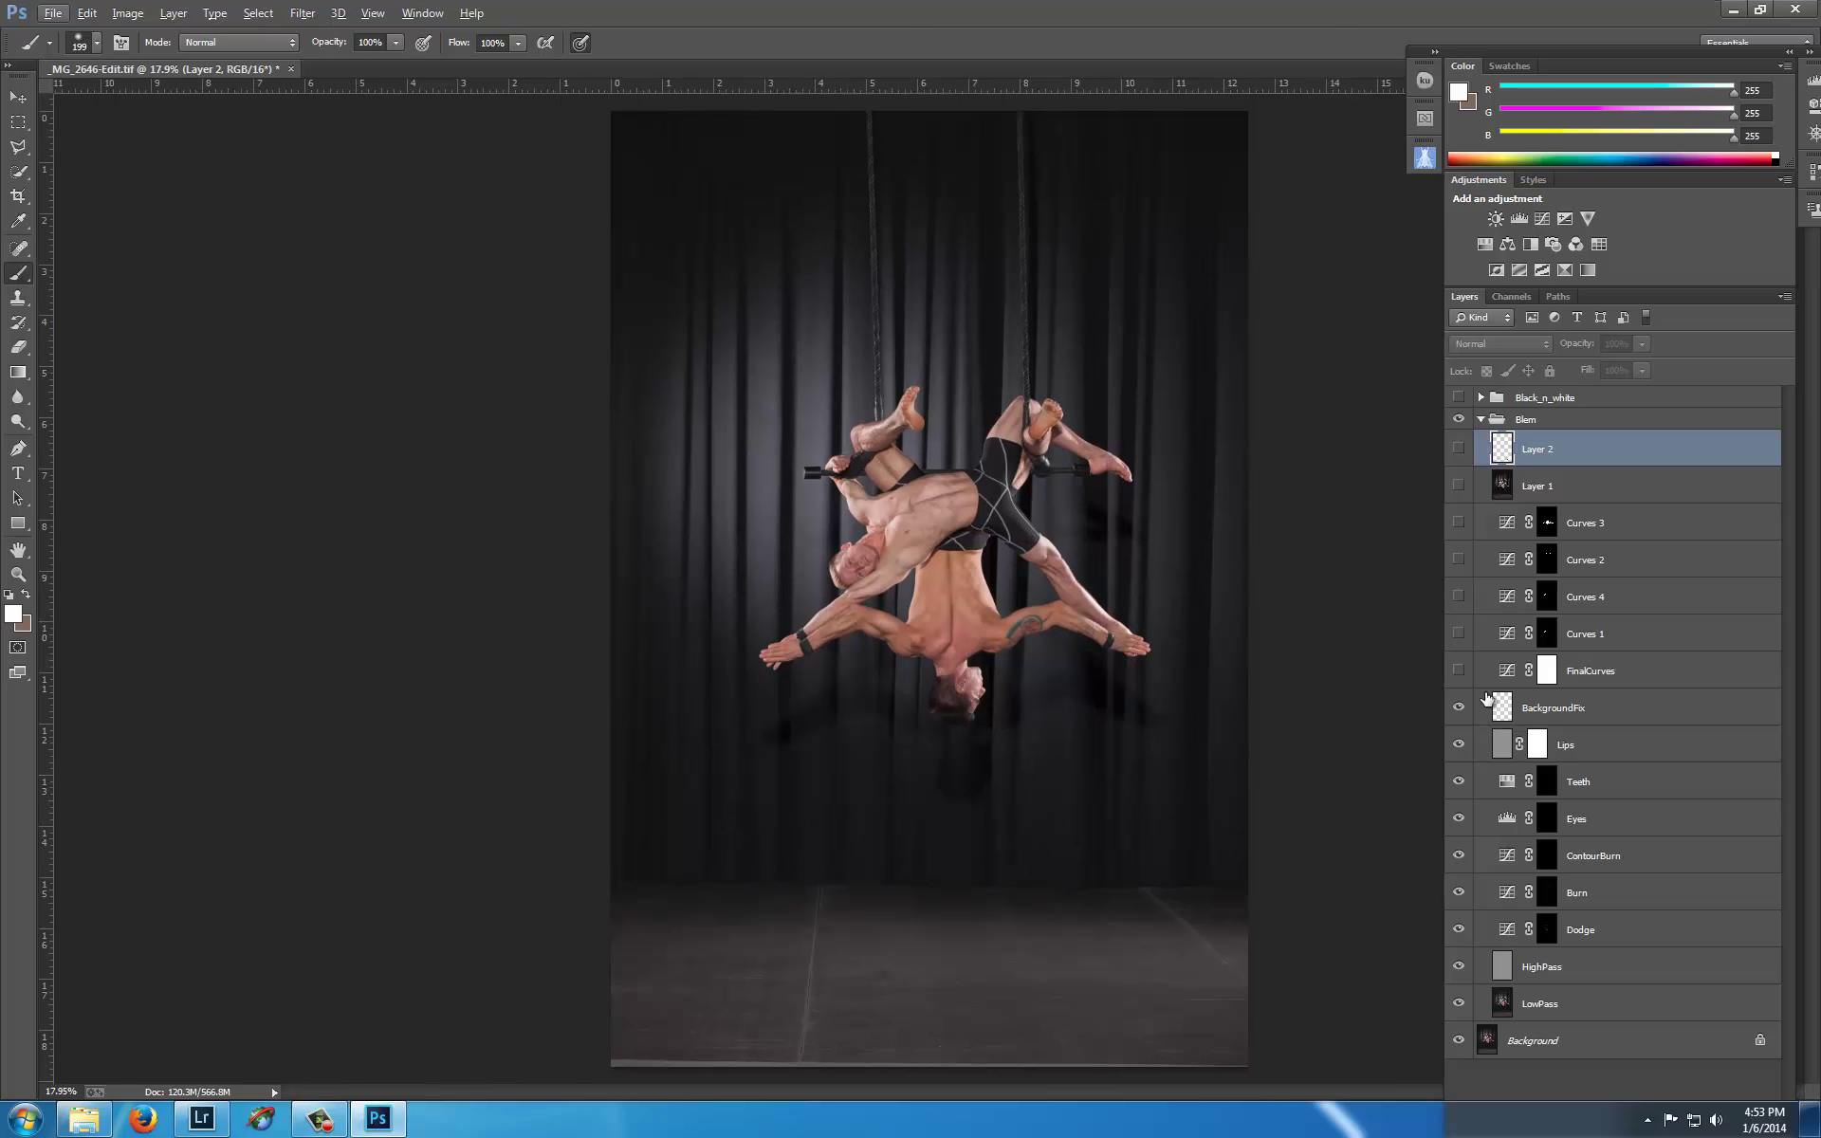
{"action": "left_click", "coordinate": [1458, 671]}
{"action": "scroll", "coordinate": [1129, 675], "scroll_direction": "up", "scroll_amount": 3}
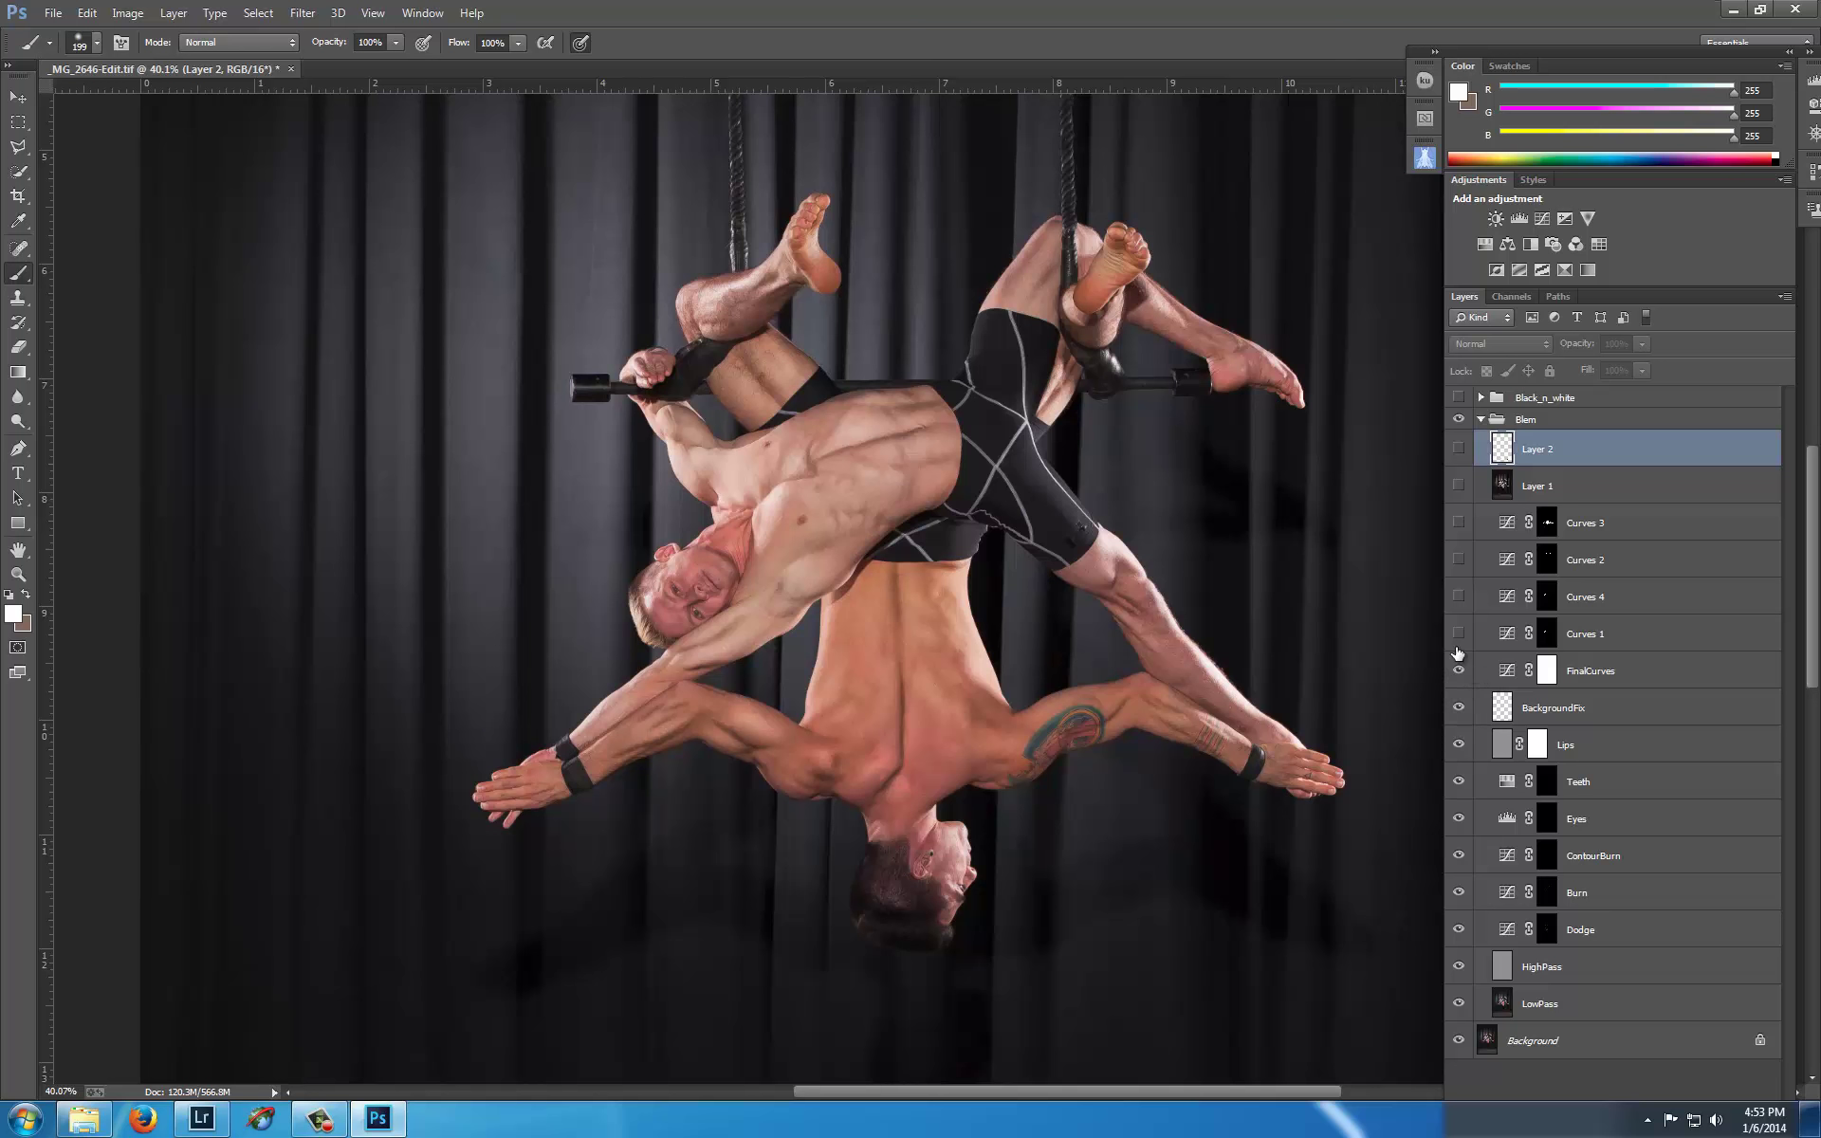
{"action": "left_click", "coordinate": [1458, 672]}
{"action": "left_click", "coordinate": [1460, 672]}
{"action": "key", "text": "ctrl+0"}
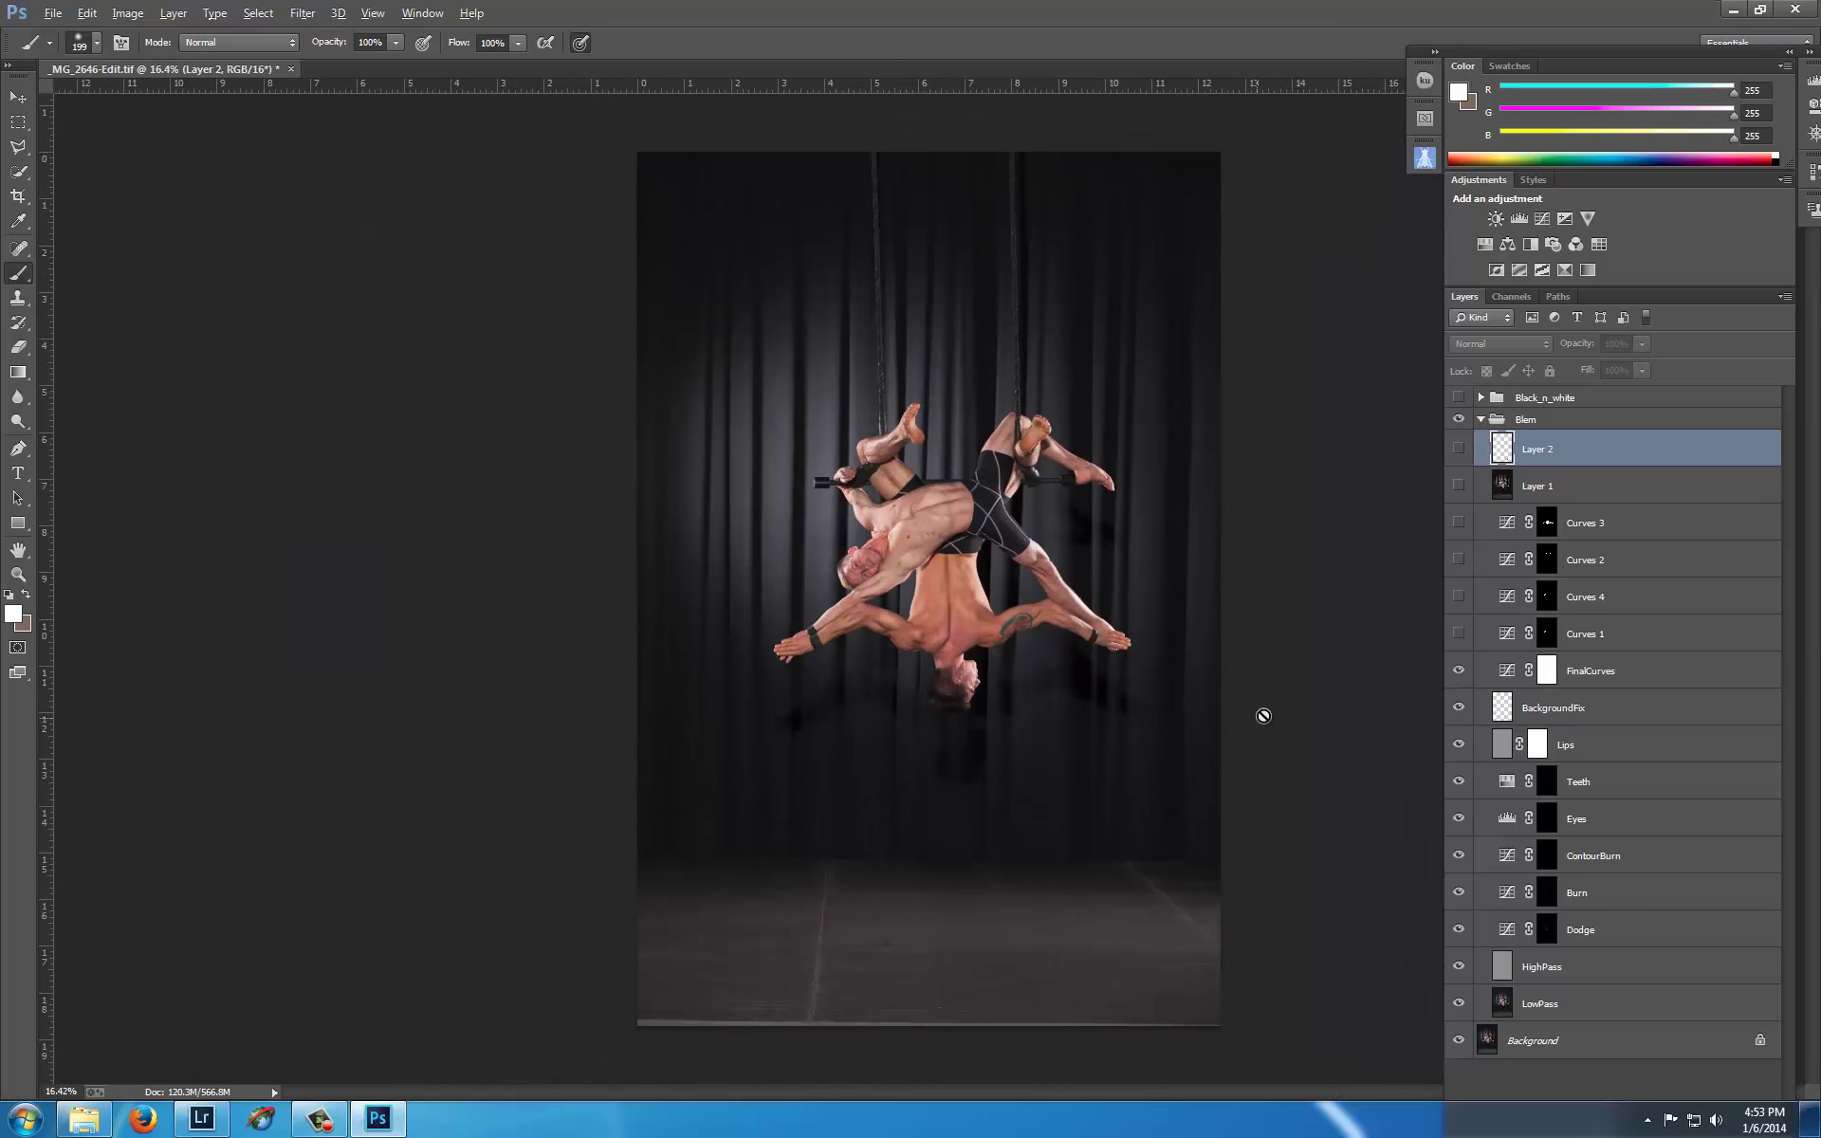
{"action": "left_click", "coordinate": [1460, 672]}
{"action": "left_click", "coordinate": [1459, 672]}
{"action": "scroll", "coordinate": [996, 616], "scroll_direction": "up", "scroll_amount": 5}
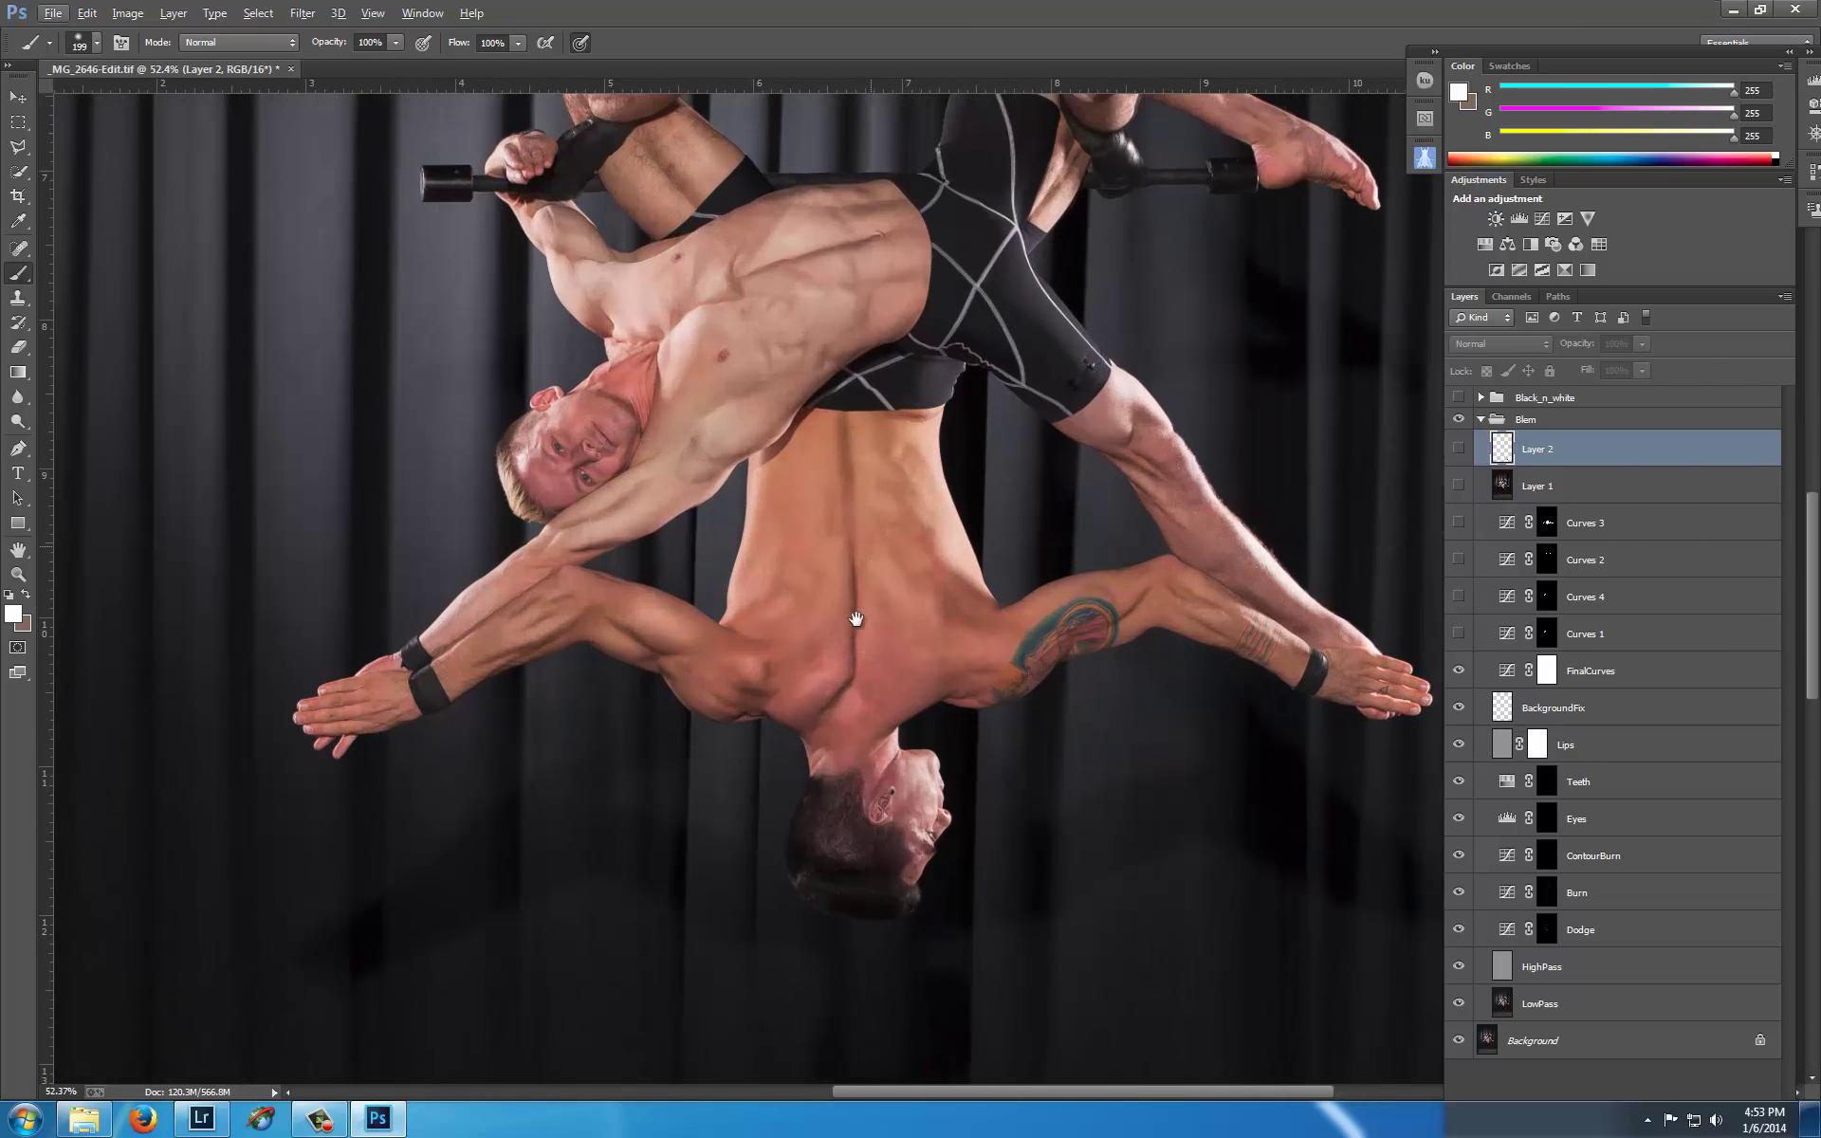
- Zoom in on the acrobats and view the Curves 1 adjustment's properties
{"action": "left_click_drag", "start_coordinate": [855, 619], "coordinate": [805, 780]}
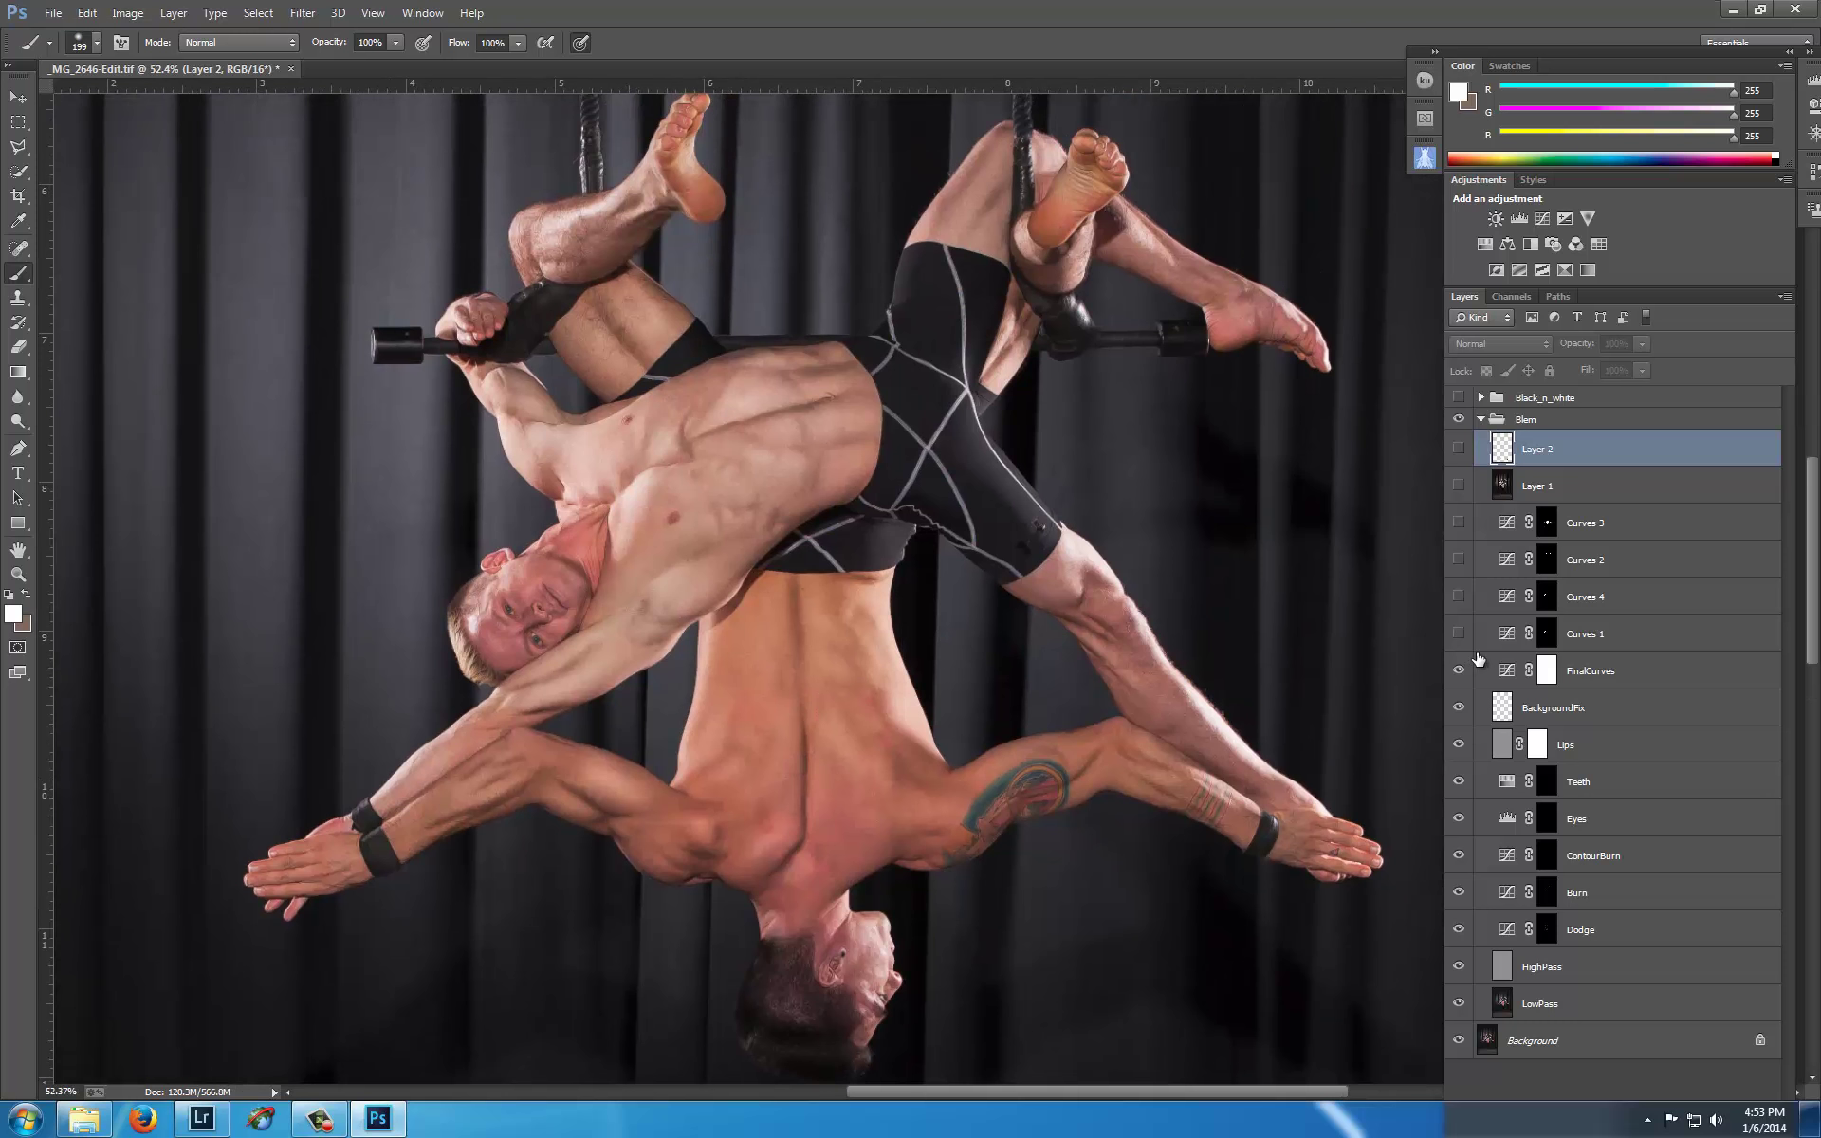
{"action": "scroll", "coordinate": [580, 685], "scroll_direction": "up", "scroll_amount": 3}
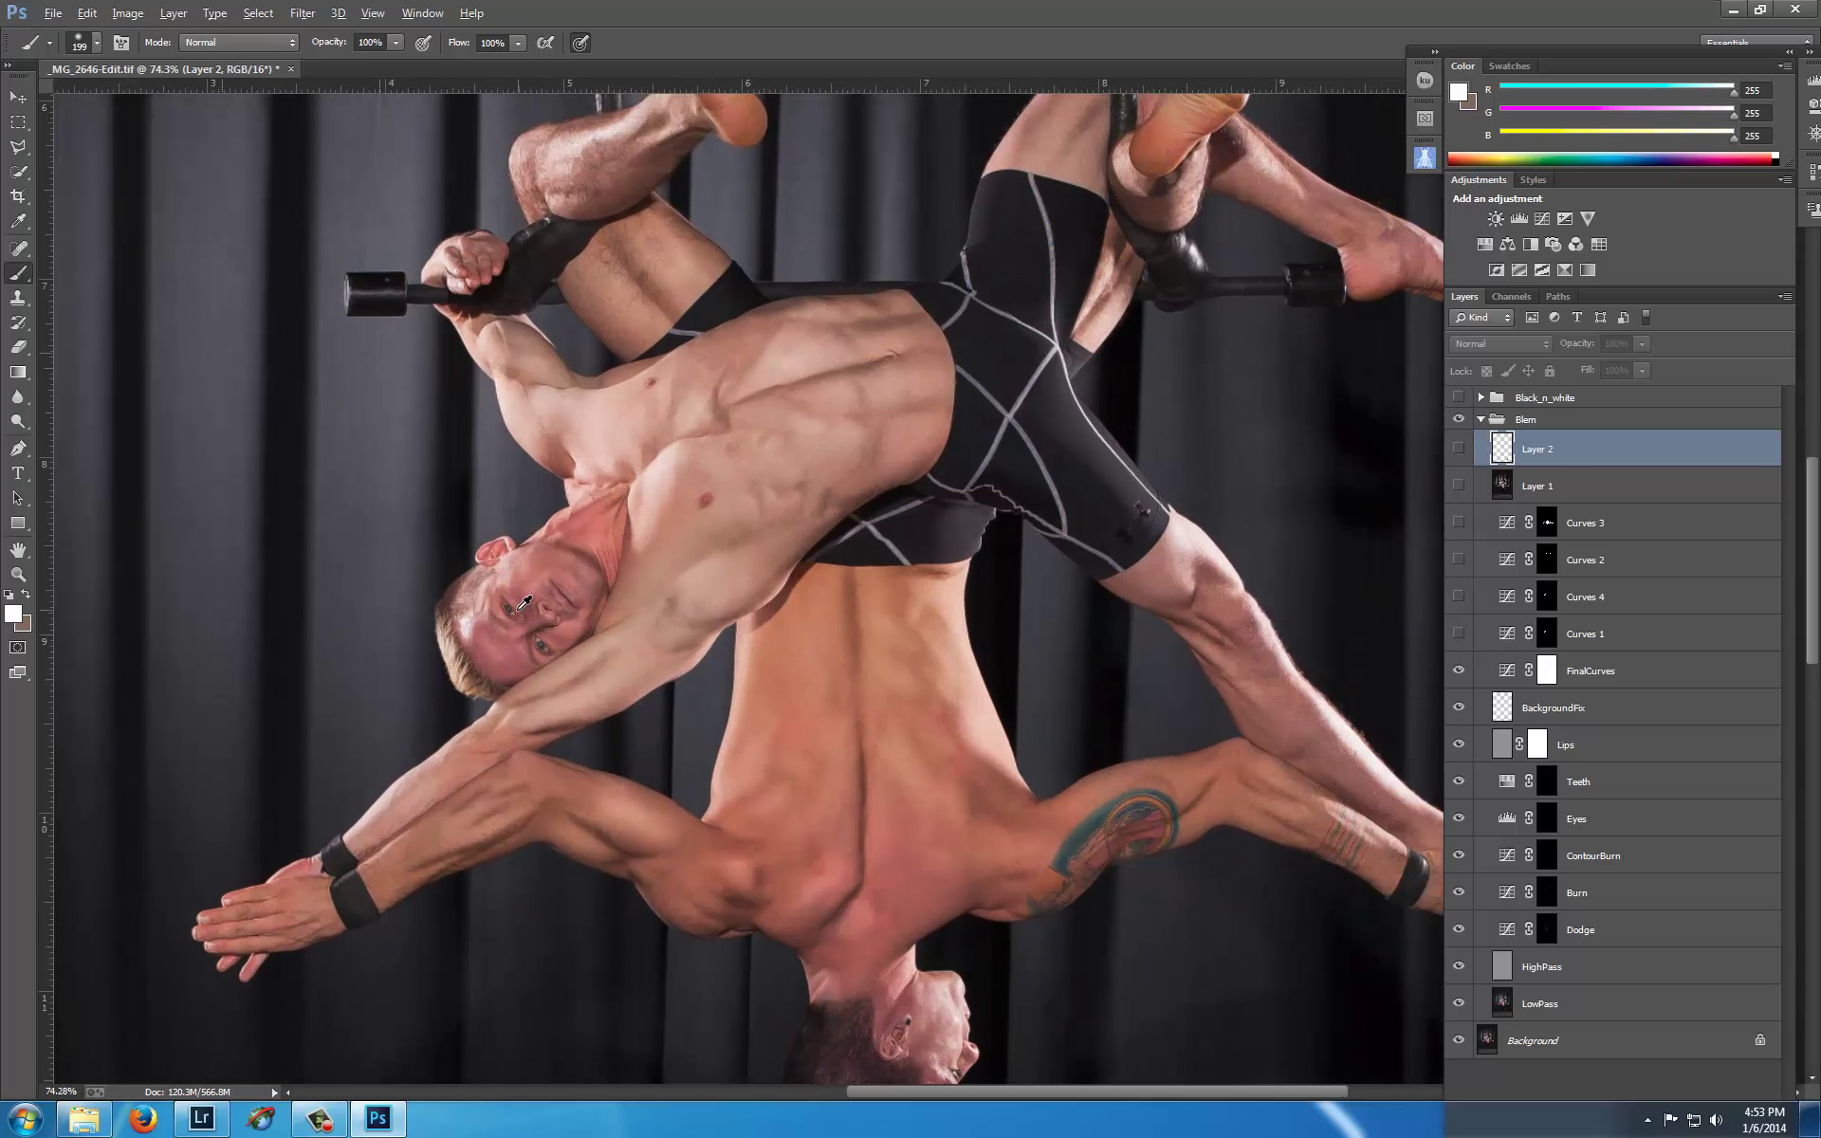
{"action": "scroll", "coordinate": [537, 925], "scroll_direction": "up", "scroll_amount": 3}
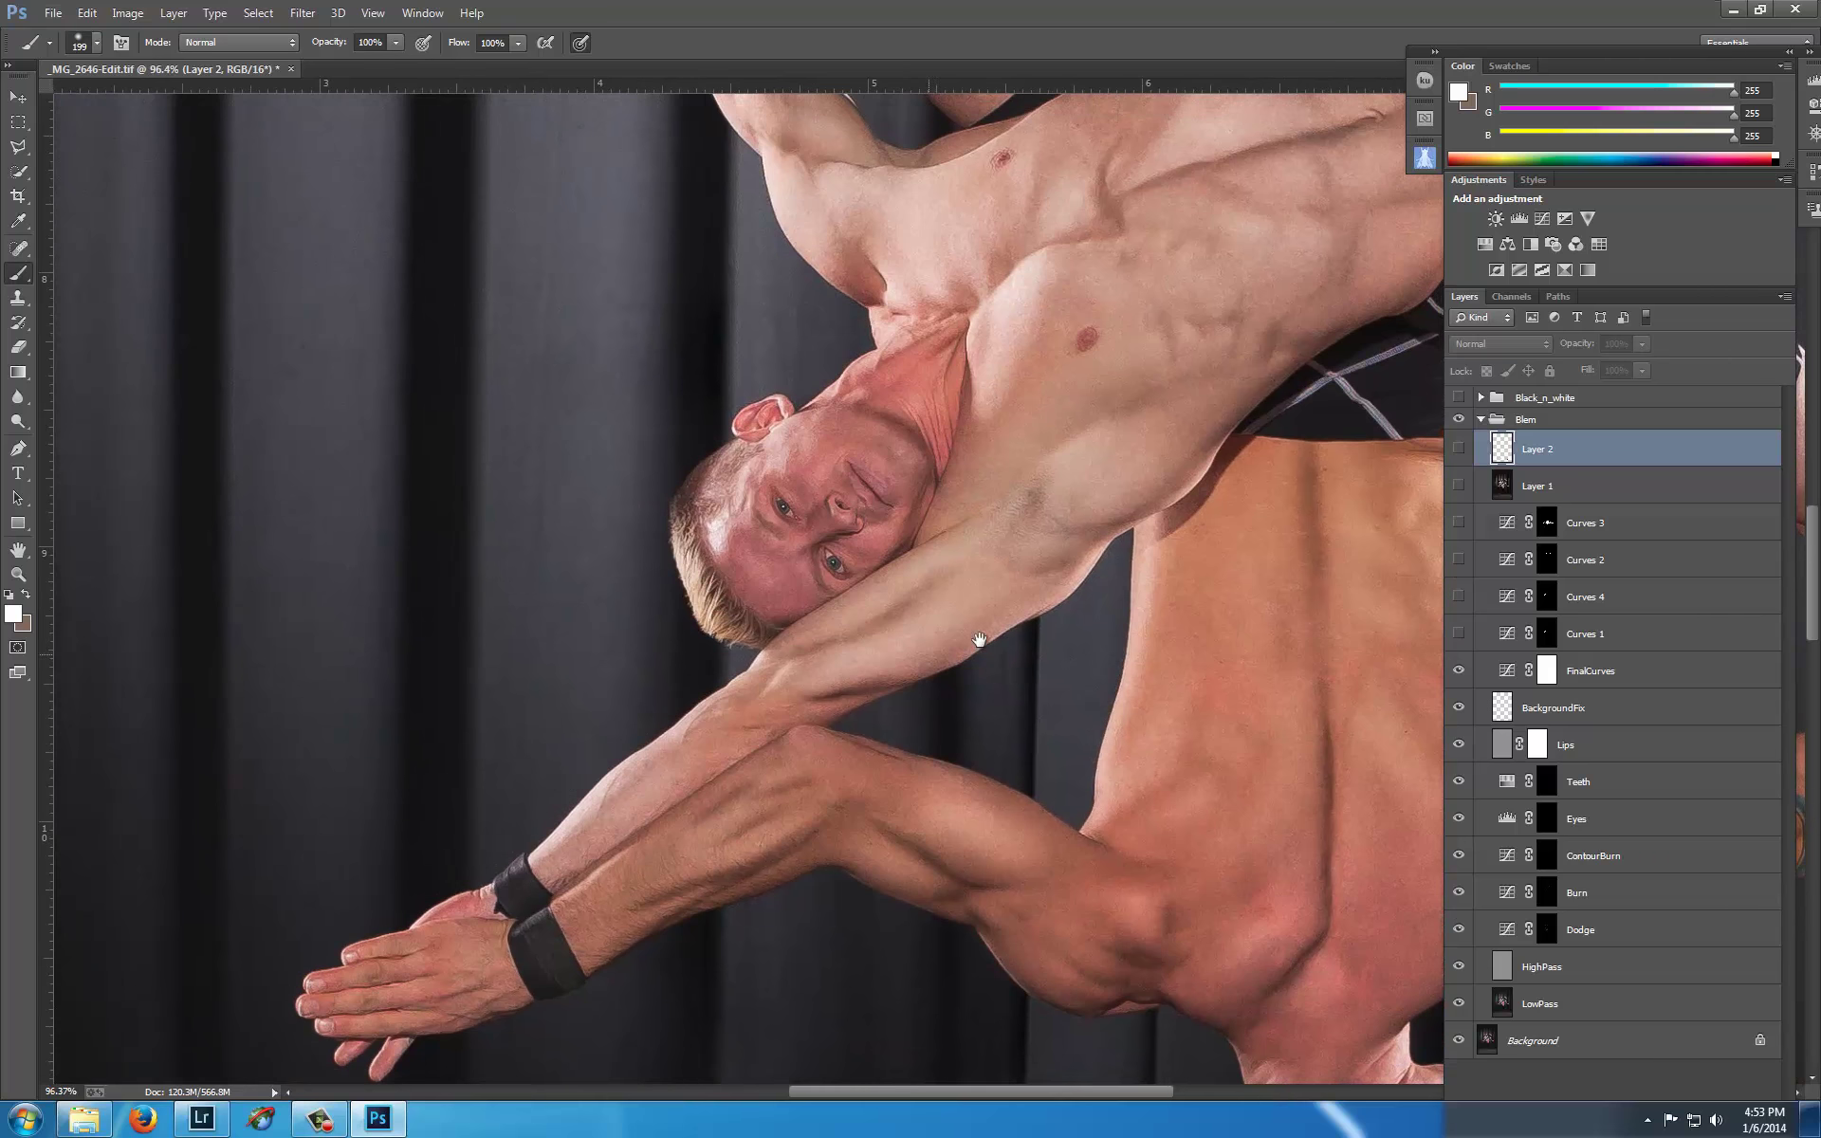
{"action": "scroll", "coordinate": [980, 640], "scroll_direction": "up", "scroll_amount": 3}
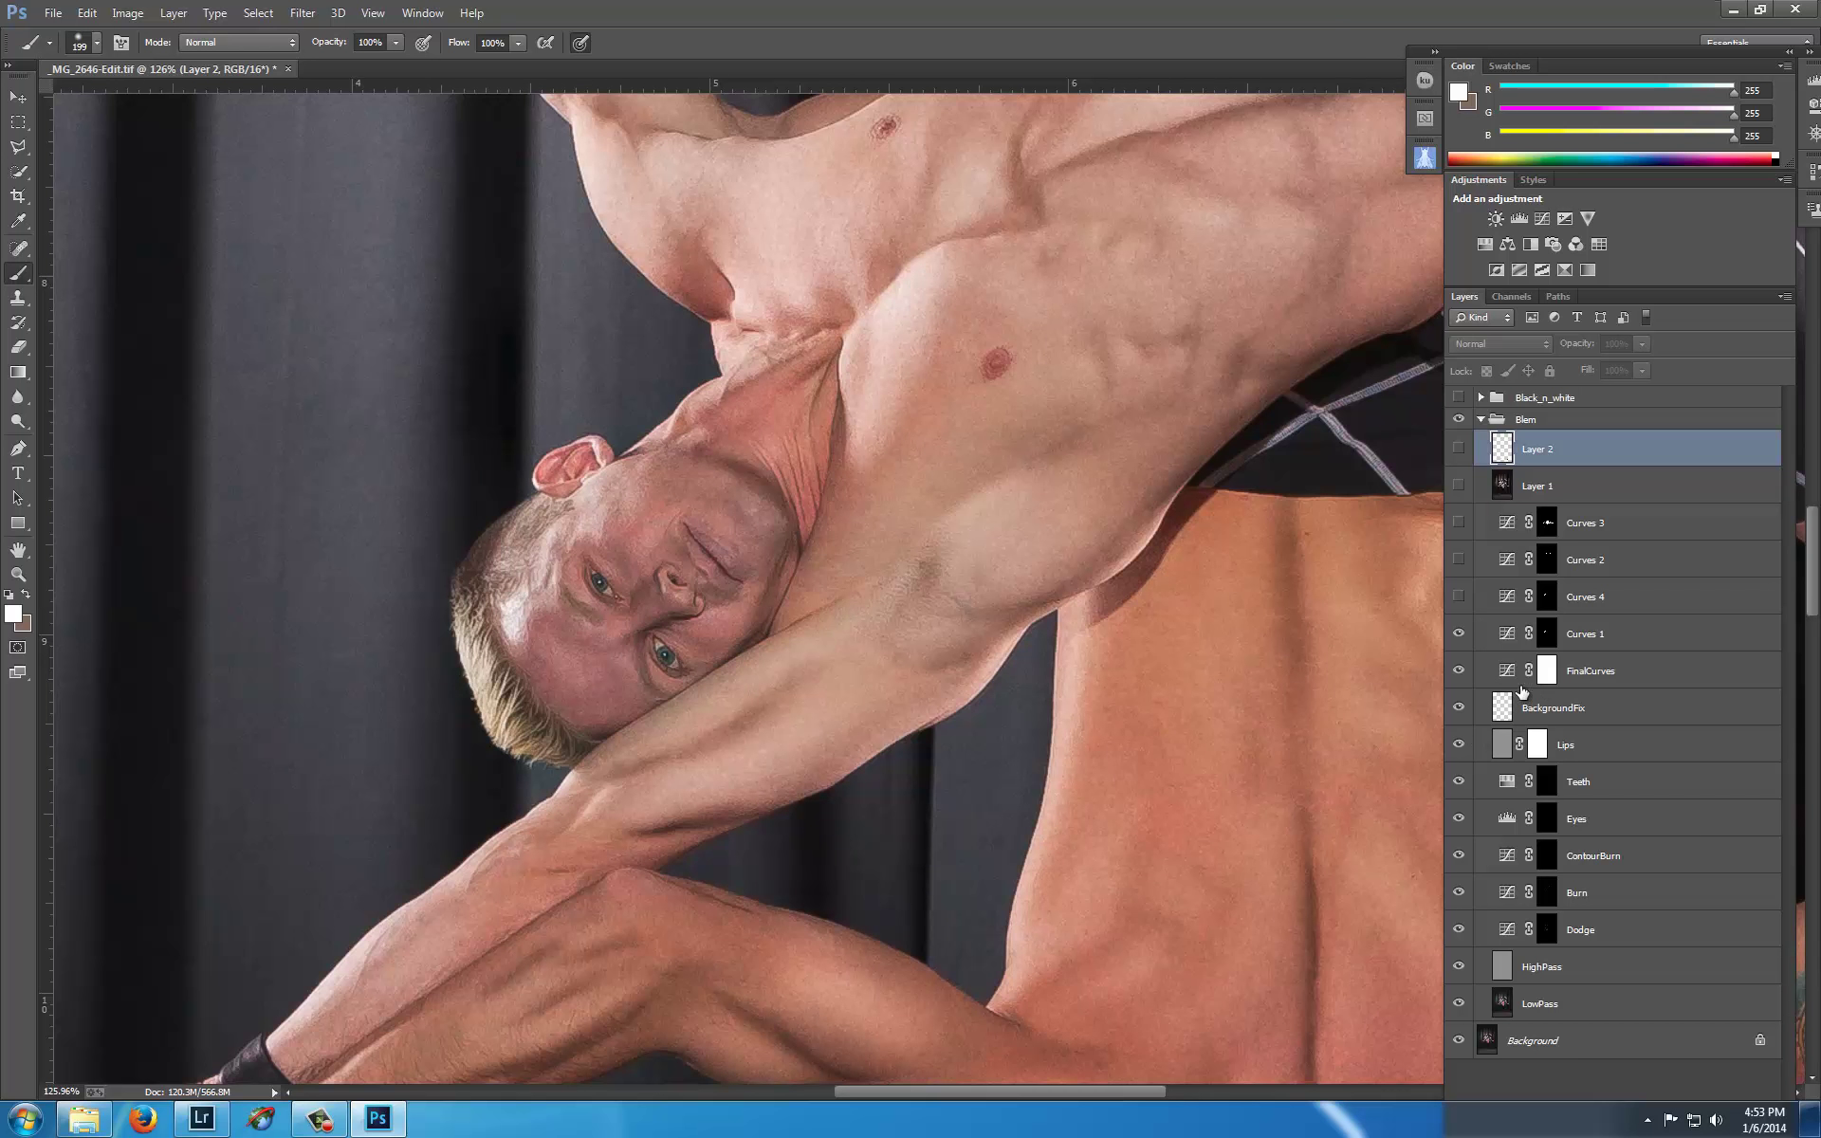
{"action": "double_click", "coordinate": [1511, 632]}
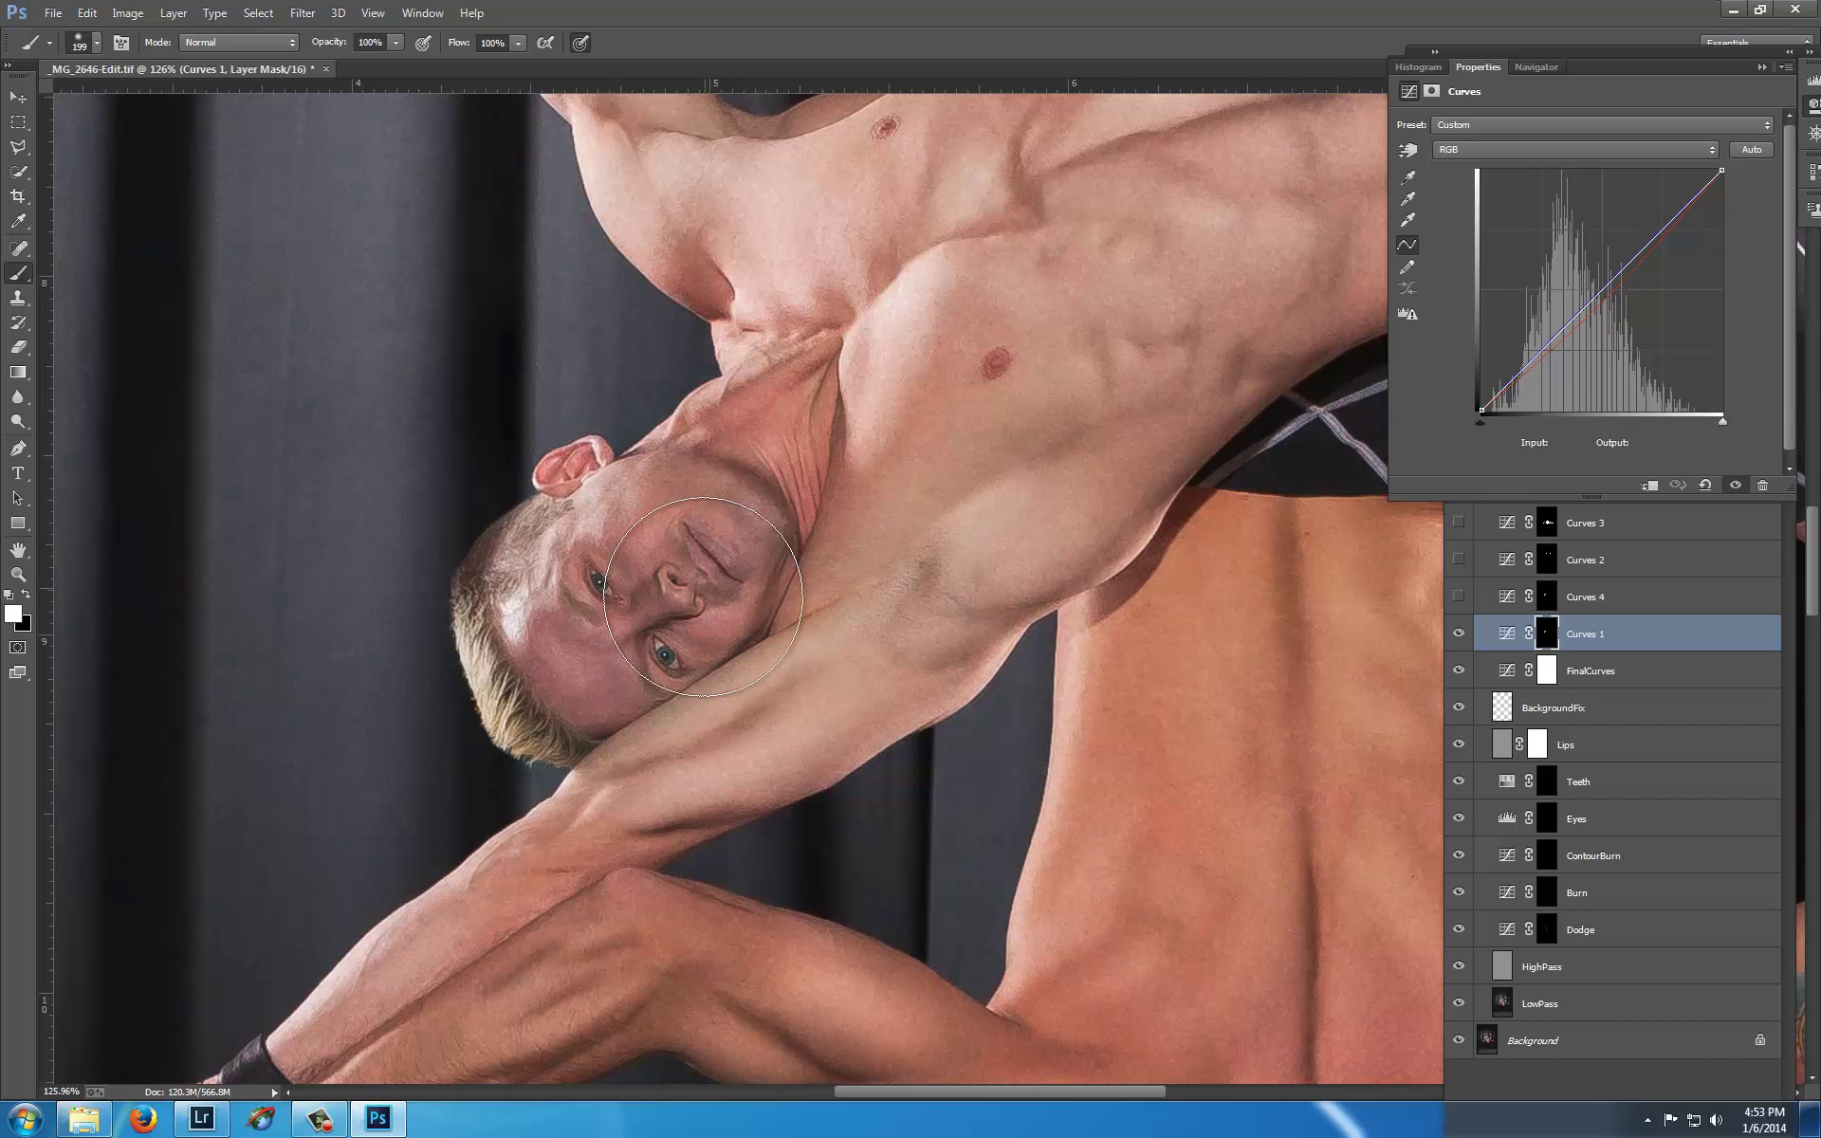
- Toggle Curves 4 and Curves 1 on and off to compare the face, leaving Curves 4 on
{"action": "scroll", "coordinate": [645, 603], "scroll_direction": "down", "scroll_amount": 4}
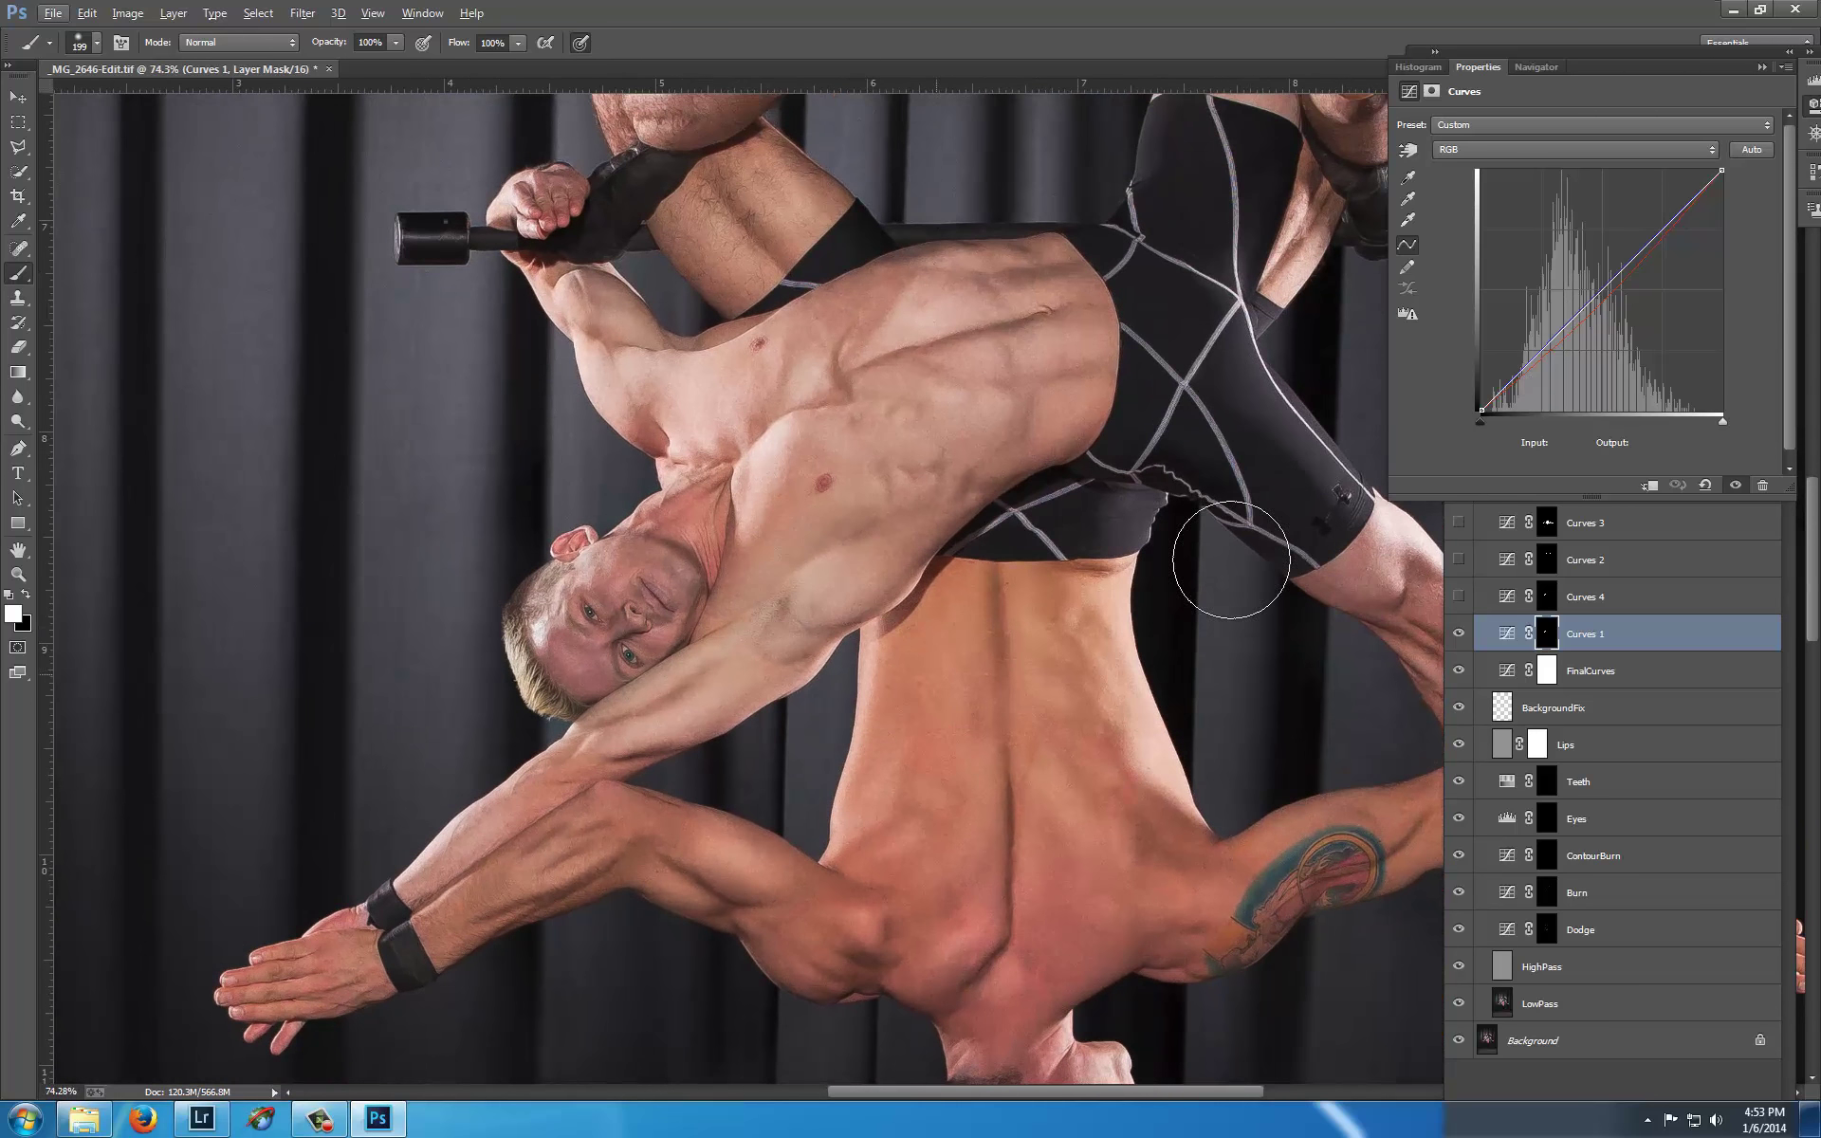
{"action": "left_click", "coordinate": [1460, 598]}
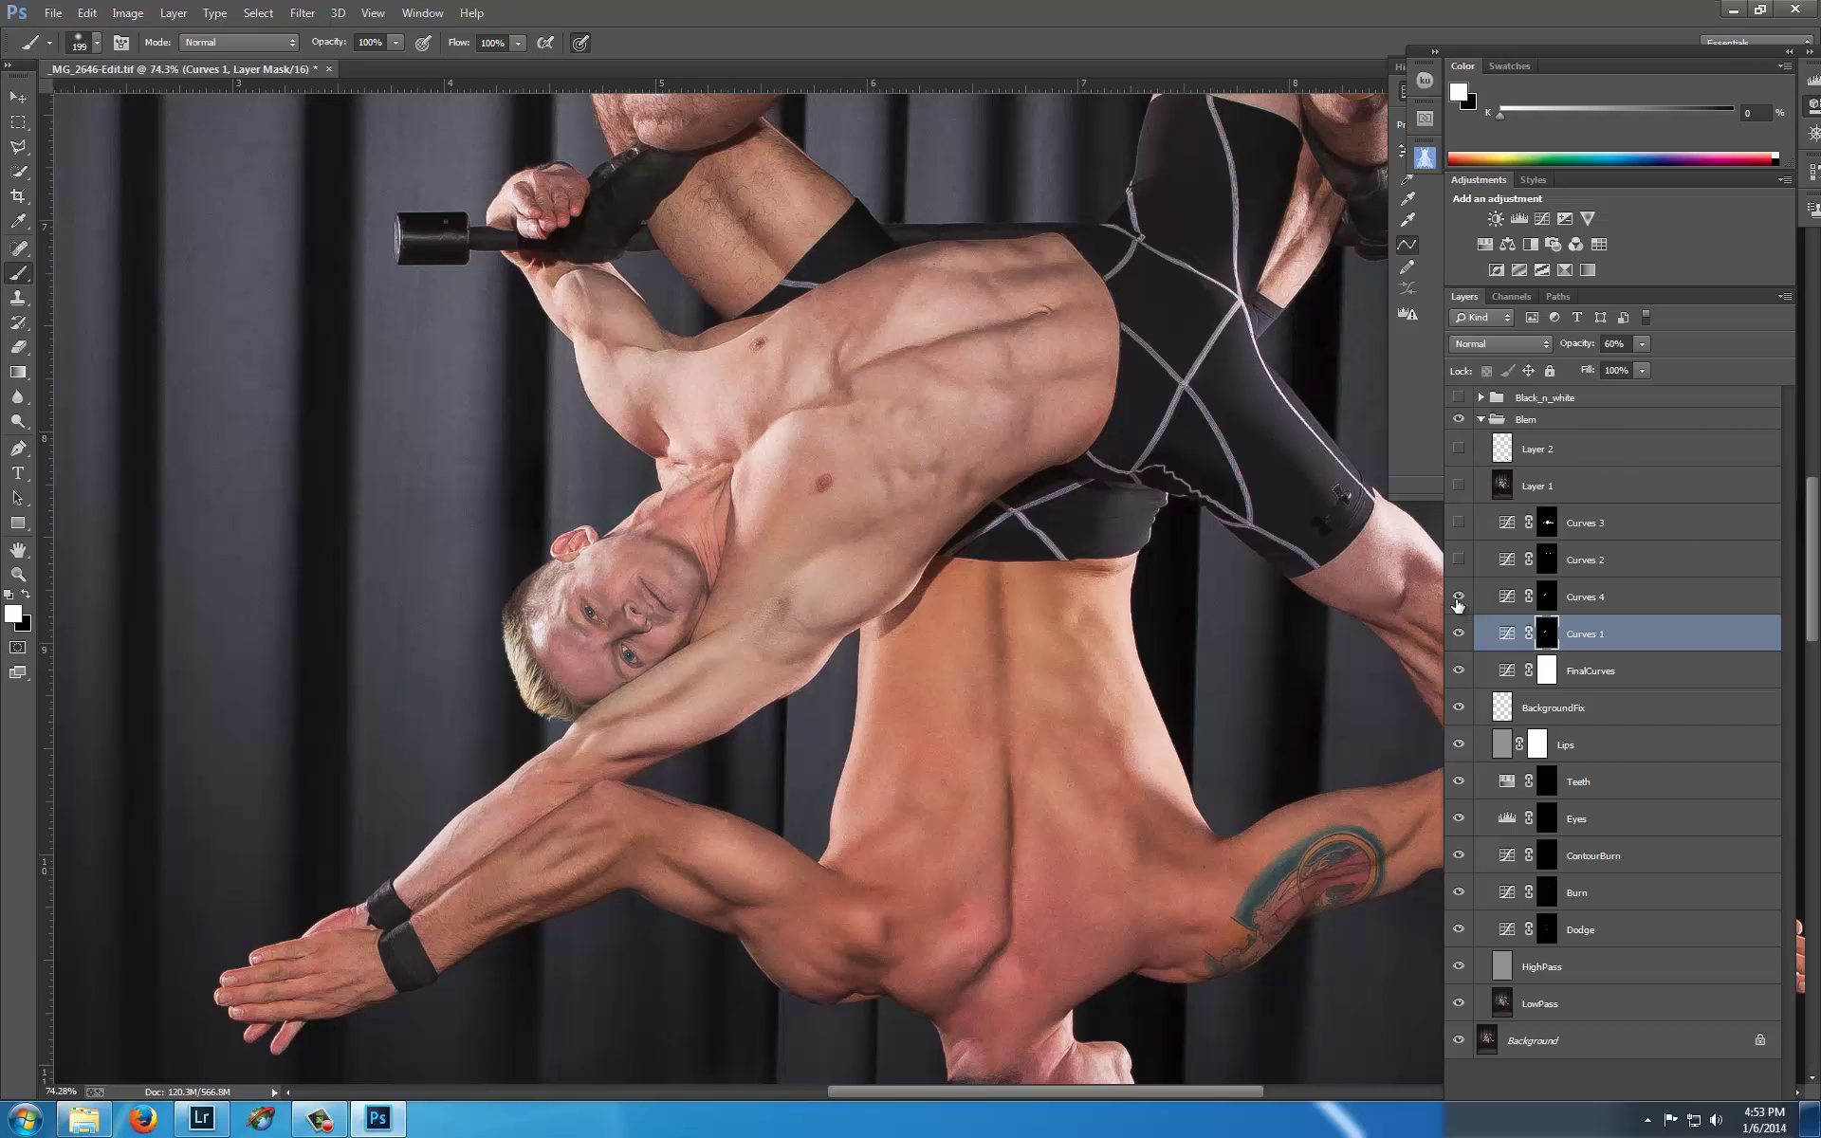
{"action": "left_click", "coordinate": [1461, 598]}
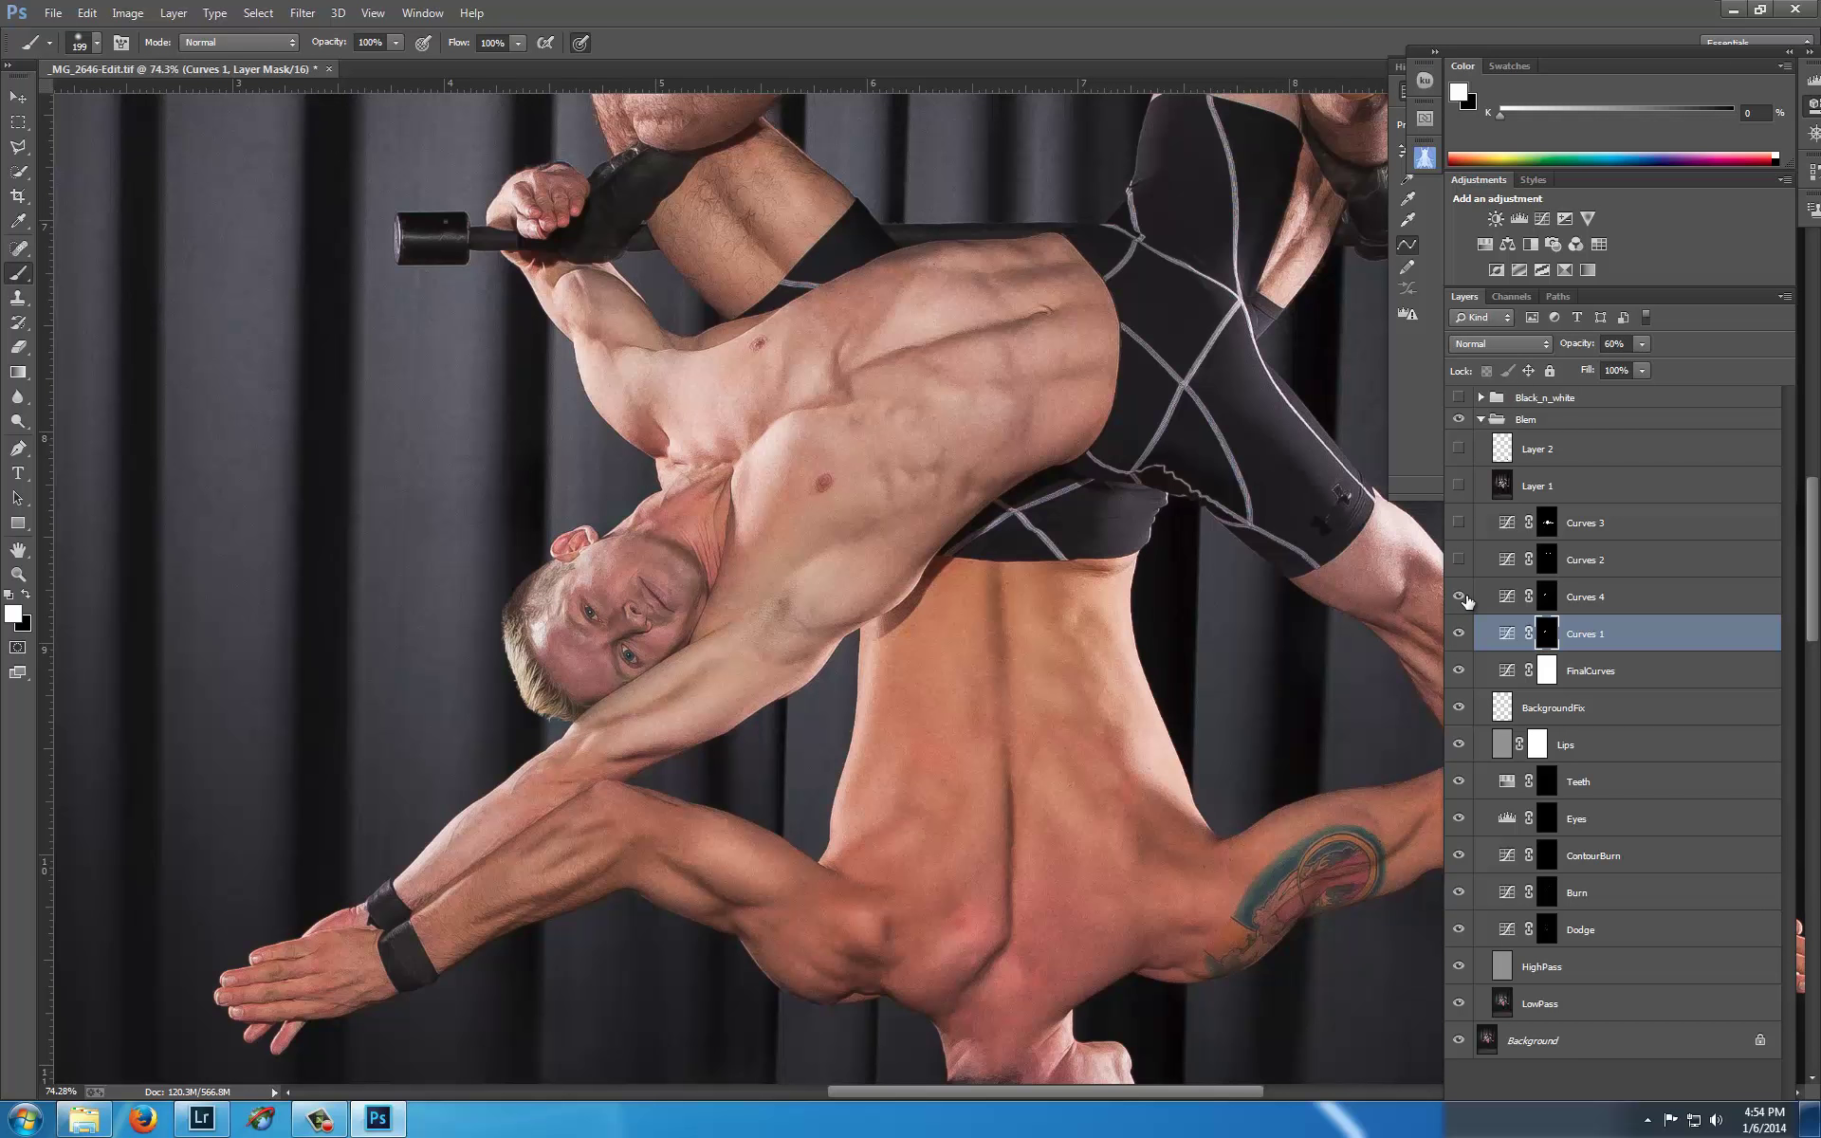
{"action": "left_click", "coordinate": [1460, 598]}
{"action": "left_click", "coordinate": [1460, 632]}
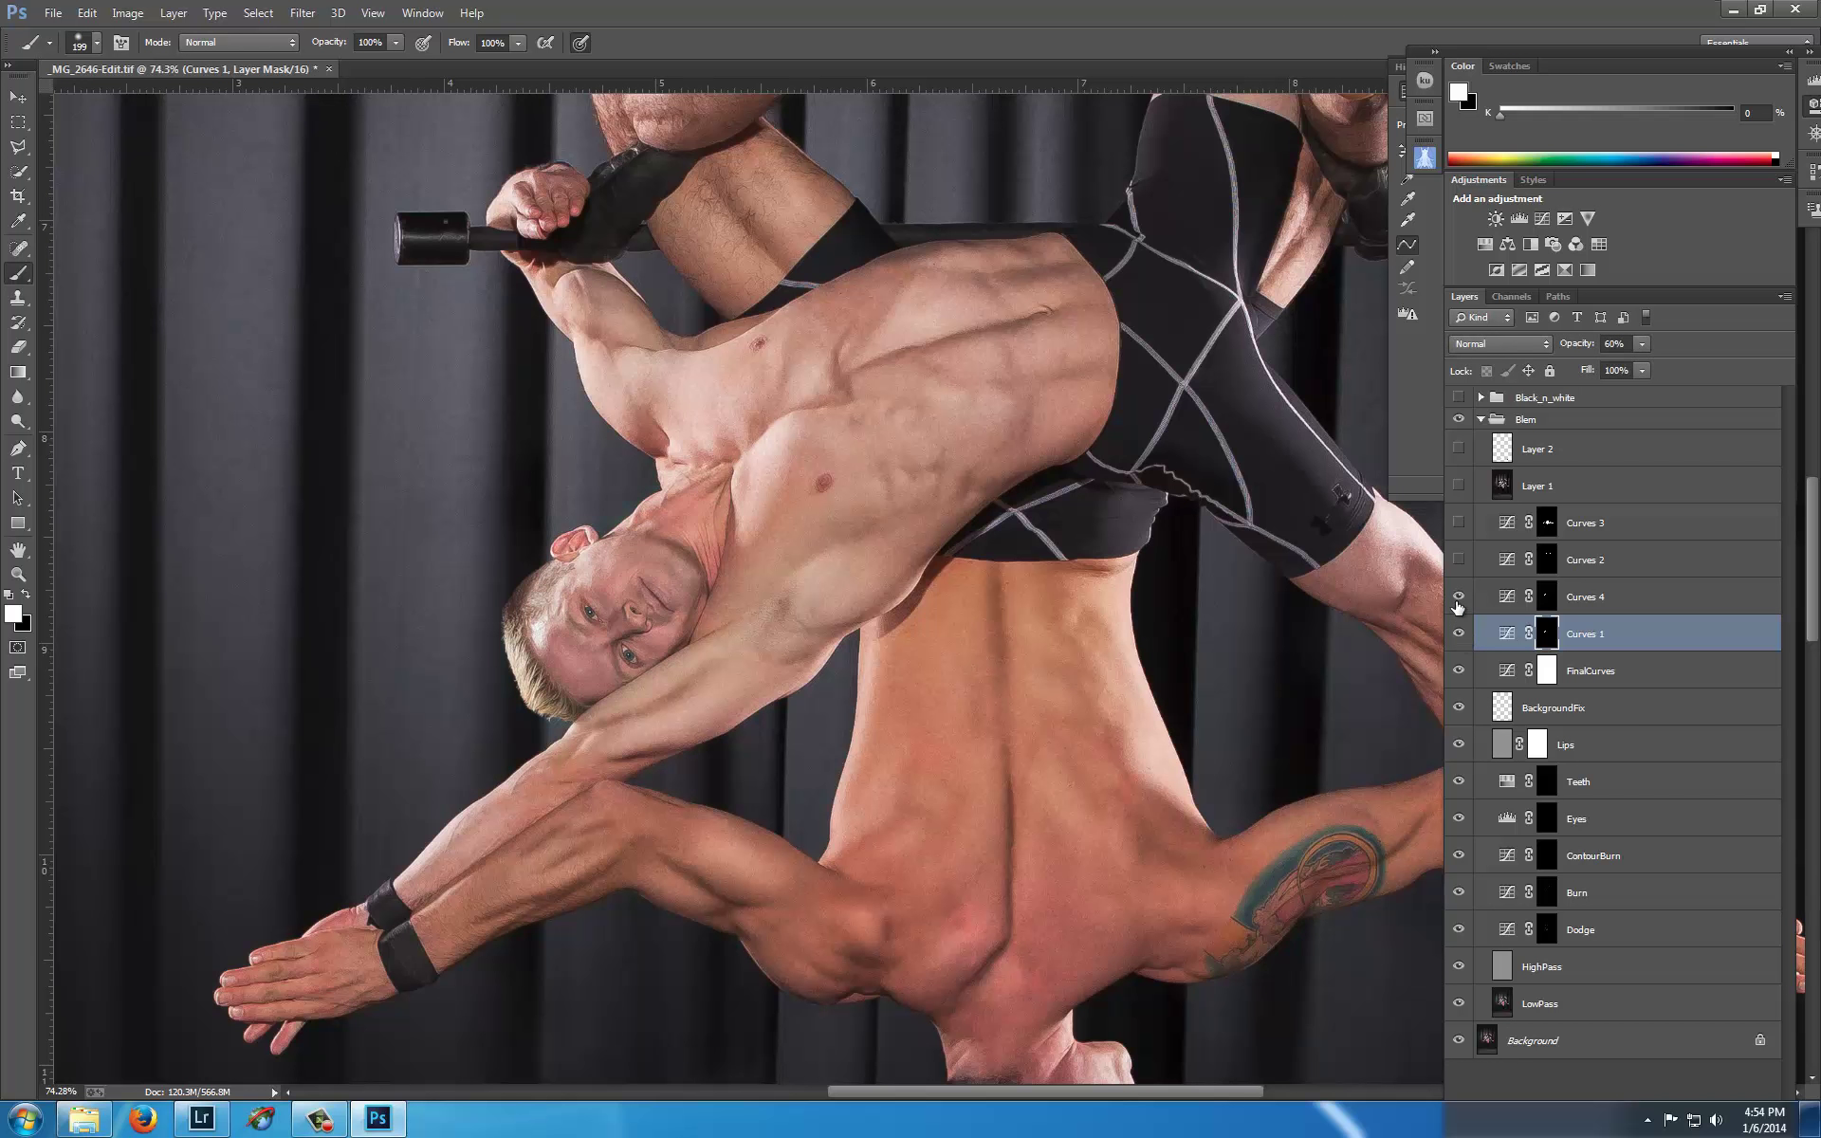
{"action": "scroll", "coordinate": [1236, 664], "scroll_direction": "down", "scroll_amount": 4}
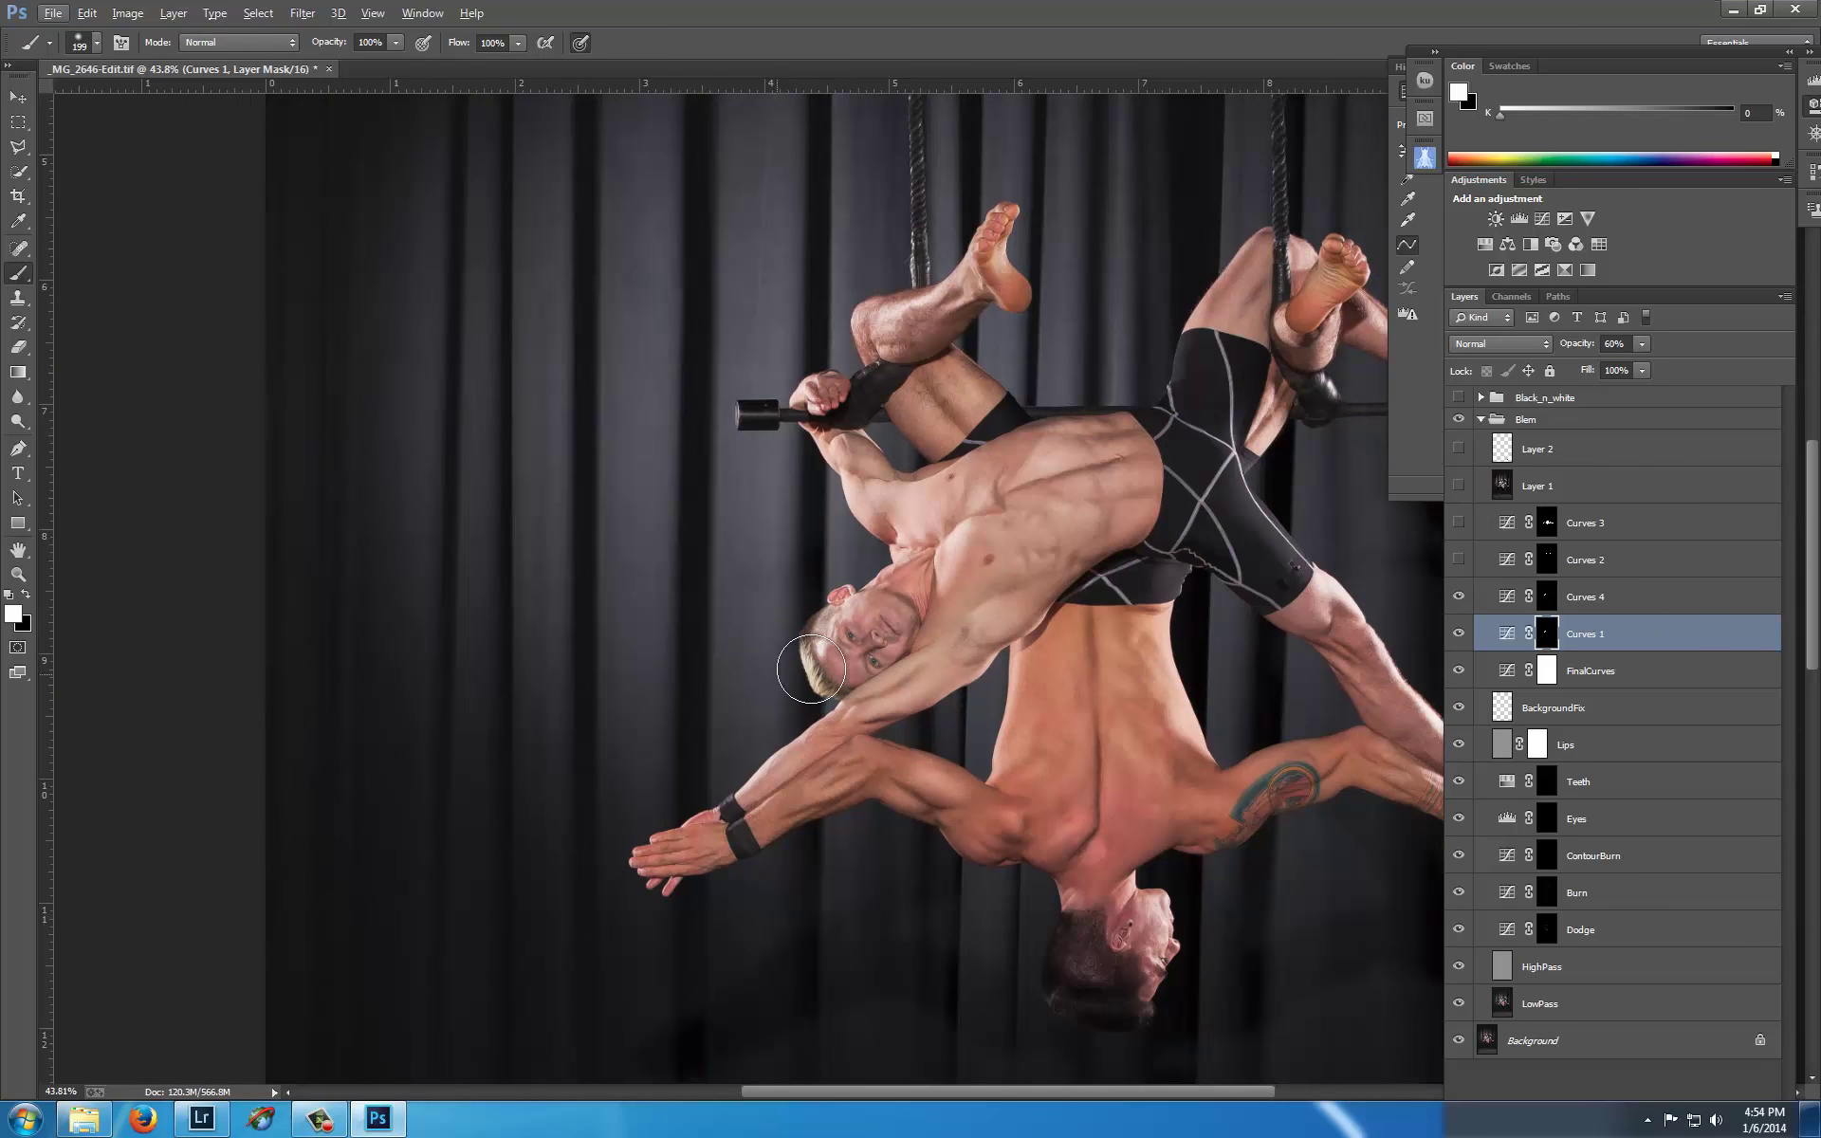
{"action": "left_click", "coordinate": [1459, 601]}
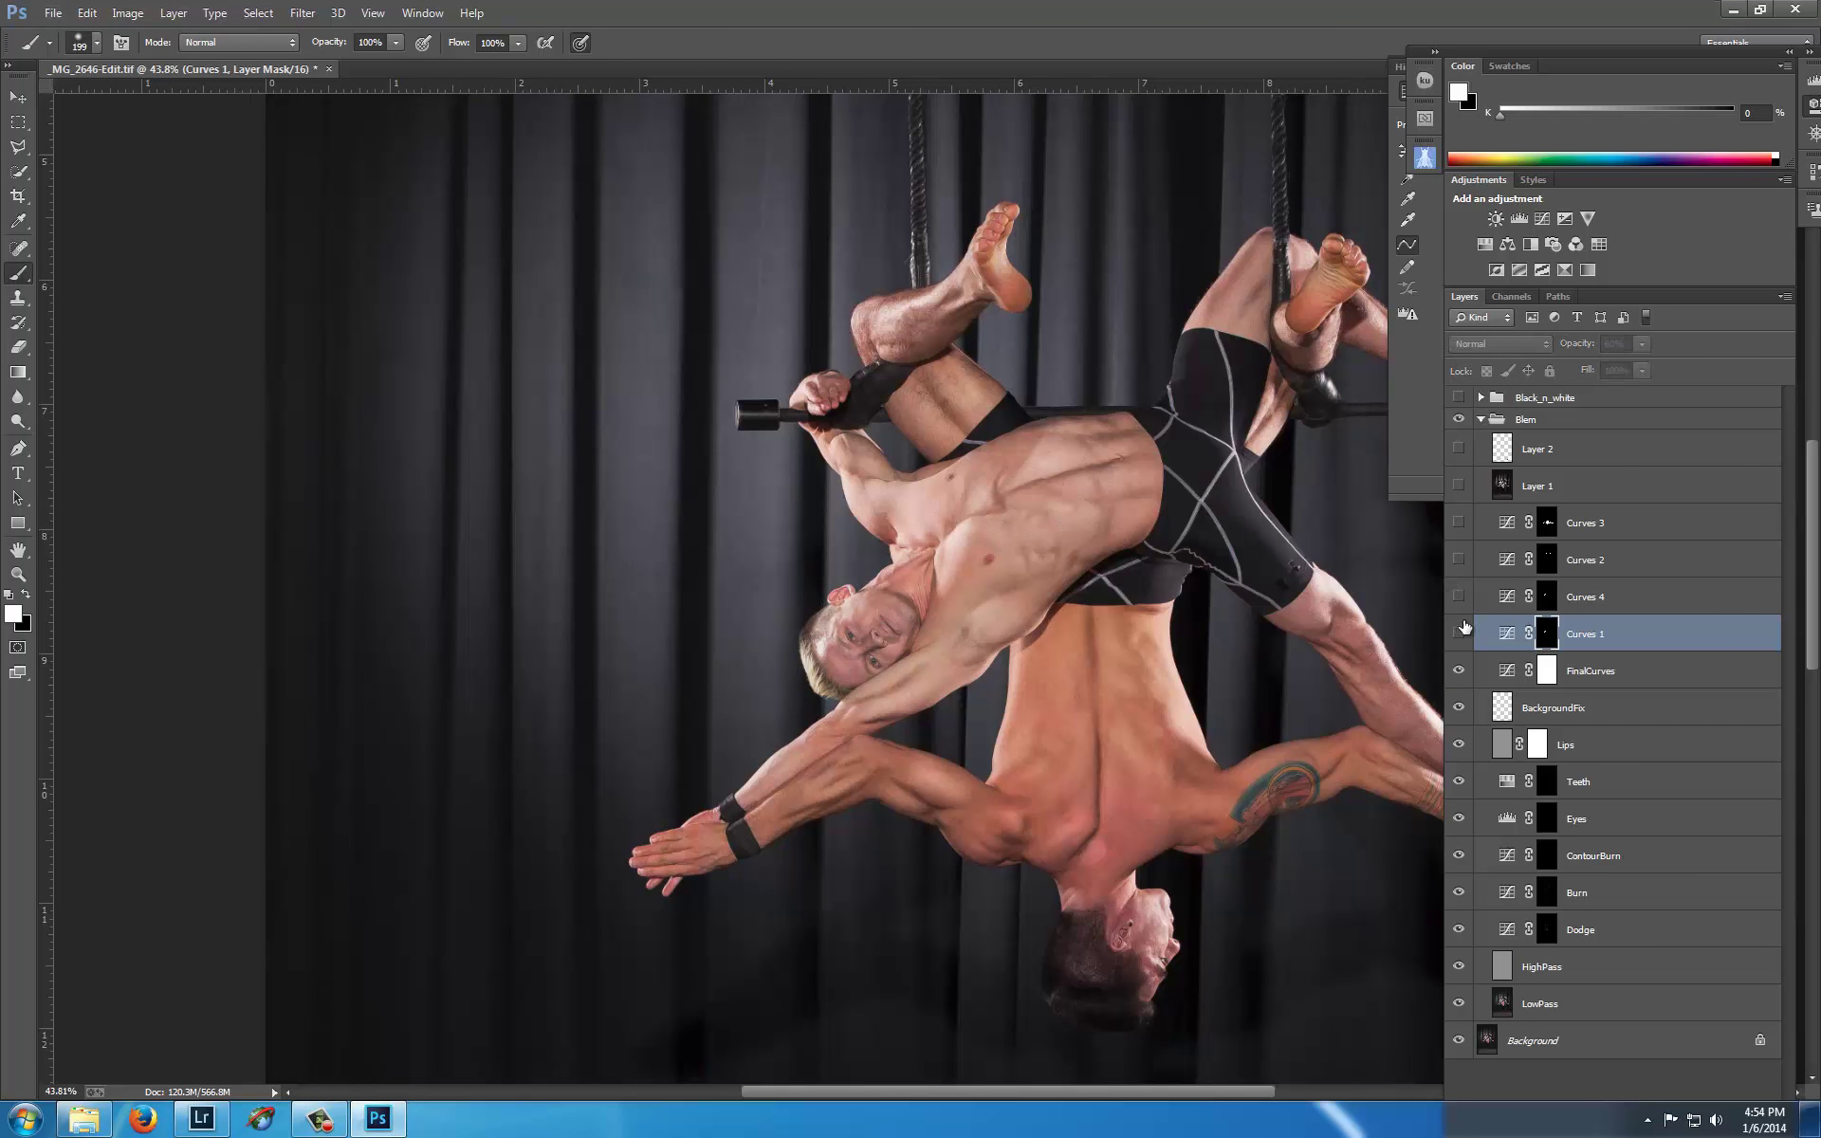
{"action": "left_click", "coordinate": [1460, 601]}
{"action": "scroll", "coordinate": [1152, 657], "scroll_direction": "up", "scroll_amount": 4}
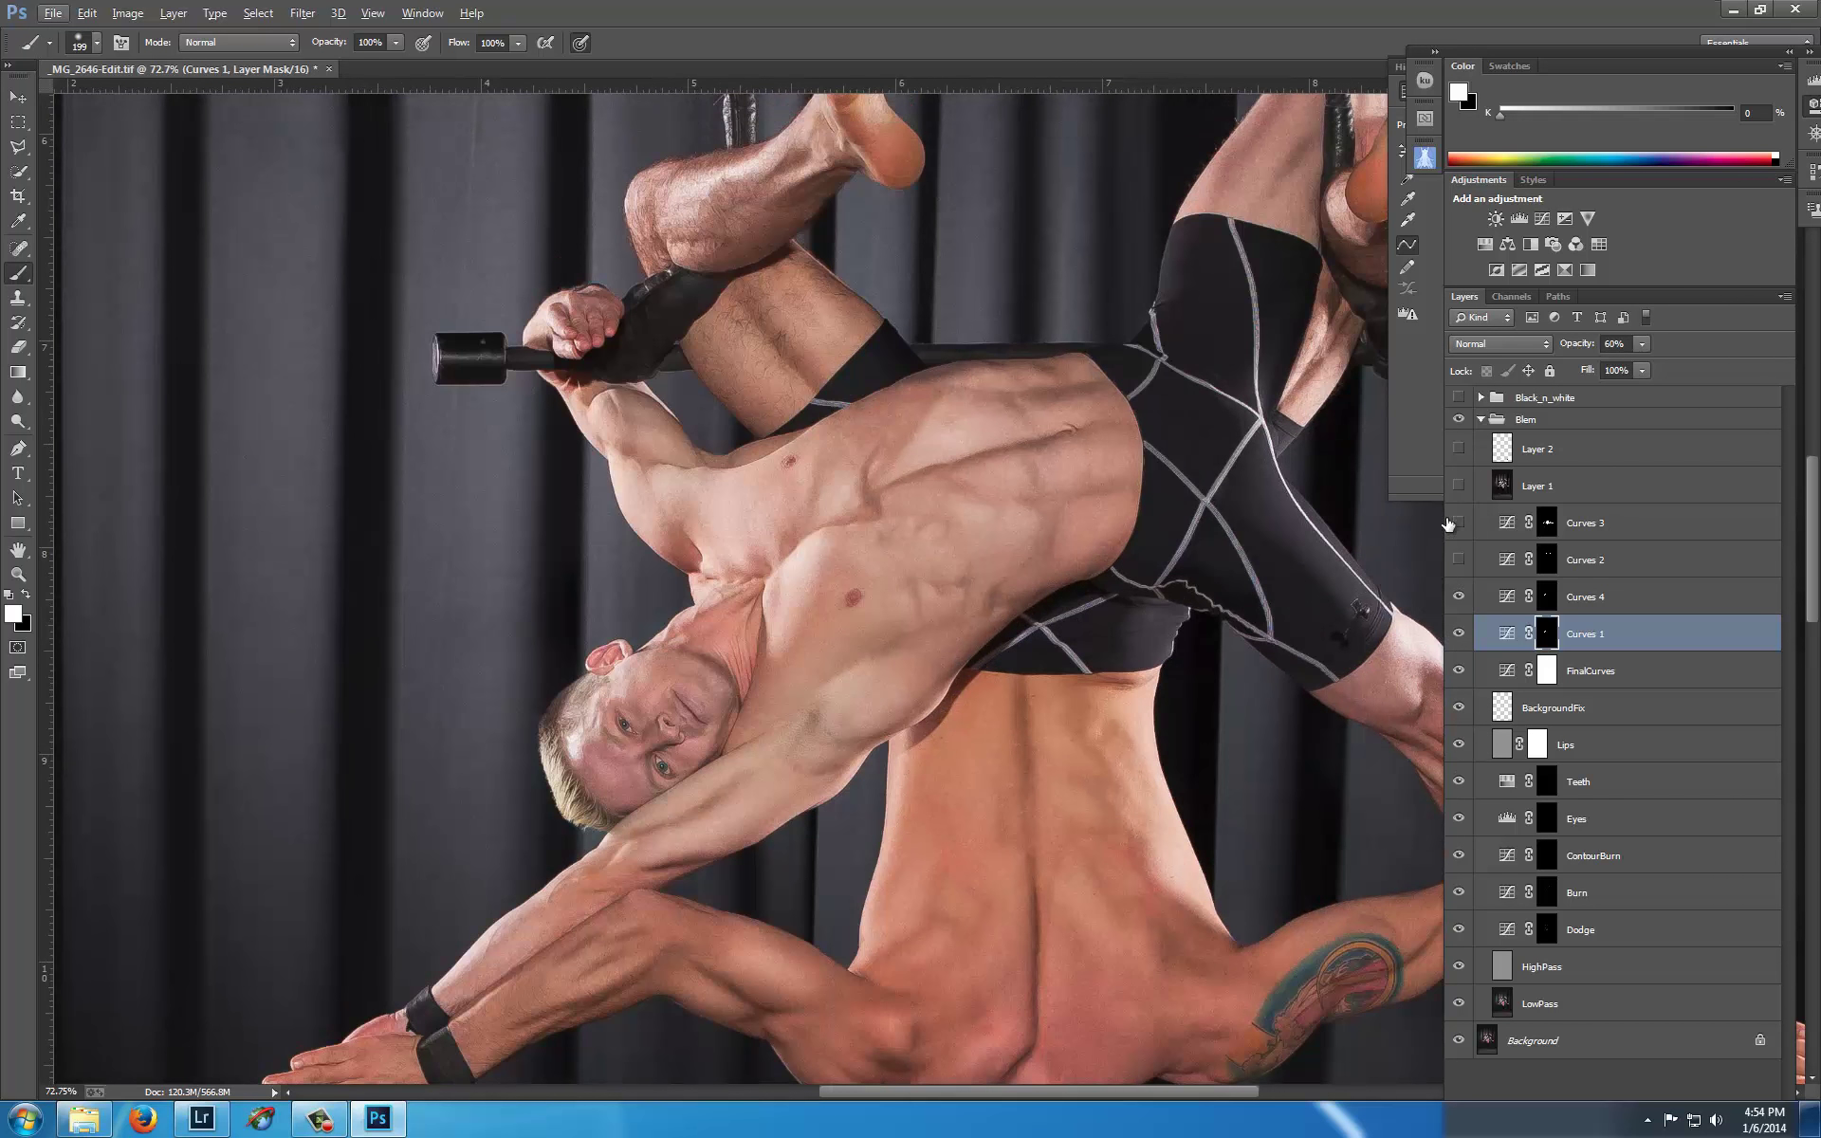
{"action": "left_click", "coordinate": [1460, 559]}
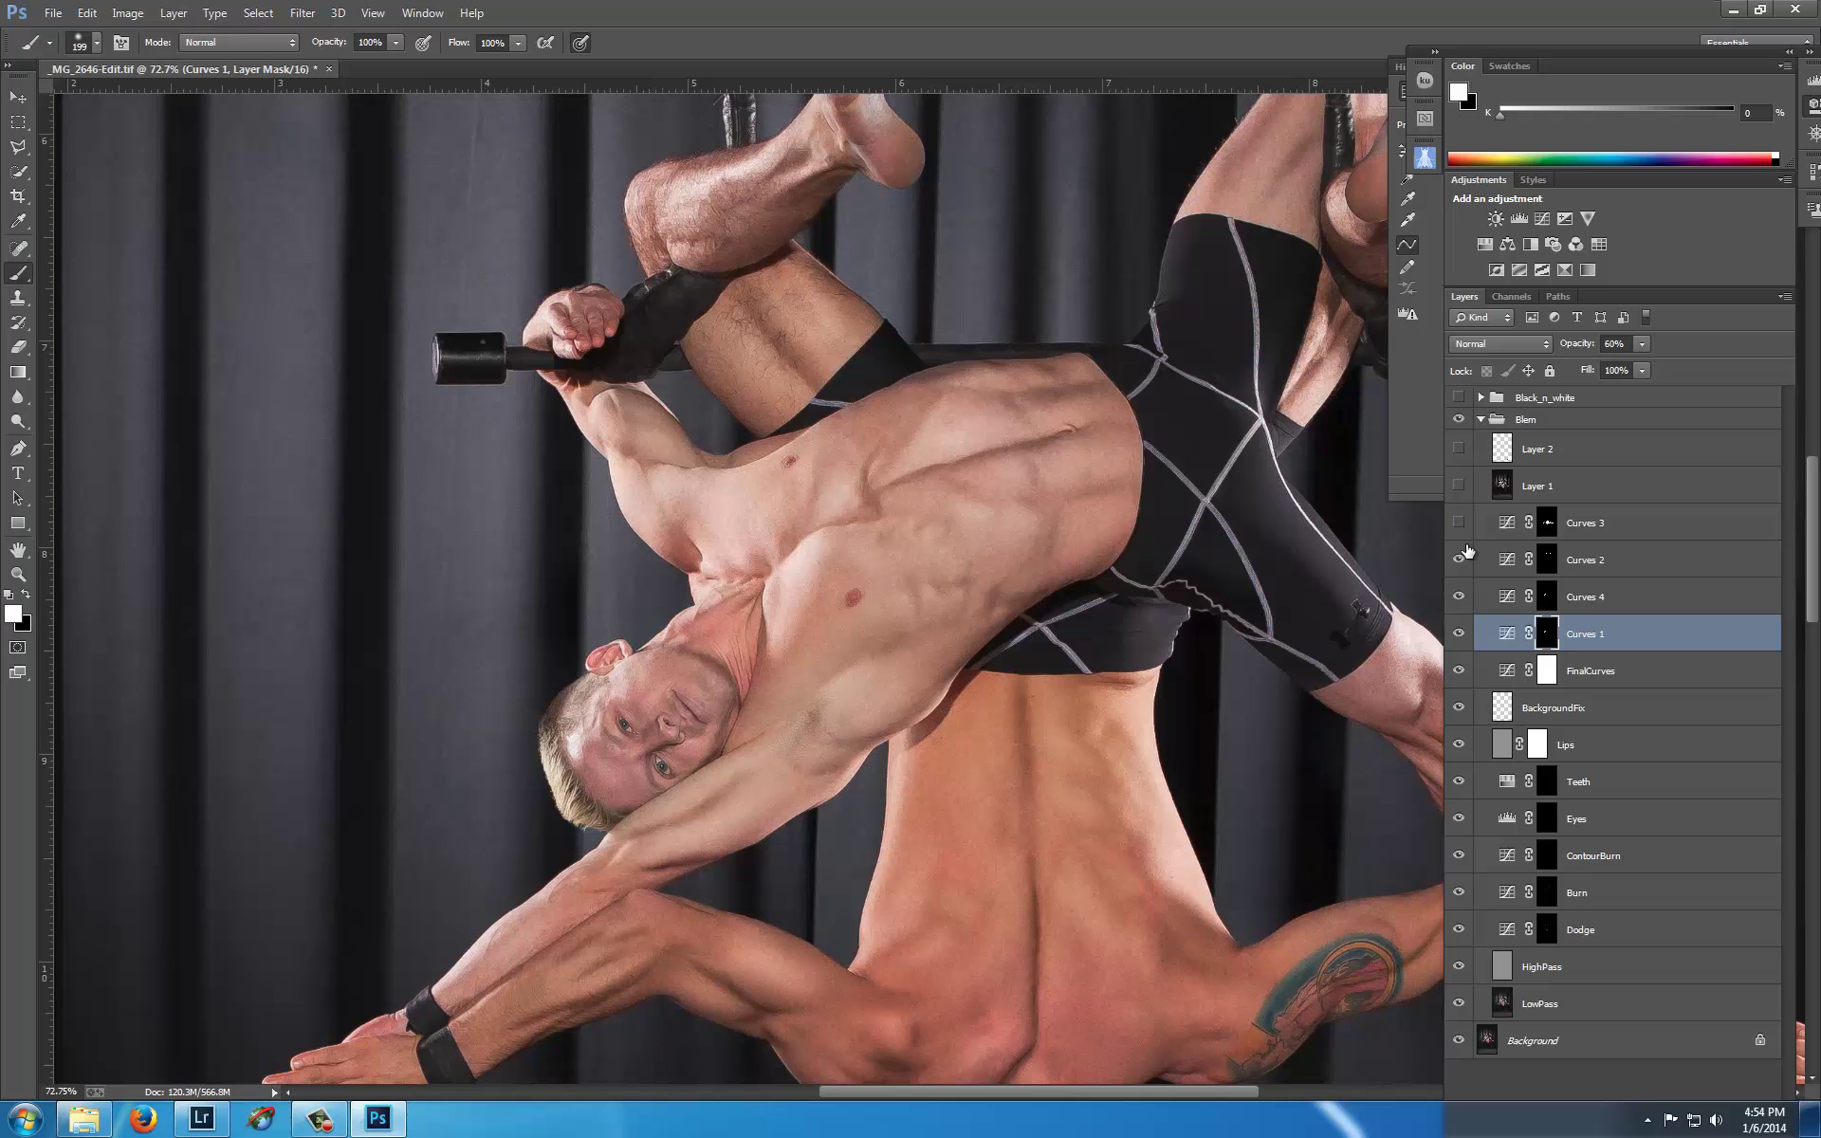
{"action": "scroll", "coordinate": [1090, 497], "scroll_direction": "up", "scroll_amount": 3}
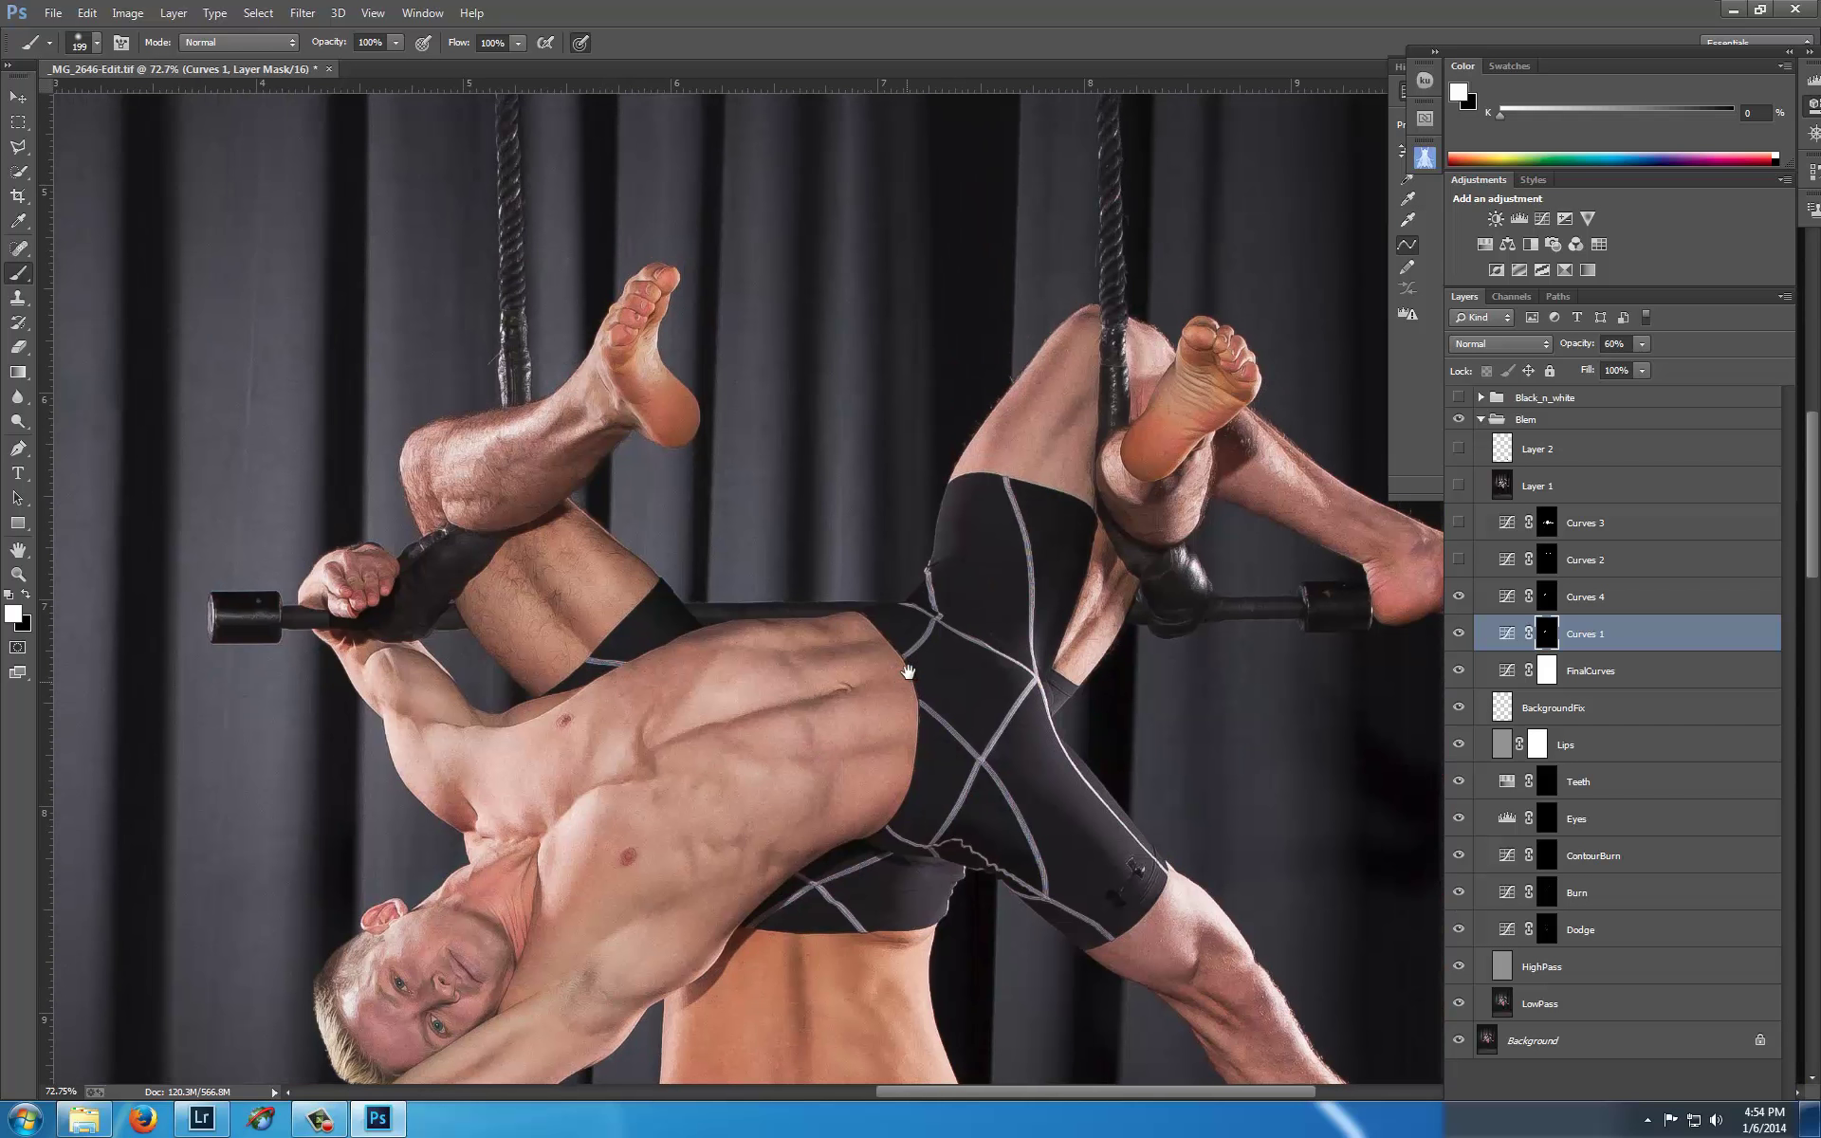
{"action": "scroll", "coordinate": [813, 581], "scroll_direction": "up", "scroll_amount": 3}
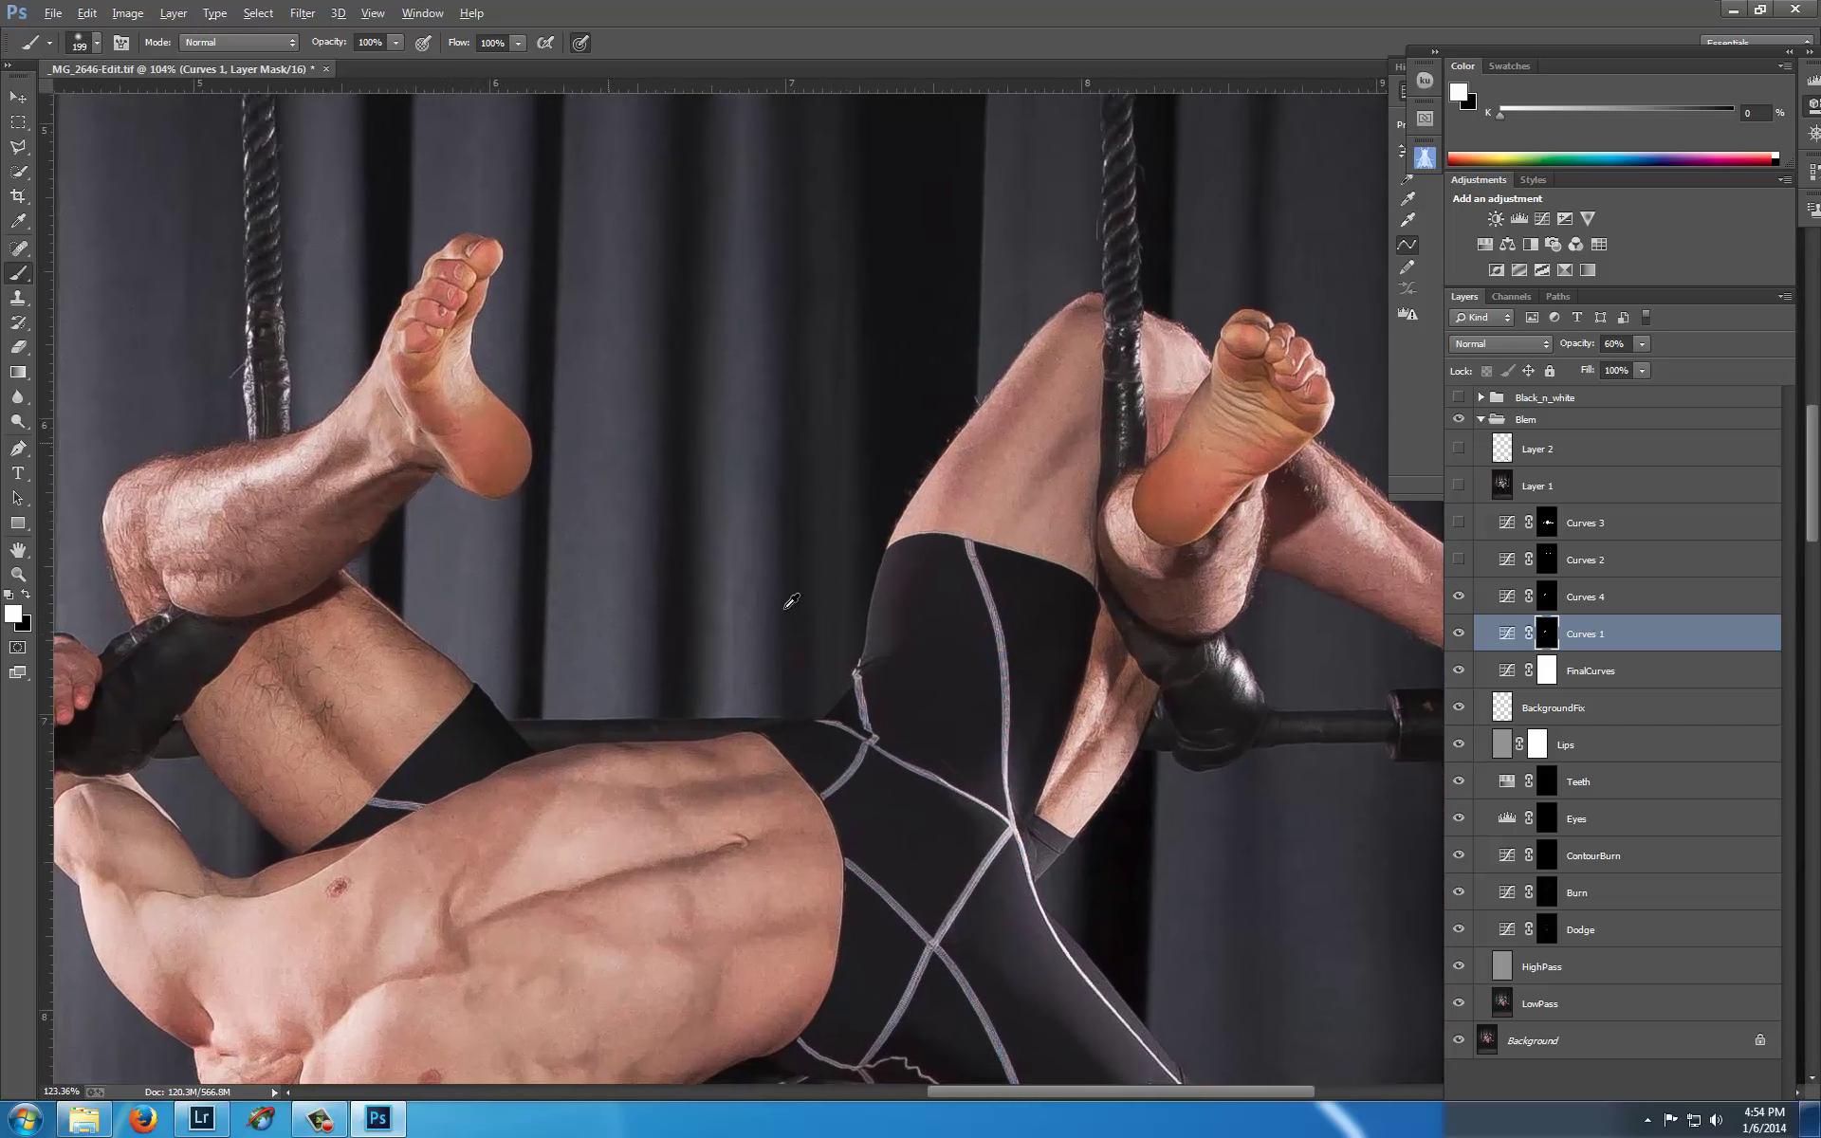
{"action": "scroll", "coordinate": [946, 600], "scroll_direction": "down", "scroll_amount": 4}
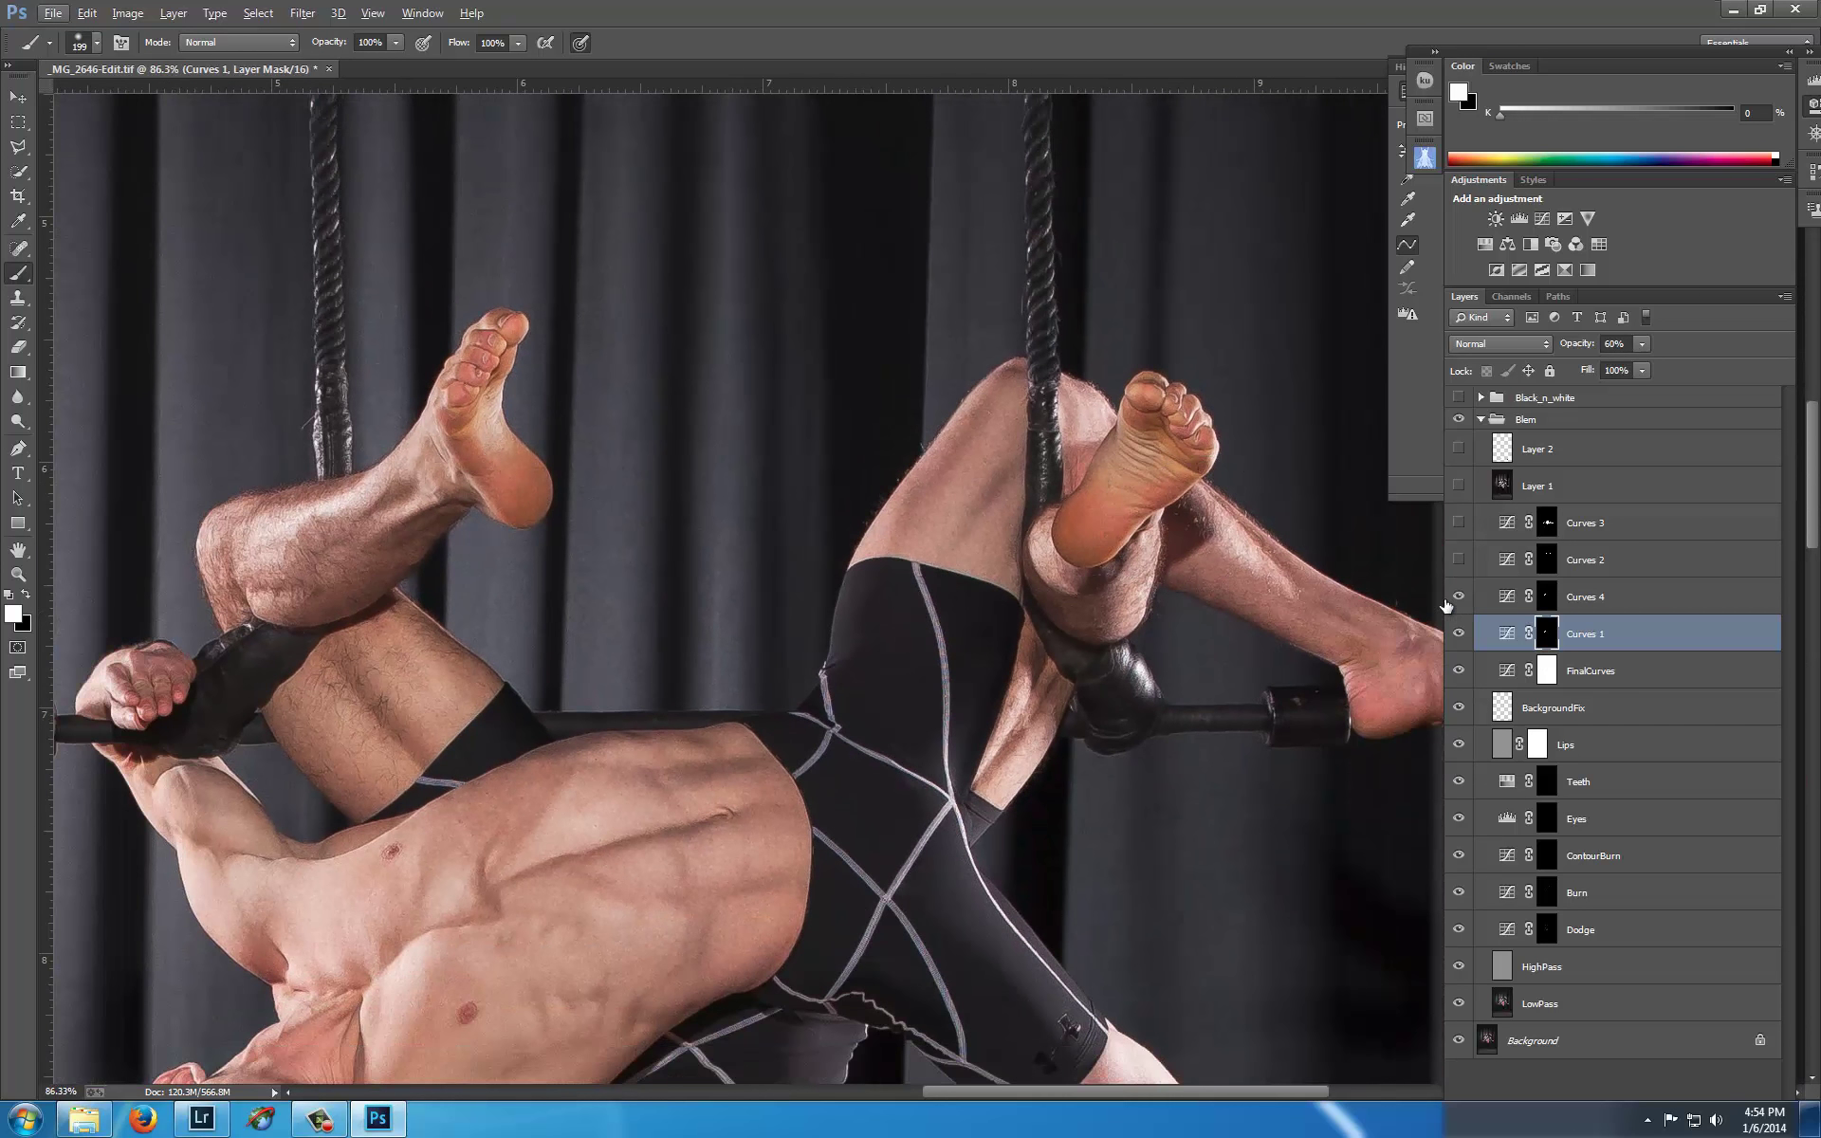
{"action": "left_click", "coordinate": [1460, 560]}
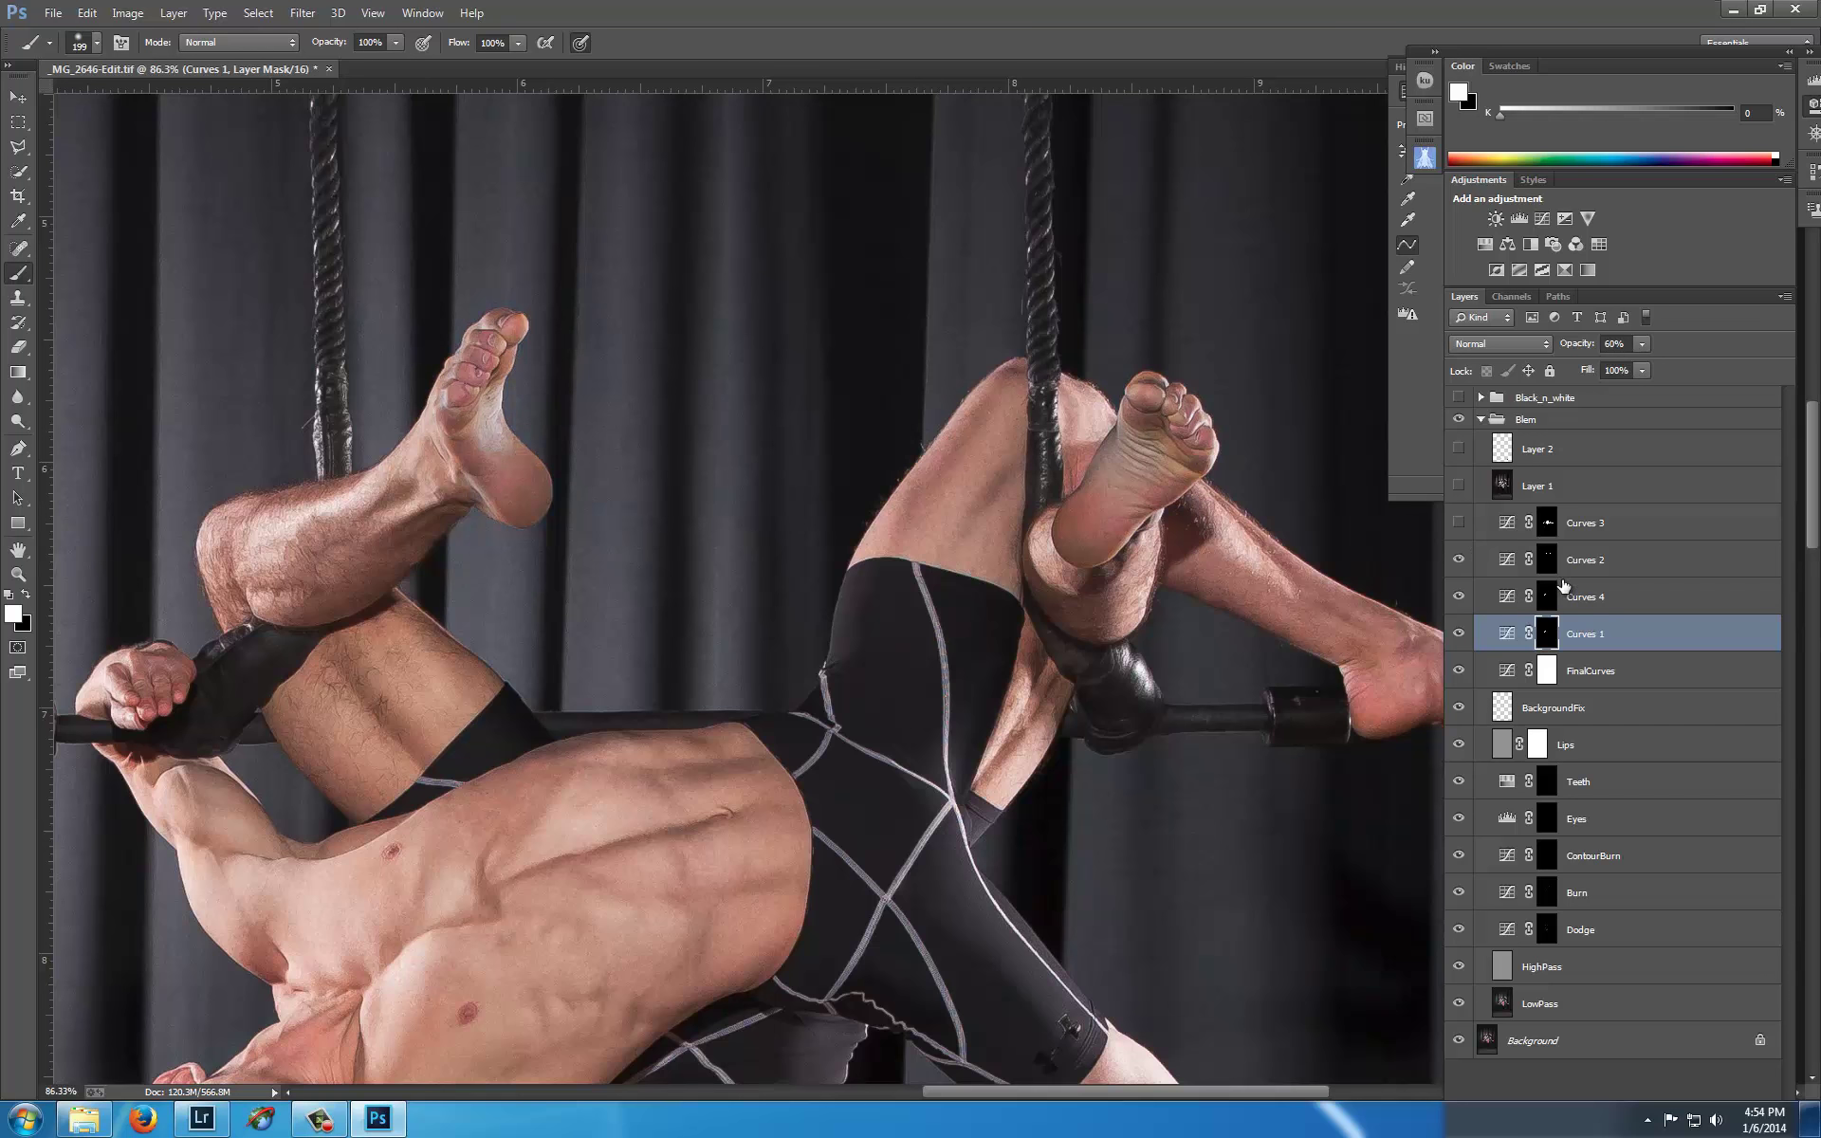
{"action": "left_click", "coordinate": [1506, 560]}
{"action": "scroll", "coordinate": [1123, 343], "scroll_direction": "up", "scroll_amount": 1}
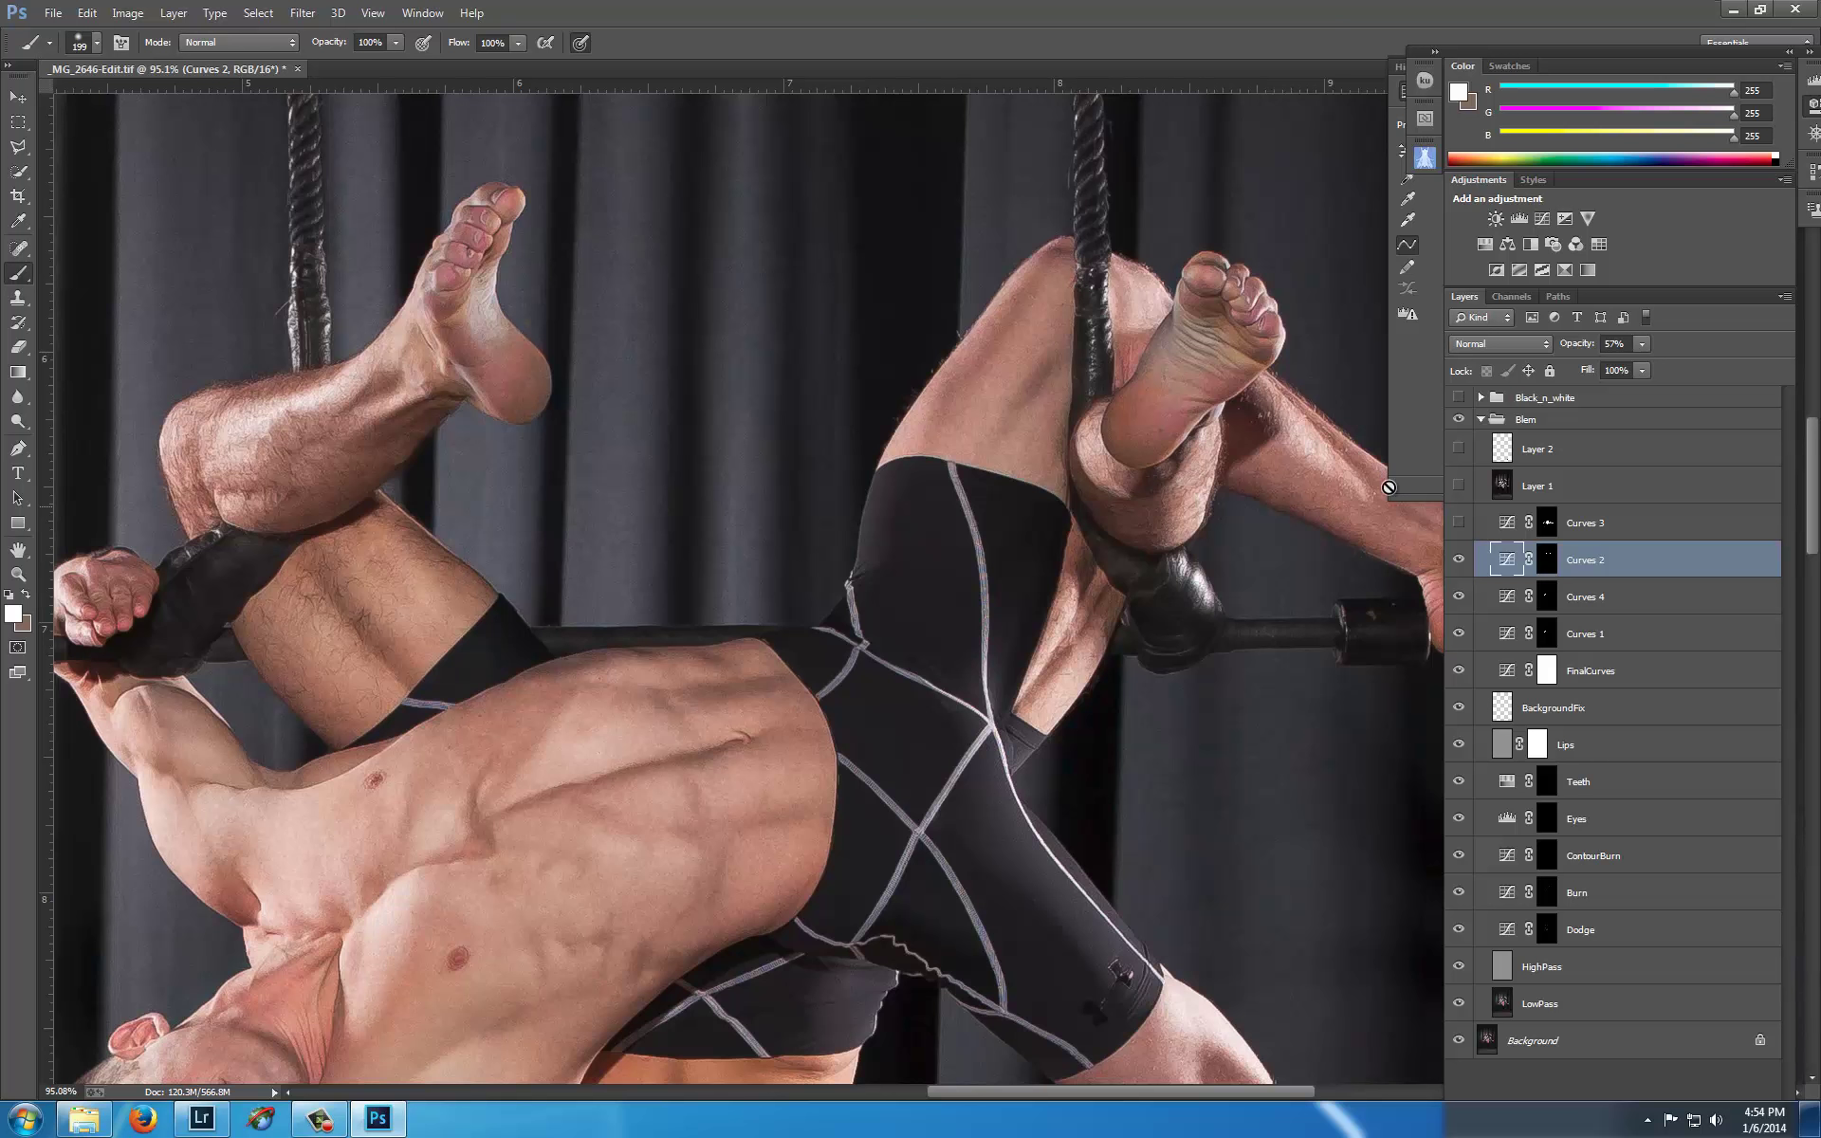
{"action": "left_click", "coordinate": [1460, 559]}
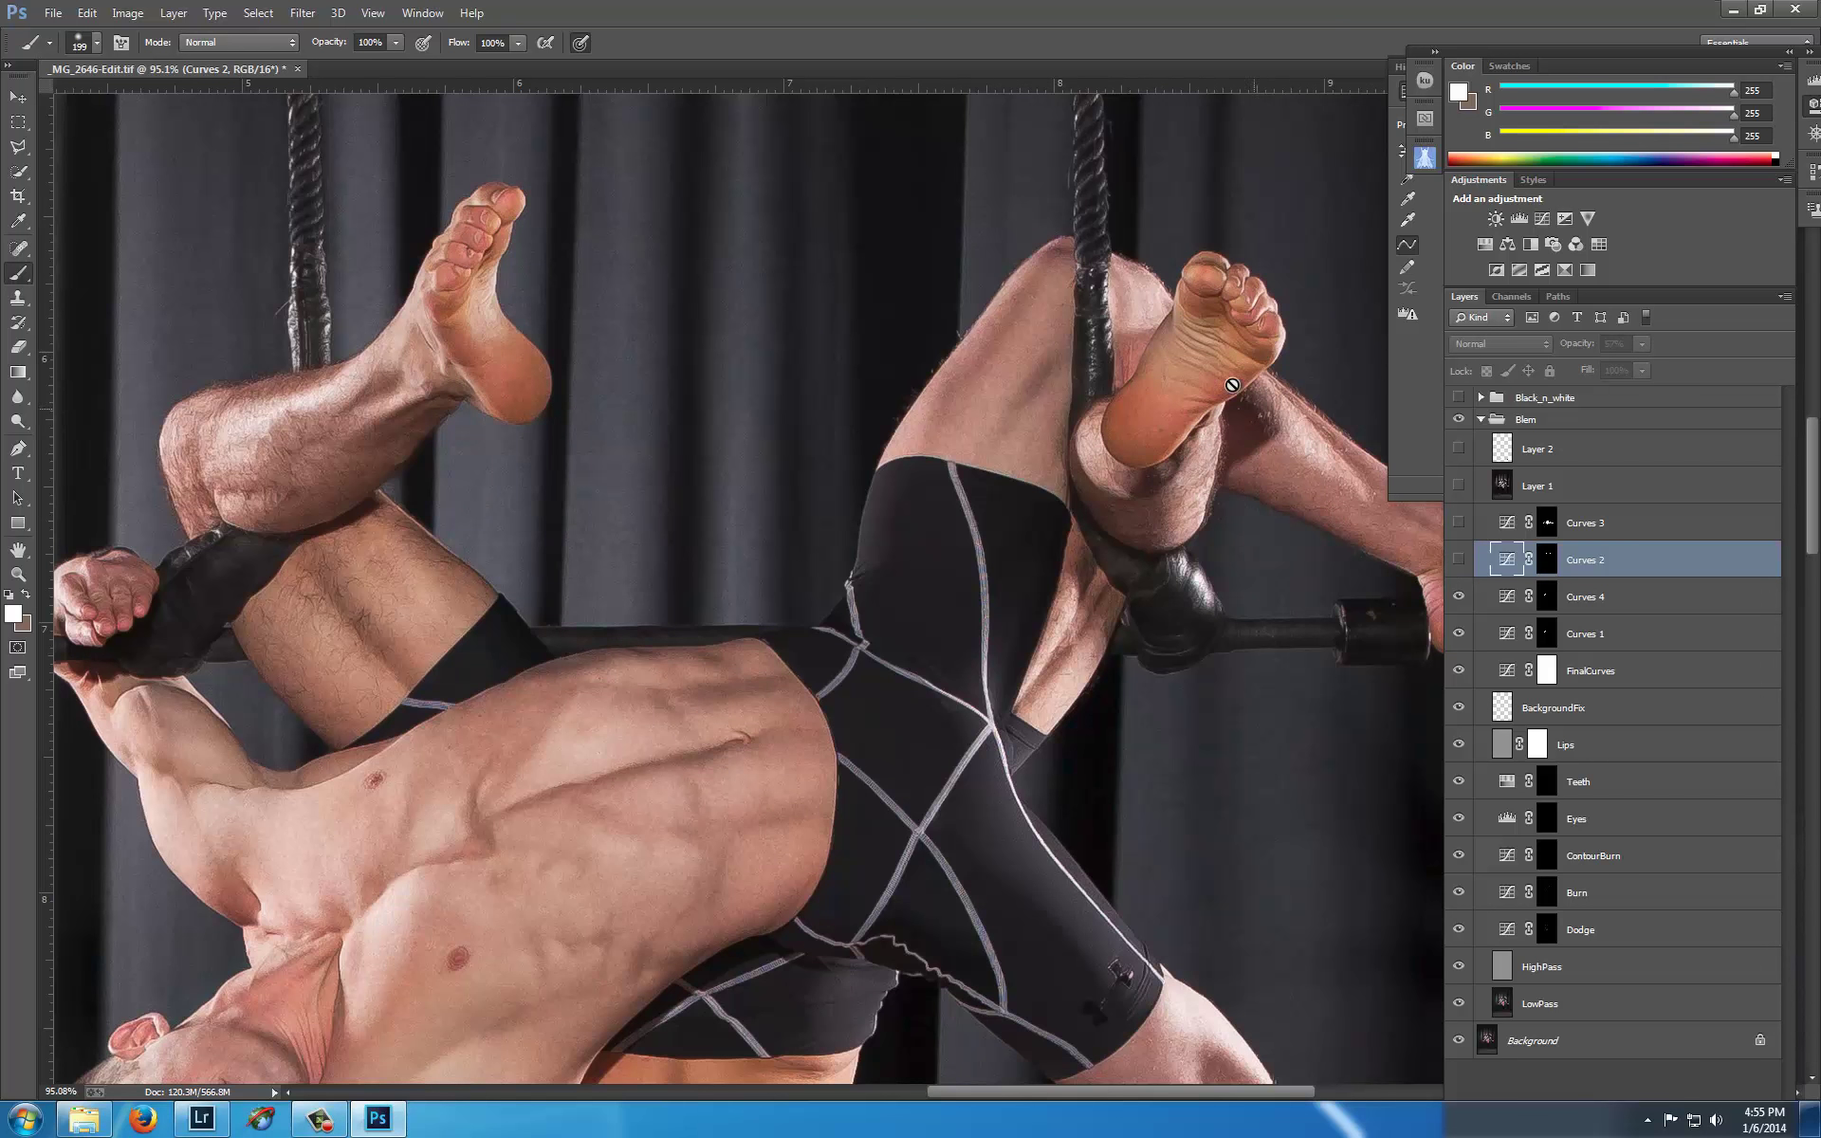
{"action": "scroll", "coordinate": [1366, 654], "scroll_direction": "down", "scroll_amount": 7}
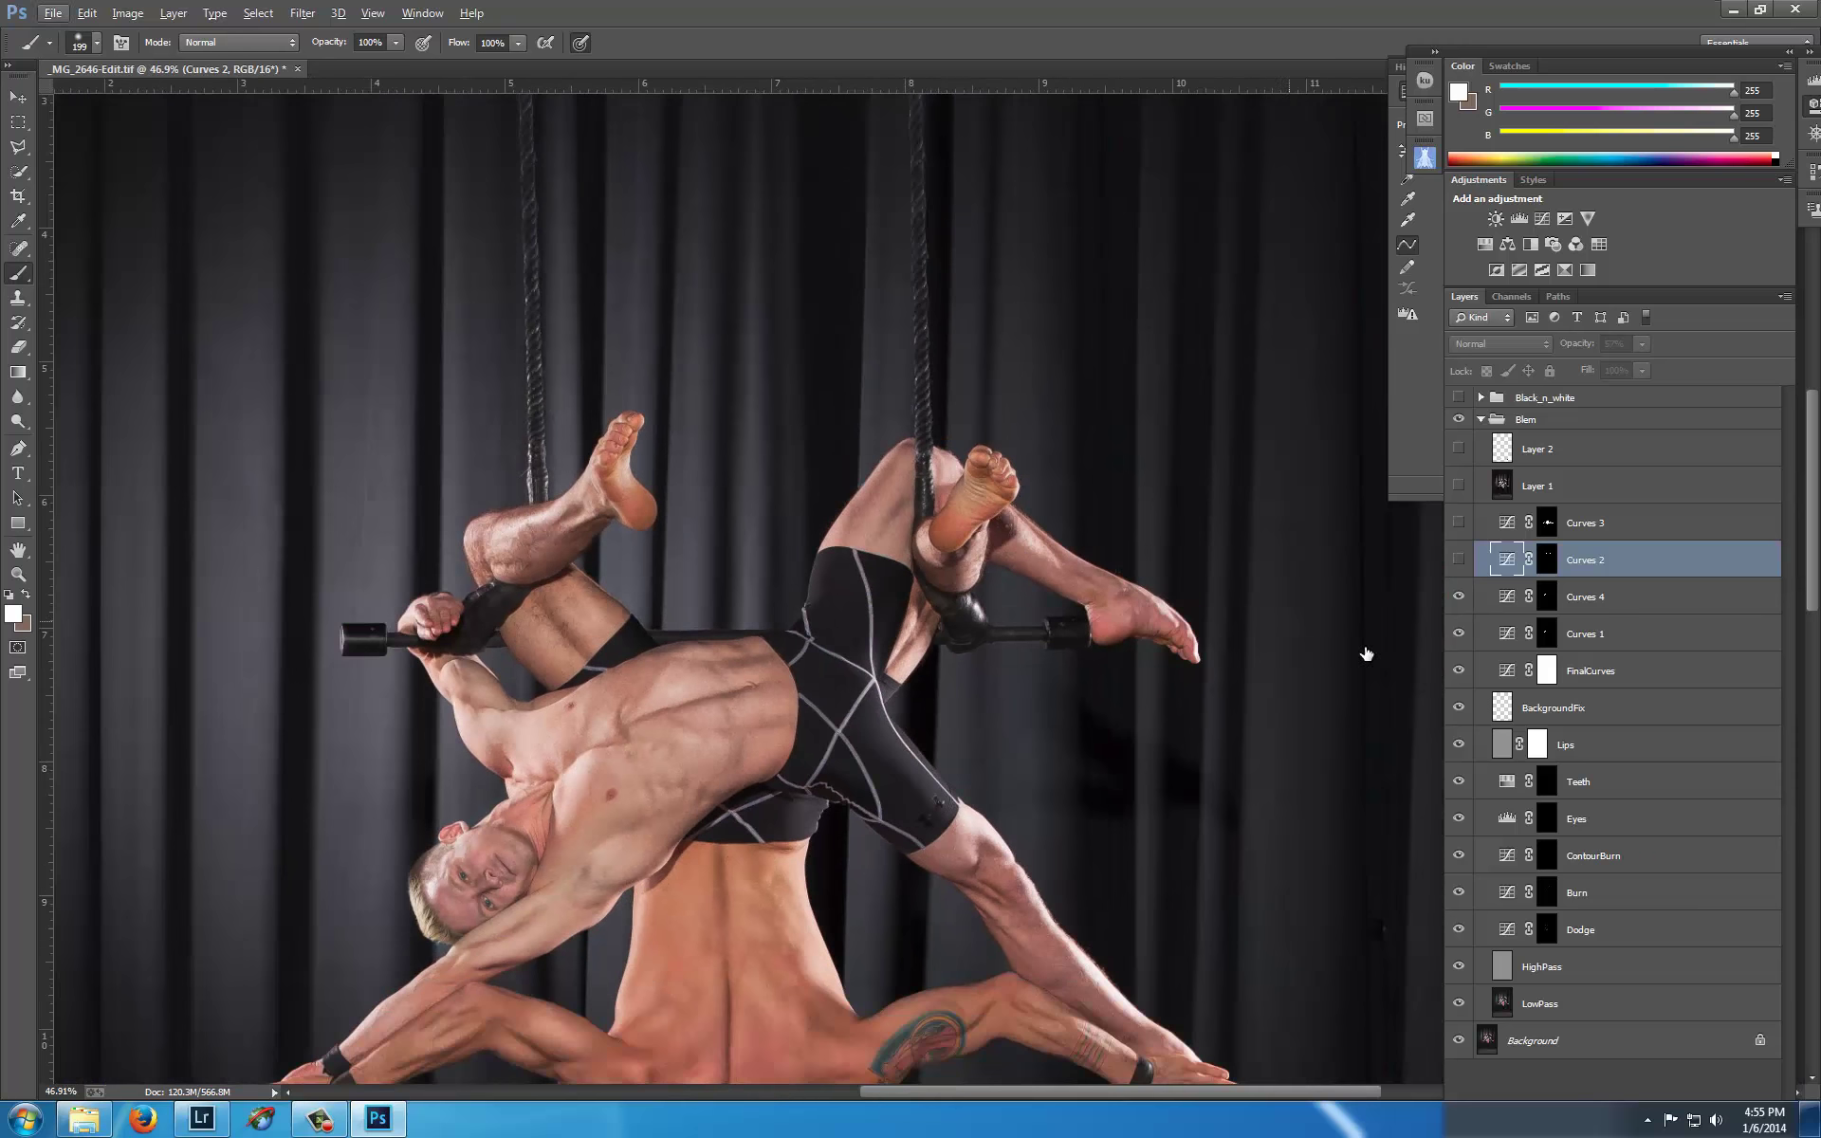
- Turn the Curves 2 darkening back on and select the Curves 3 adjustment layer
{"action": "left_click", "coordinate": [1459, 559]}
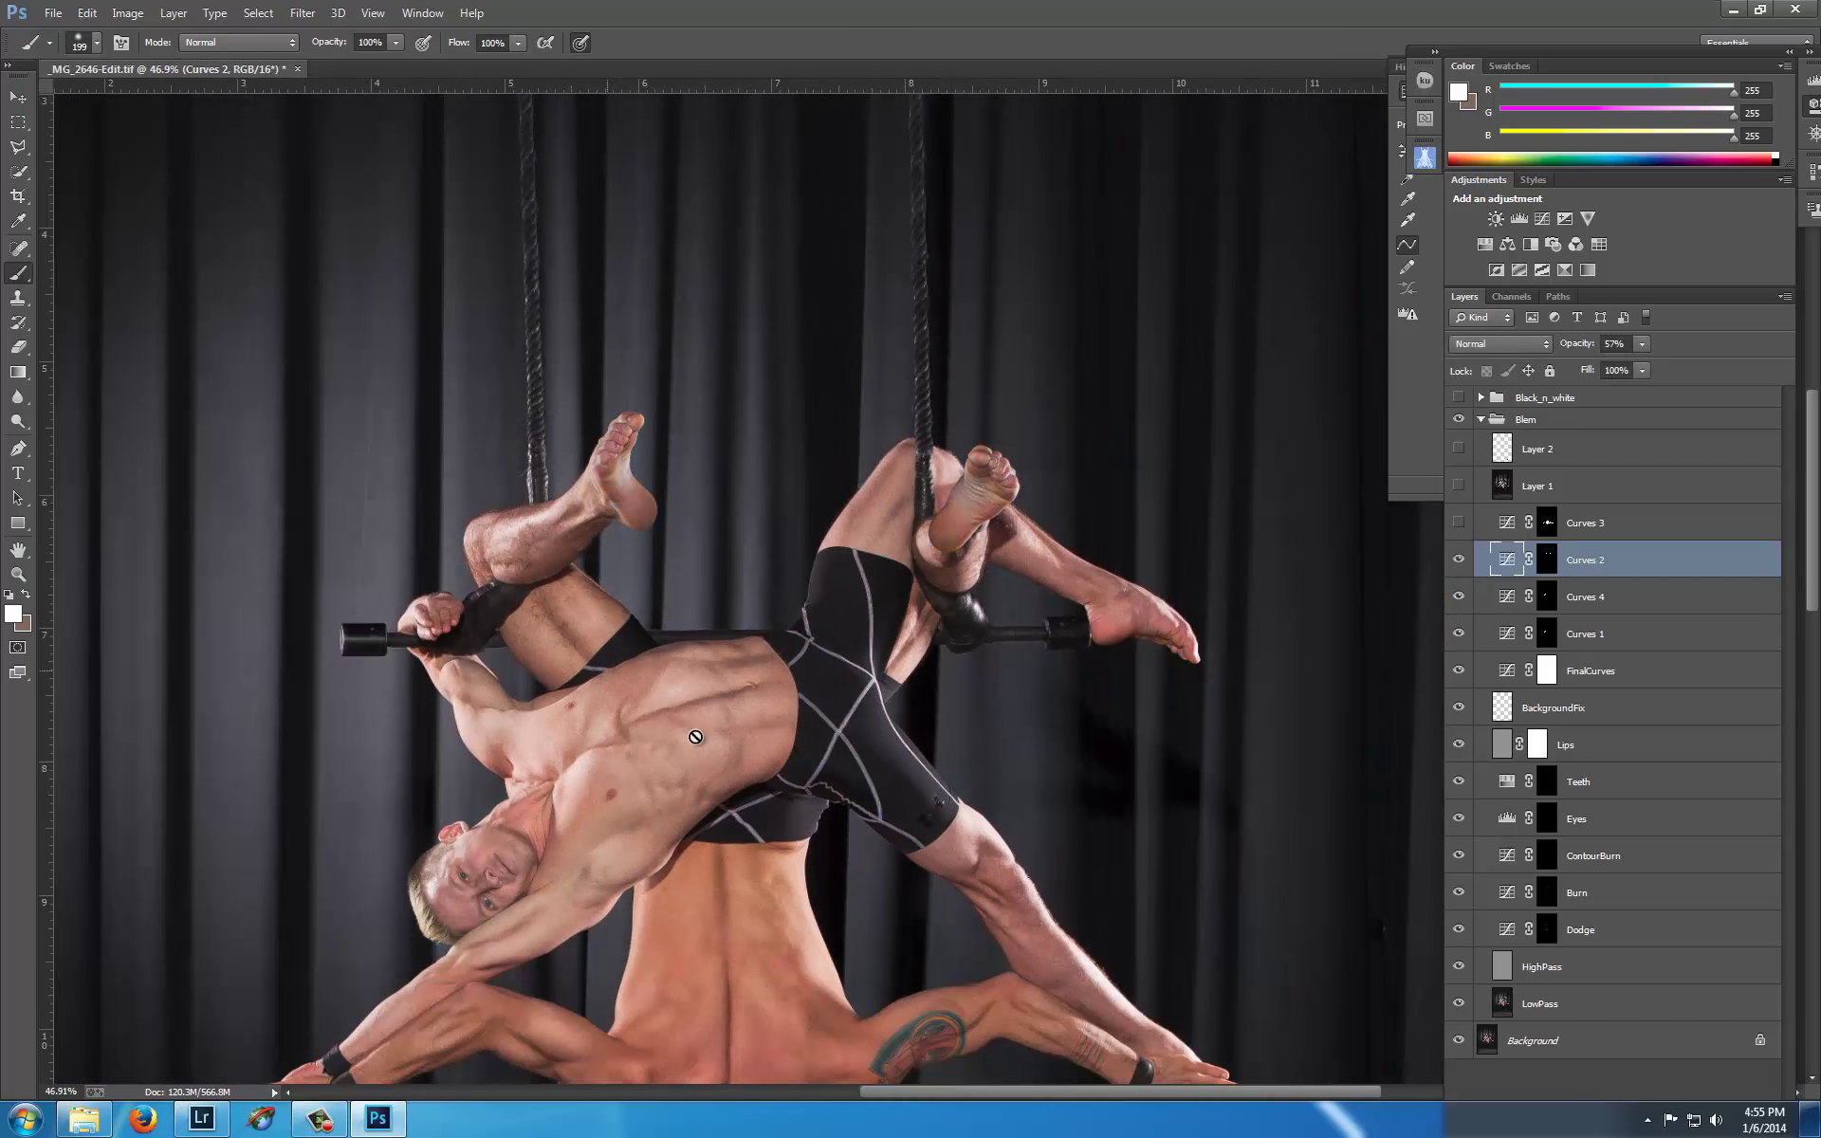
{"action": "left_click", "coordinate": [1474, 523]}
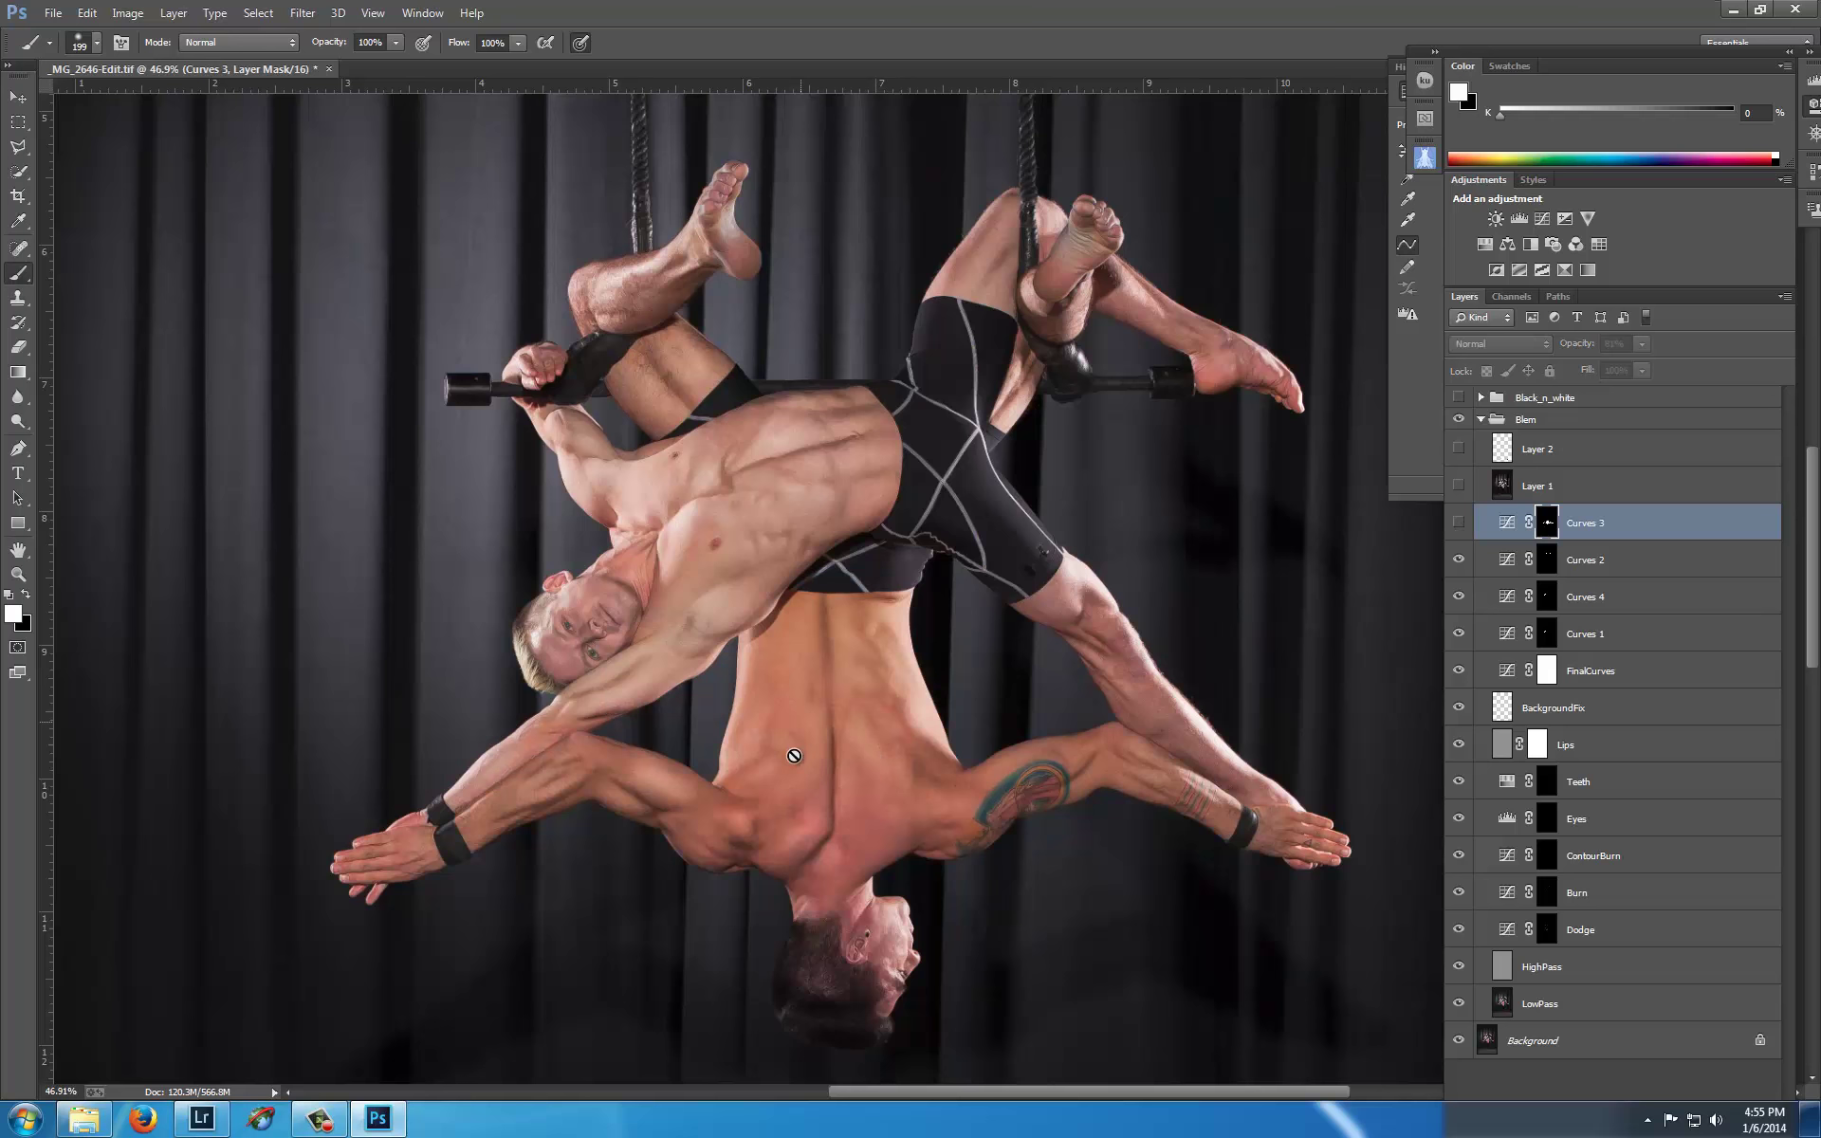
{"action": "scroll", "coordinate": [751, 572], "scroll_direction": "up", "scroll_amount": 3}
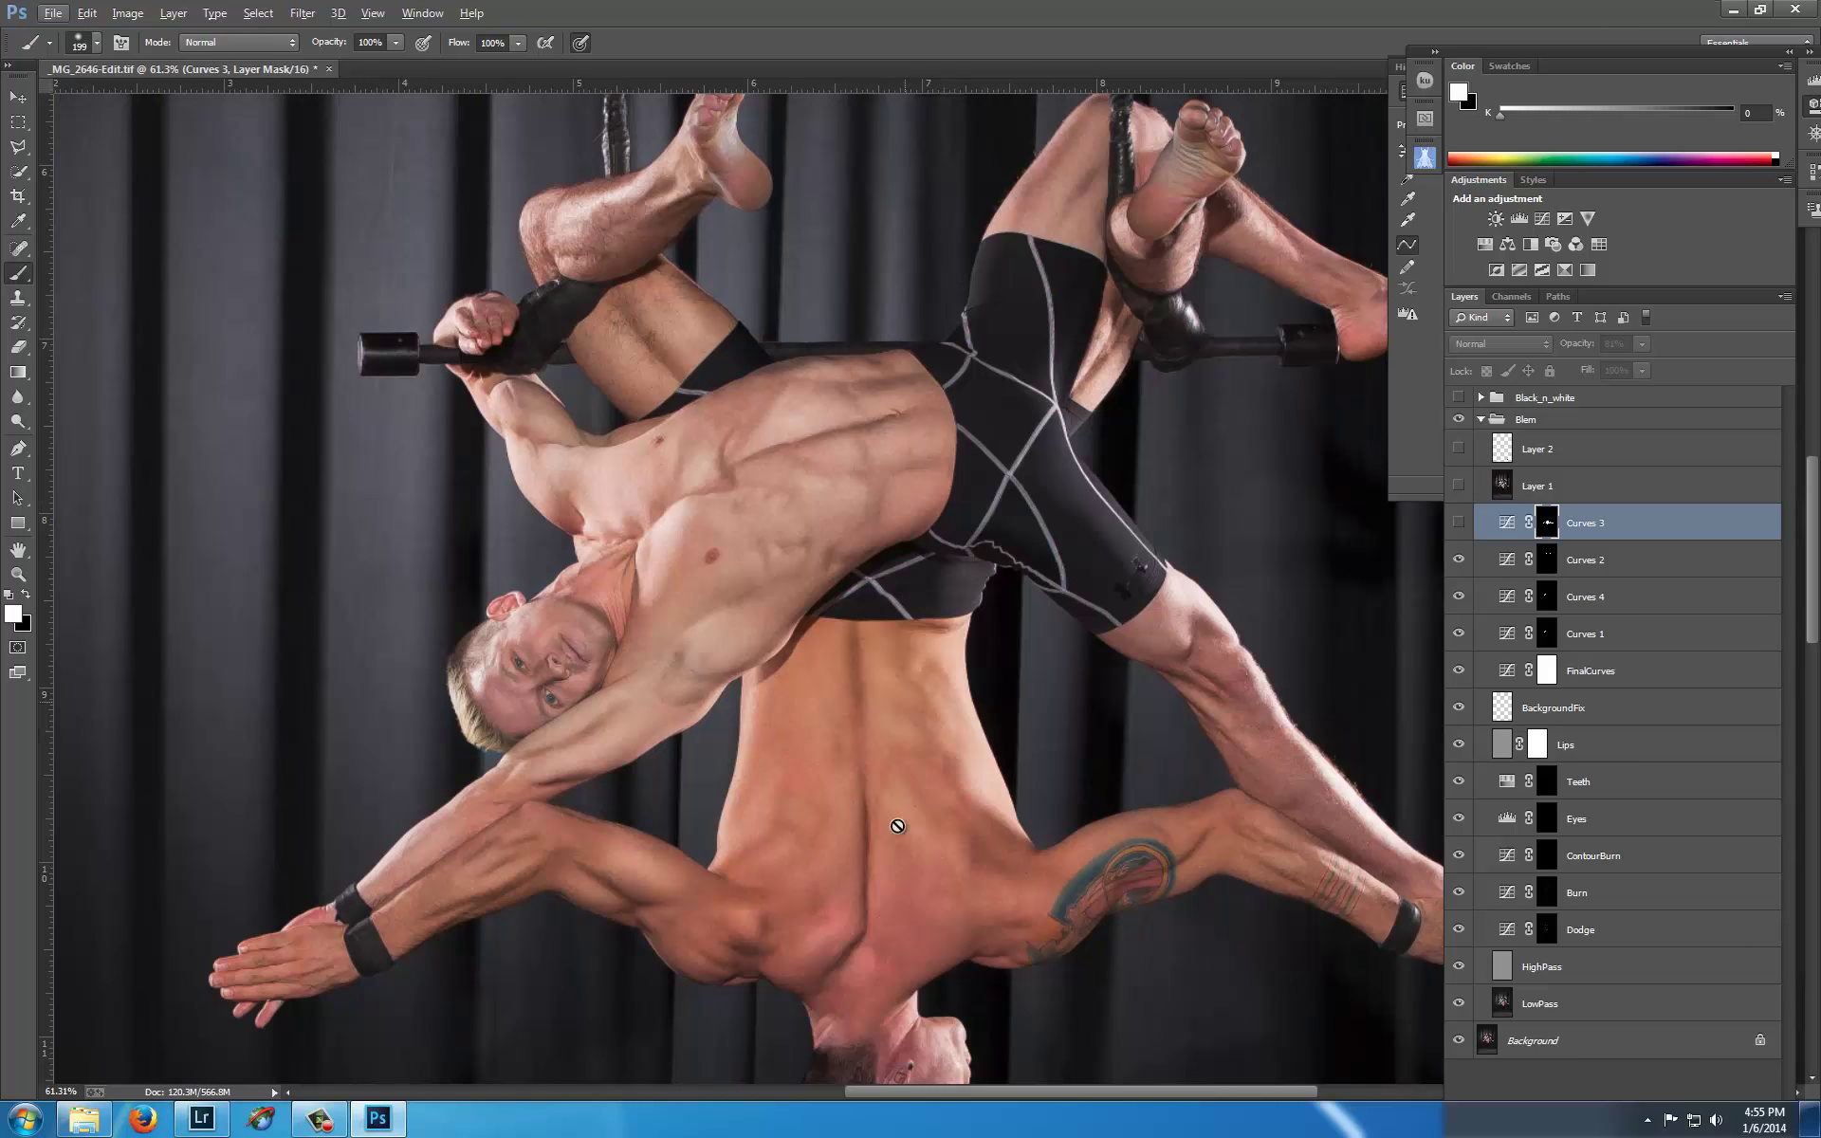
{"action": "scroll", "coordinate": [901, 712], "scroll_direction": "down", "scroll_amount": 2}
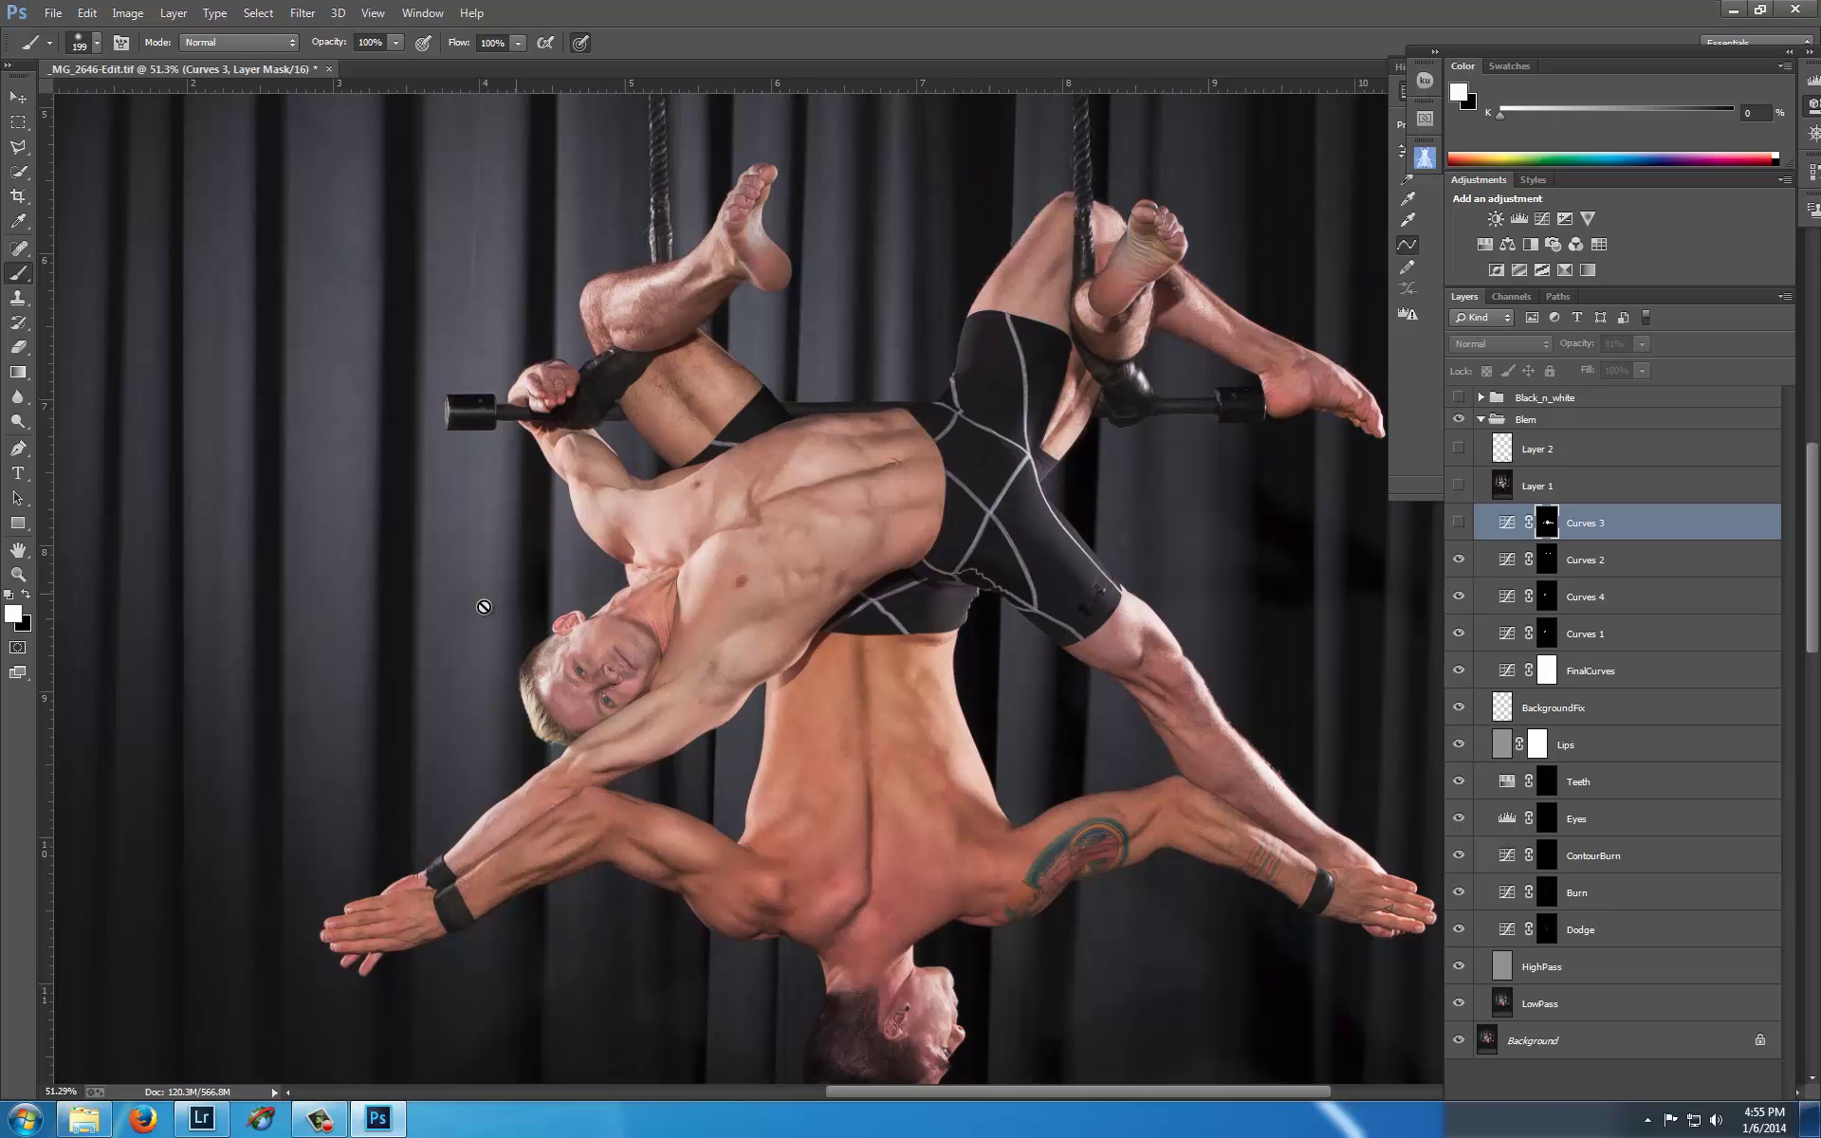
{"action": "scroll", "coordinate": [780, 720], "scroll_direction": "down", "scroll_amount": 3}
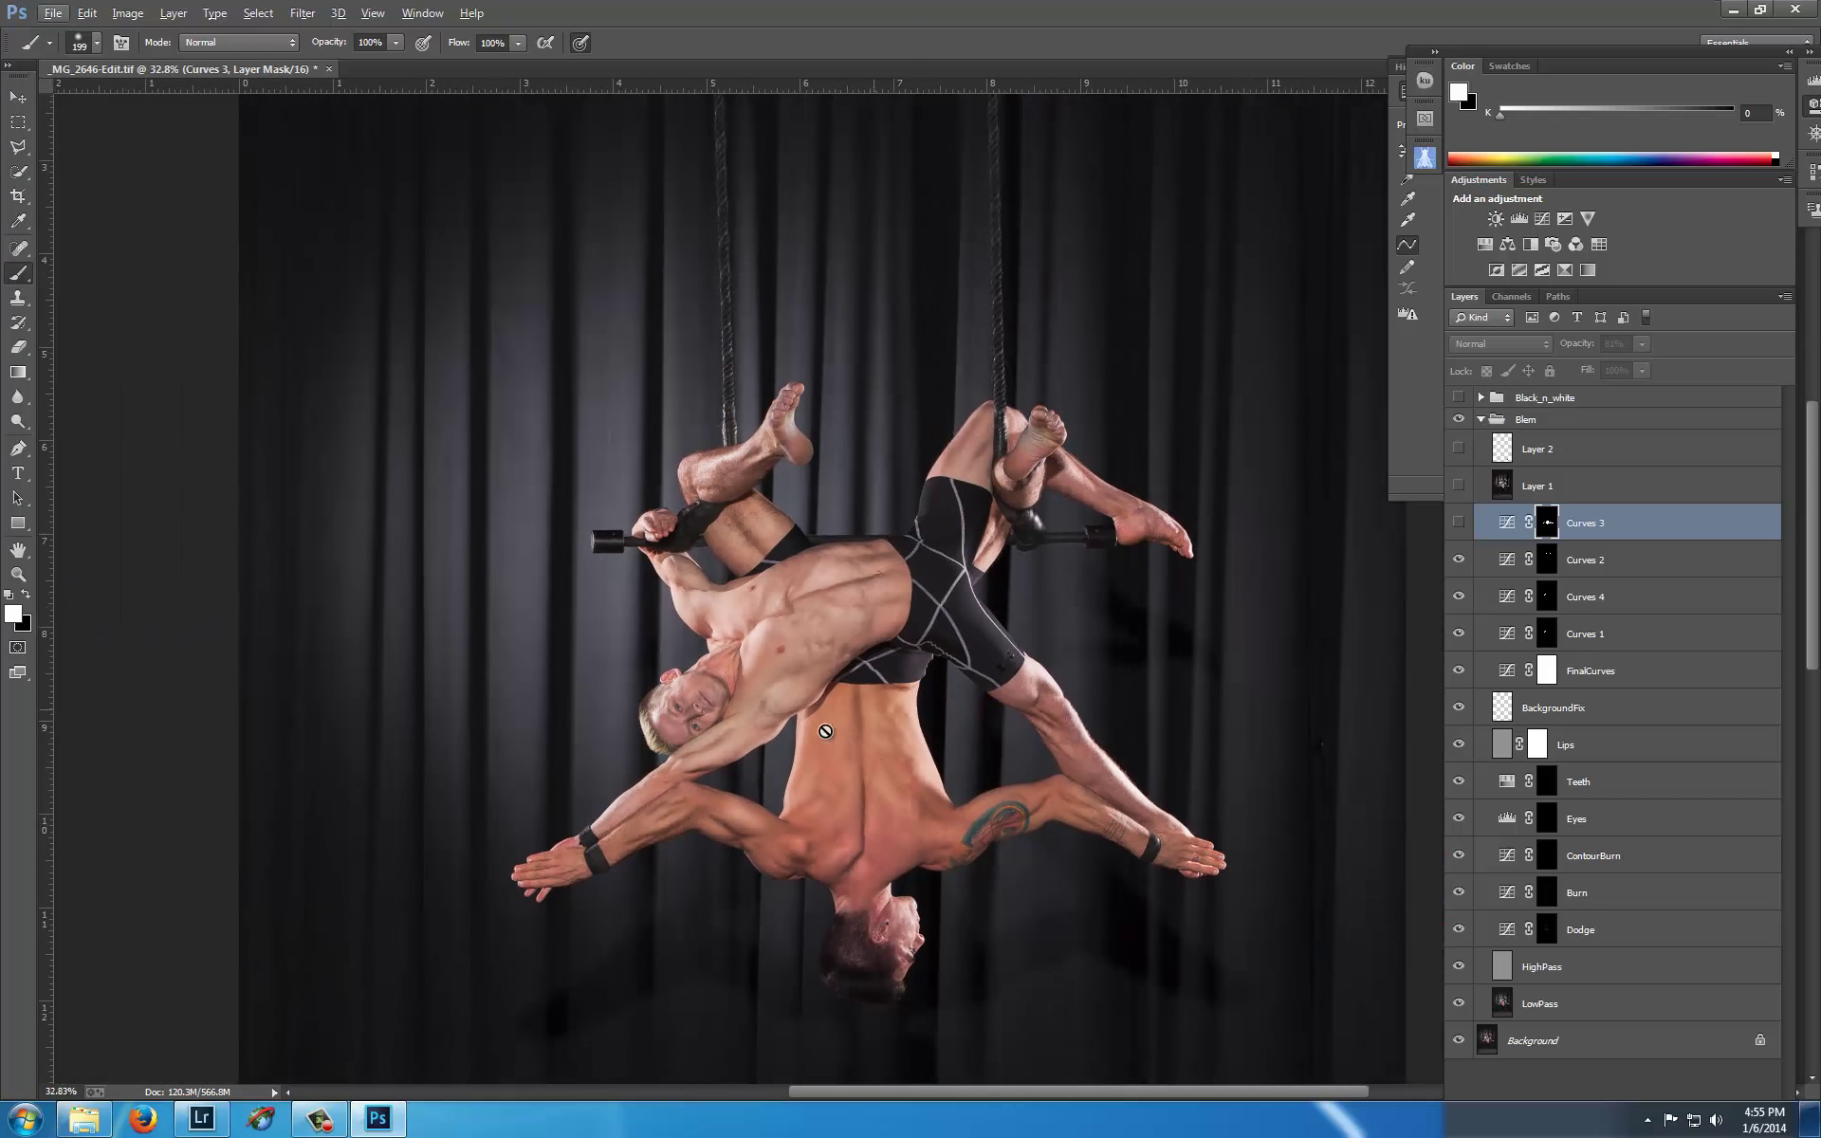
{"action": "scroll", "coordinate": [825, 731], "scroll_direction": "up", "scroll_amount": 4}
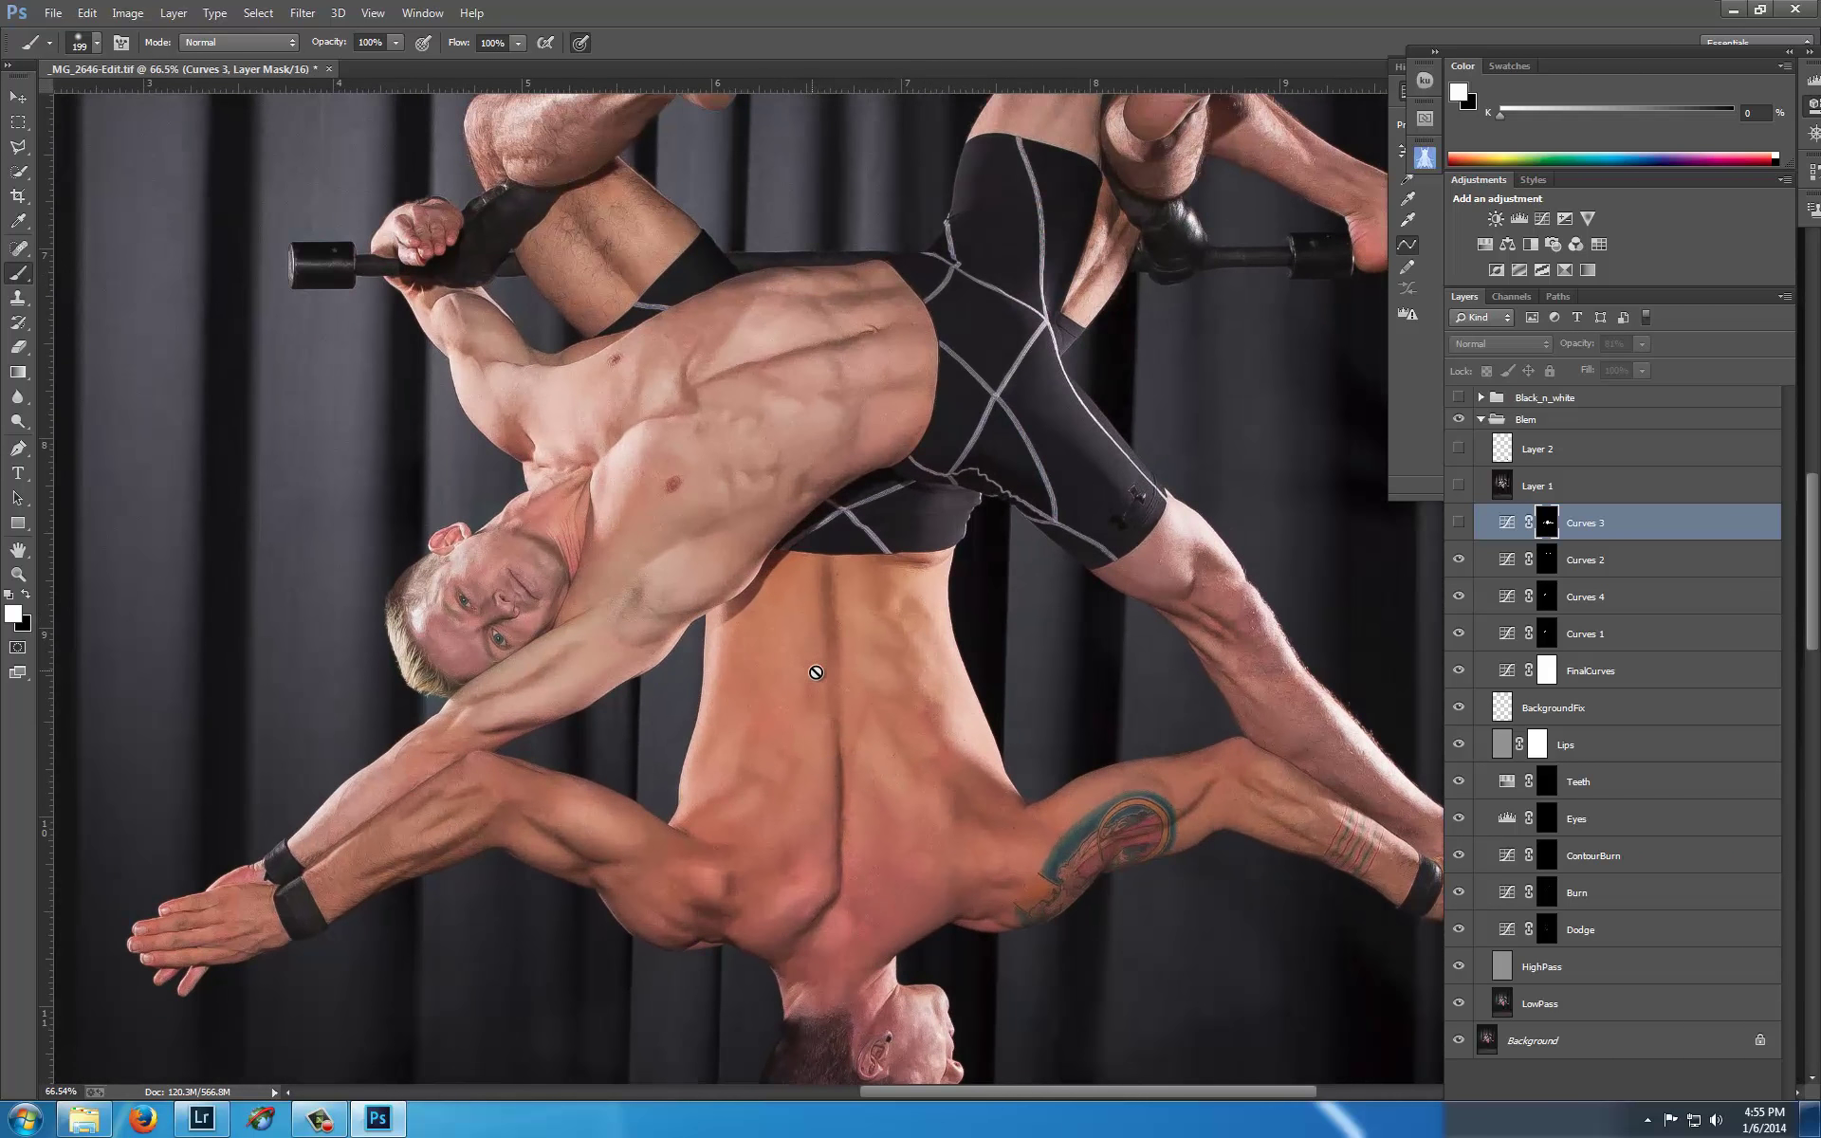
{"action": "scroll", "coordinate": [816, 672], "scroll_direction": "down", "scroll_amount": 3}
{"action": "scroll", "coordinate": [921, 709], "scroll_direction": "up", "scroll_amount": 1}
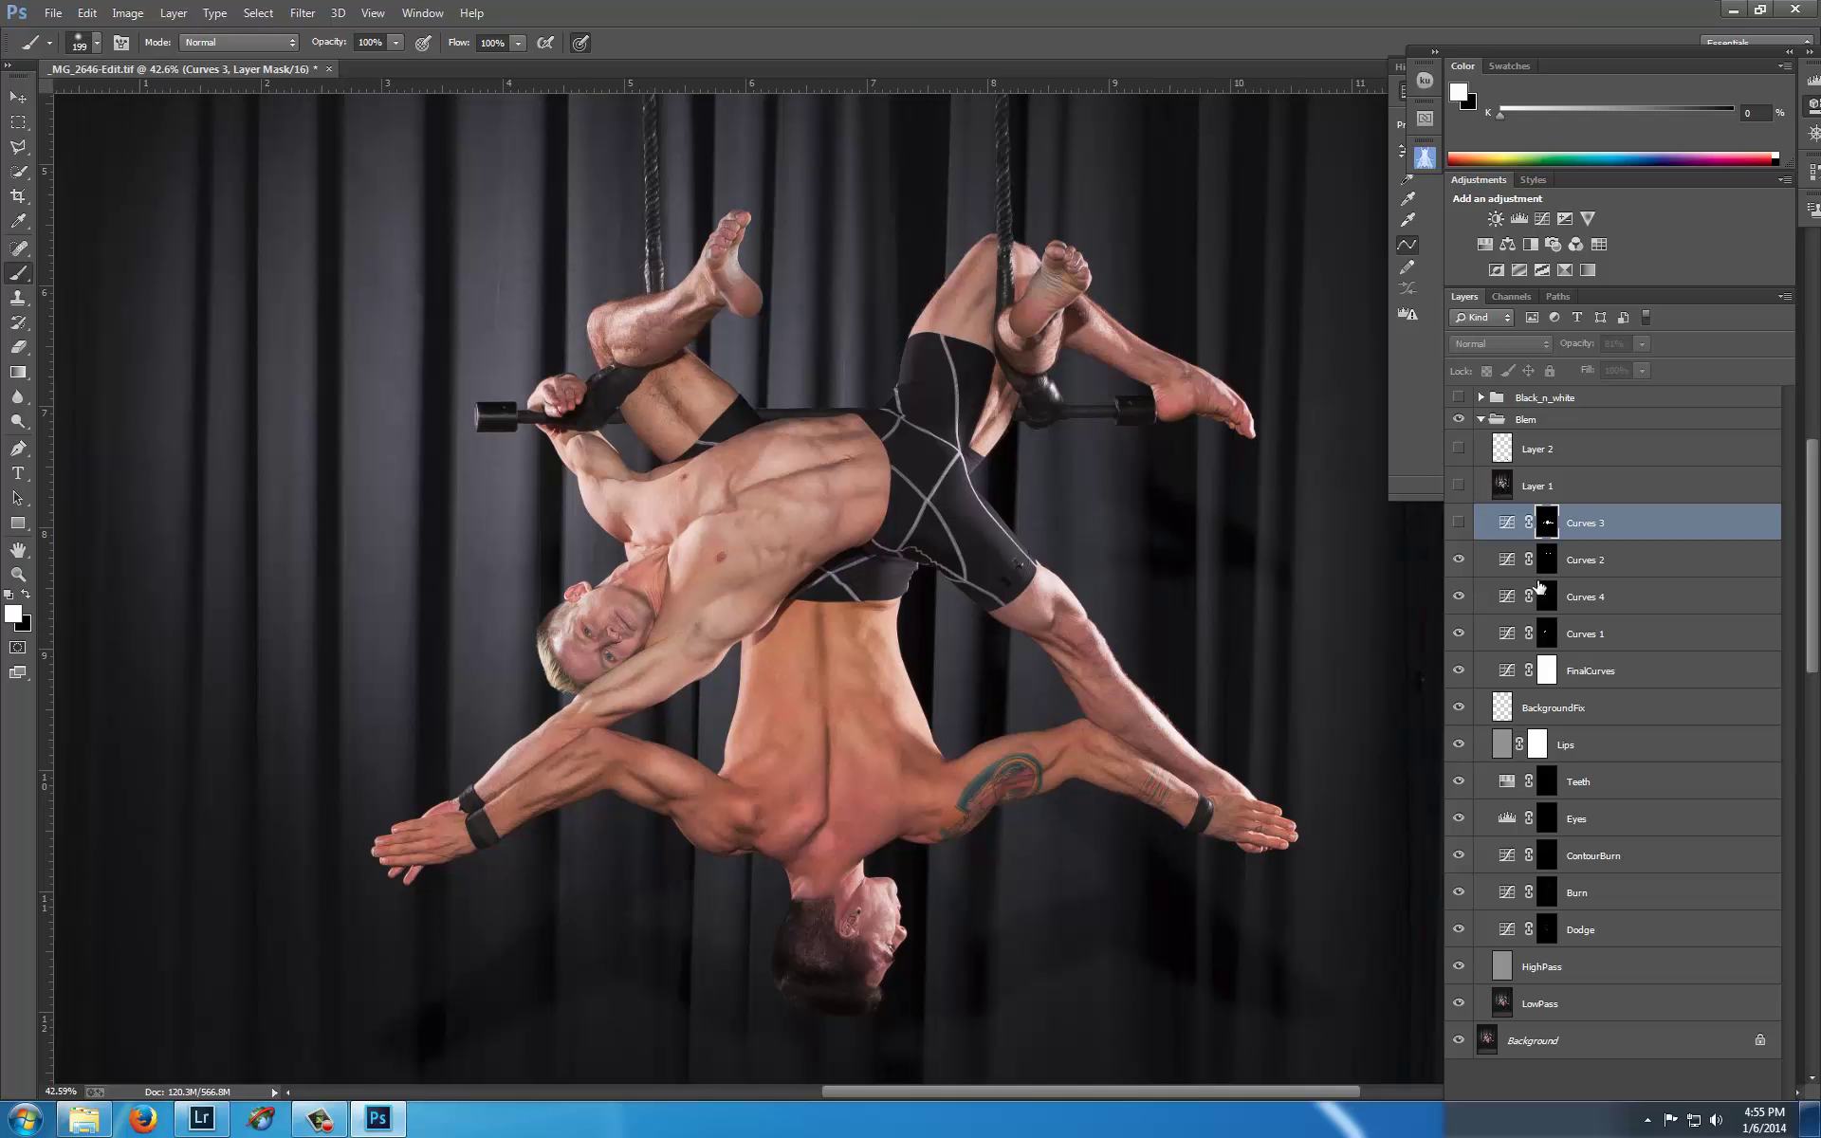
- Show Curves 3, compare it on the lower acrobat's back, and leave it on
{"action": "left_click", "coordinate": [1460, 523]}
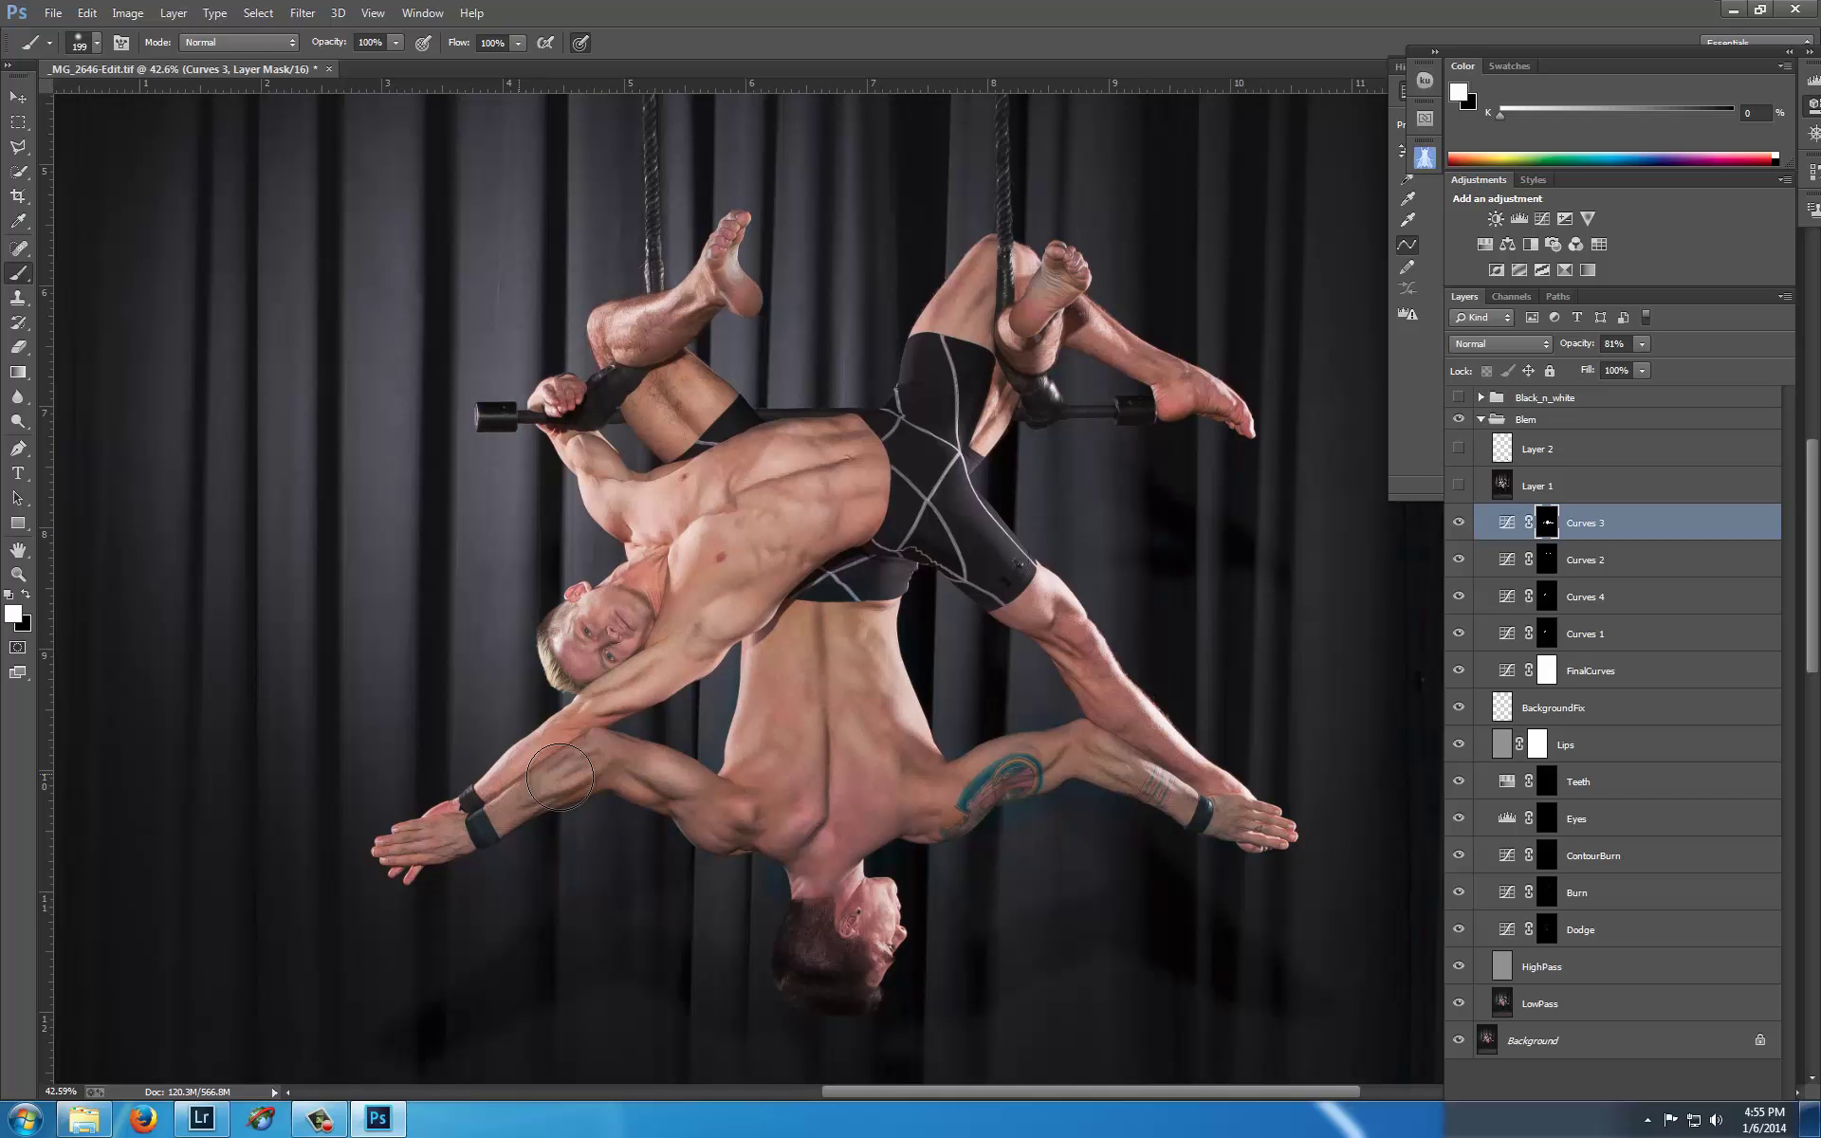
{"action": "scroll", "coordinate": [832, 832], "scroll_direction": "up", "scroll_amount": 2}
{"action": "scroll", "coordinate": [832, 832], "scroll_direction": "up", "scroll_amount": 1}
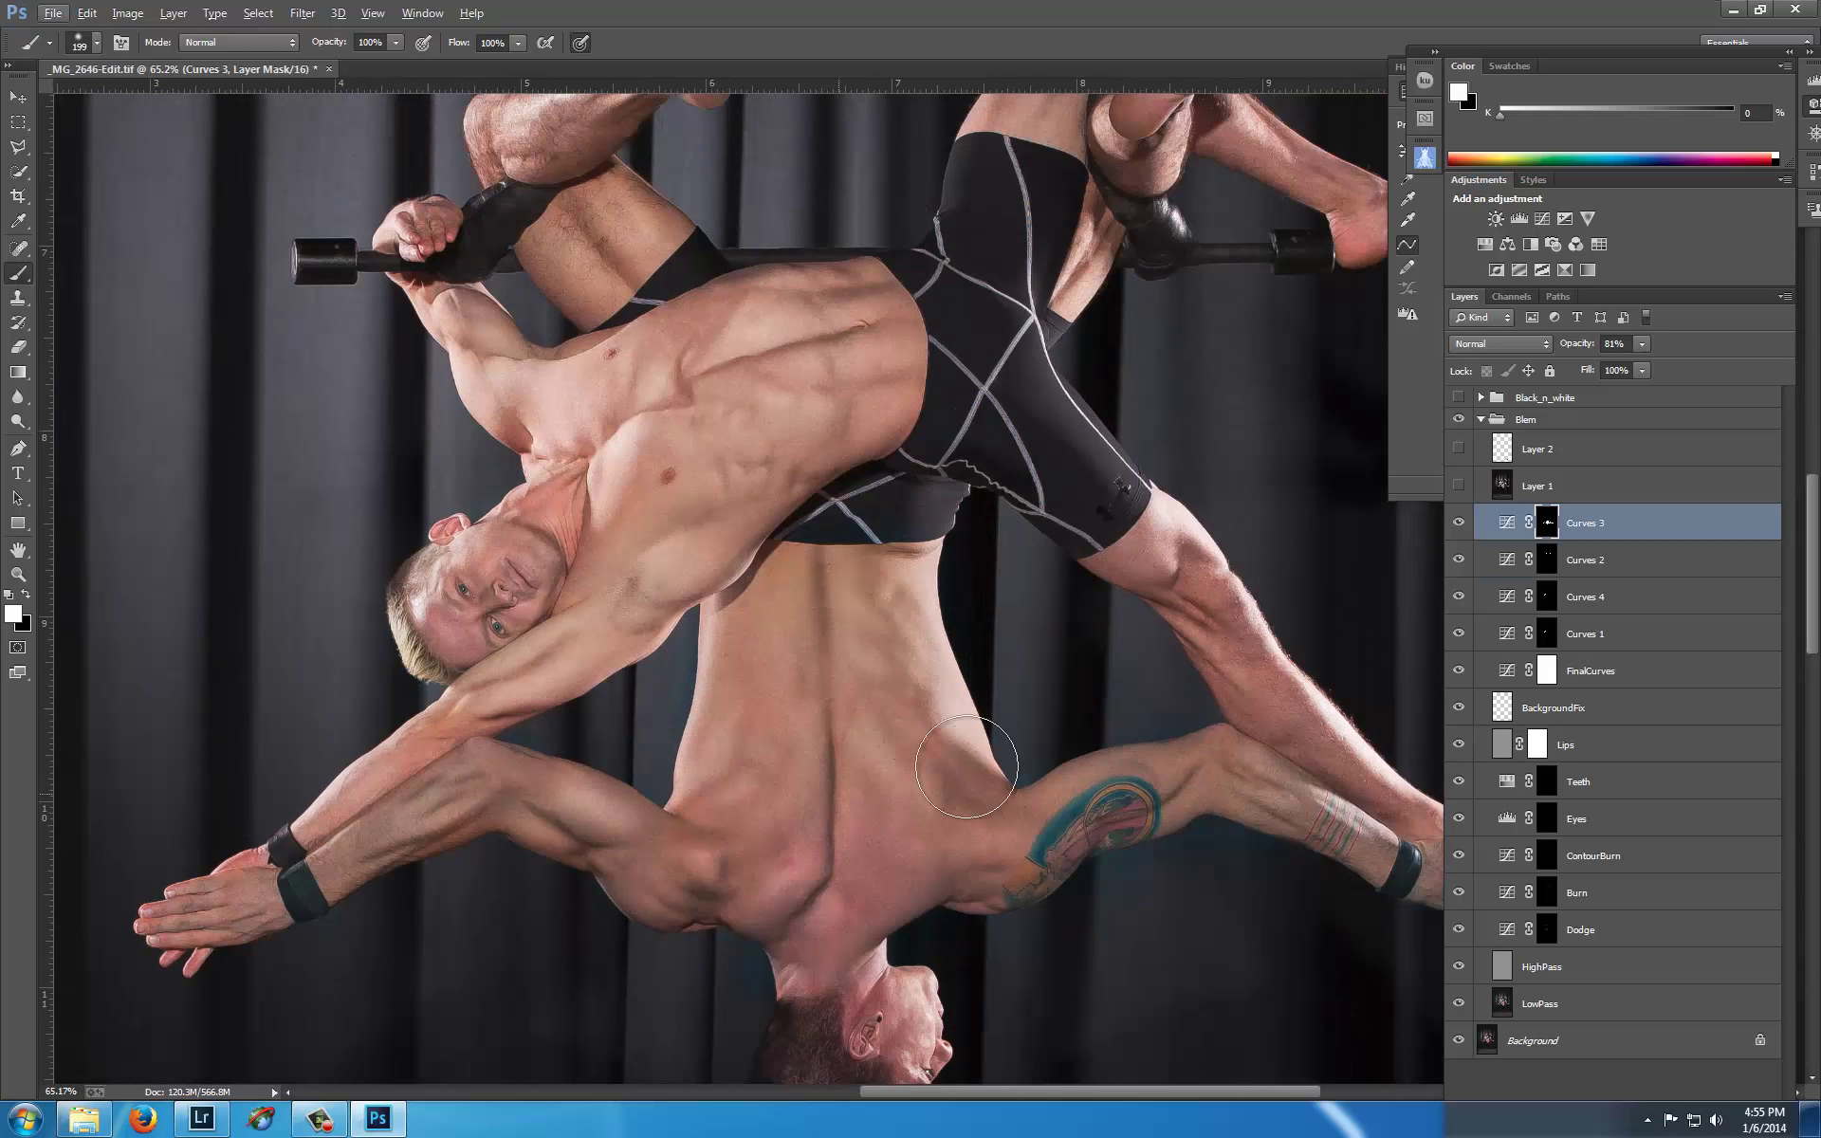
{"action": "scroll", "coordinate": [849, 929], "scroll_direction": "up", "scroll_amount": 1}
{"action": "left_click_drag", "start_coordinate": [852, 944], "coordinate": [845, 777]}
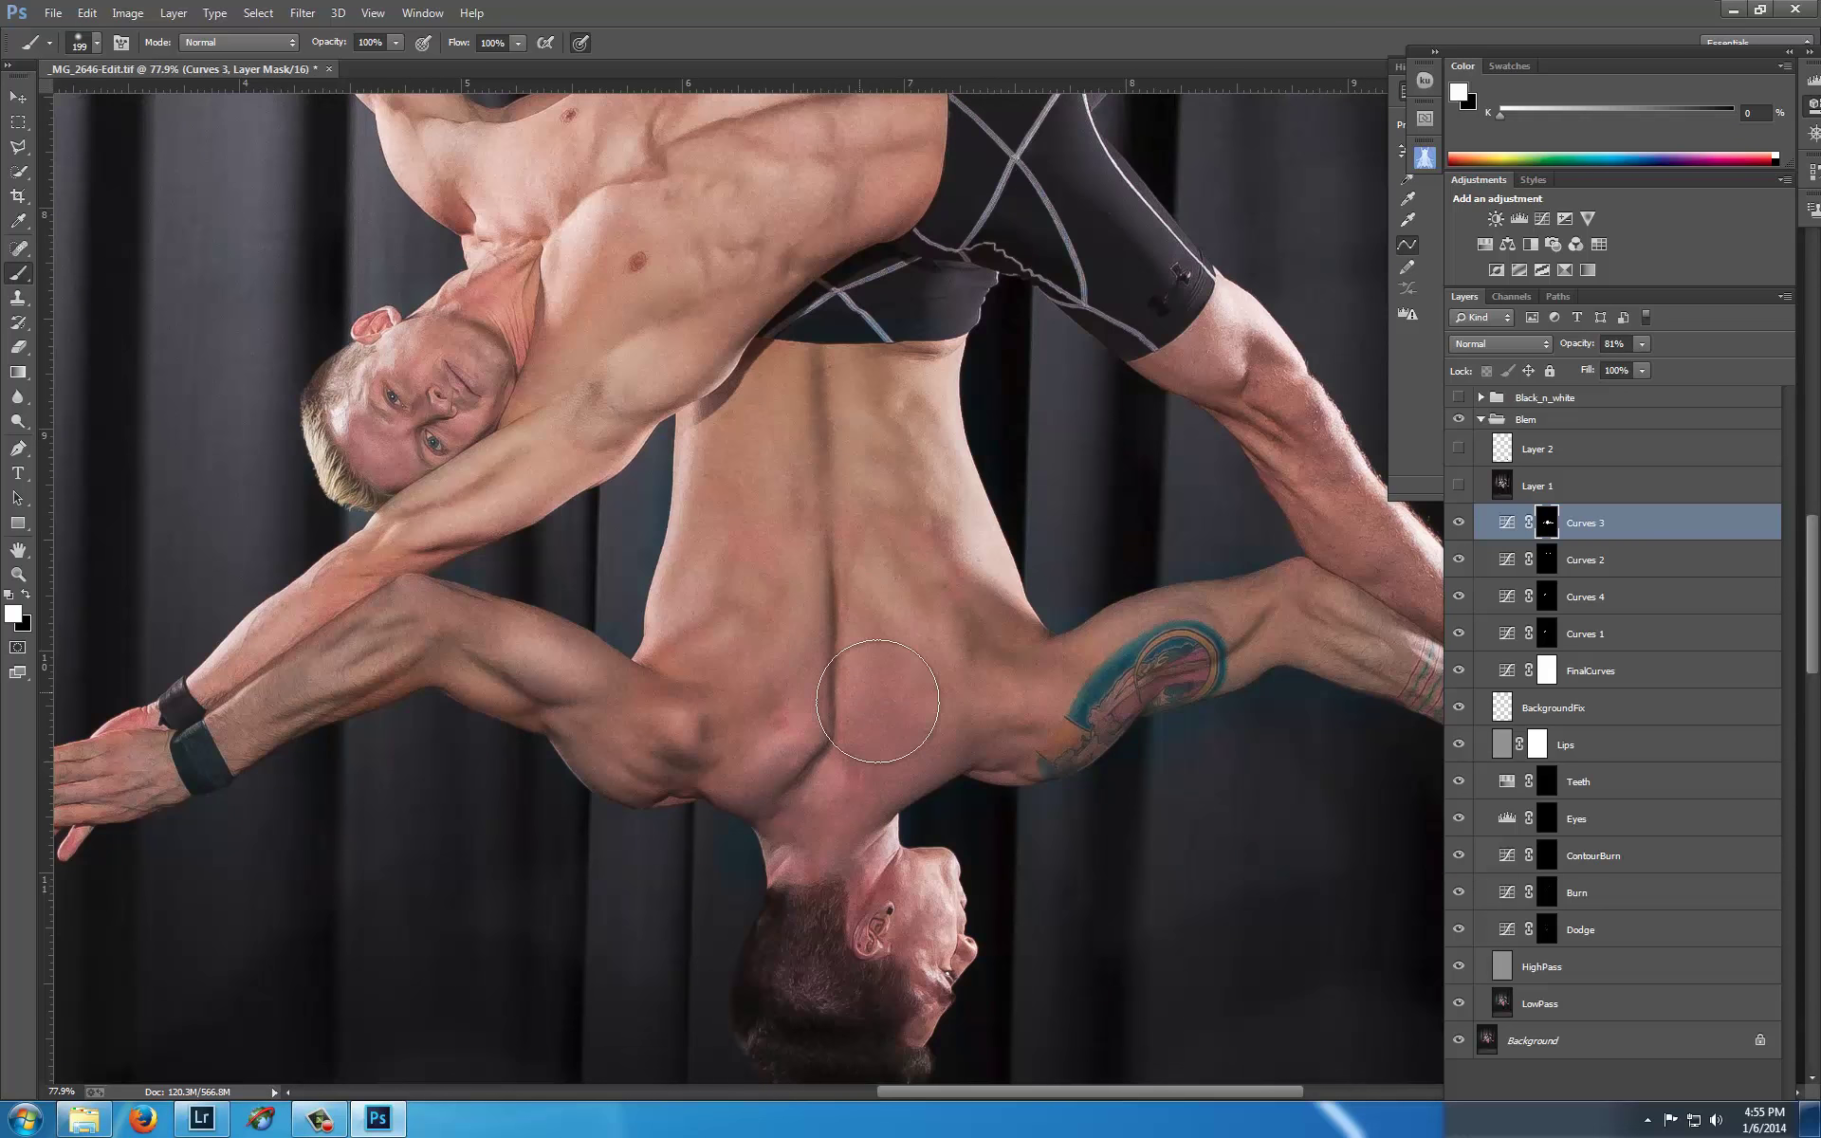
{"action": "scroll", "coordinate": [885, 680], "scroll_direction": "down", "scroll_amount": 4}
{"action": "key", "text": "alt"}
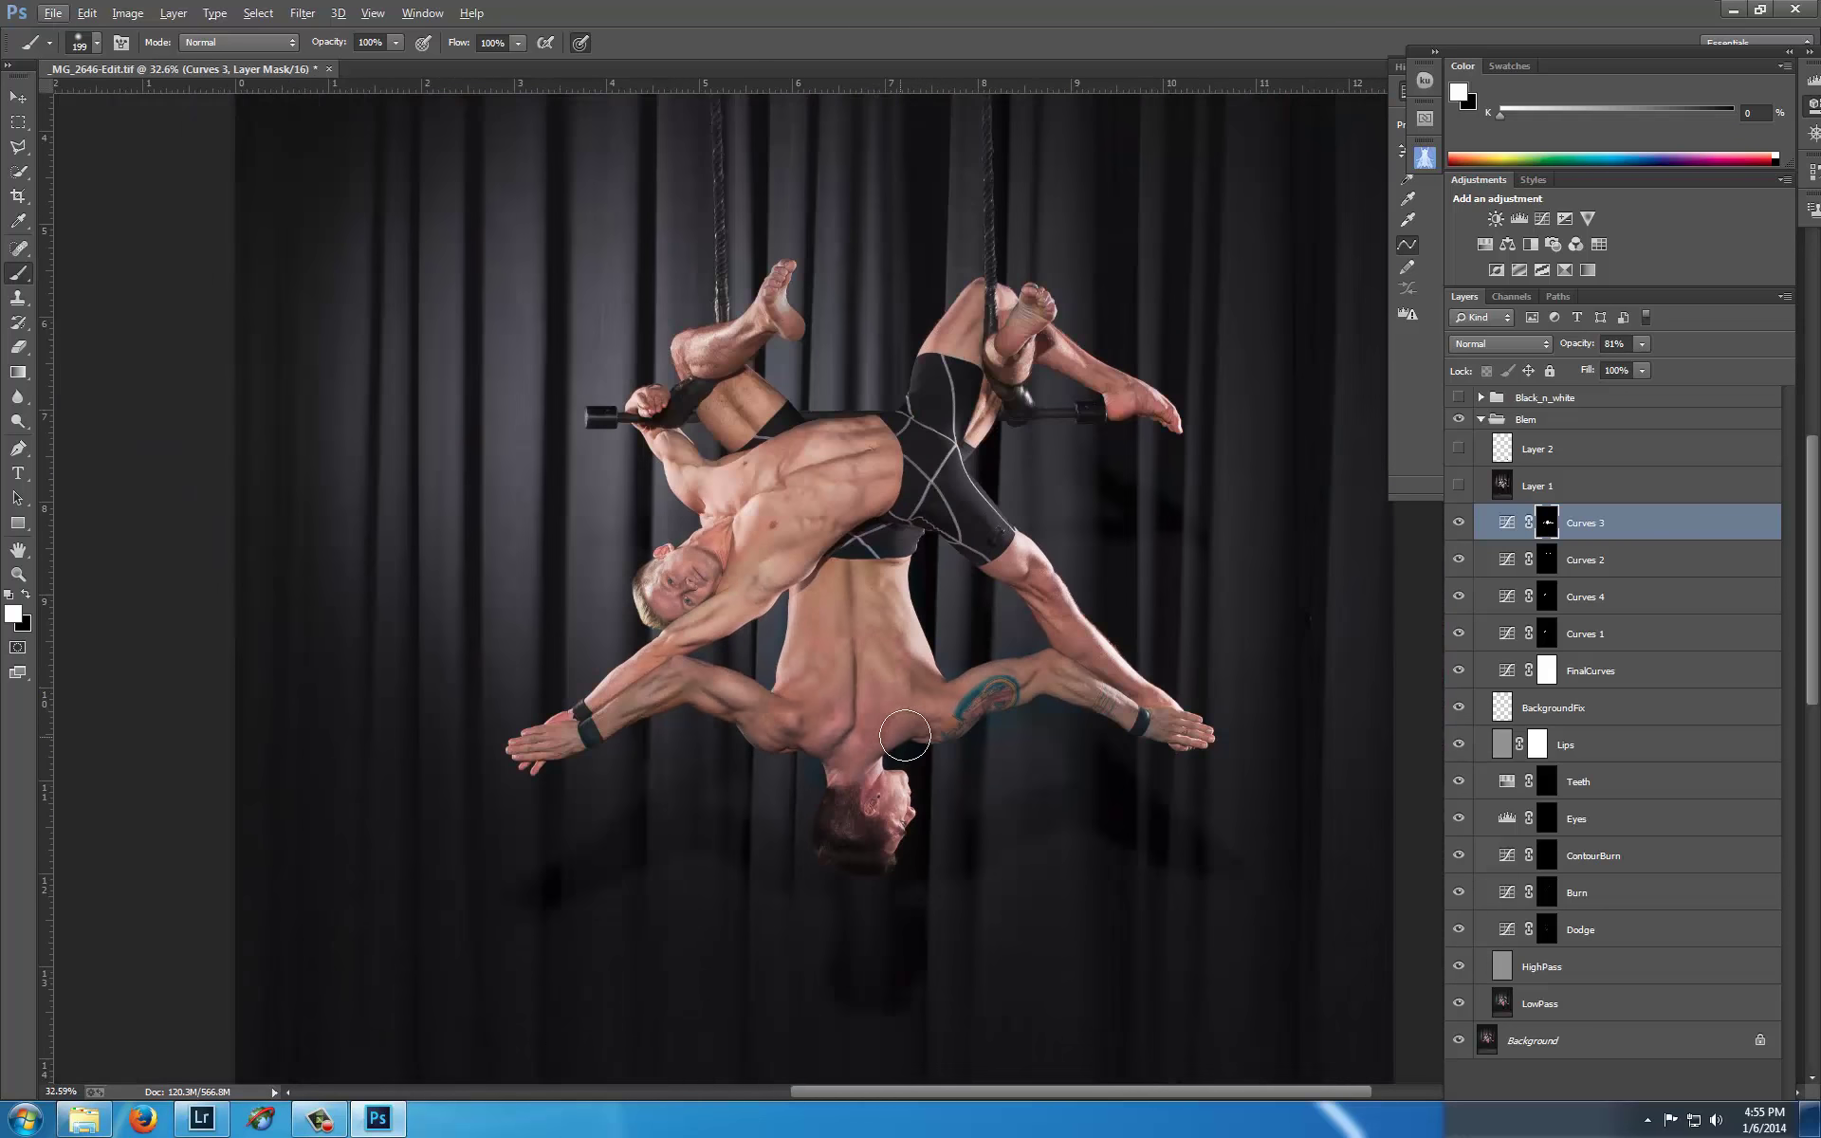
{"action": "left_click", "coordinate": [1458, 523]}
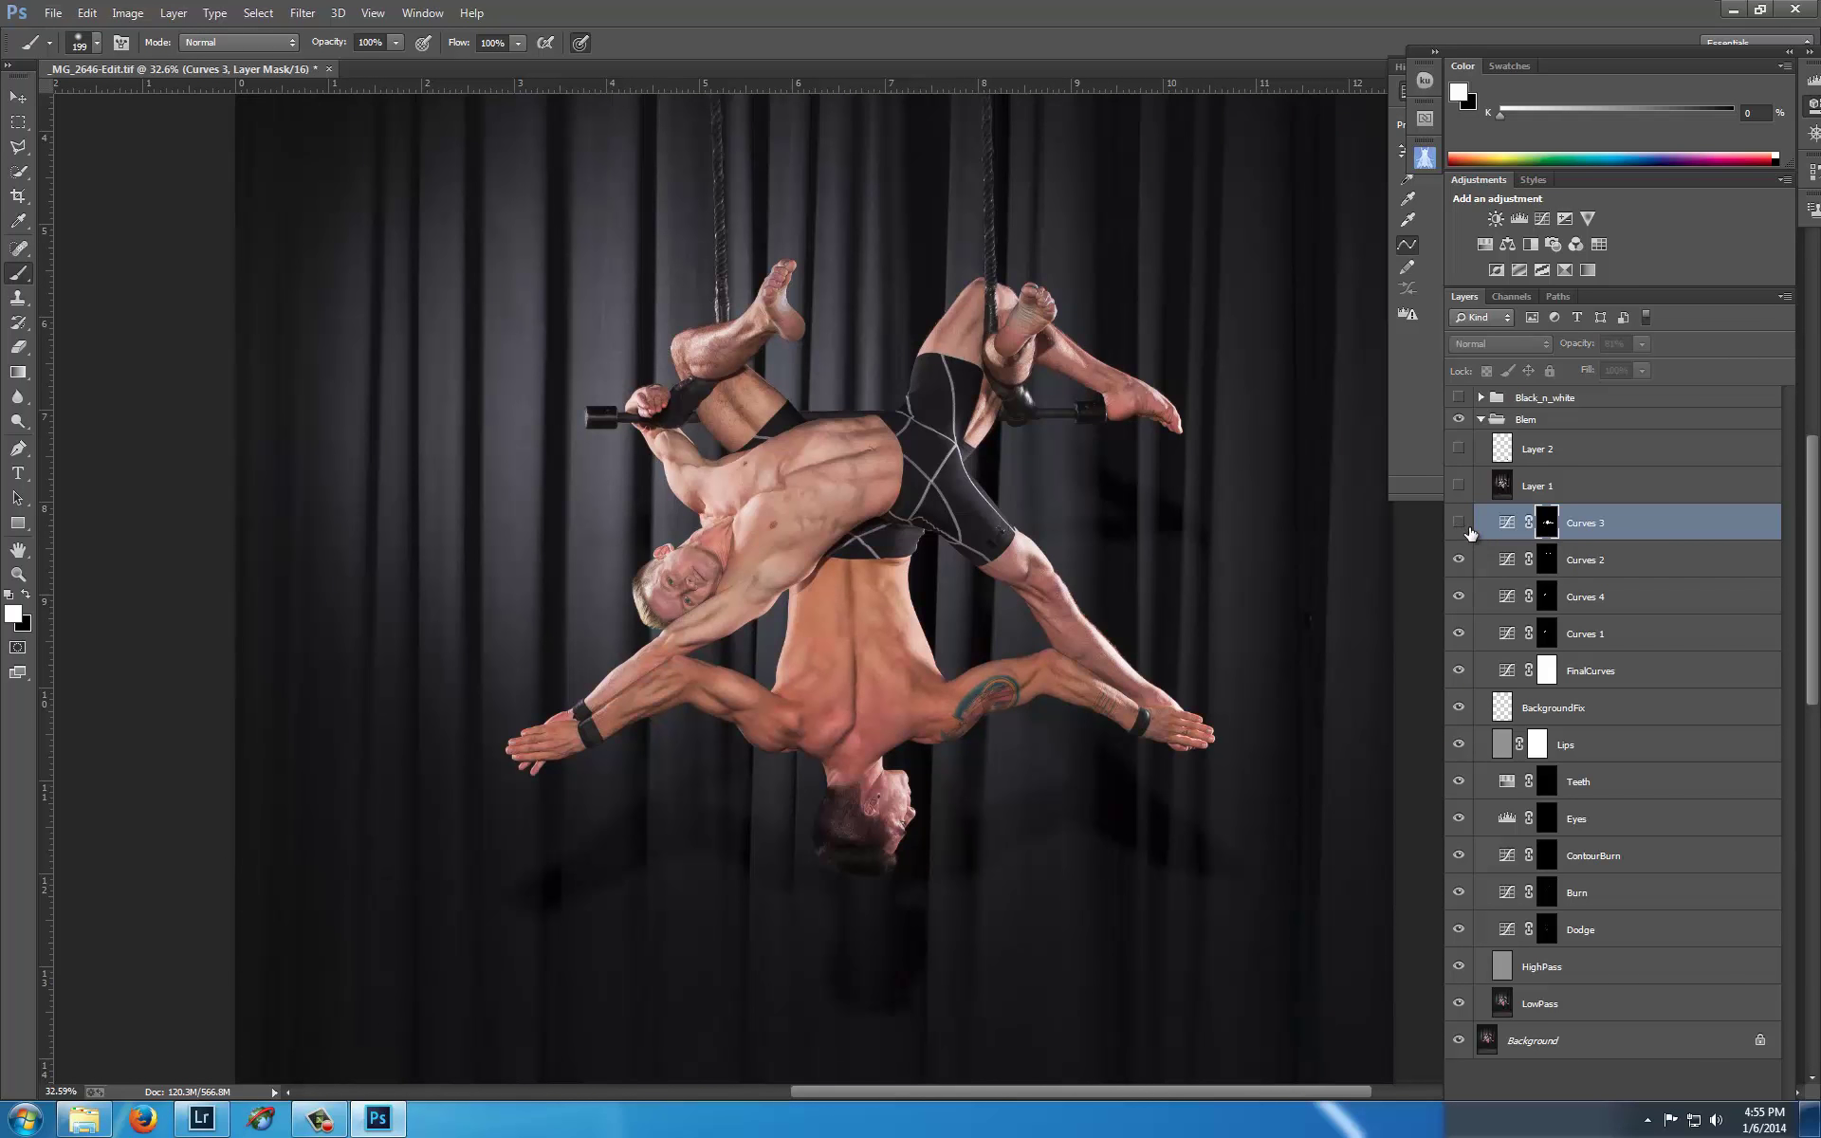
{"action": "left_click", "coordinate": [1468, 530]}
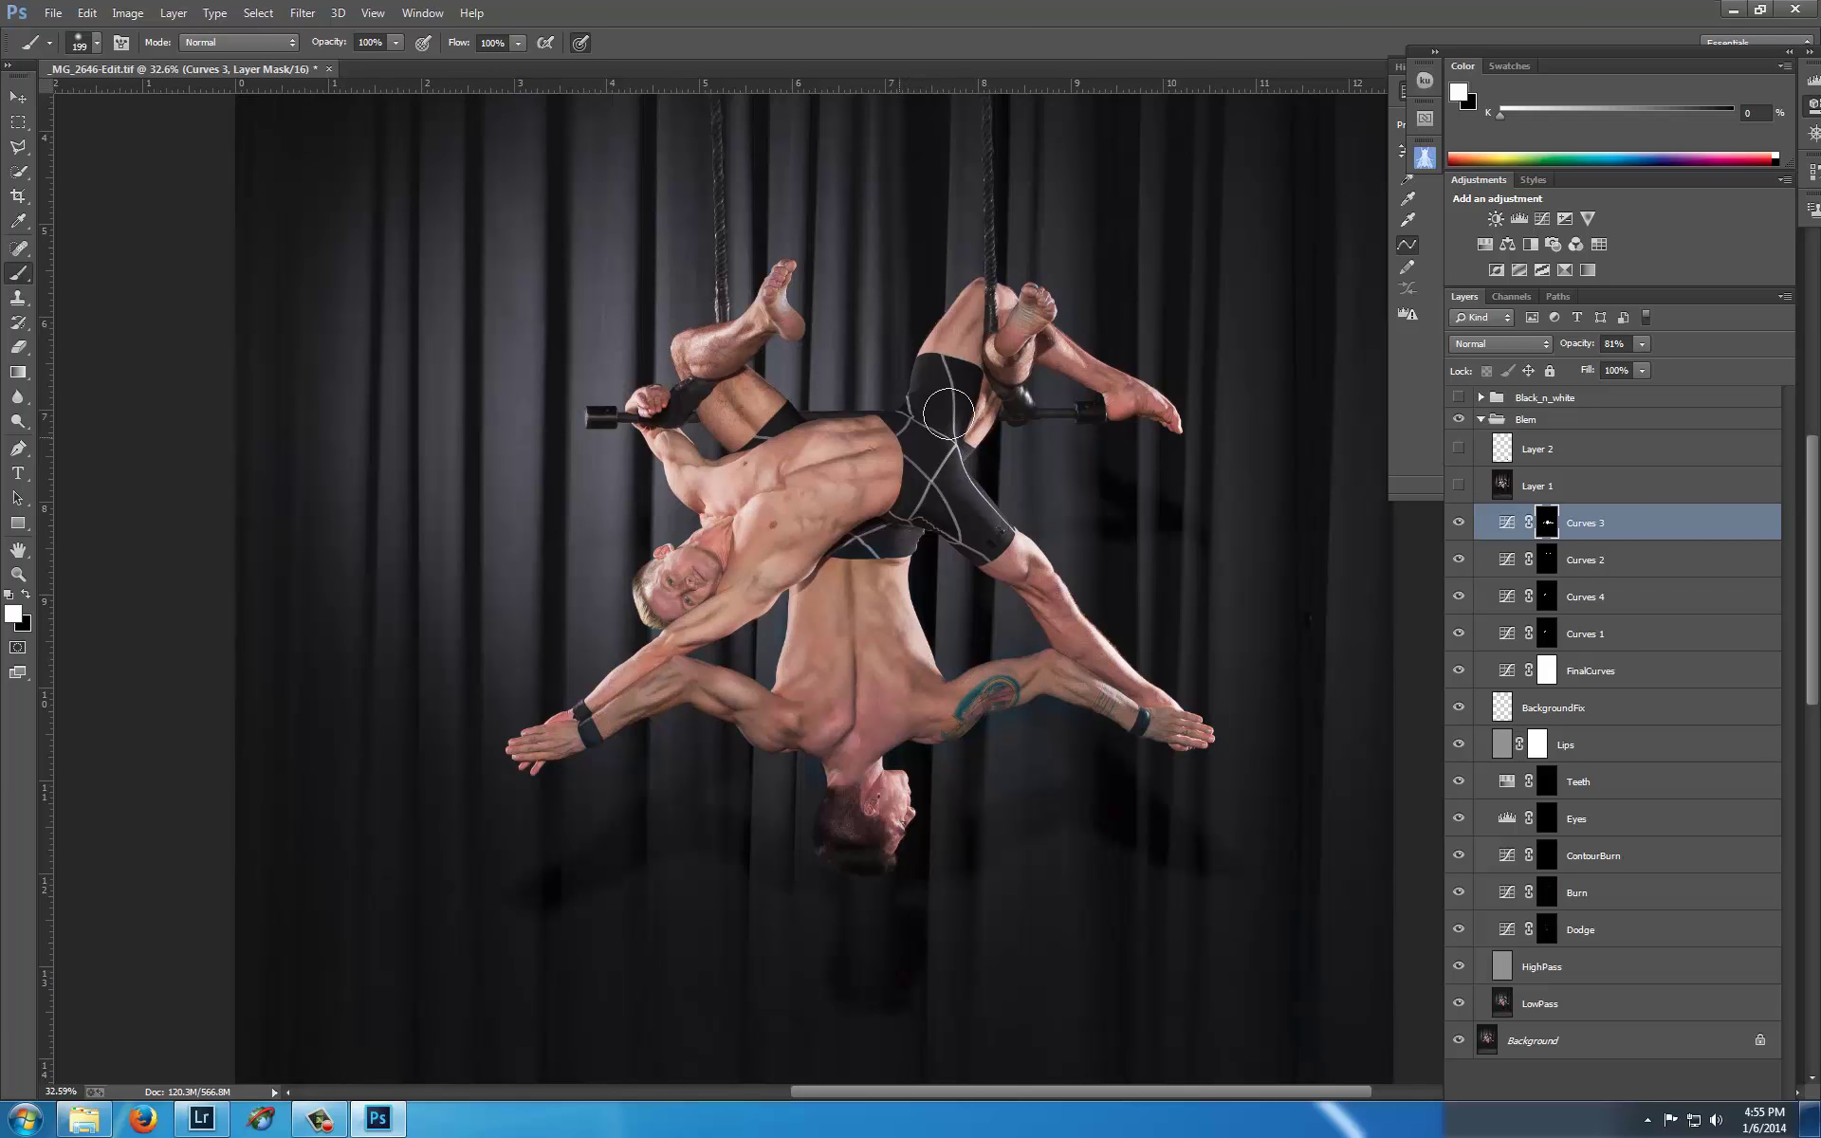
- Show Layer 1 to add the stage floor beneath the acrobats and pan over it
{"action": "scroll", "coordinate": [725, 604], "scroll_direction": "up", "scroll_amount": 1}
{"action": "scroll", "coordinate": [725, 604], "scroll_direction": "up", "scroll_amount": 3}
{"action": "scroll", "coordinate": [1313, 566], "scroll_direction": "down", "scroll_amount": 4}
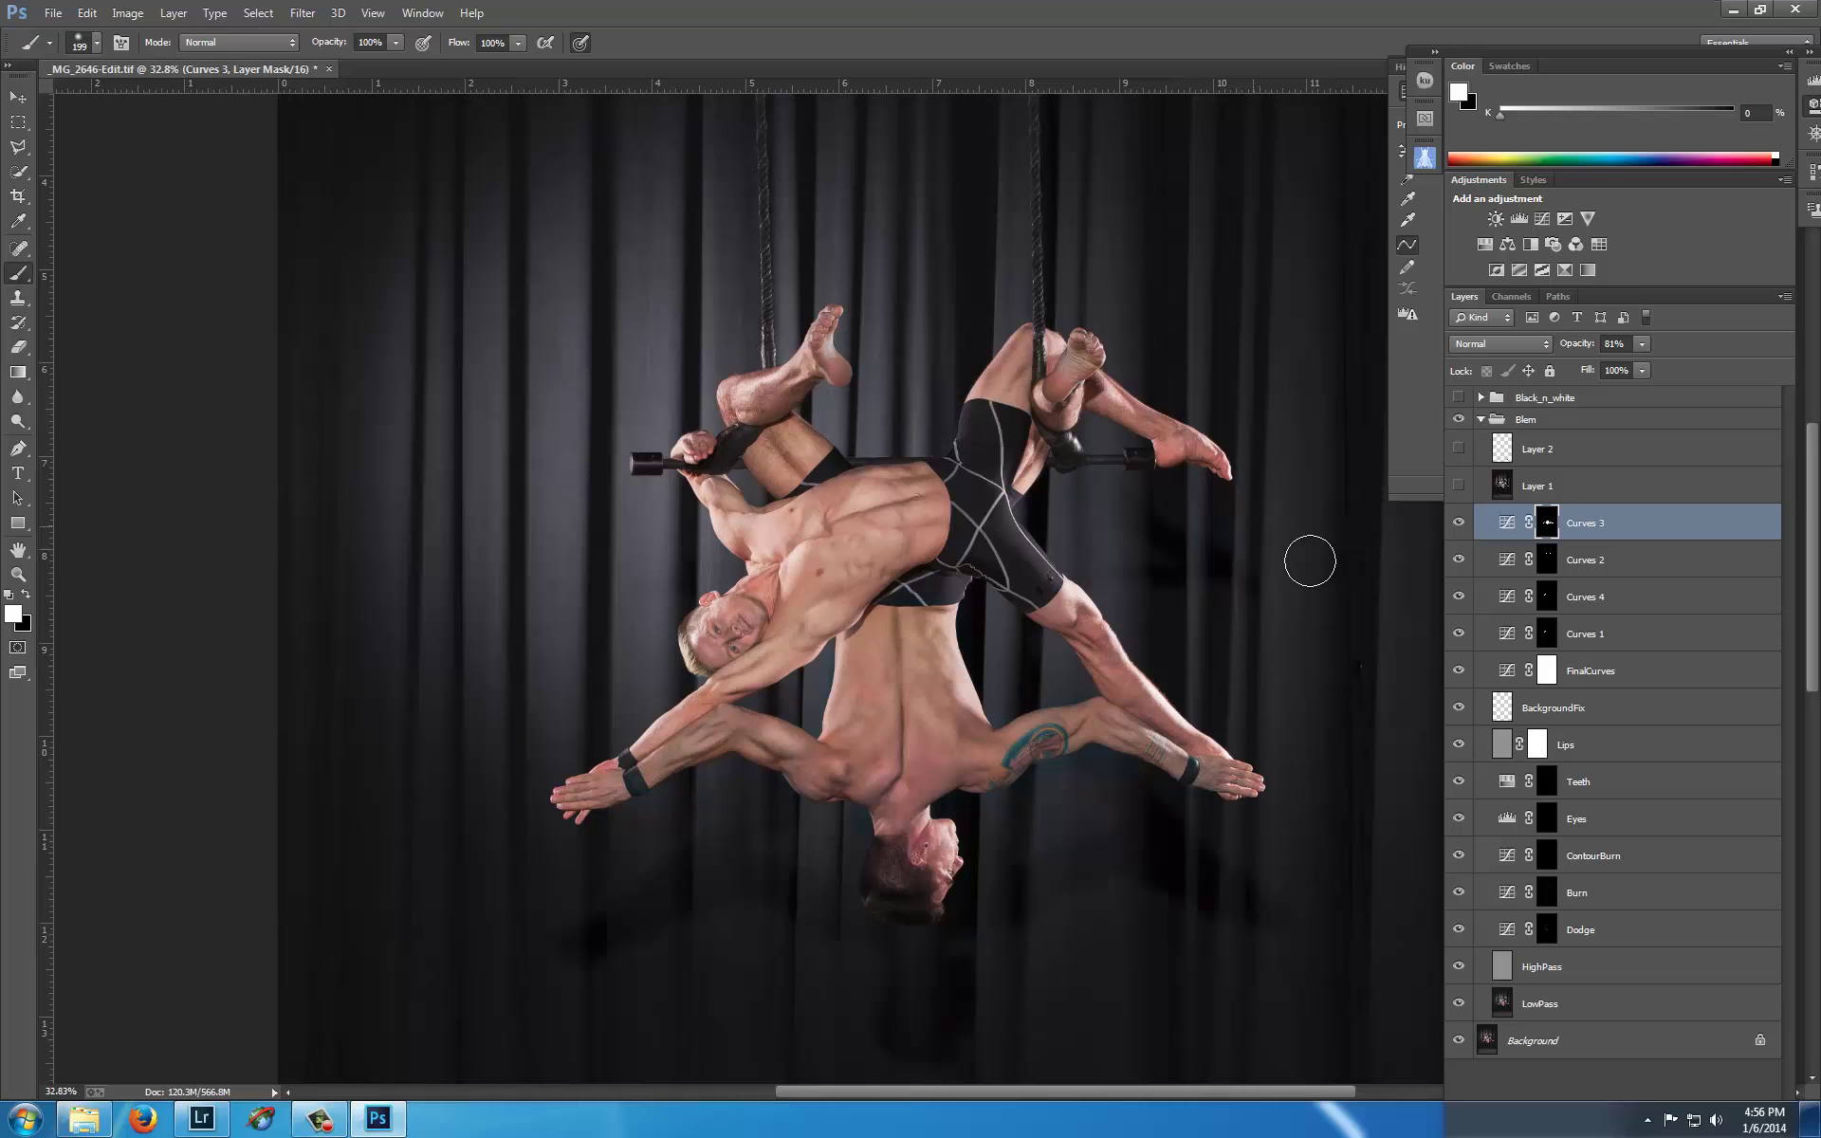
{"action": "scroll", "coordinate": [586, 572], "scroll_direction": "down", "scroll_amount": 1}
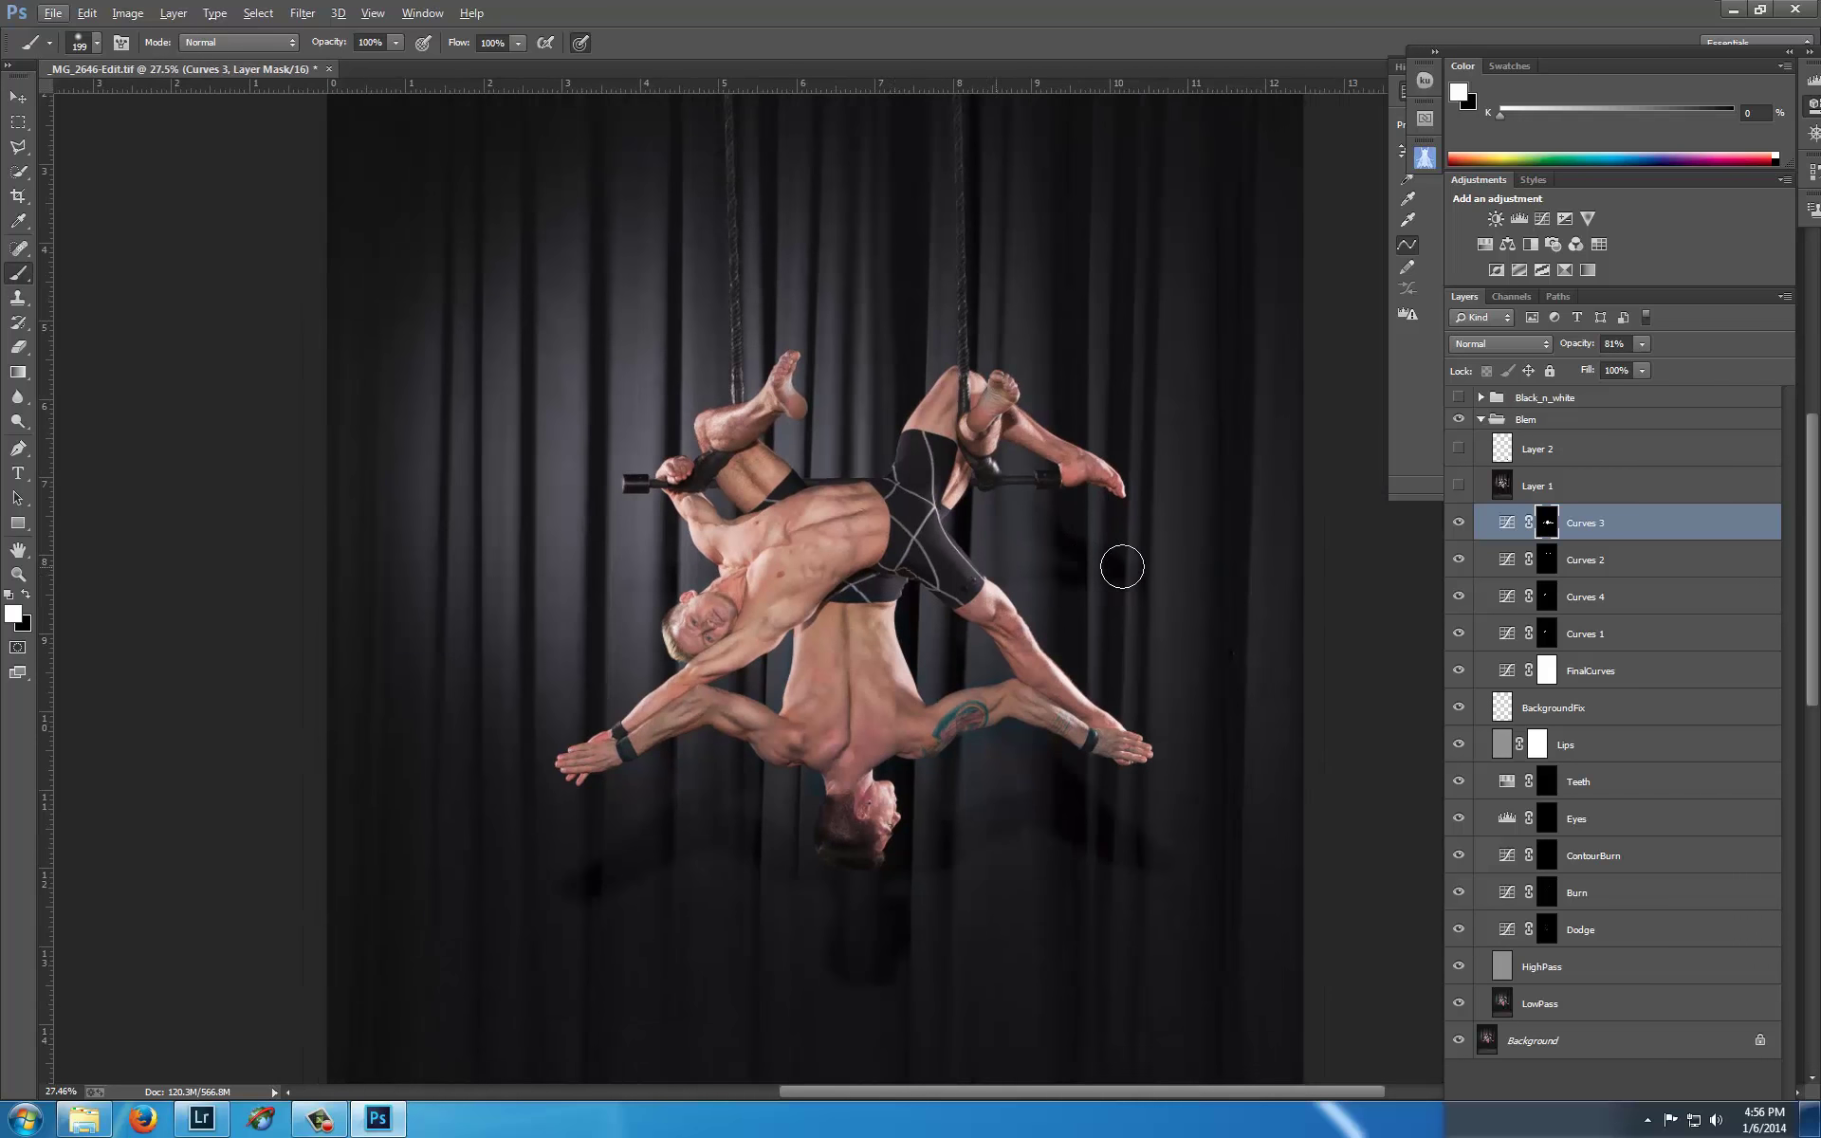
{"action": "left_click", "coordinate": [1459, 486]}
{"action": "scroll", "coordinate": [858, 706], "scroll_direction": "down", "scroll_amount": 2}
{"action": "scroll", "coordinate": [1005, 678], "scroll_direction": "up", "scroll_amount": 1}
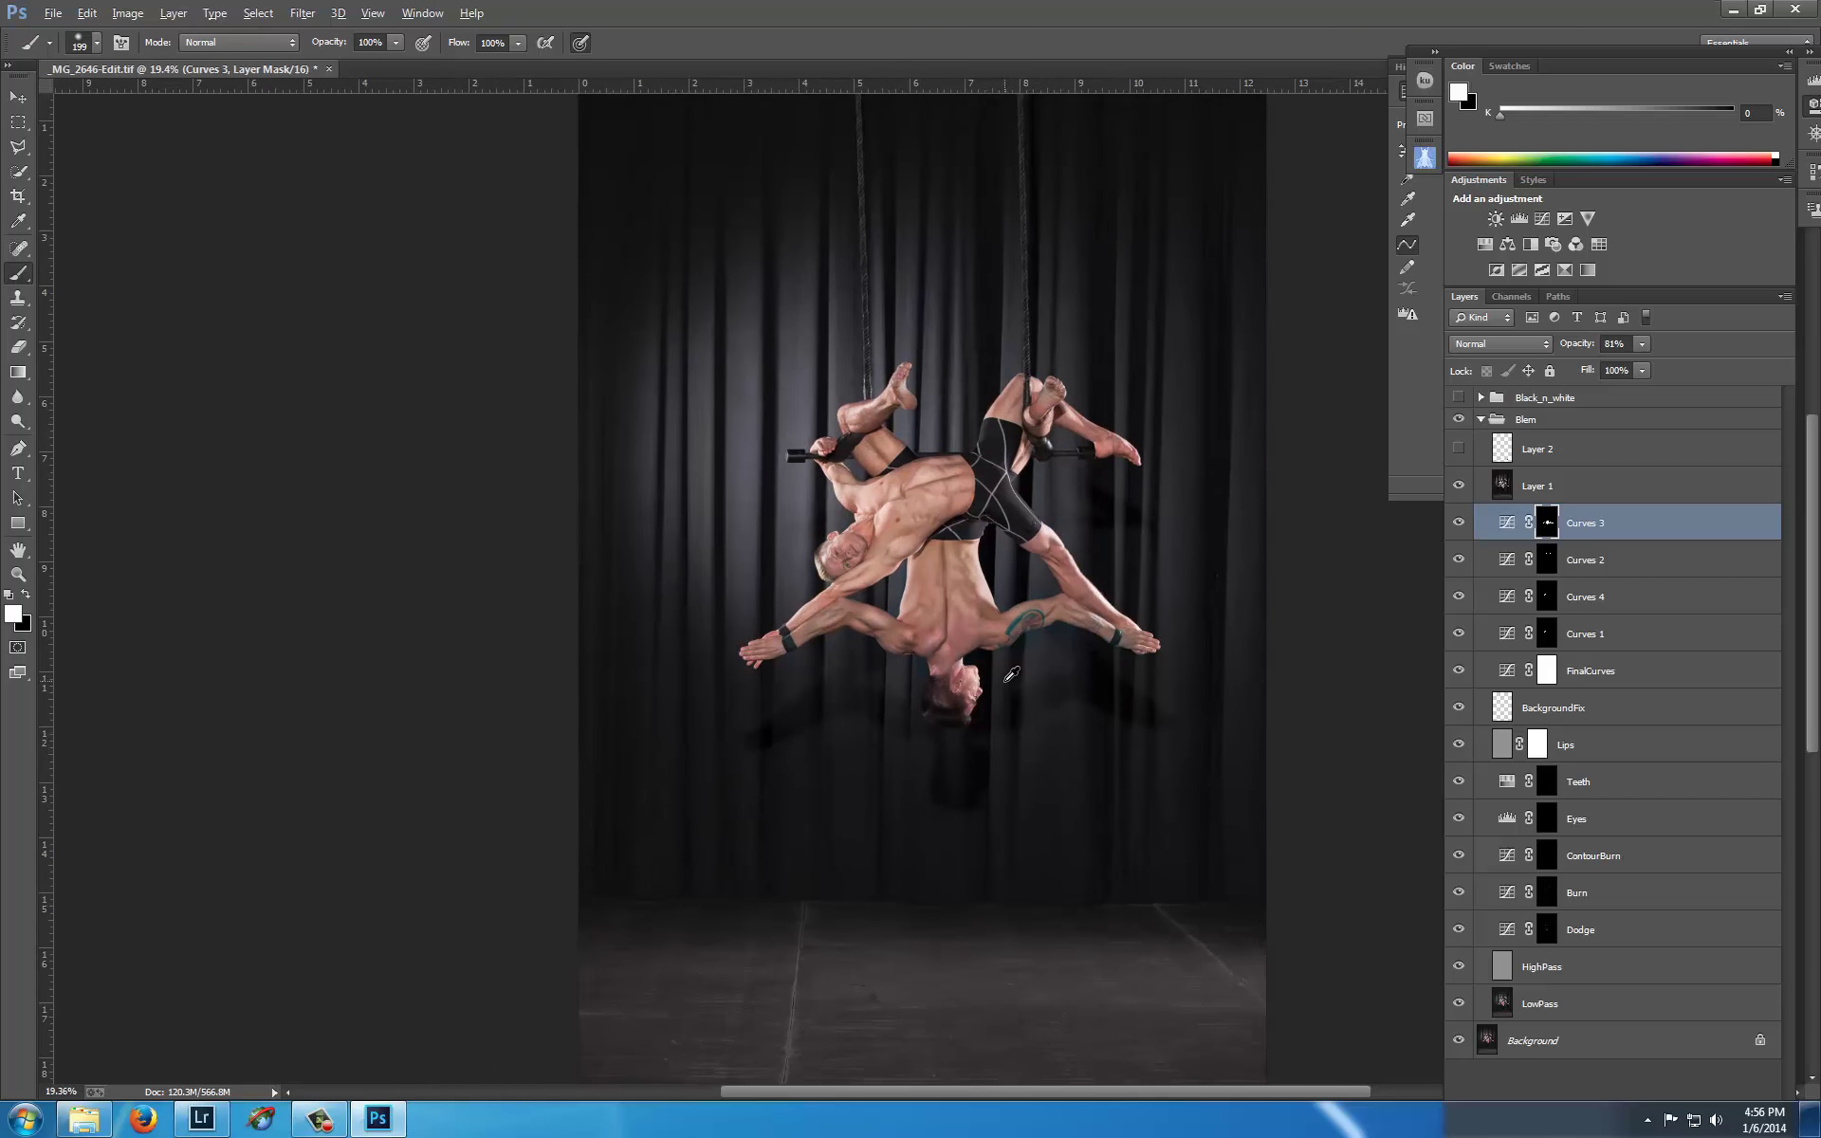
{"action": "scroll", "coordinate": [1010, 674], "scroll_direction": "down", "scroll_amount": 1}
{"action": "scroll", "coordinate": [1010, 674], "scroll_direction": "up", "scroll_amount": 1}
{"action": "left_click_drag", "start_coordinate": [1048, 605], "coordinate": [1009, 598]}
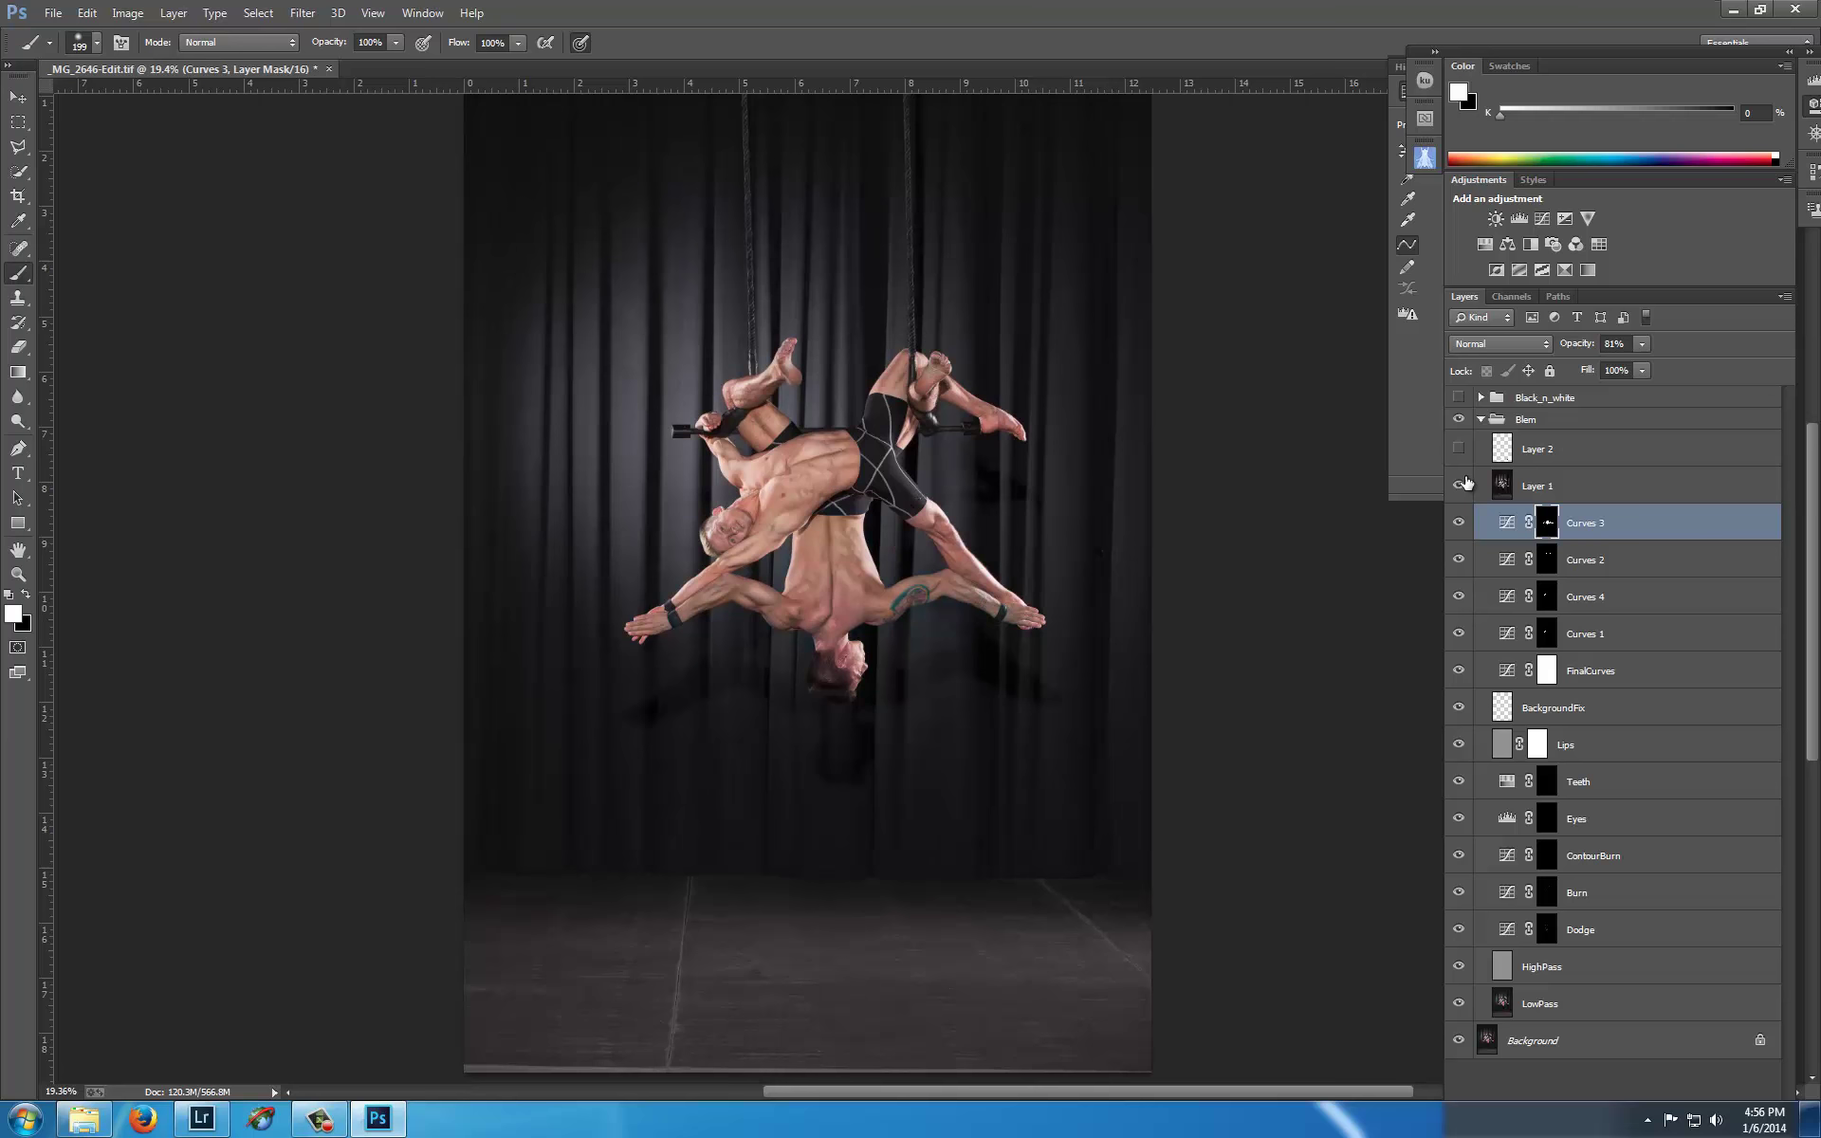
- Hide Layer 2, then turn the Blem group and Layer 2 back on
{"action": "scroll", "coordinate": [1036, 564], "scroll_direction": "up", "scroll_amount": 2}
{"action": "scroll", "coordinate": [1034, 550], "scroll_direction": "down", "scroll_amount": 2}
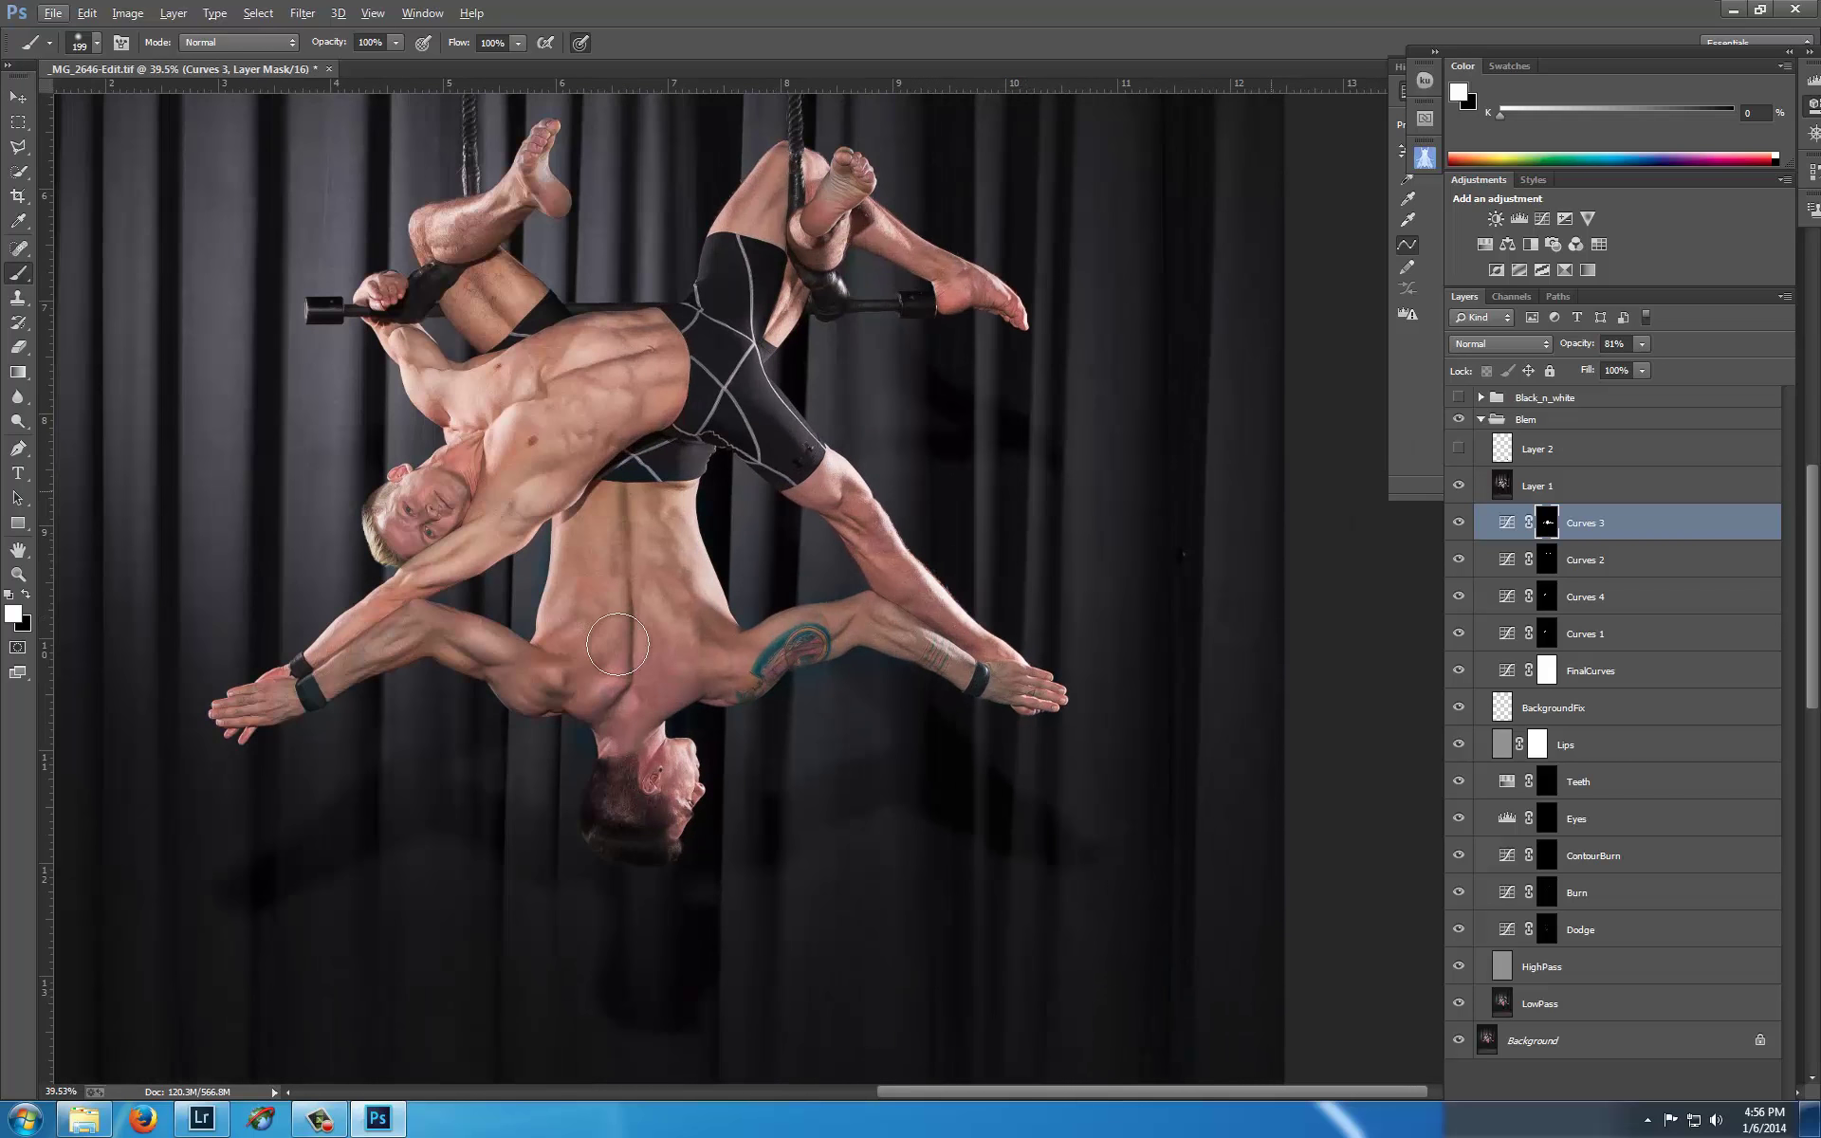
{"action": "scroll", "coordinate": [983, 602], "scroll_direction": "up", "scroll_amount": 2}
{"action": "scroll", "coordinate": [704, 664], "scroll_direction": "up", "scroll_amount": 1}
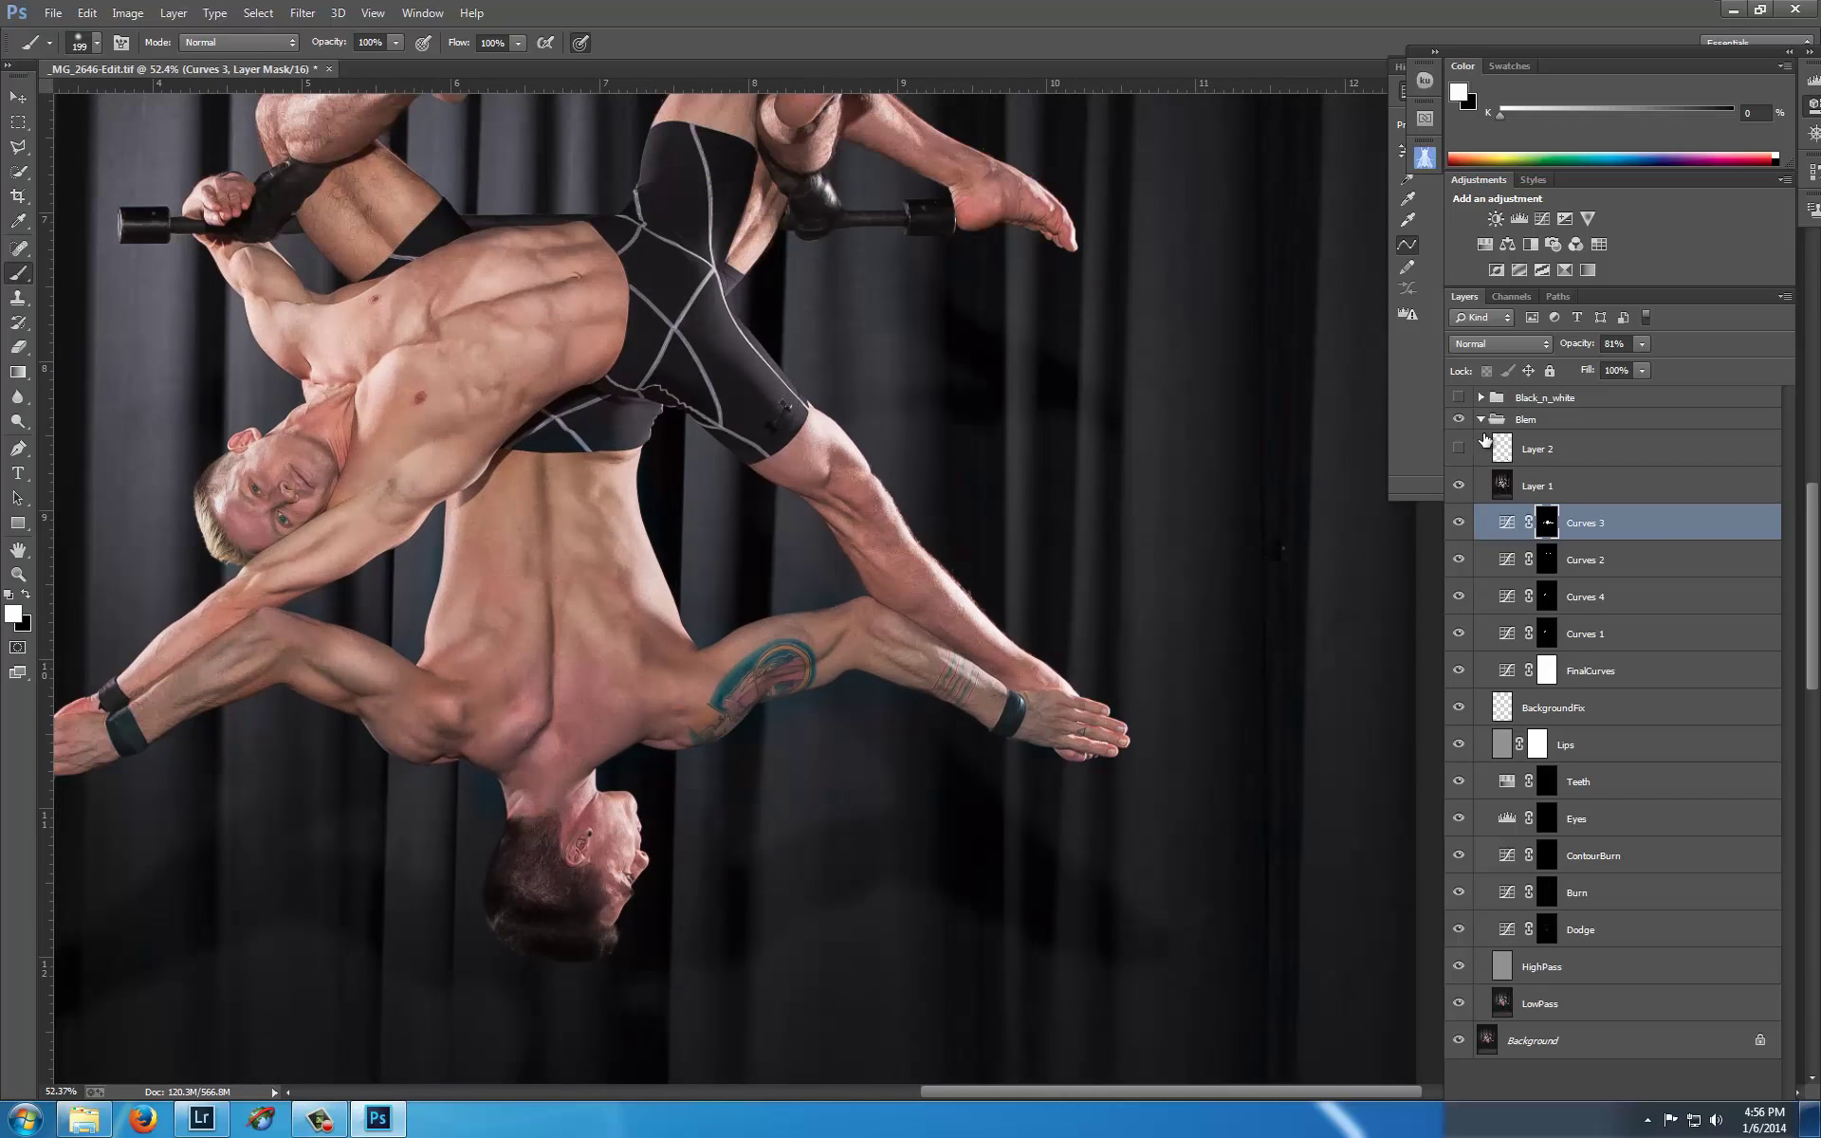
{"action": "scroll", "coordinate": [1028, 553], "scroll_direction": "up", "scroll_amount": 2}
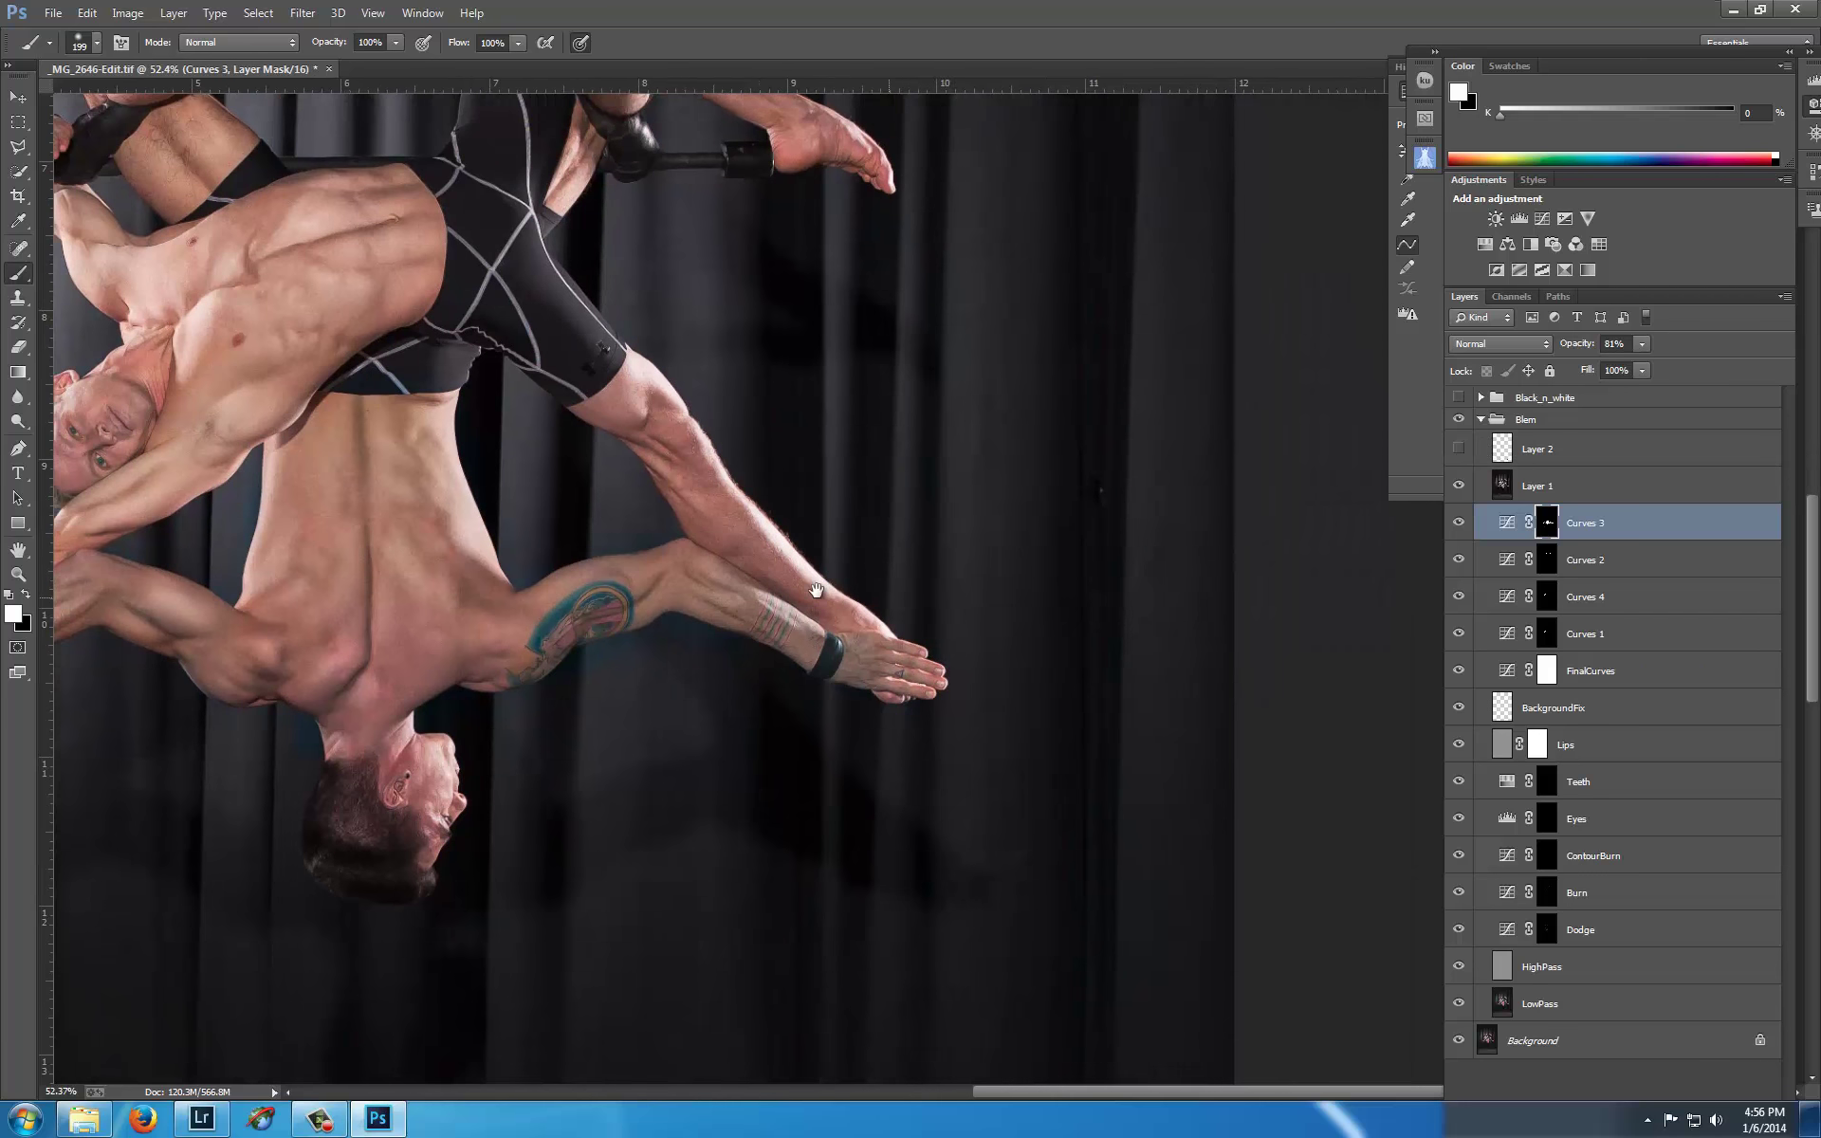
{"action": "scroll", "coordinate": [1062, 524], "scroll_direction": "up", "scroll_amount": 2}
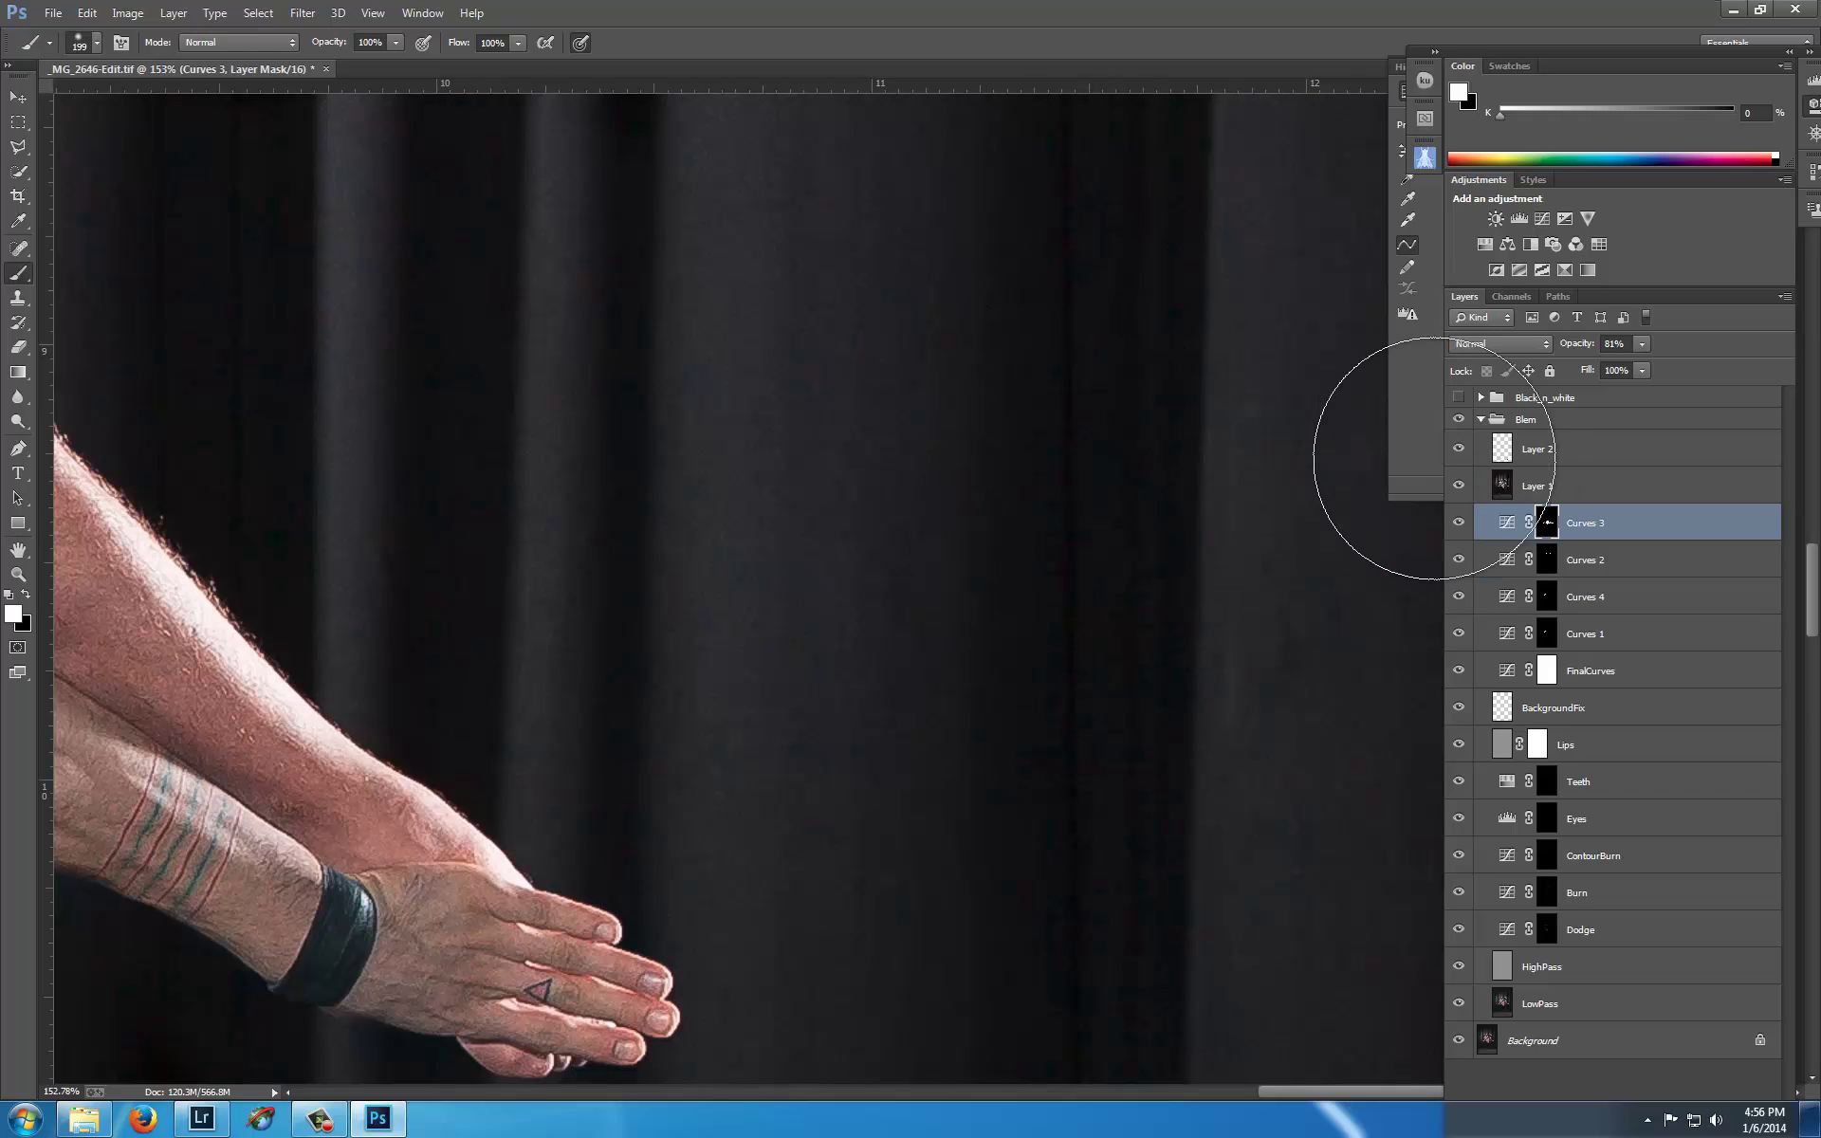
{"action": "scroll", "coordinate": [736, 598], "scroll_direction": "down", "scroll_amount": 4}
{"action": "left_click_drag", "start_coordinate": [657, 710], "coordinate": [807, 598]}
{"action": "scroll", "coordinate": [807, 597], "scroll_direction": "up", "scroll_amount": 2}
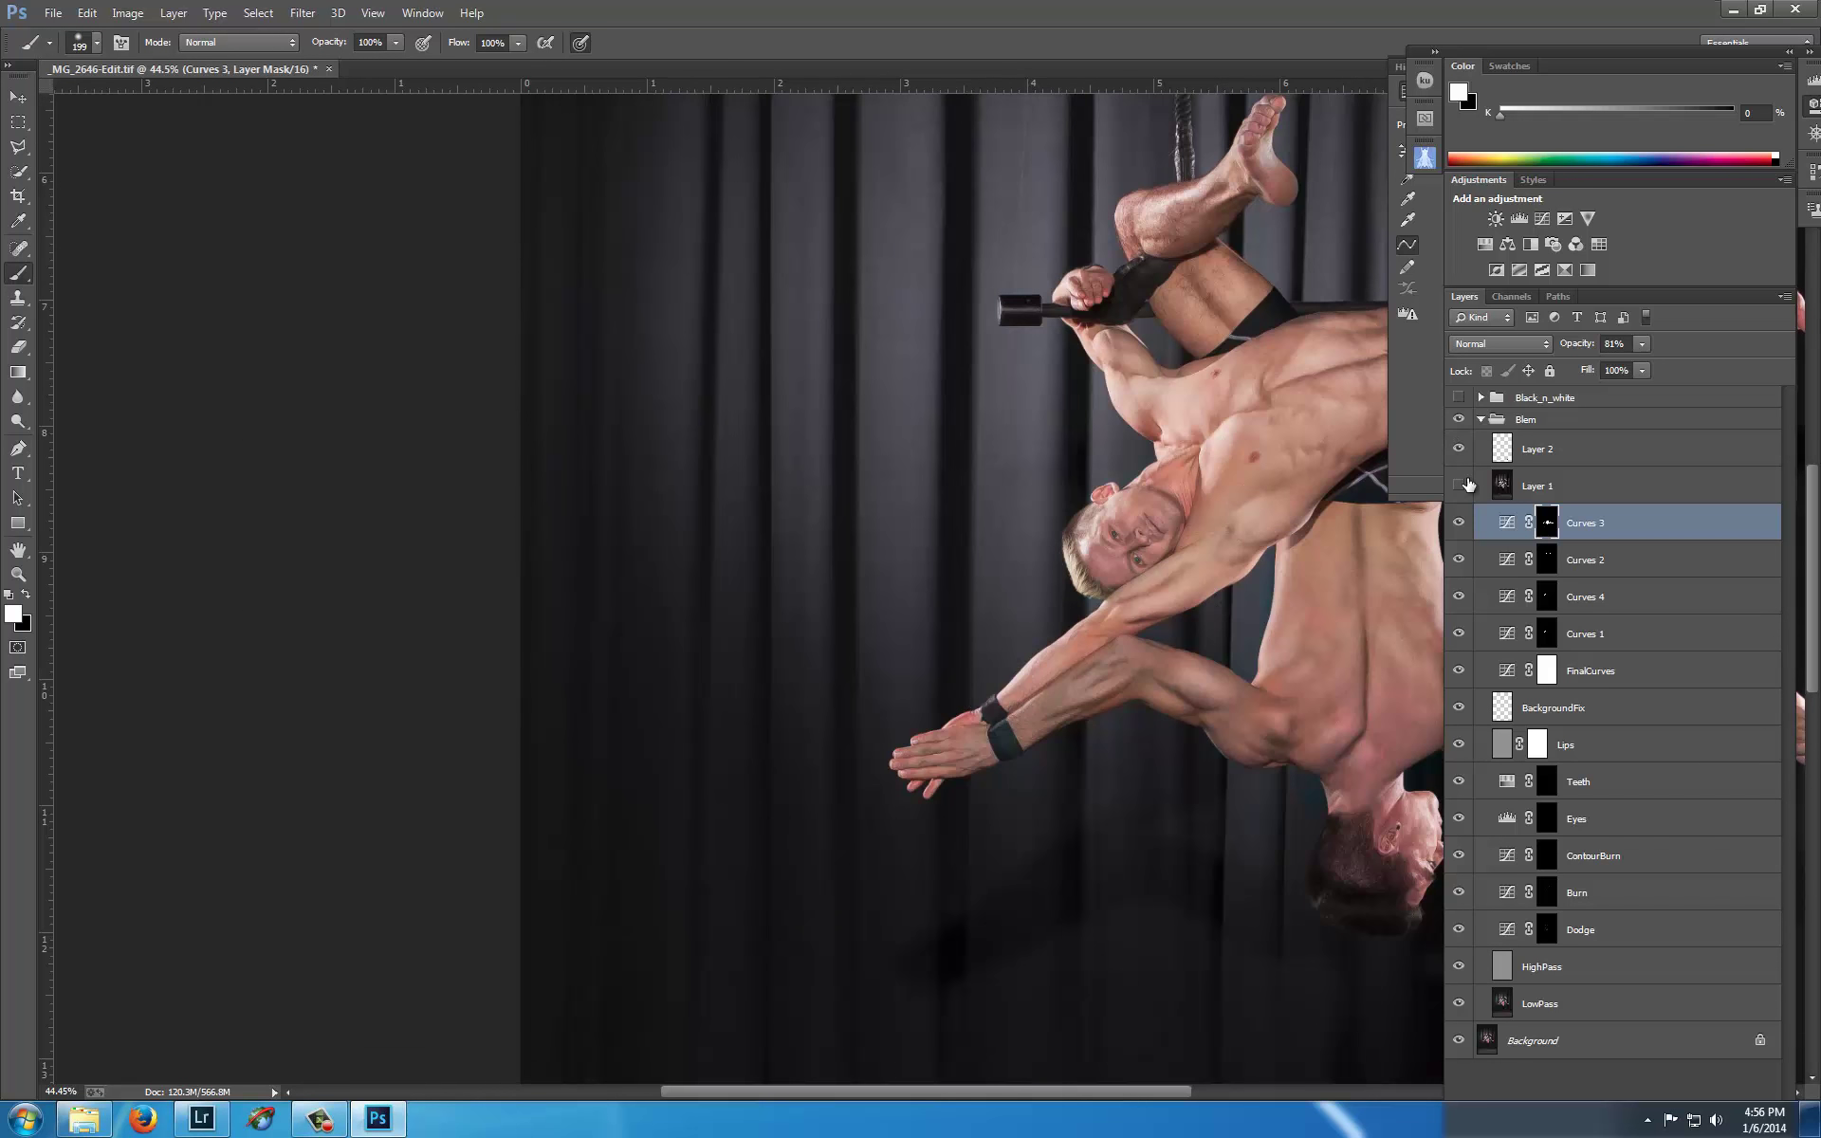
{"action": "left_click", "coordinate": [1459, 449]}
{"action": "left_click_drag", "start_coordinate": [758, 619], "coordinate": [902, 556]}
{"action": "scroll", "coordinate": [902, 556], "scroll_direction": "down", "scroll_amount": 3}
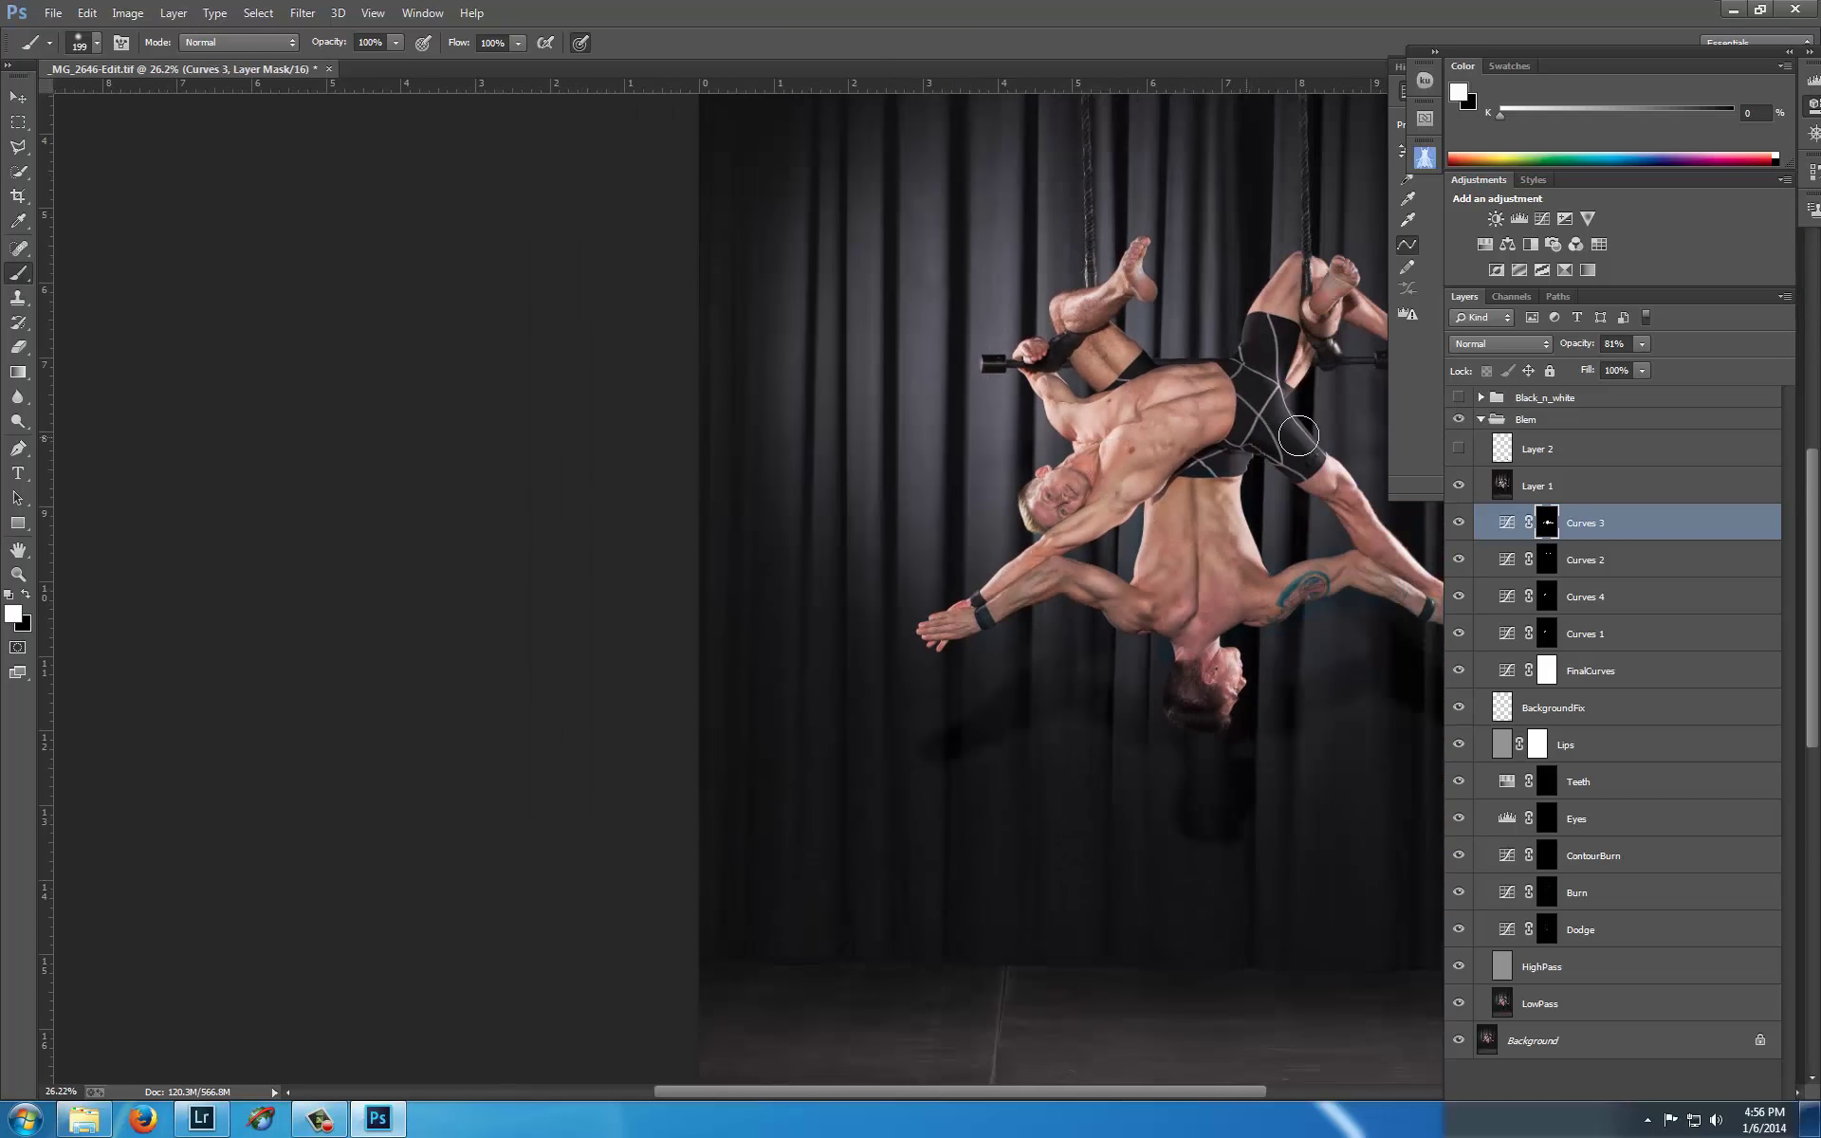
{"action": "left_click", "coordinate": [1460, 419]}
{"action": "left_click", "coordinate": [1464, 449]}
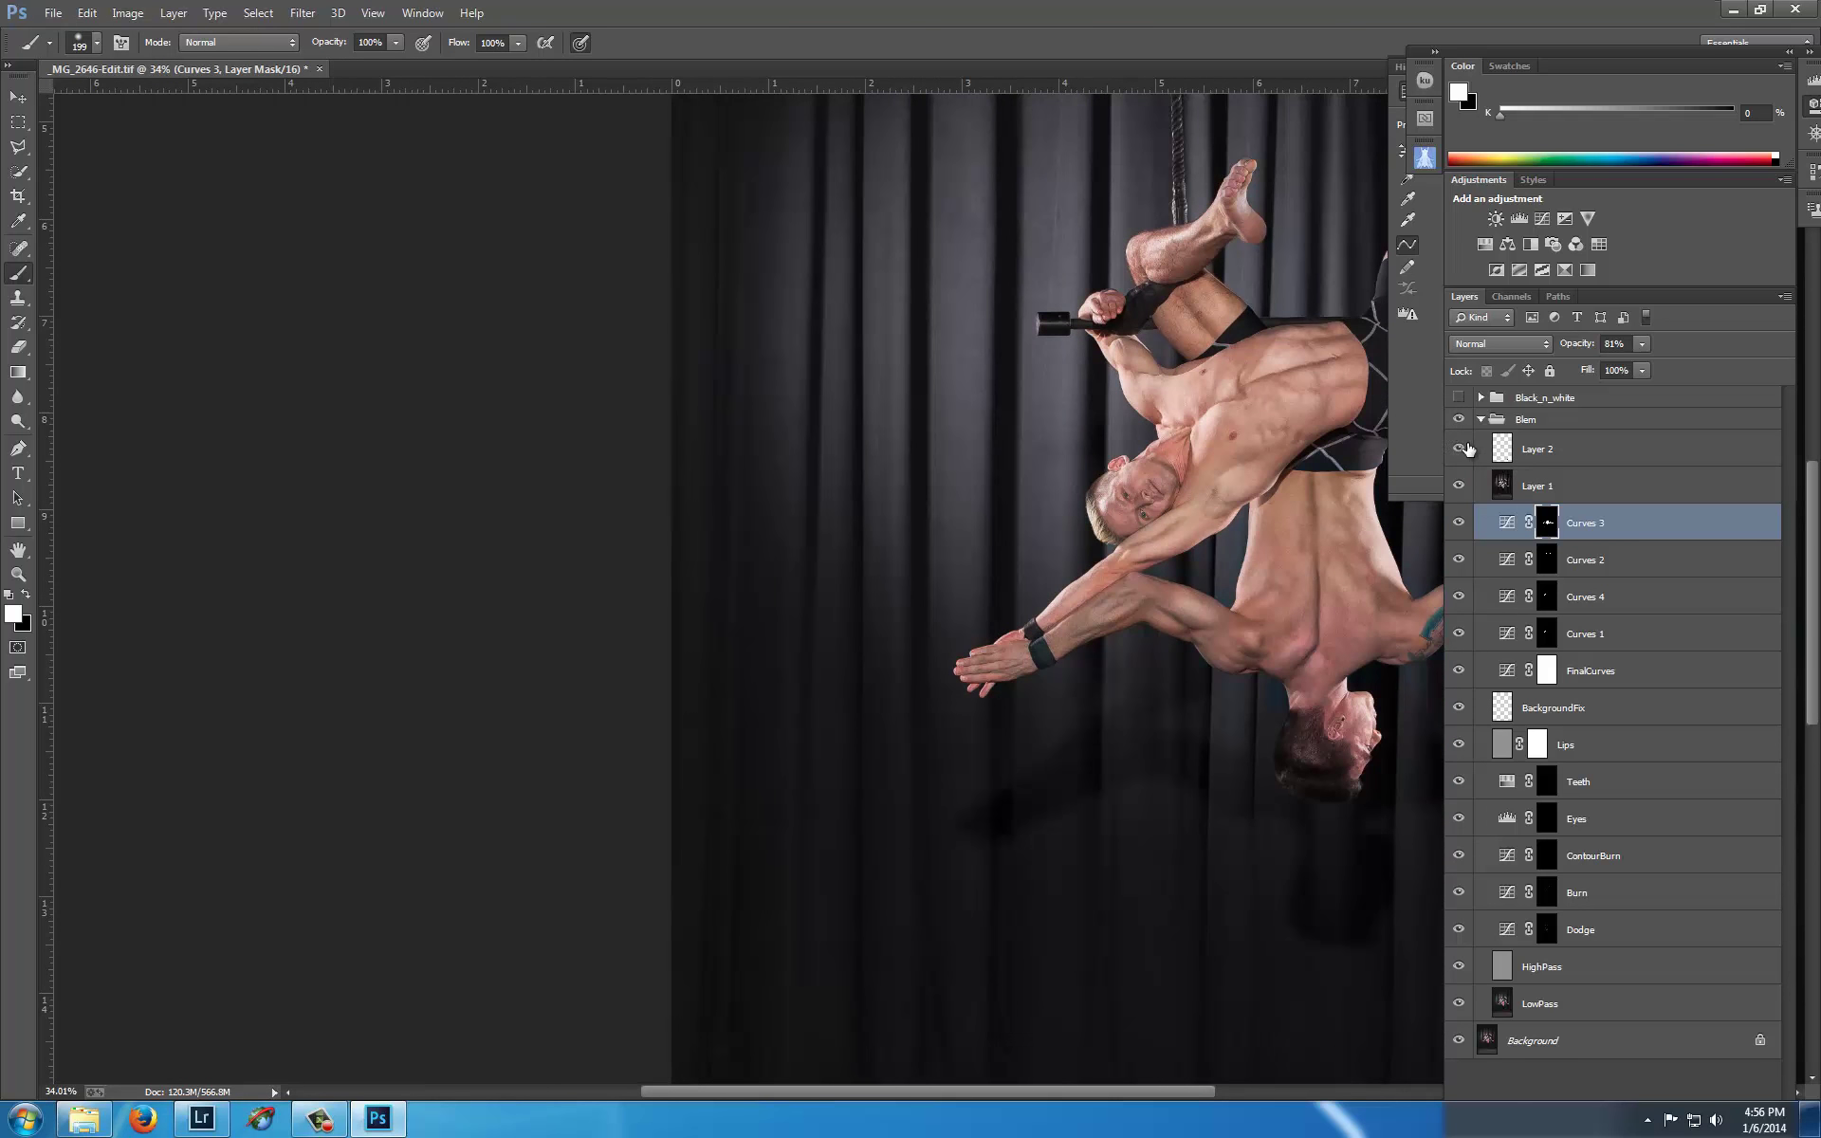
- Compare the floor with Layer 2 off and on, keep it visible, and close the document
{"action": "mouse_move", "coordinate": [919, 851]}
{"action": "left_mouse_down"}
{"action": "mouse_move", "coordinate": [943, 639]}
{"action": "mouse_move", "coordinate": [1004, 547]}
{"action": "mouse_move", "coordinate": [768, 410]}
{"action": "mouse_move", "coordinate": [622, 402]}
{"action": "left_mouse_up"}
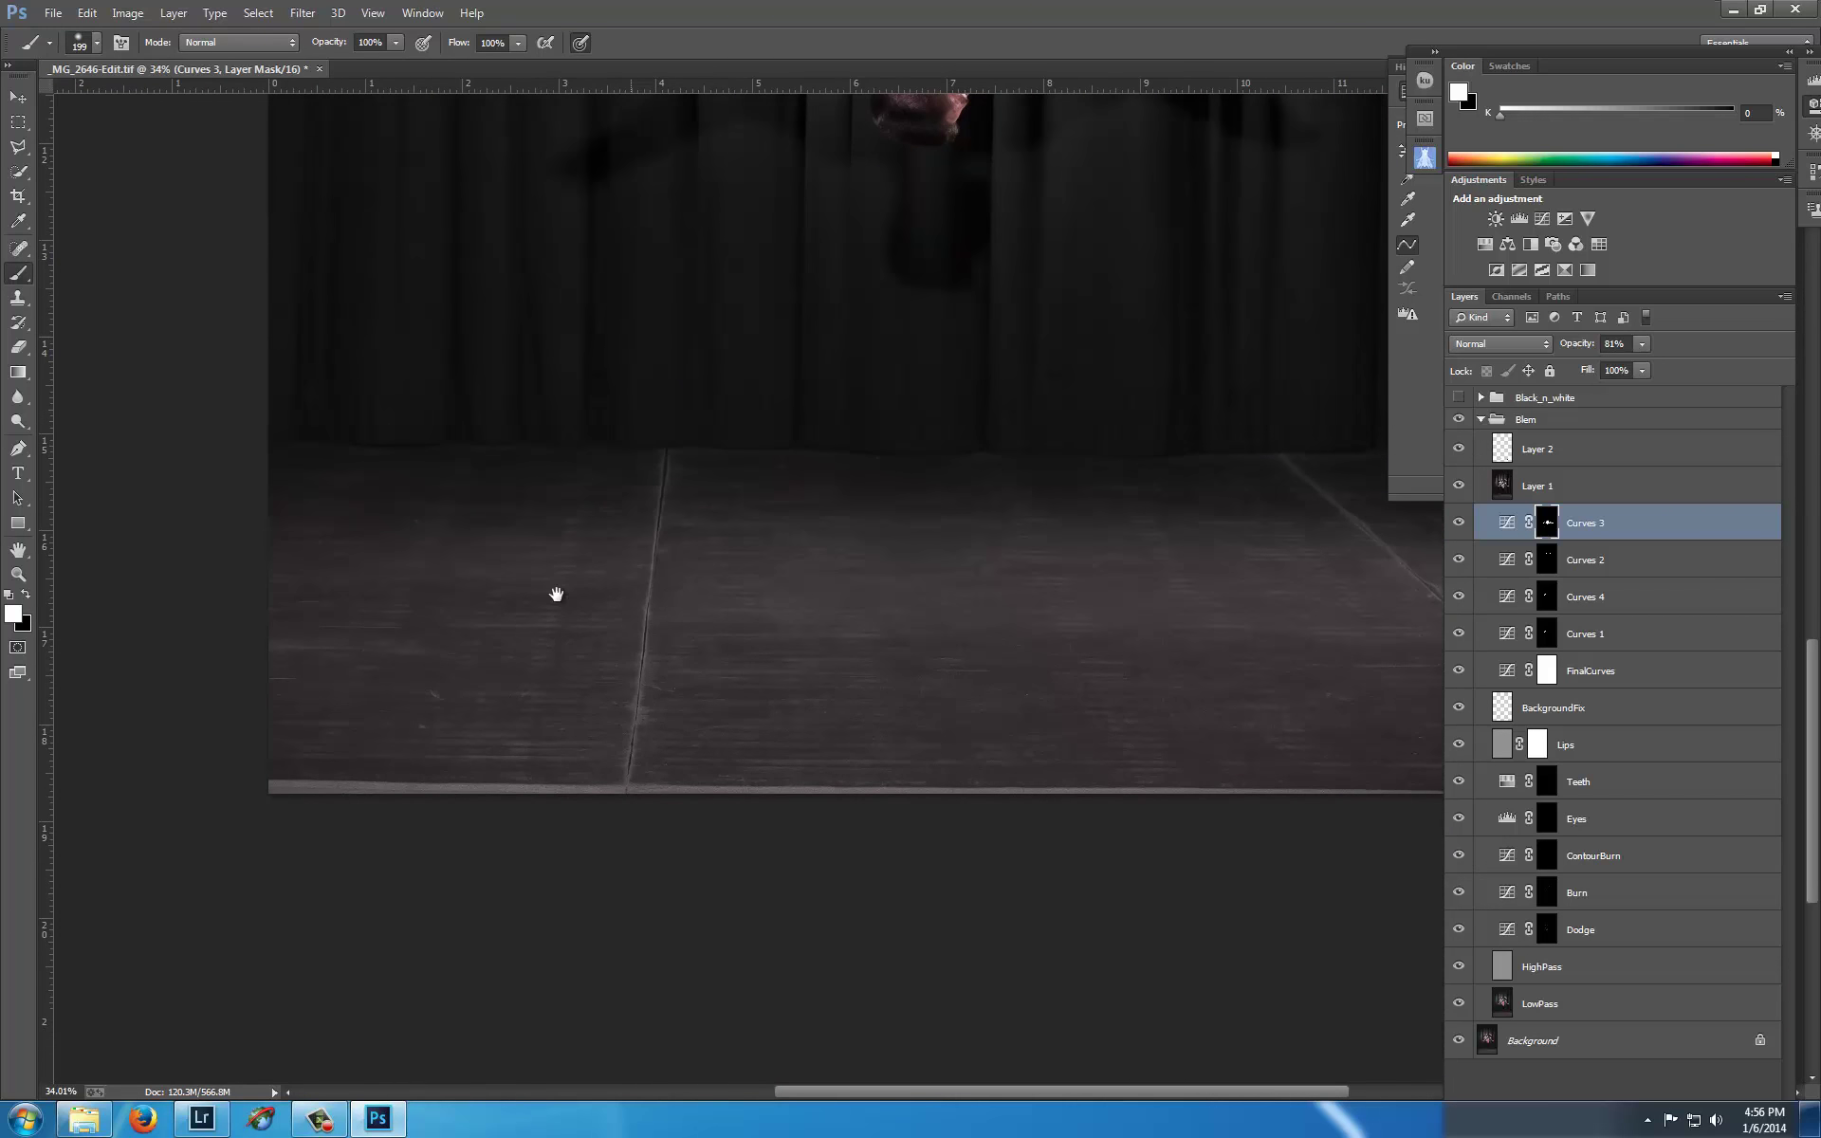
{"action": "scroll", "coordinate": [434, 730], "scroll_direction": "up", "scroll_amount": 2}
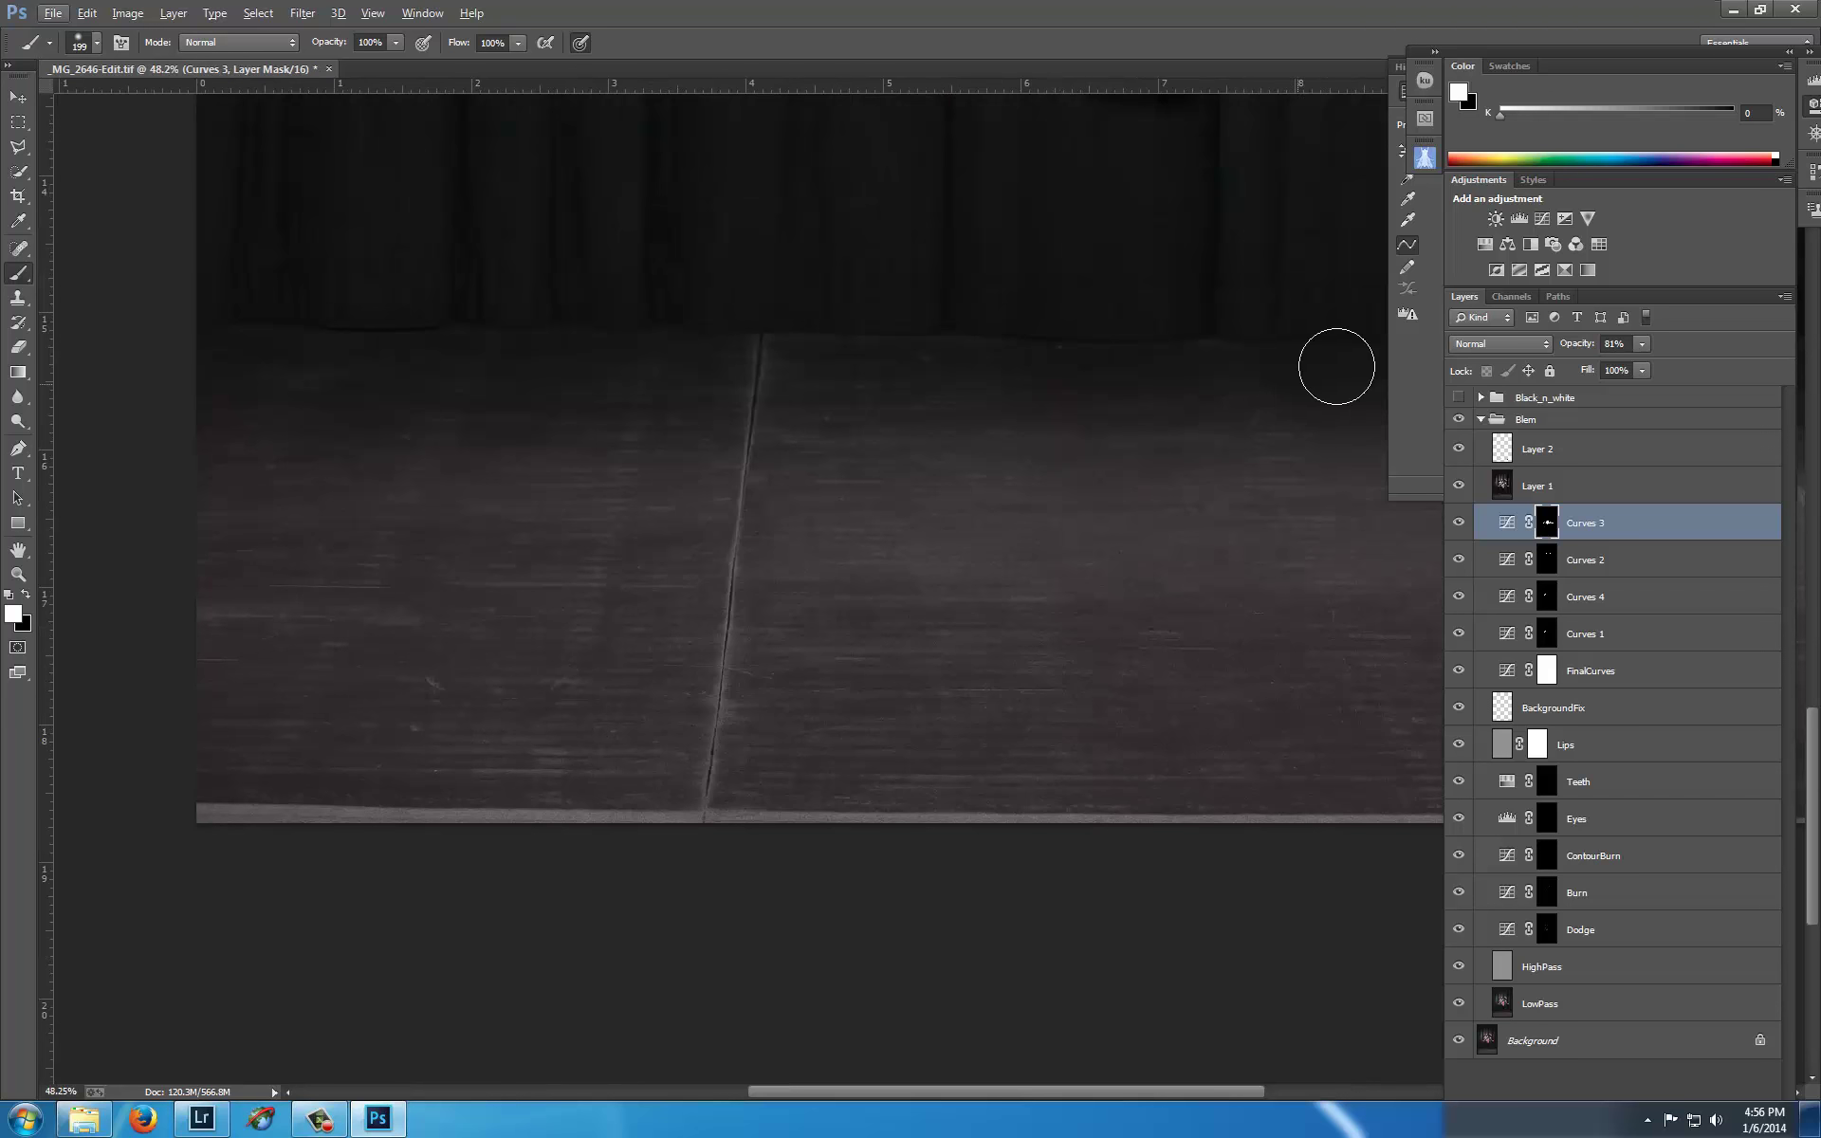
{"action": "left_click", "coordinate": [1459, 449]}
{"action": "scroll", "coordinate": [1163, 663], "scroll_direction": "down", "scroll_amount": 1}
{"action": "scroll", "coordinate": [1218, 630], "scroll_direction": "up", "scroll_amount": 2}
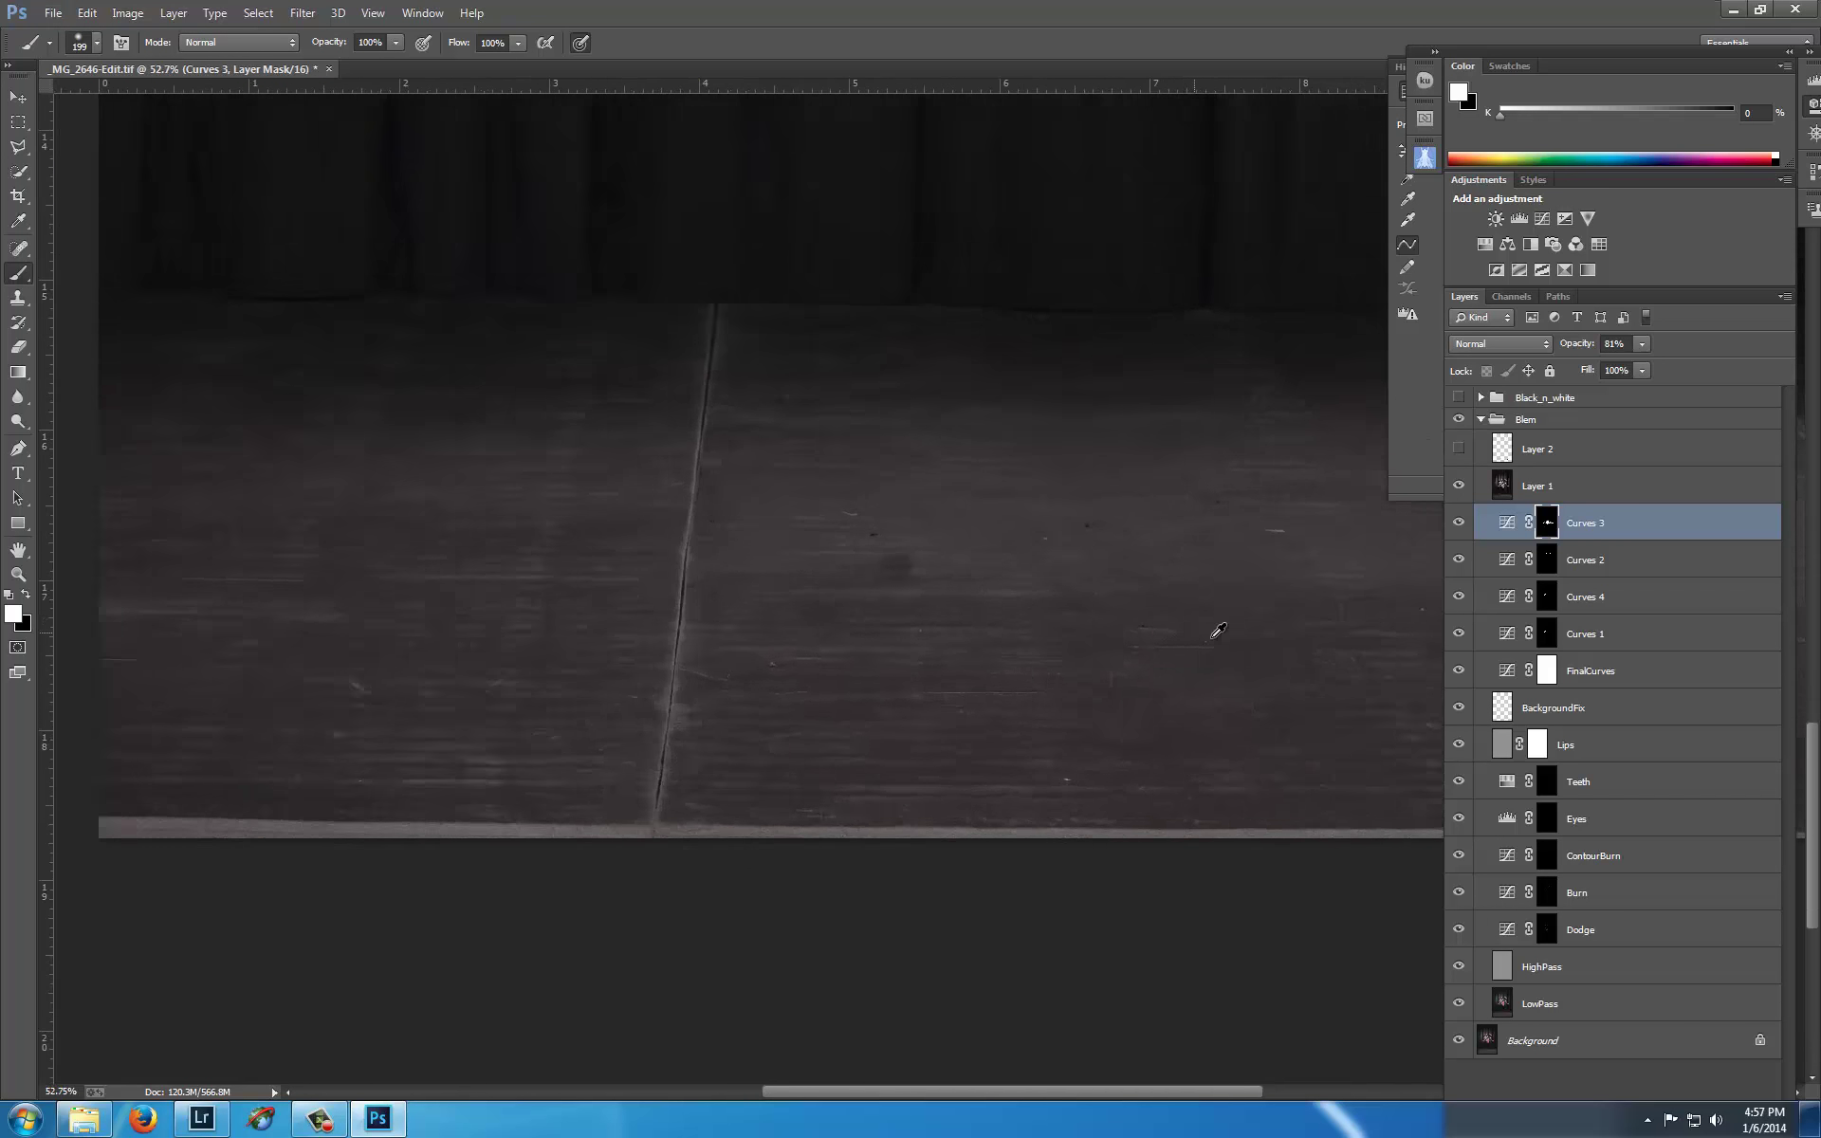
{"action": "scroll", "coordinate": [1199, 610], "scroll_direction": "up", "scroll_amount": 1}
{"action": "left_click_drag", "start_coordinate": [1199, 610], "coordinate": [915, 610]}
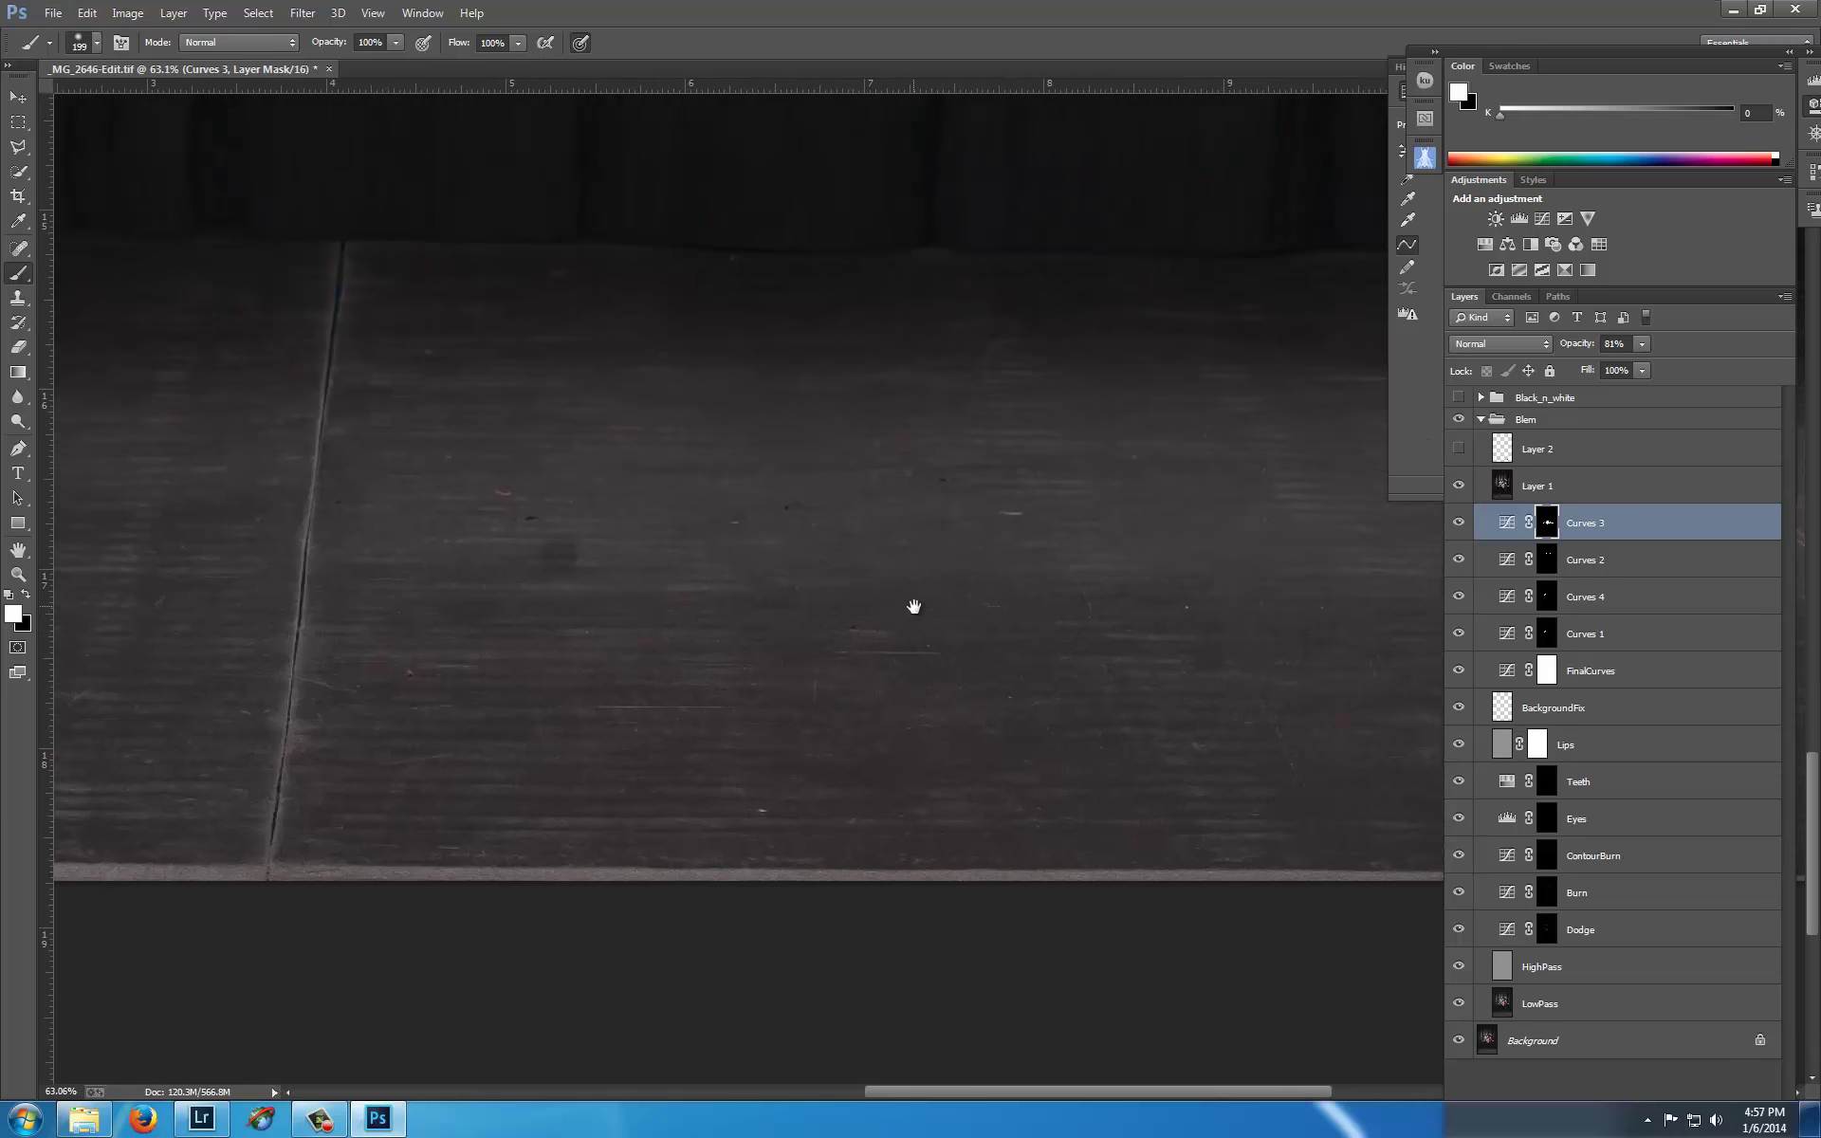
{"action": "left_click", "coordinate": [1458, 448]}
{"action": "scroll", "coordinate": [739, 614], "scroll_direction": "down", "scroll_amount": 8}
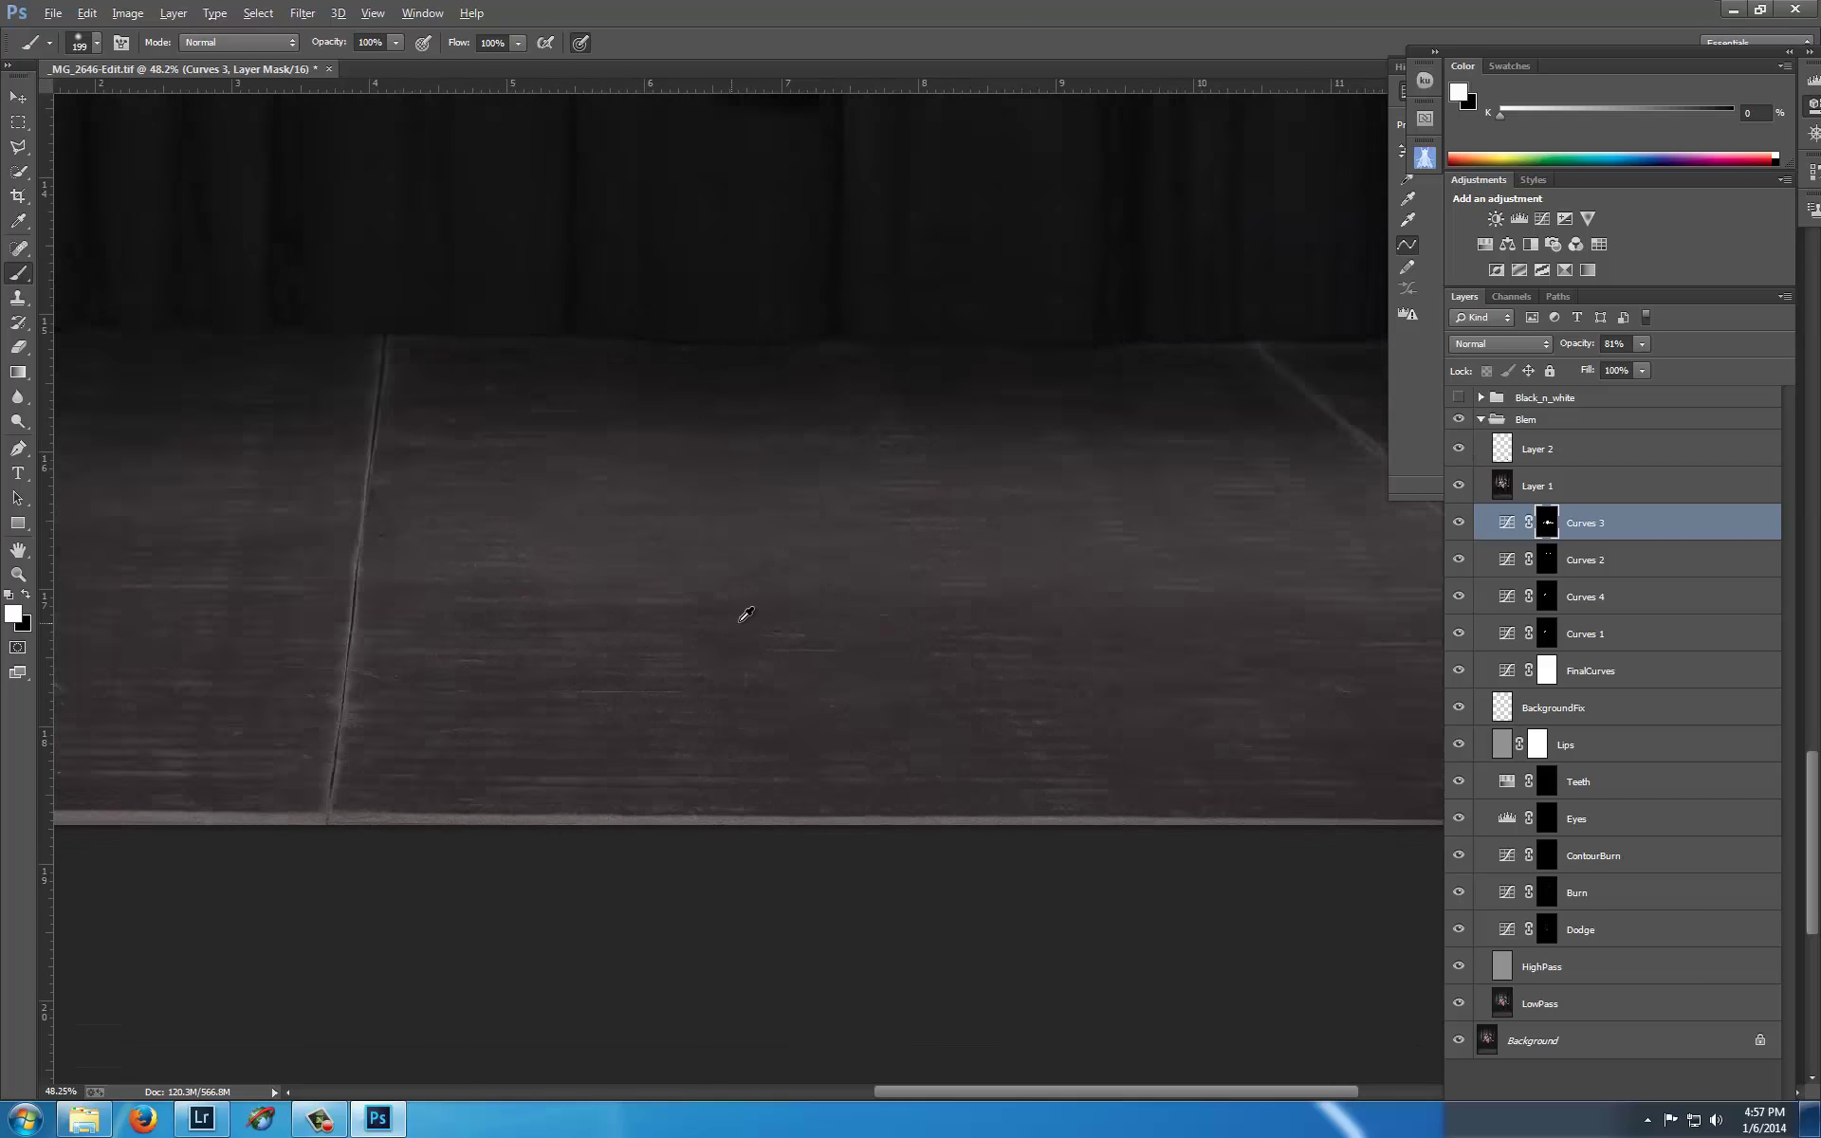
{"action": "key", "text": "alt"}
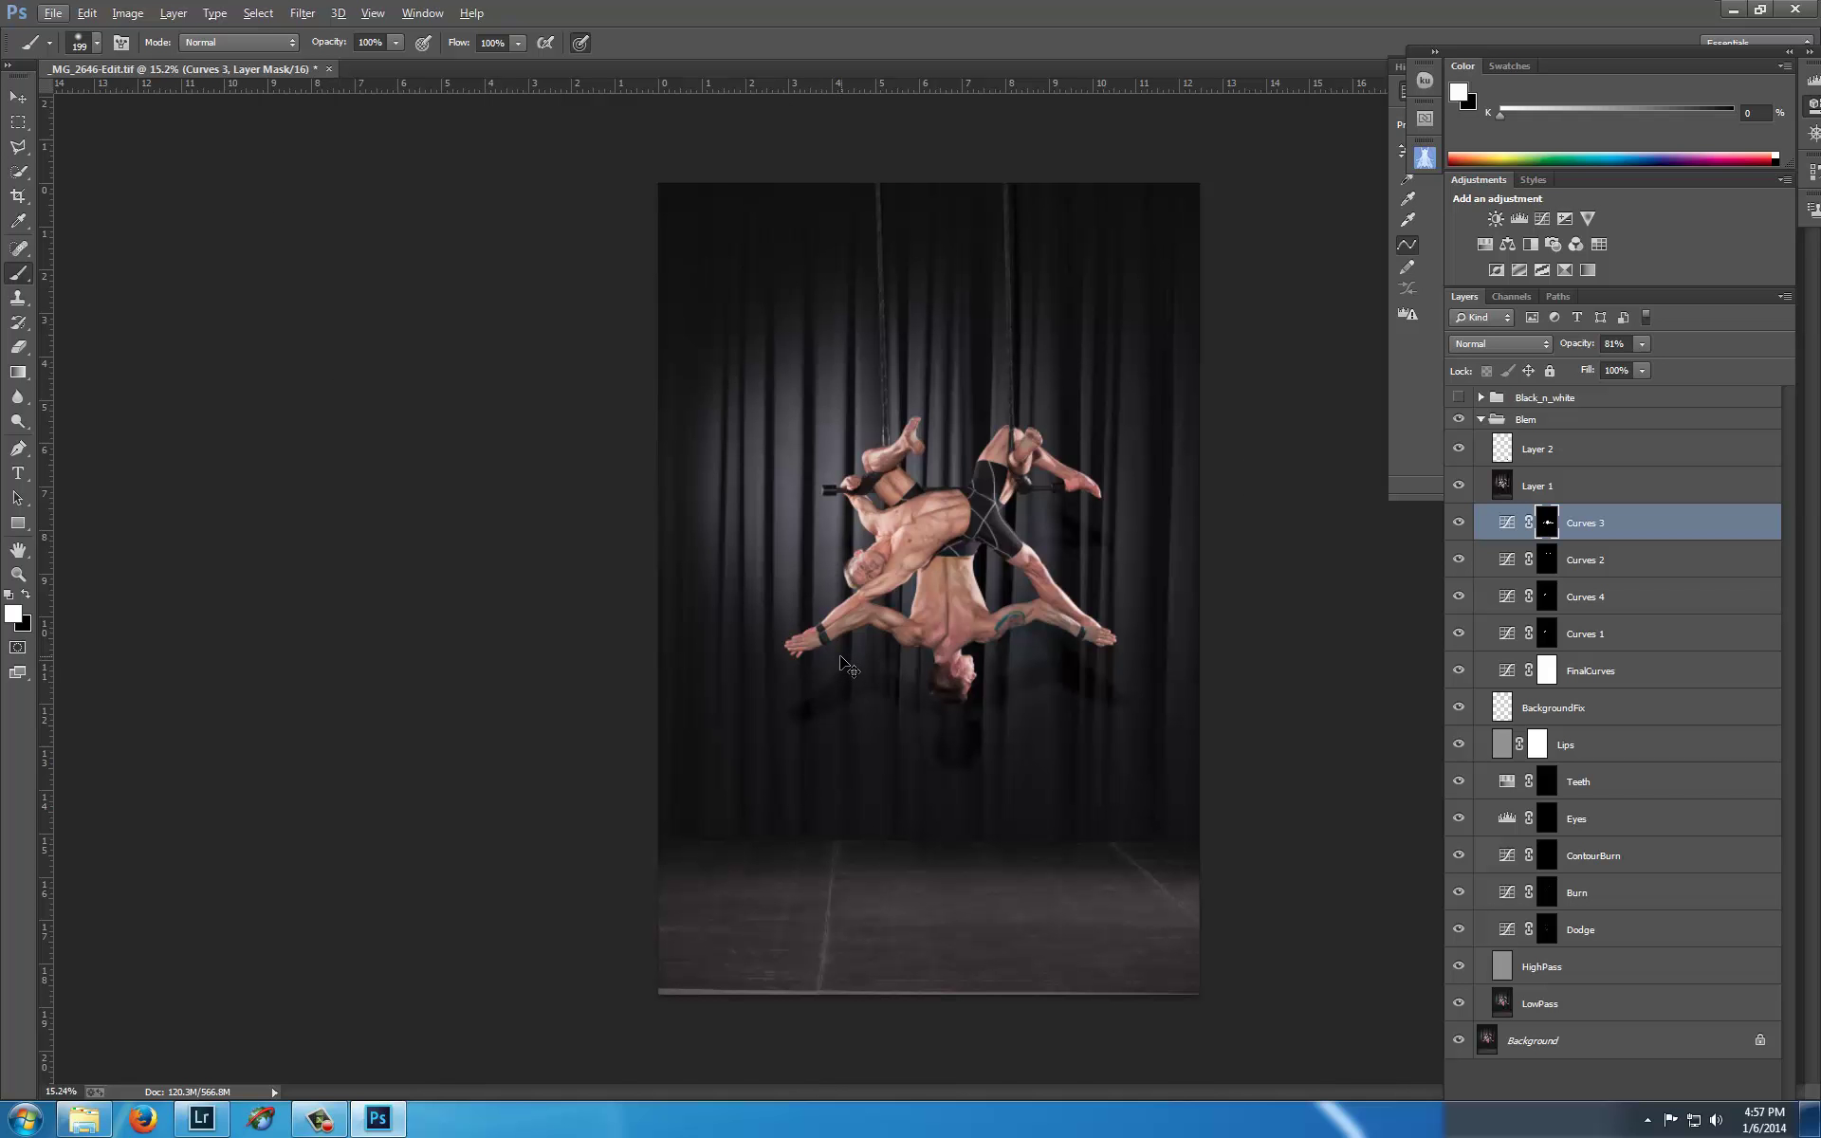
{"action": "key", "text": "ctrl+w"}
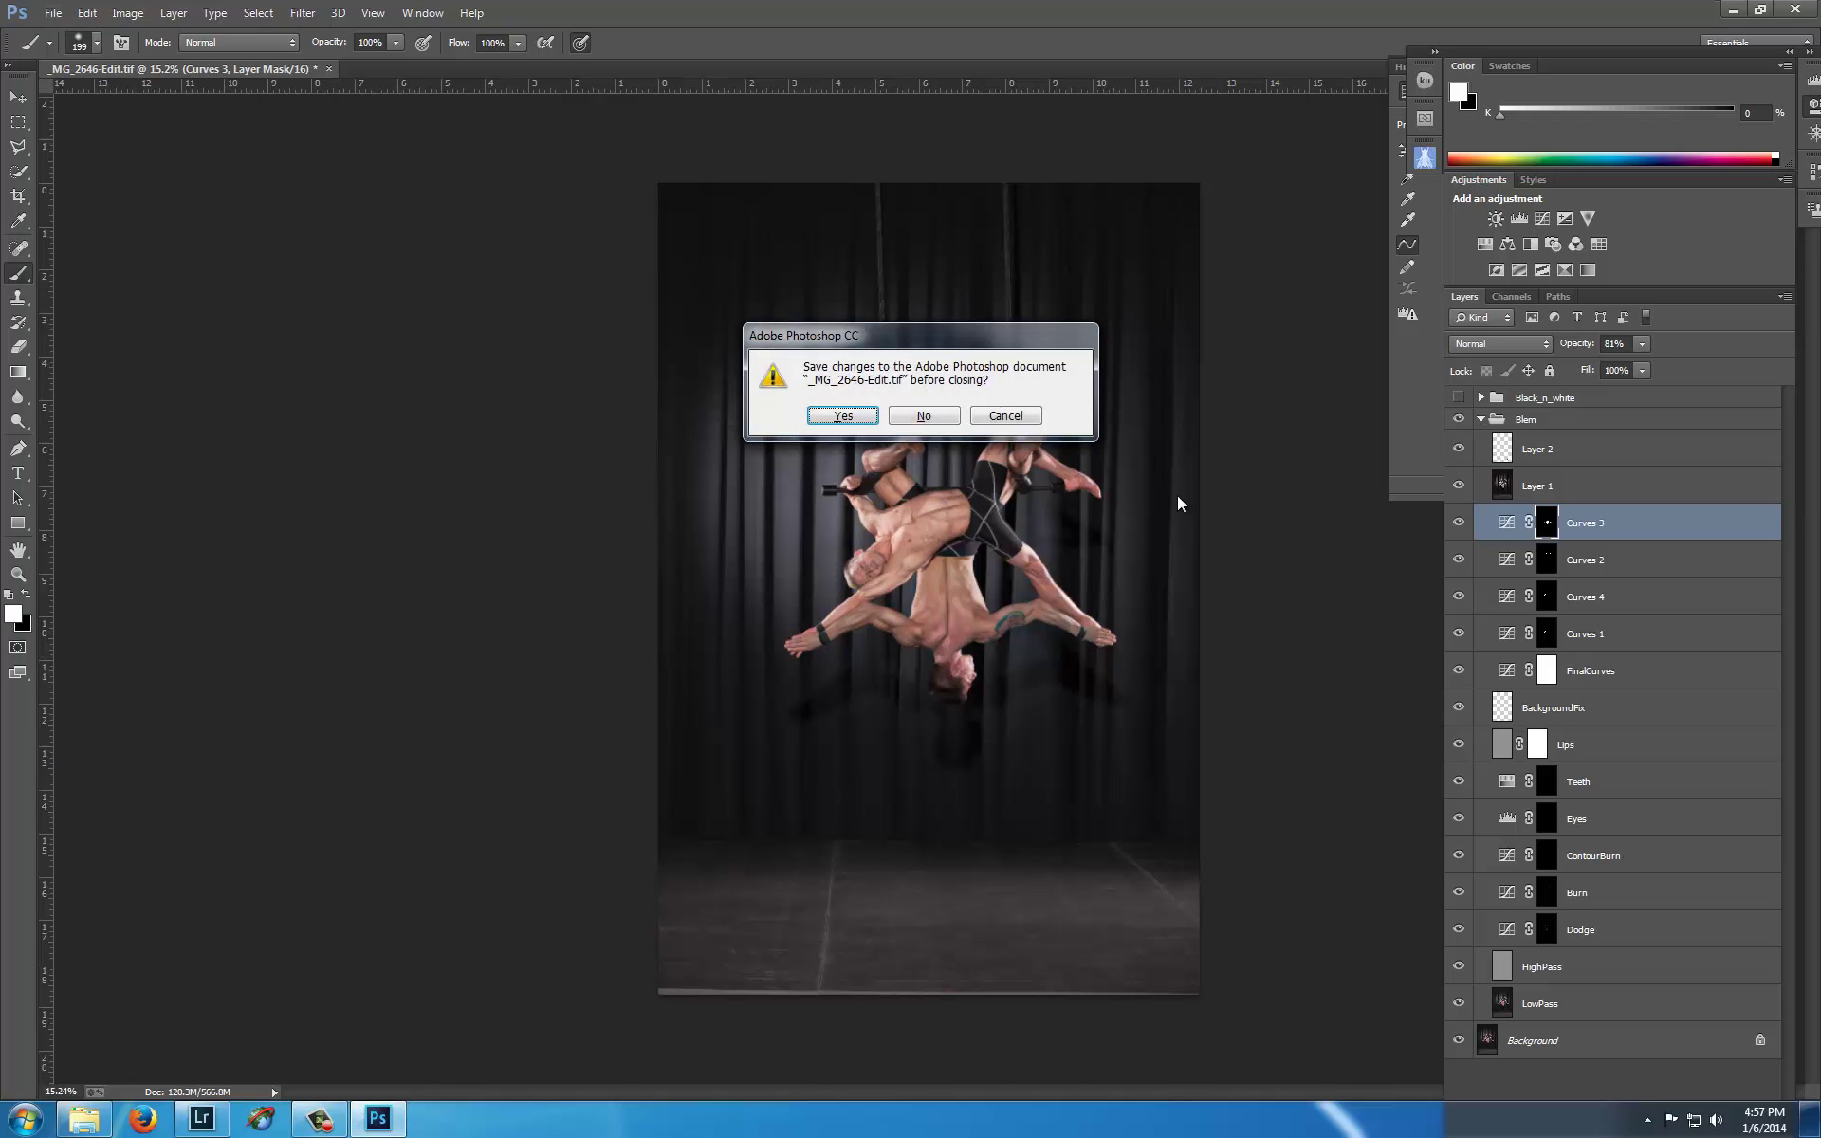
- Close without saving, quit Photoshop, and open _MG_2646-Edit.tif in Lightroom's Develop module
{"action": "left_click", "coordinate": [931, 418]}
{"action": "key", "text": "ctrl+q"}
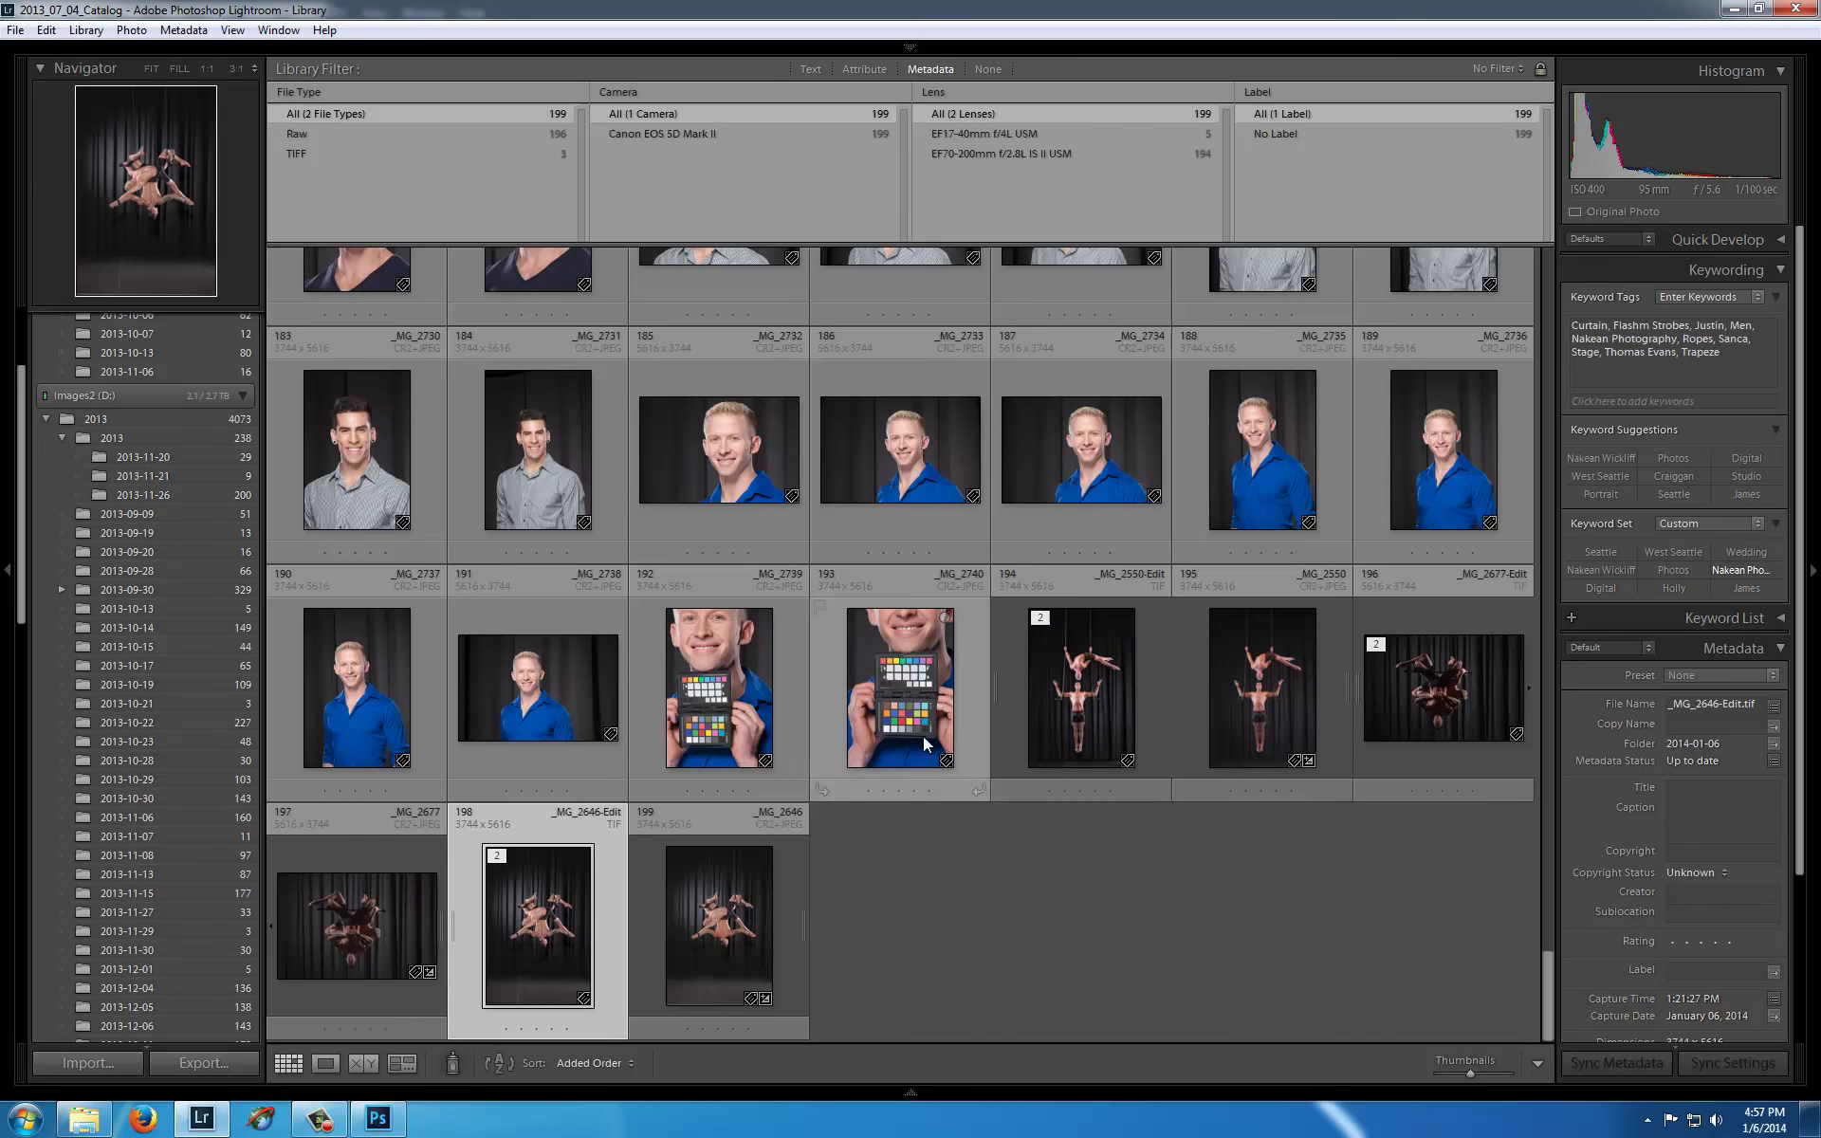
{"action": "left_click", "coordinate": [703, 906]}
{"action": "left_click", "coordinate": [567, 901]}
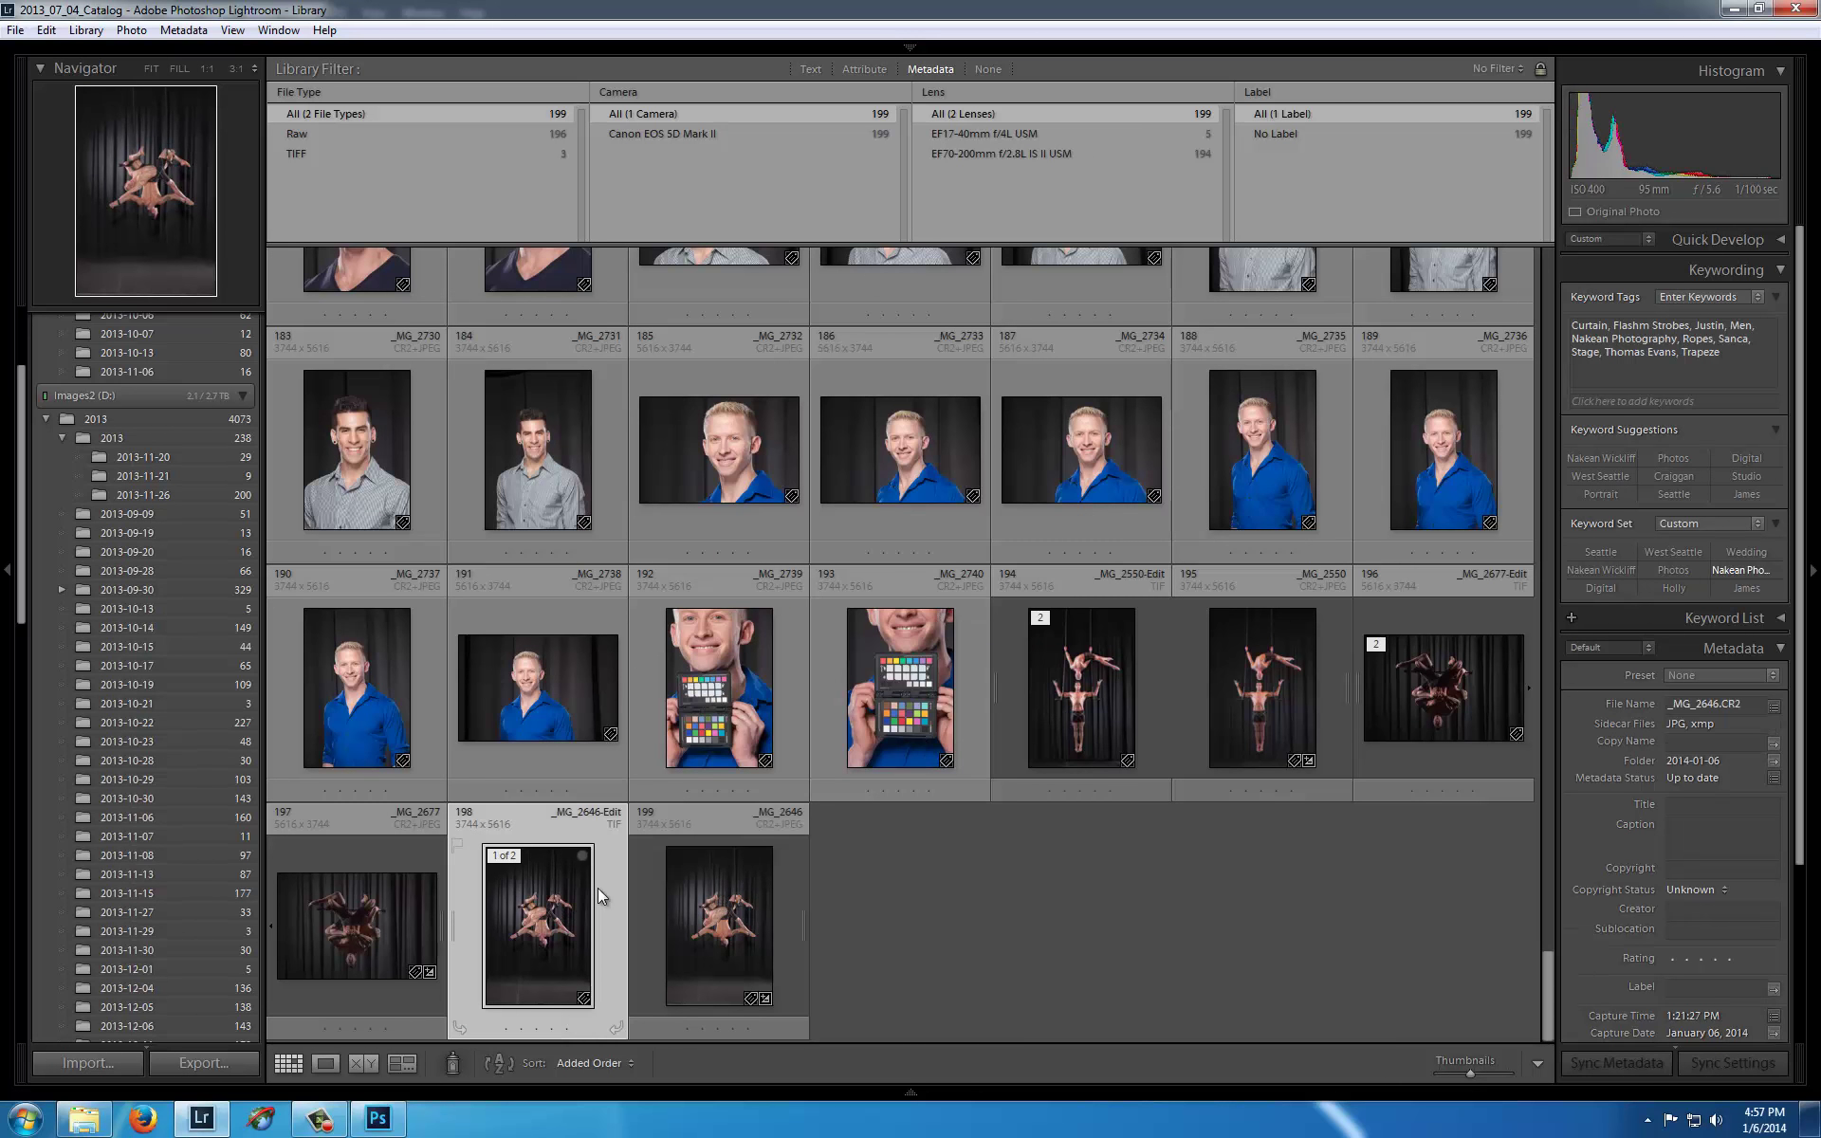
{"action": "key", "text": "d"}
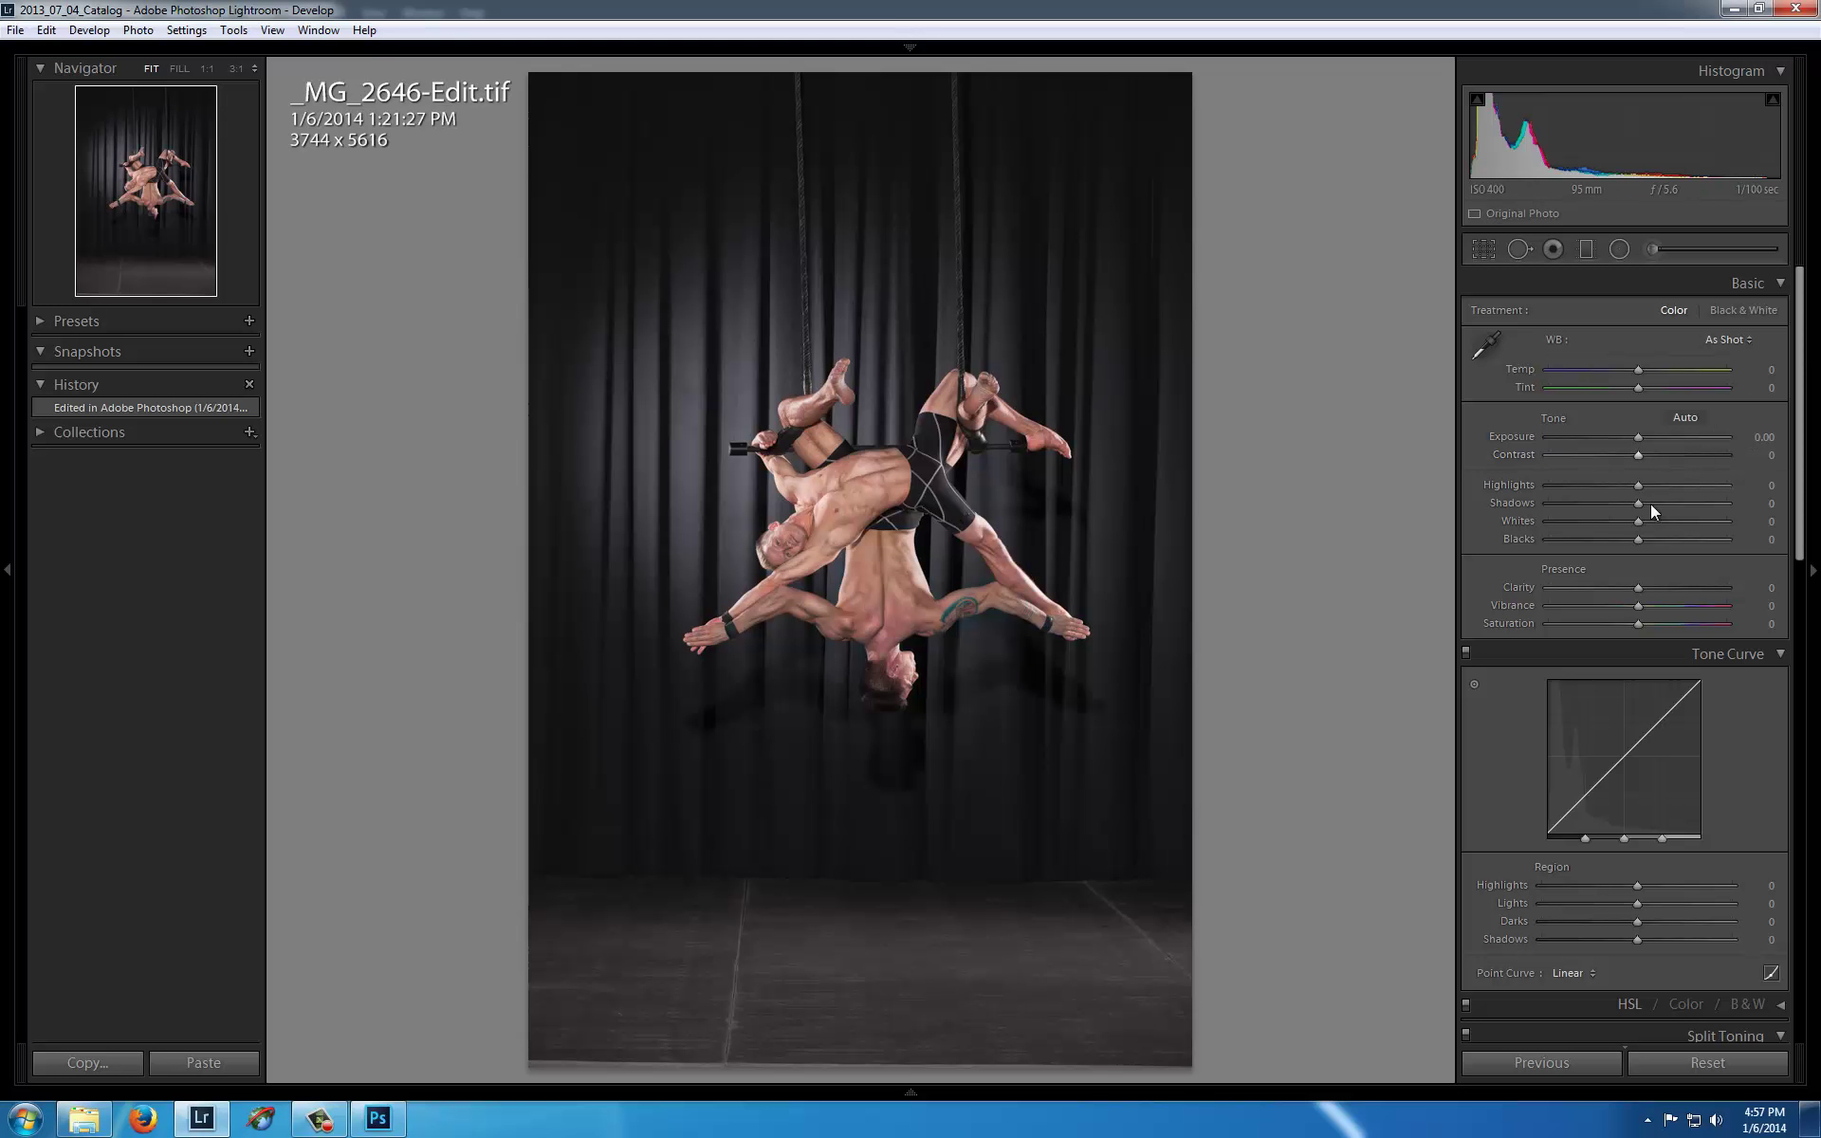
- Set the Post-Crop Vignetting Amount to -41 to darken the edges
{"action": "scroll", "coordinate": [1637, 780], "scroll_direction": "down", "scroll_amount": 10}
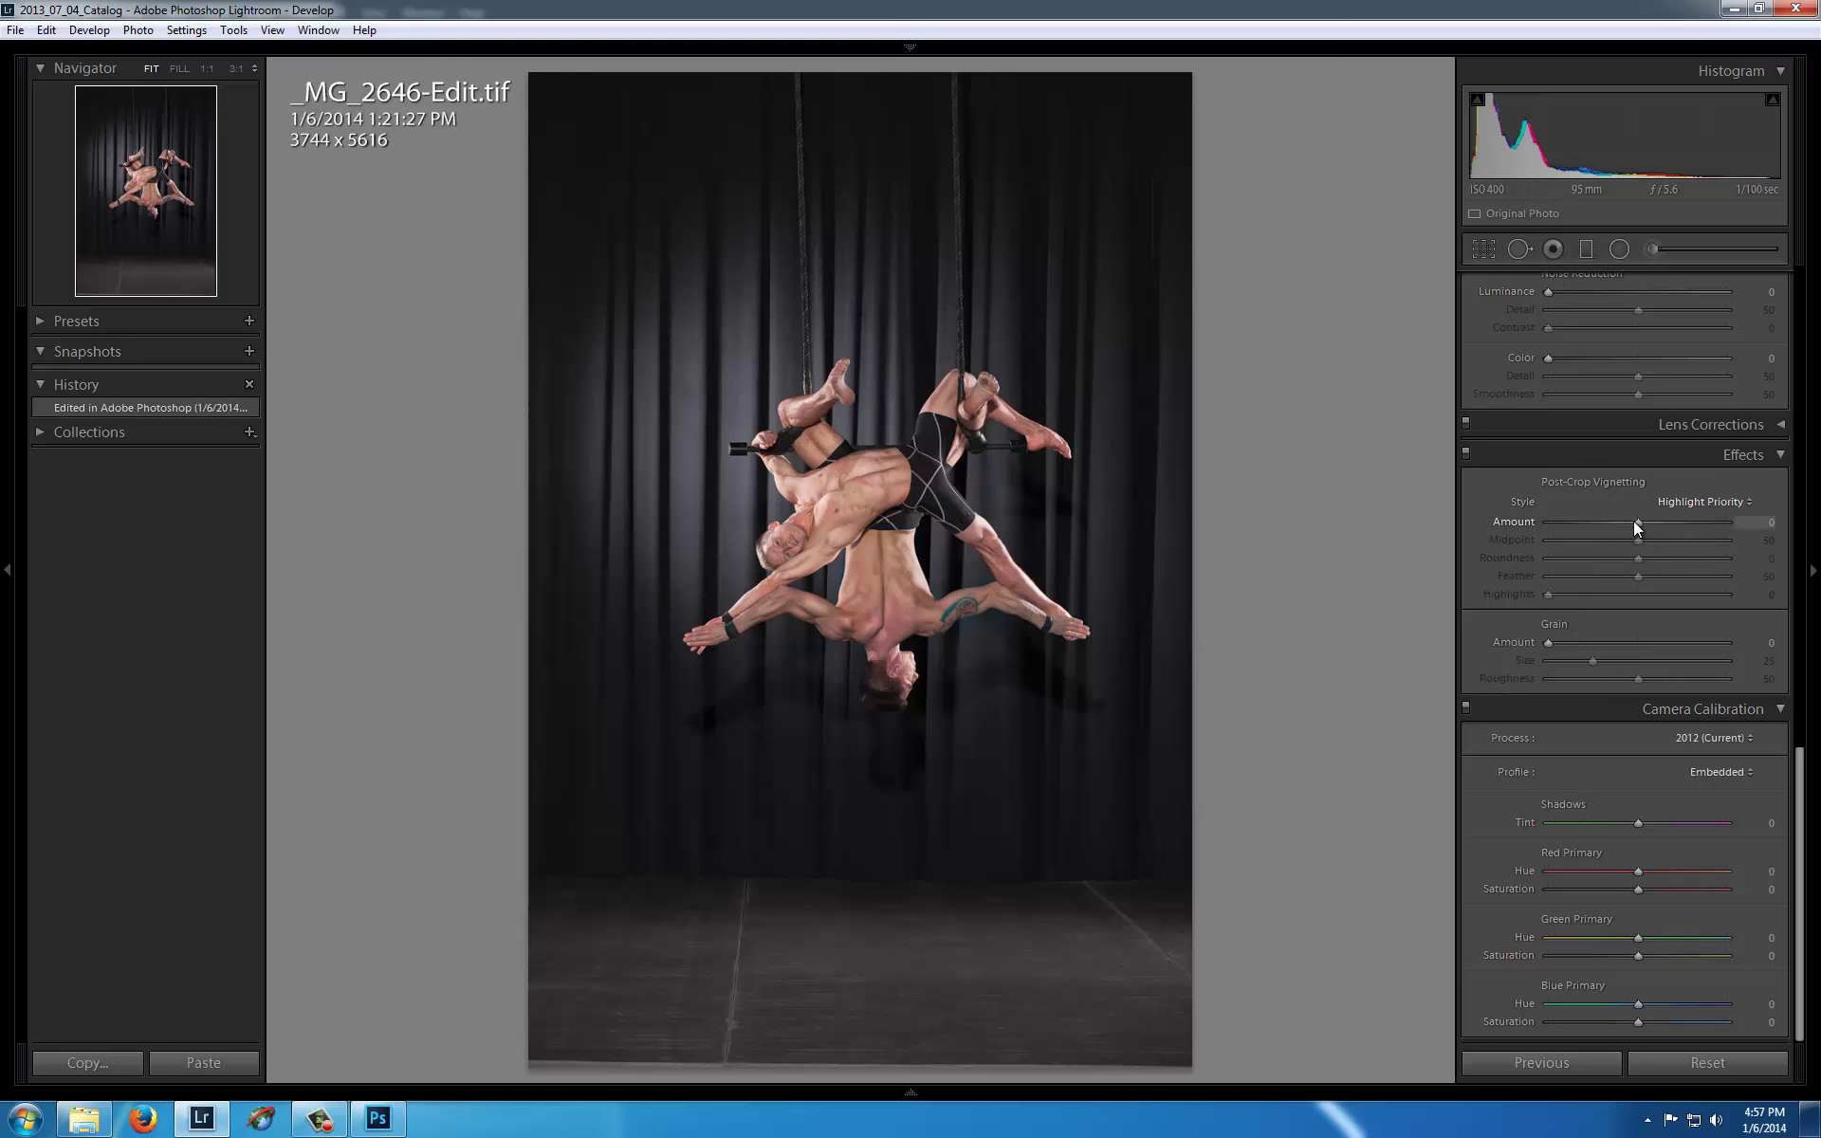
{"action": "left_click_drag", "start_coordinate": [1634, 520], "coordinate": [1601, 530]}
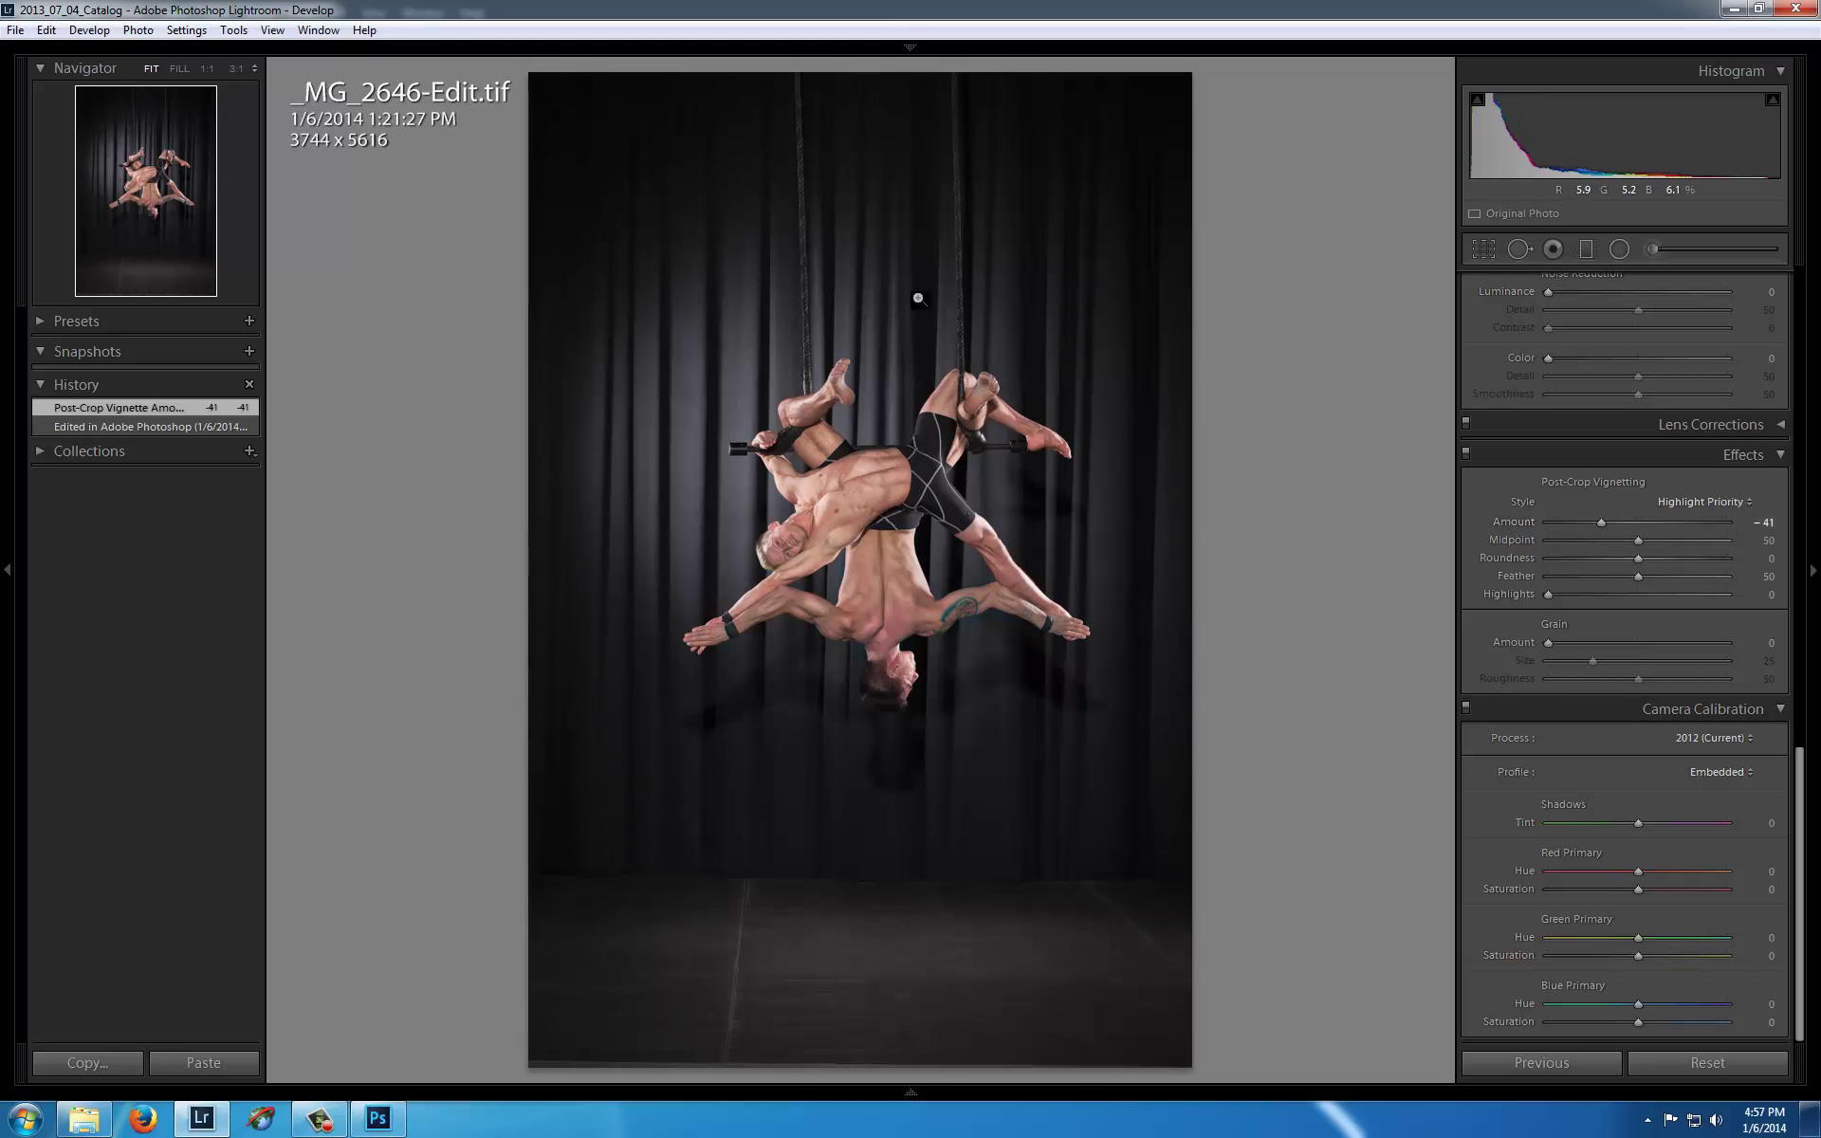
{"action": "scroll", "coordinate": [1602, 481], "scroll_direction": "up", "scroll_amount": 15}
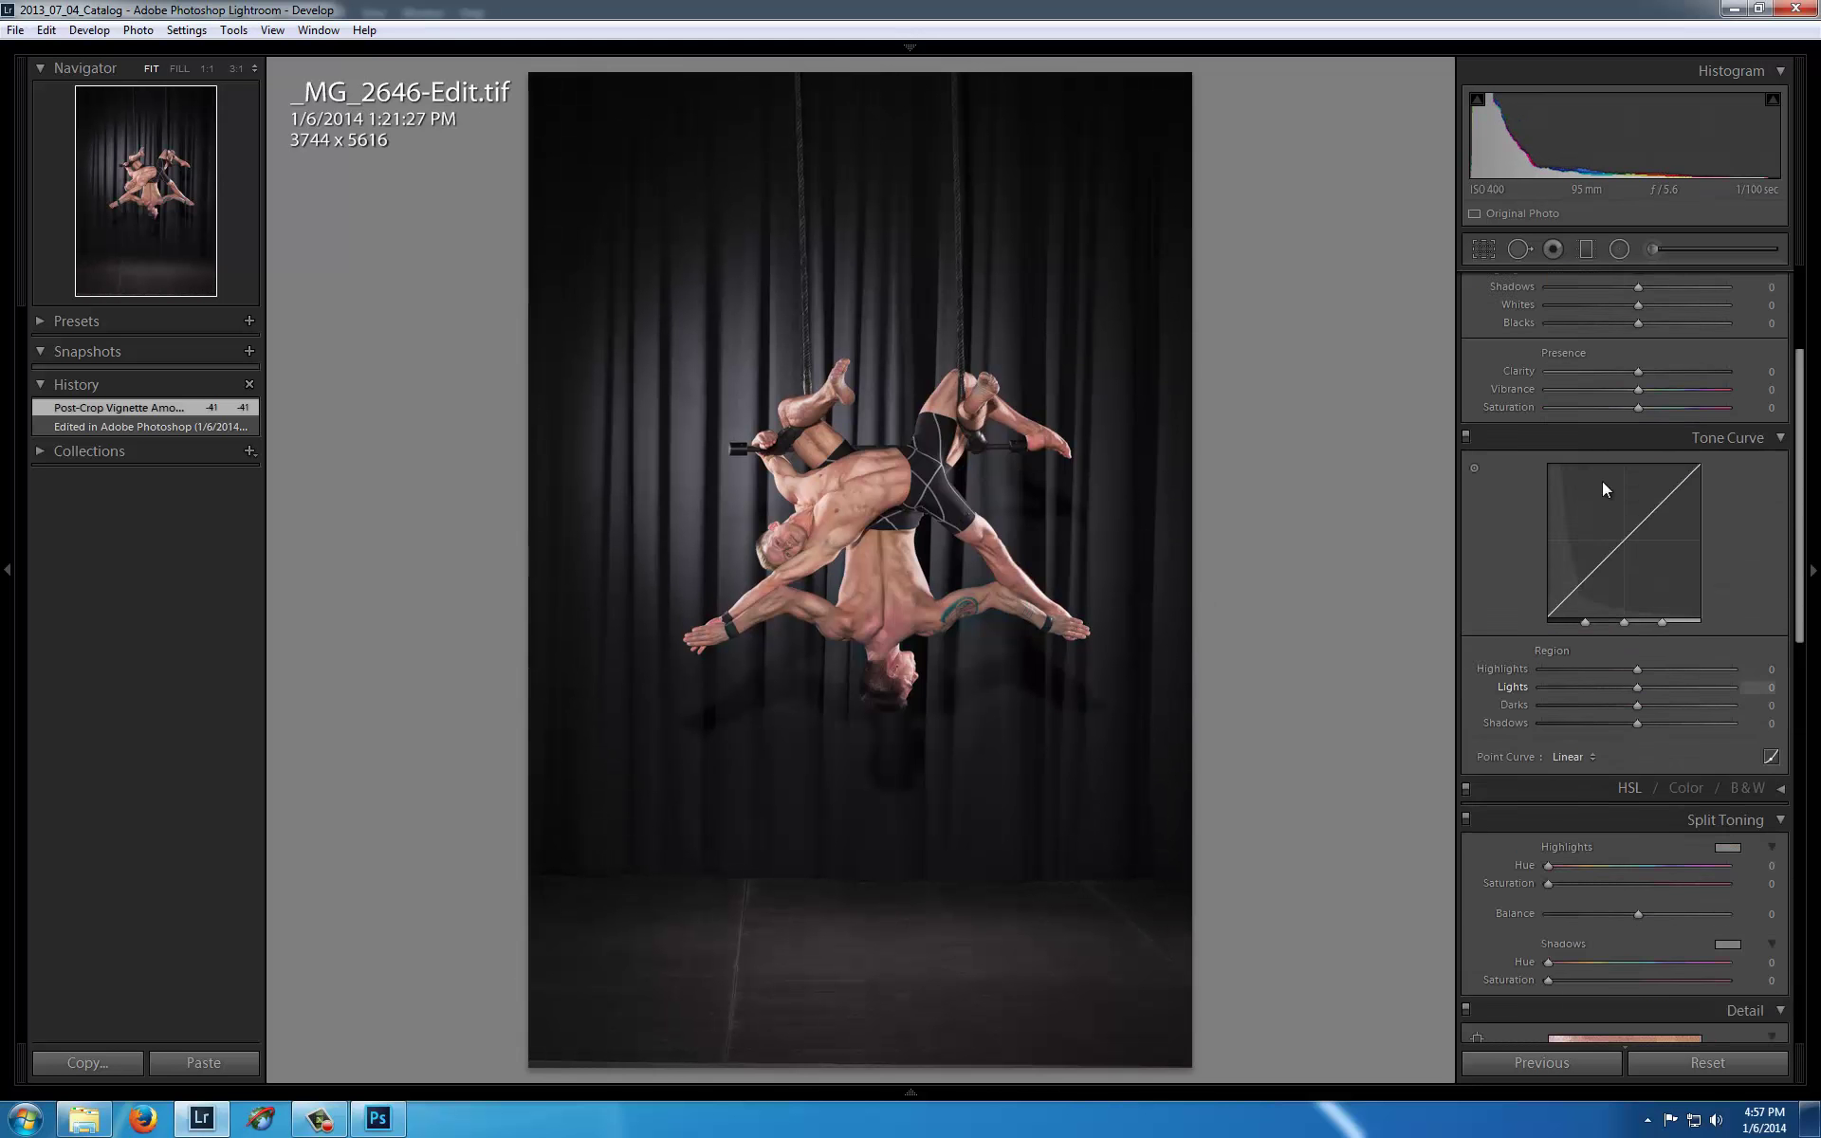
- Paint an Adjustment Brush stroke over the stage floor with sharpness 0 and exposure -2.52
{"action": "left_click", "coordinate": [1652, 248]}
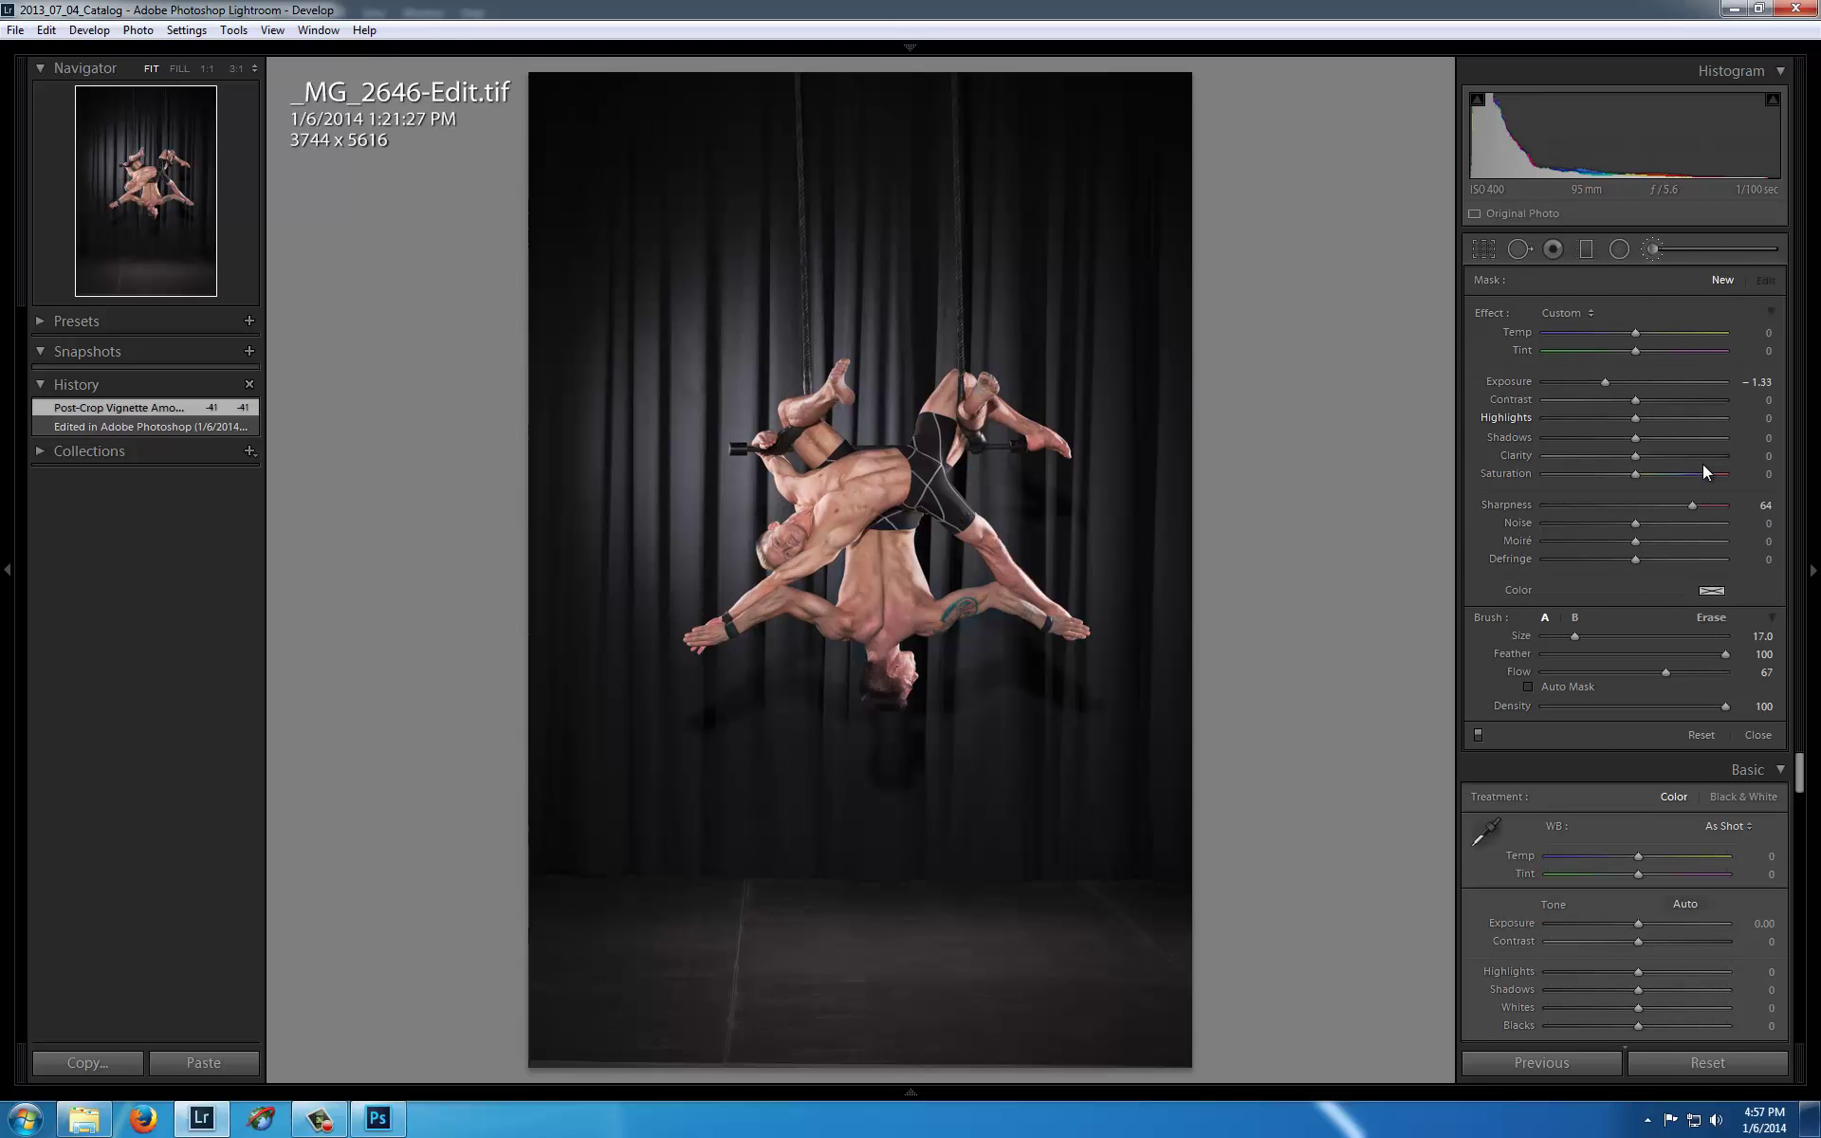
{"action": "double_click", "coordinate": [1694, 504]}
{"action": "left_click_drag", "start_coordinate": [1631, 385], "coordinate": [1626, 385]}
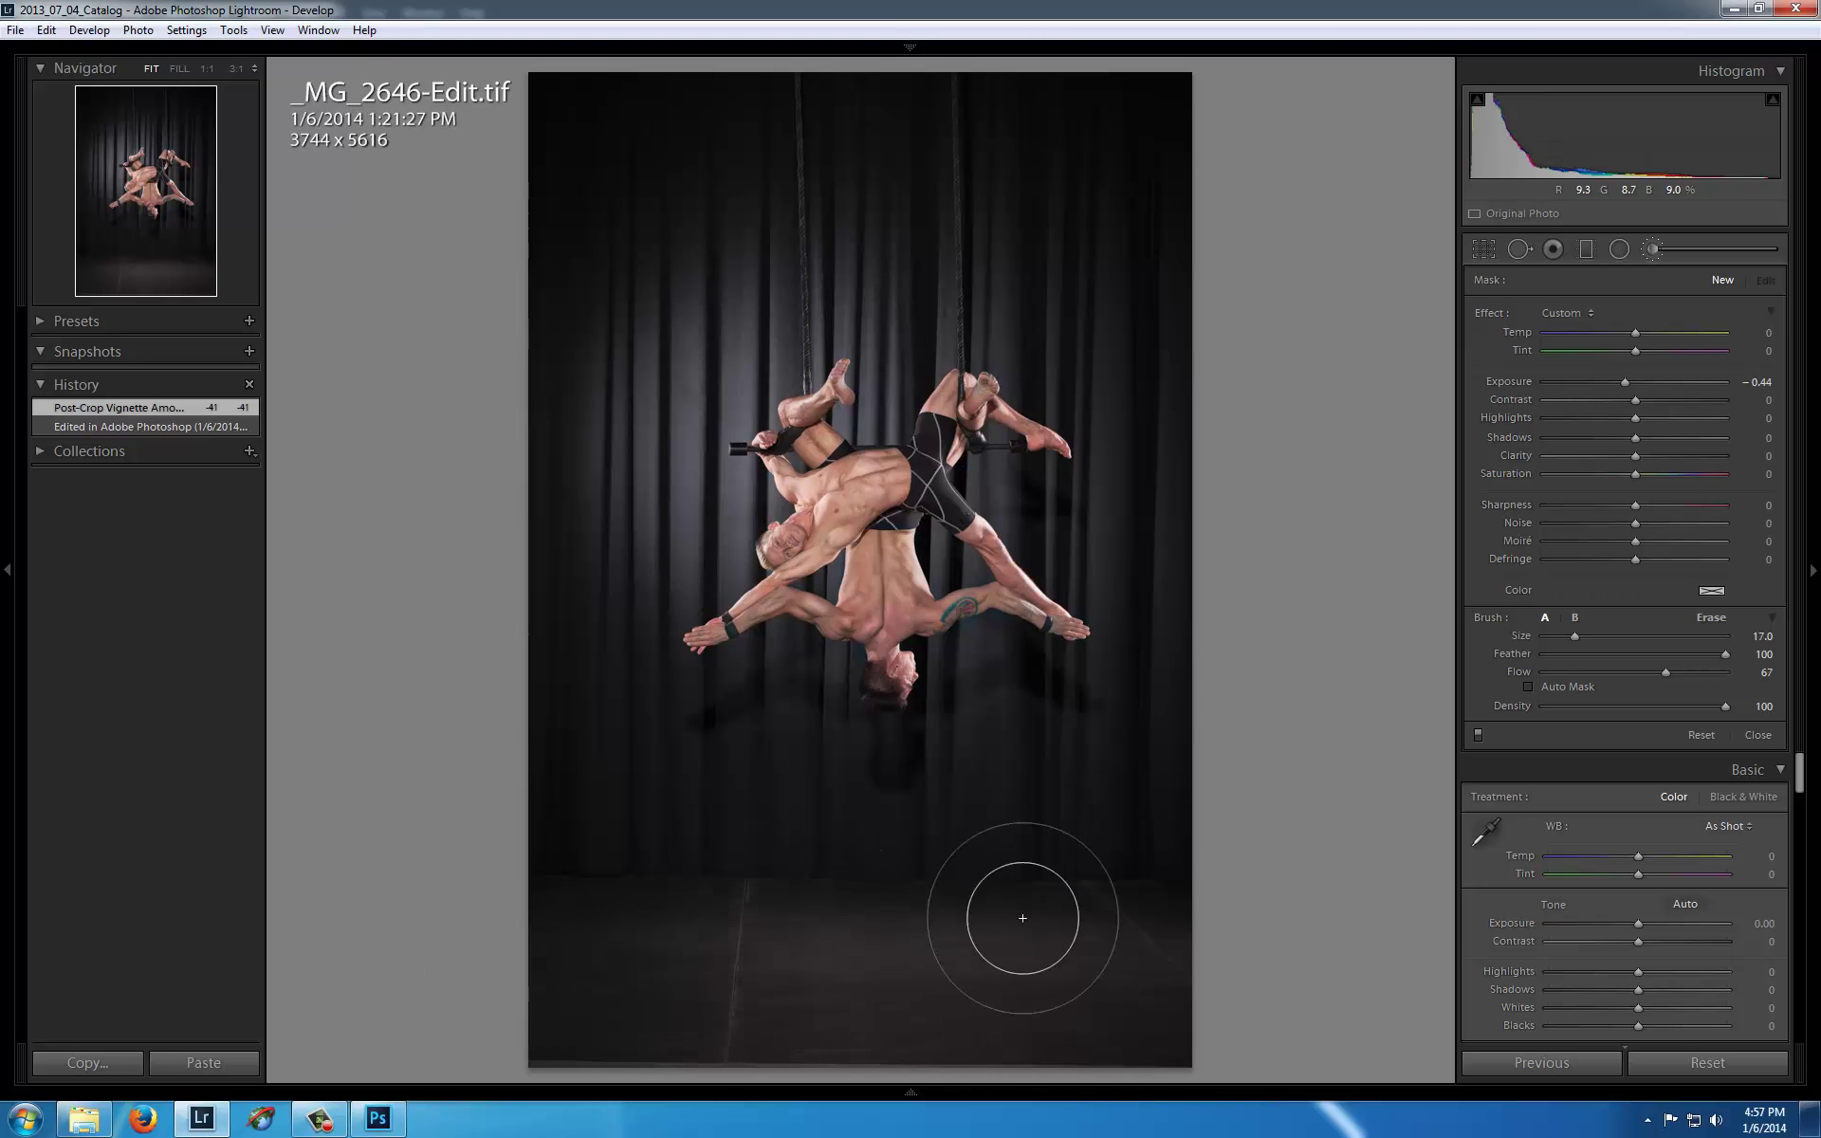
{"action": "left_click_drag", "start_coordinate": [1130, 925], "coordinate": [1227, 793]}
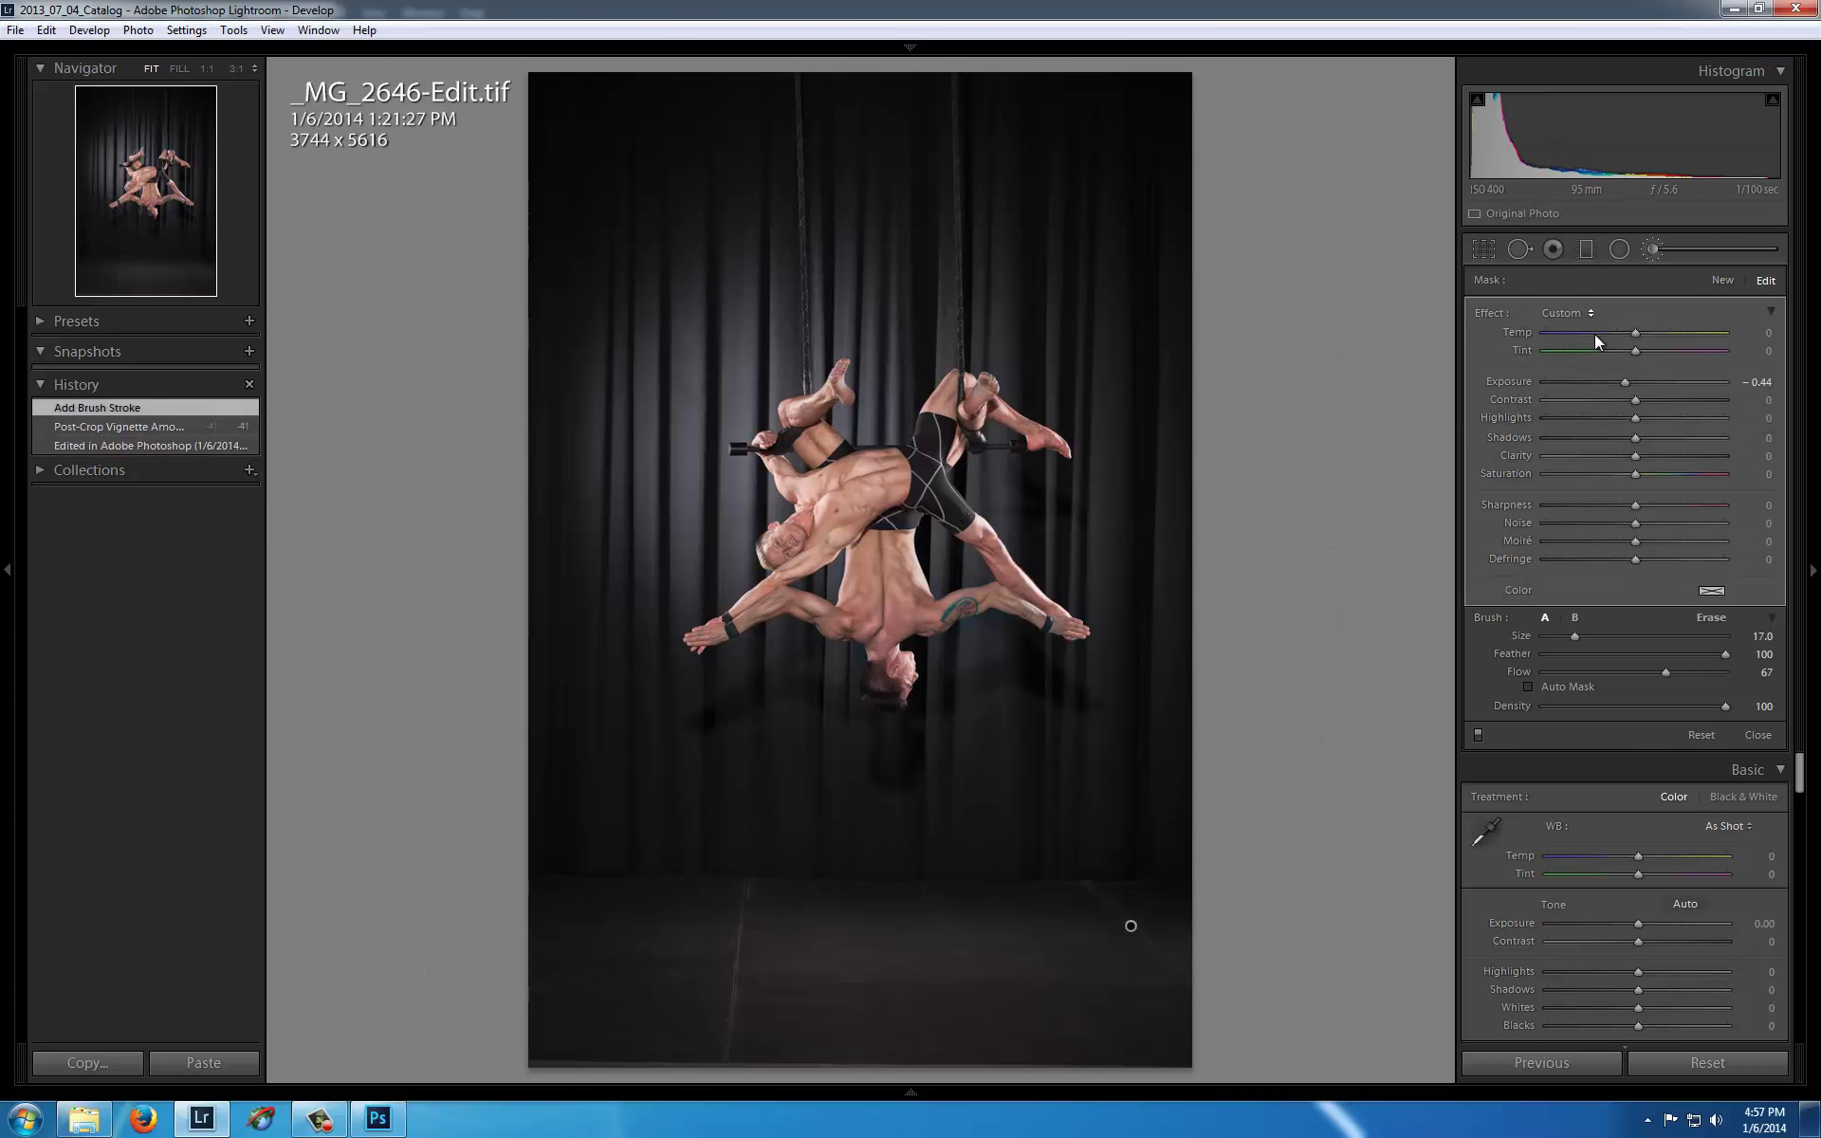
{"action": "left_click_drag", "start_coordinate": [1625, 384], "coordinate": [1557, 383]}
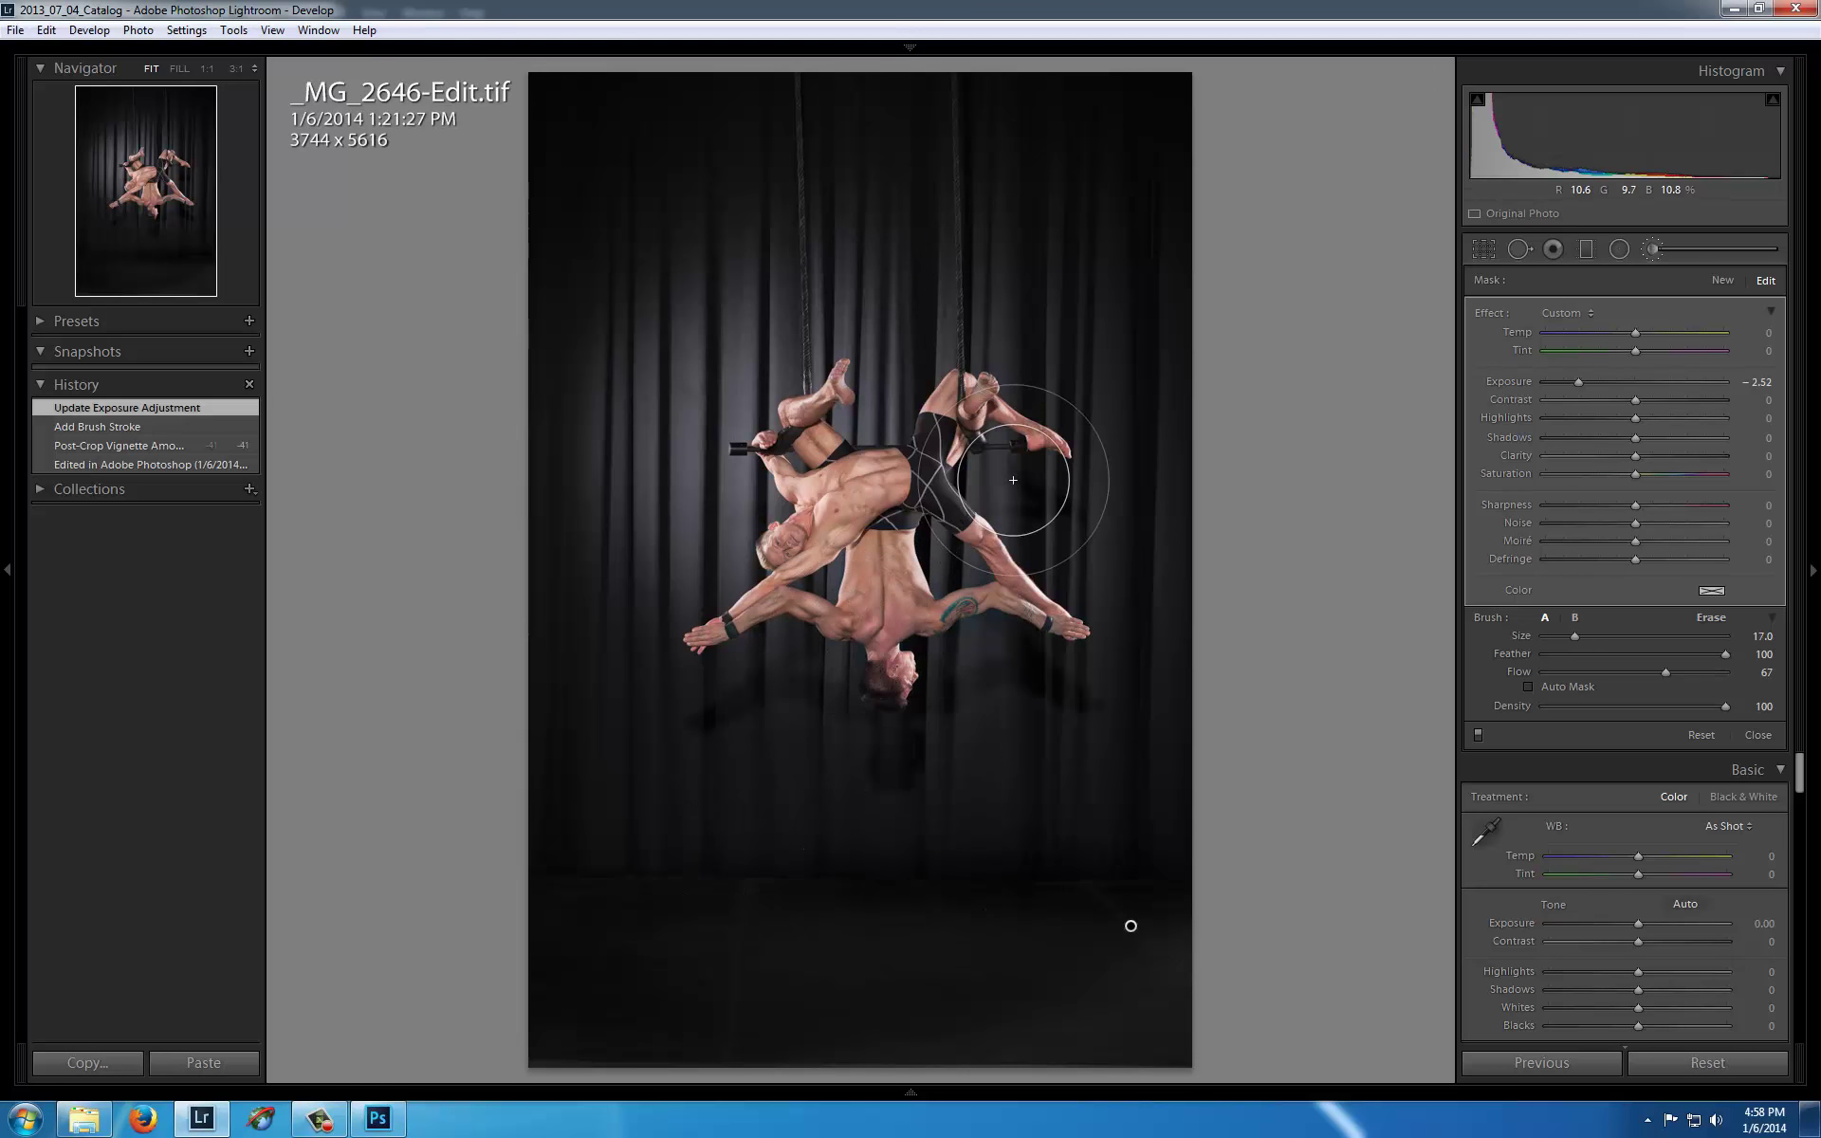
- Inspect the darkened floor at 1:1, then fit the whole photo back in view
{"action": "key", "text": "z"}
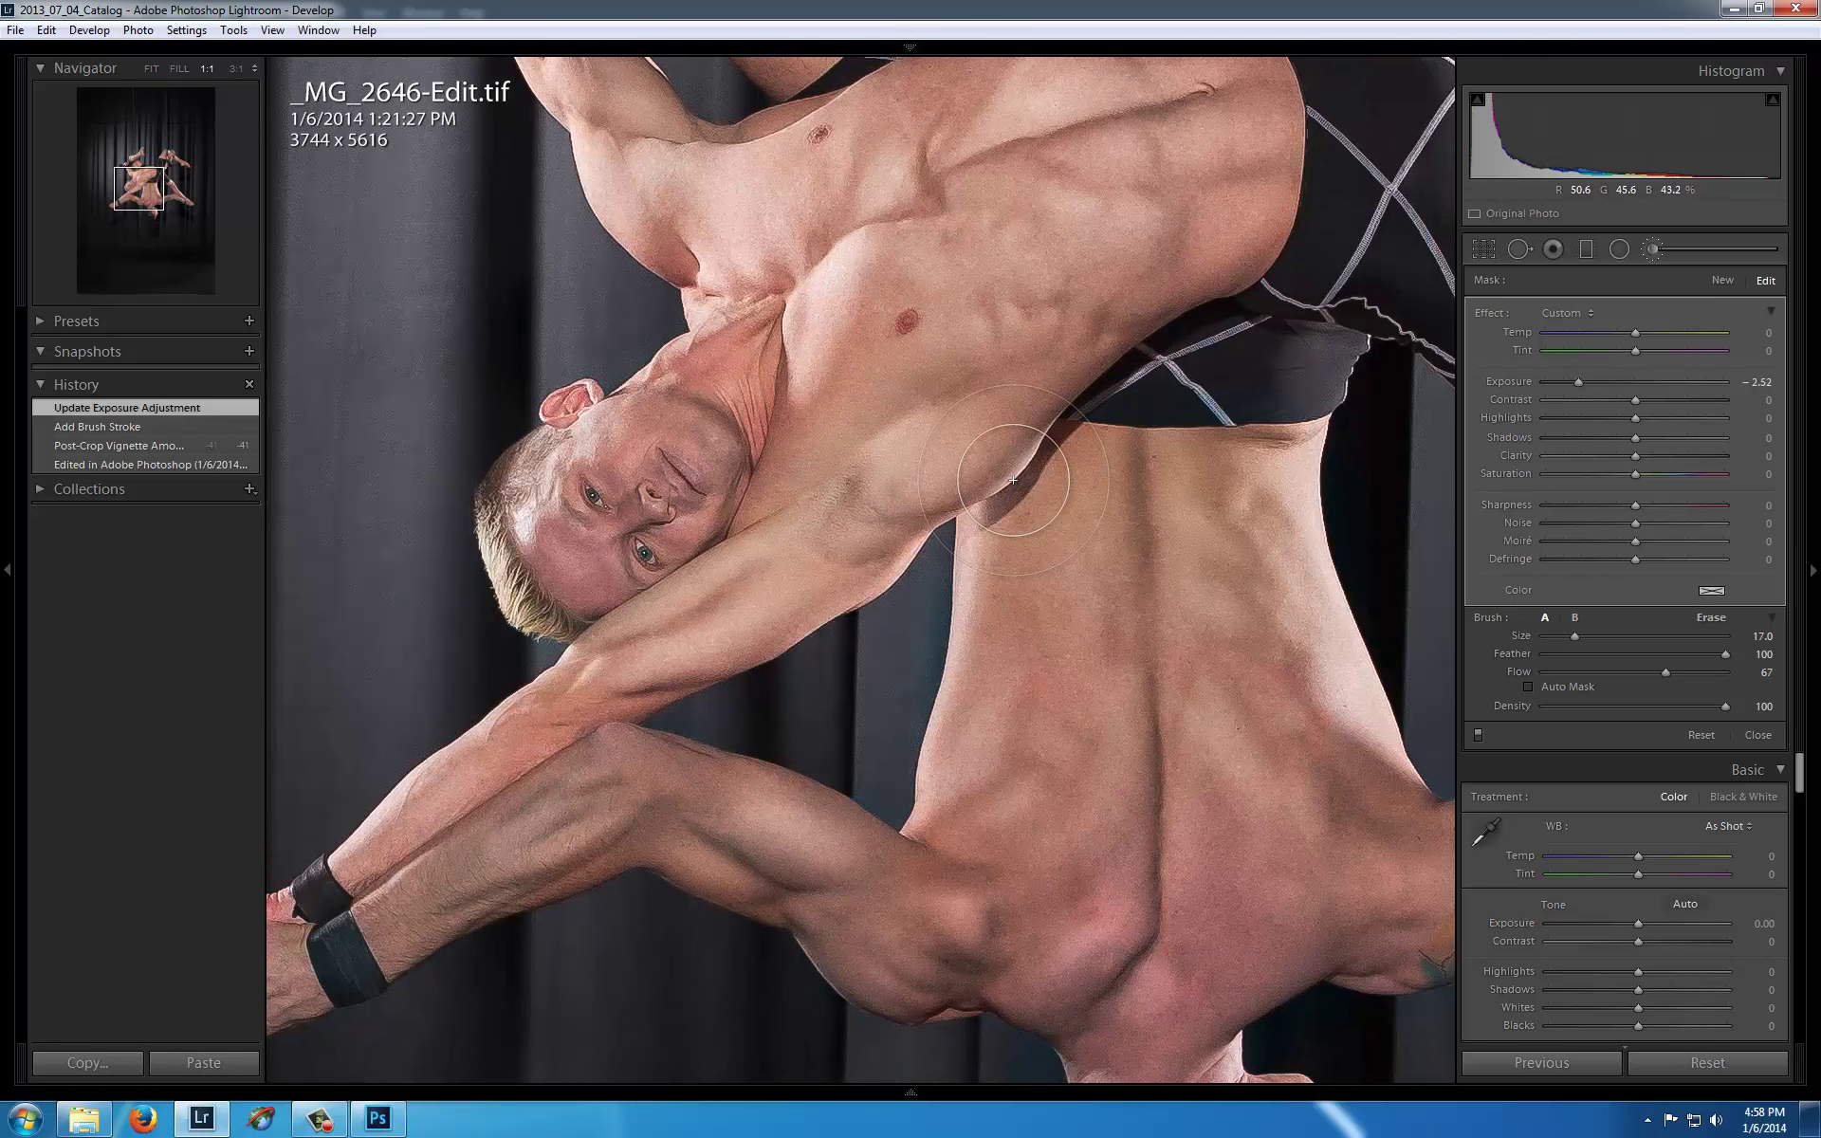
{"action": "key", "text": "z"}
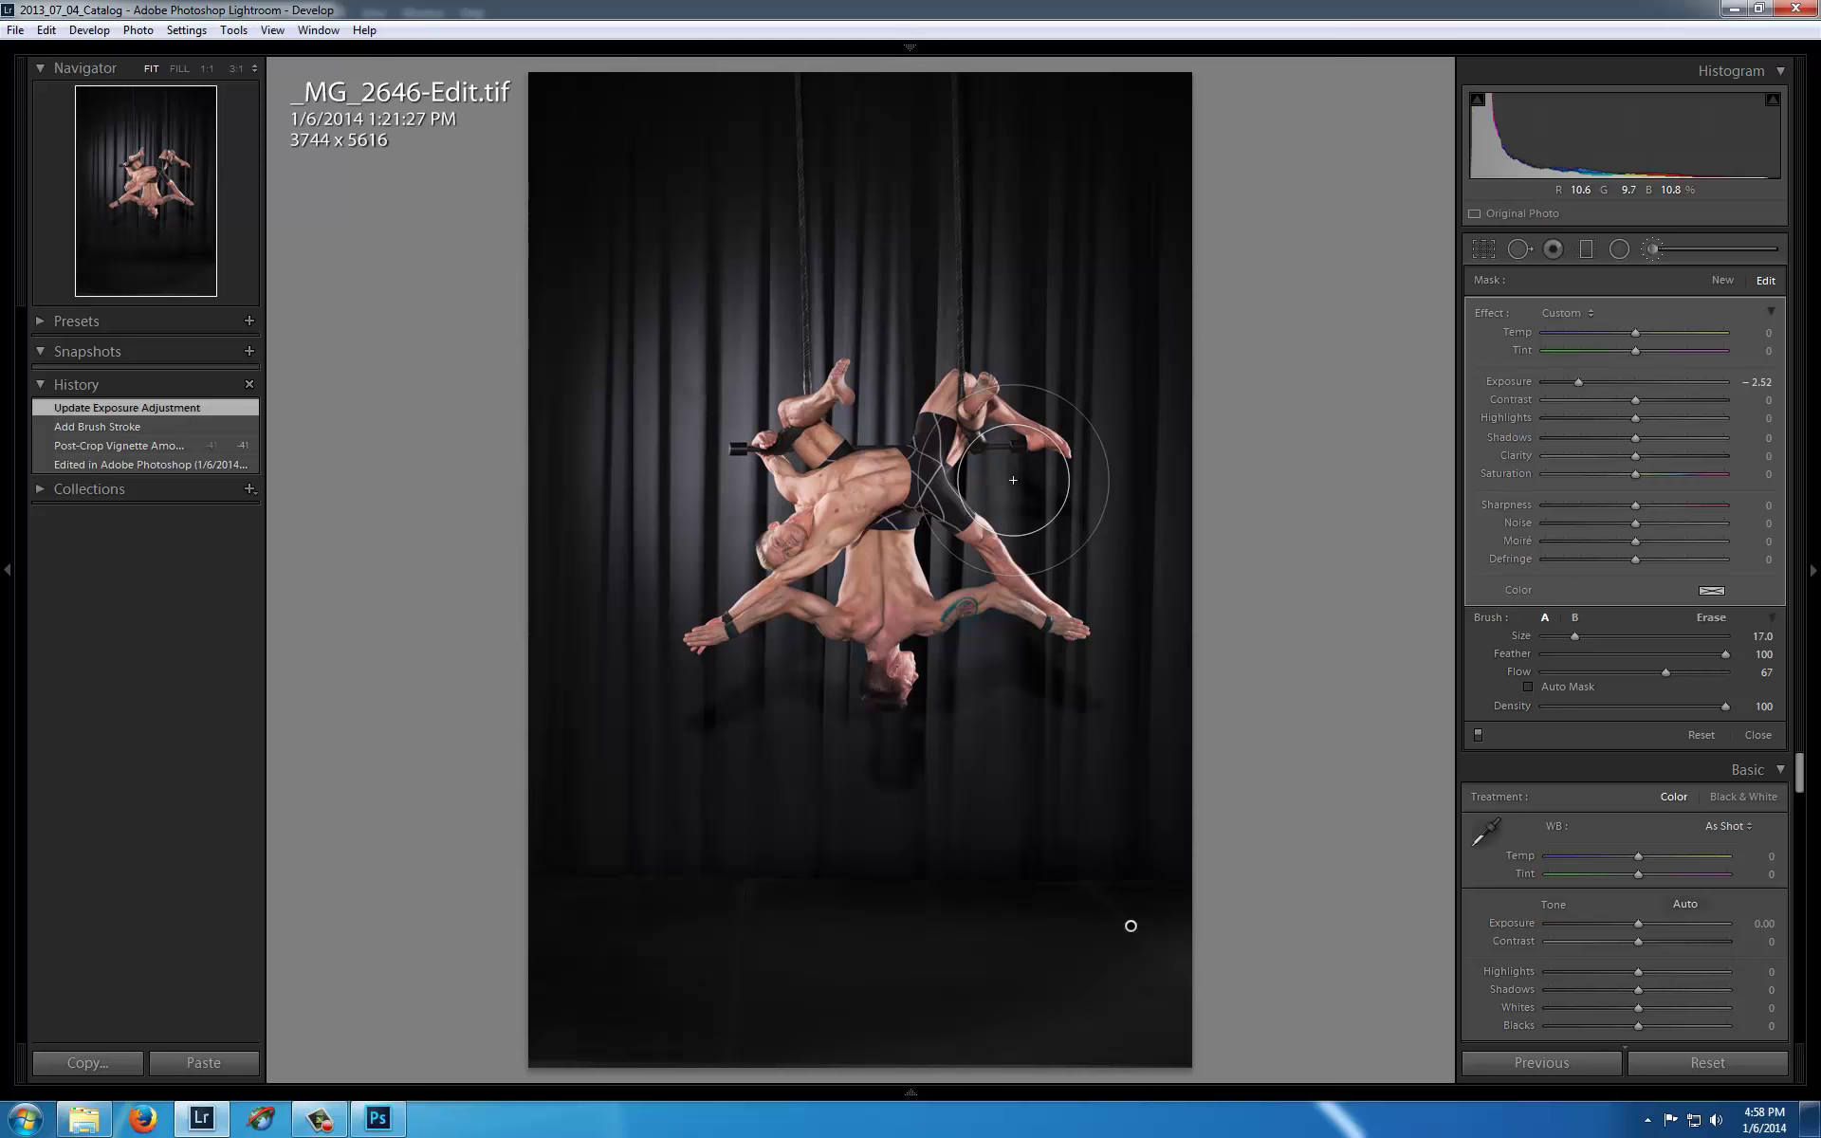
{"action": "key", "text": "ctrl+equal"}
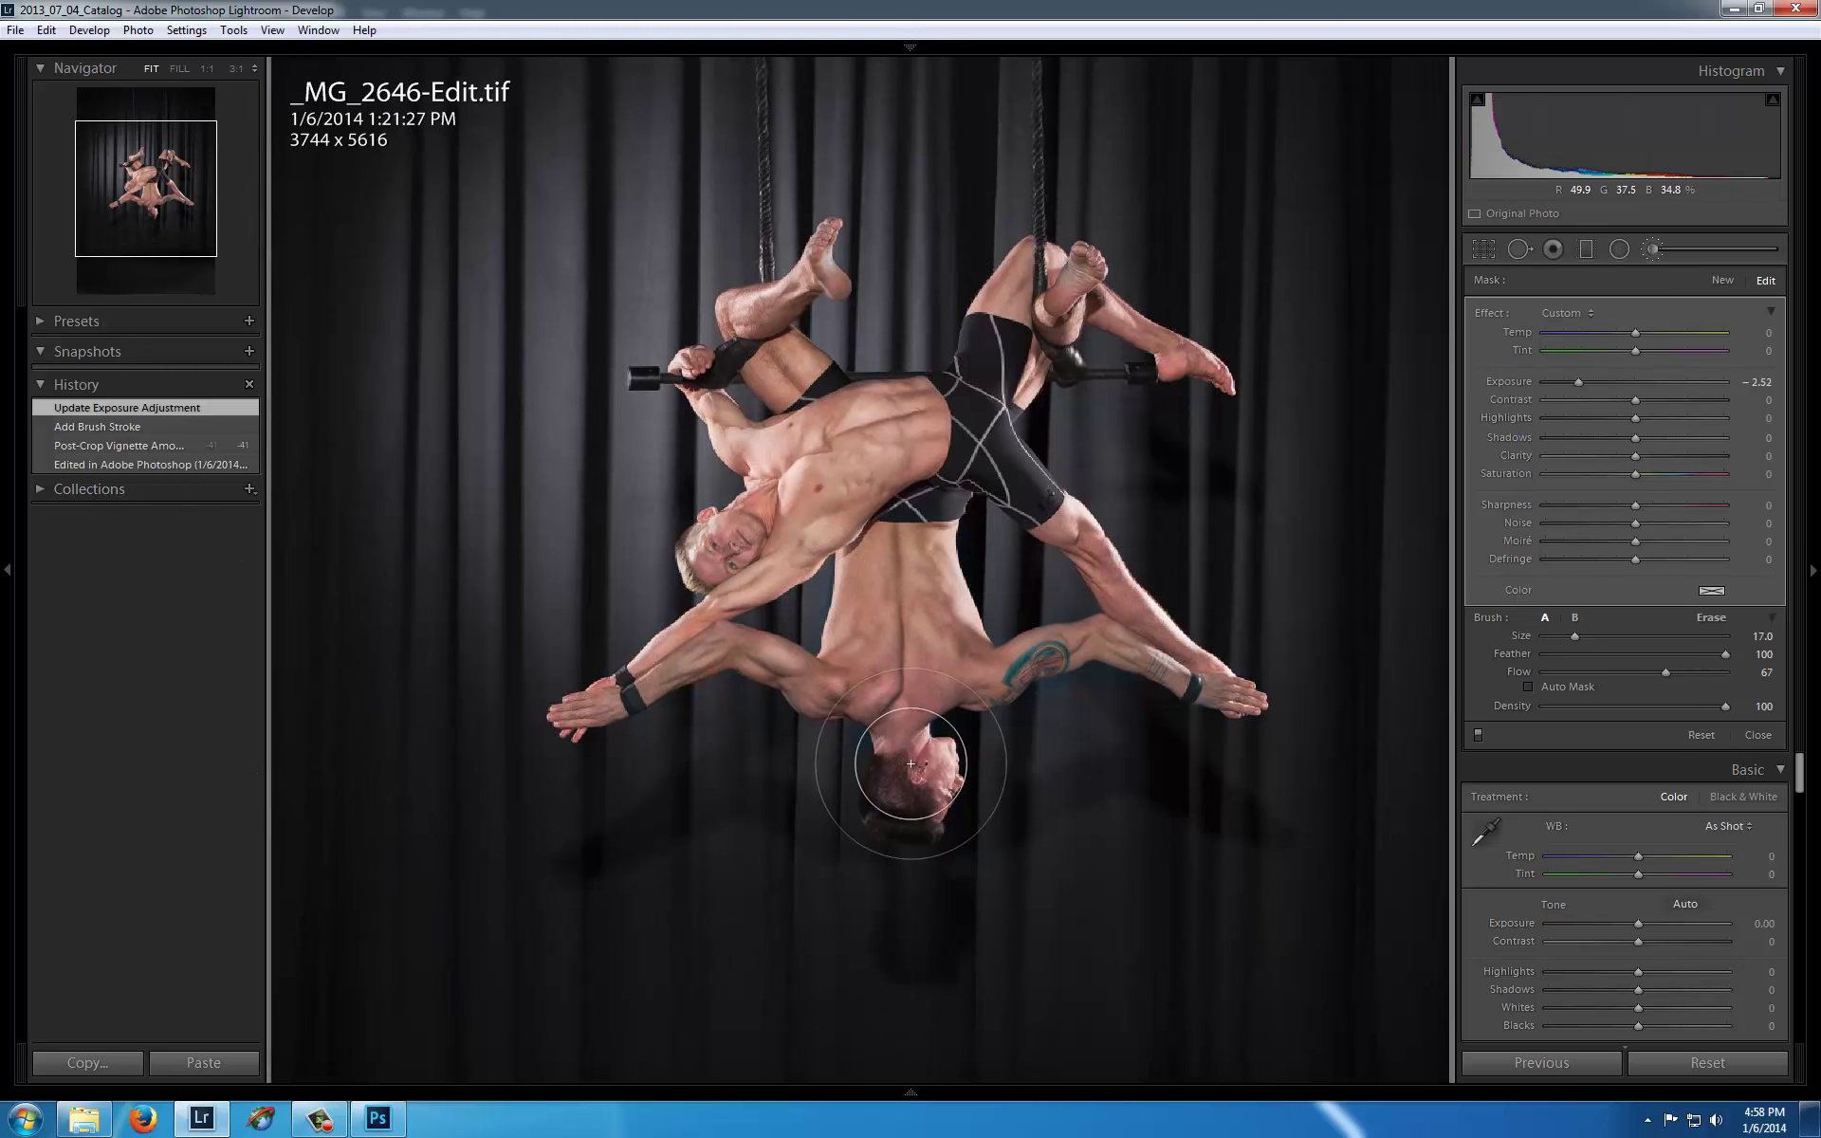
{"action": "key", "text": "ctrl+minus"}
- Open the raw _MG_2646.CR2 in Develop and revert it to its Import history state
{"action": "key", "text": "g"}
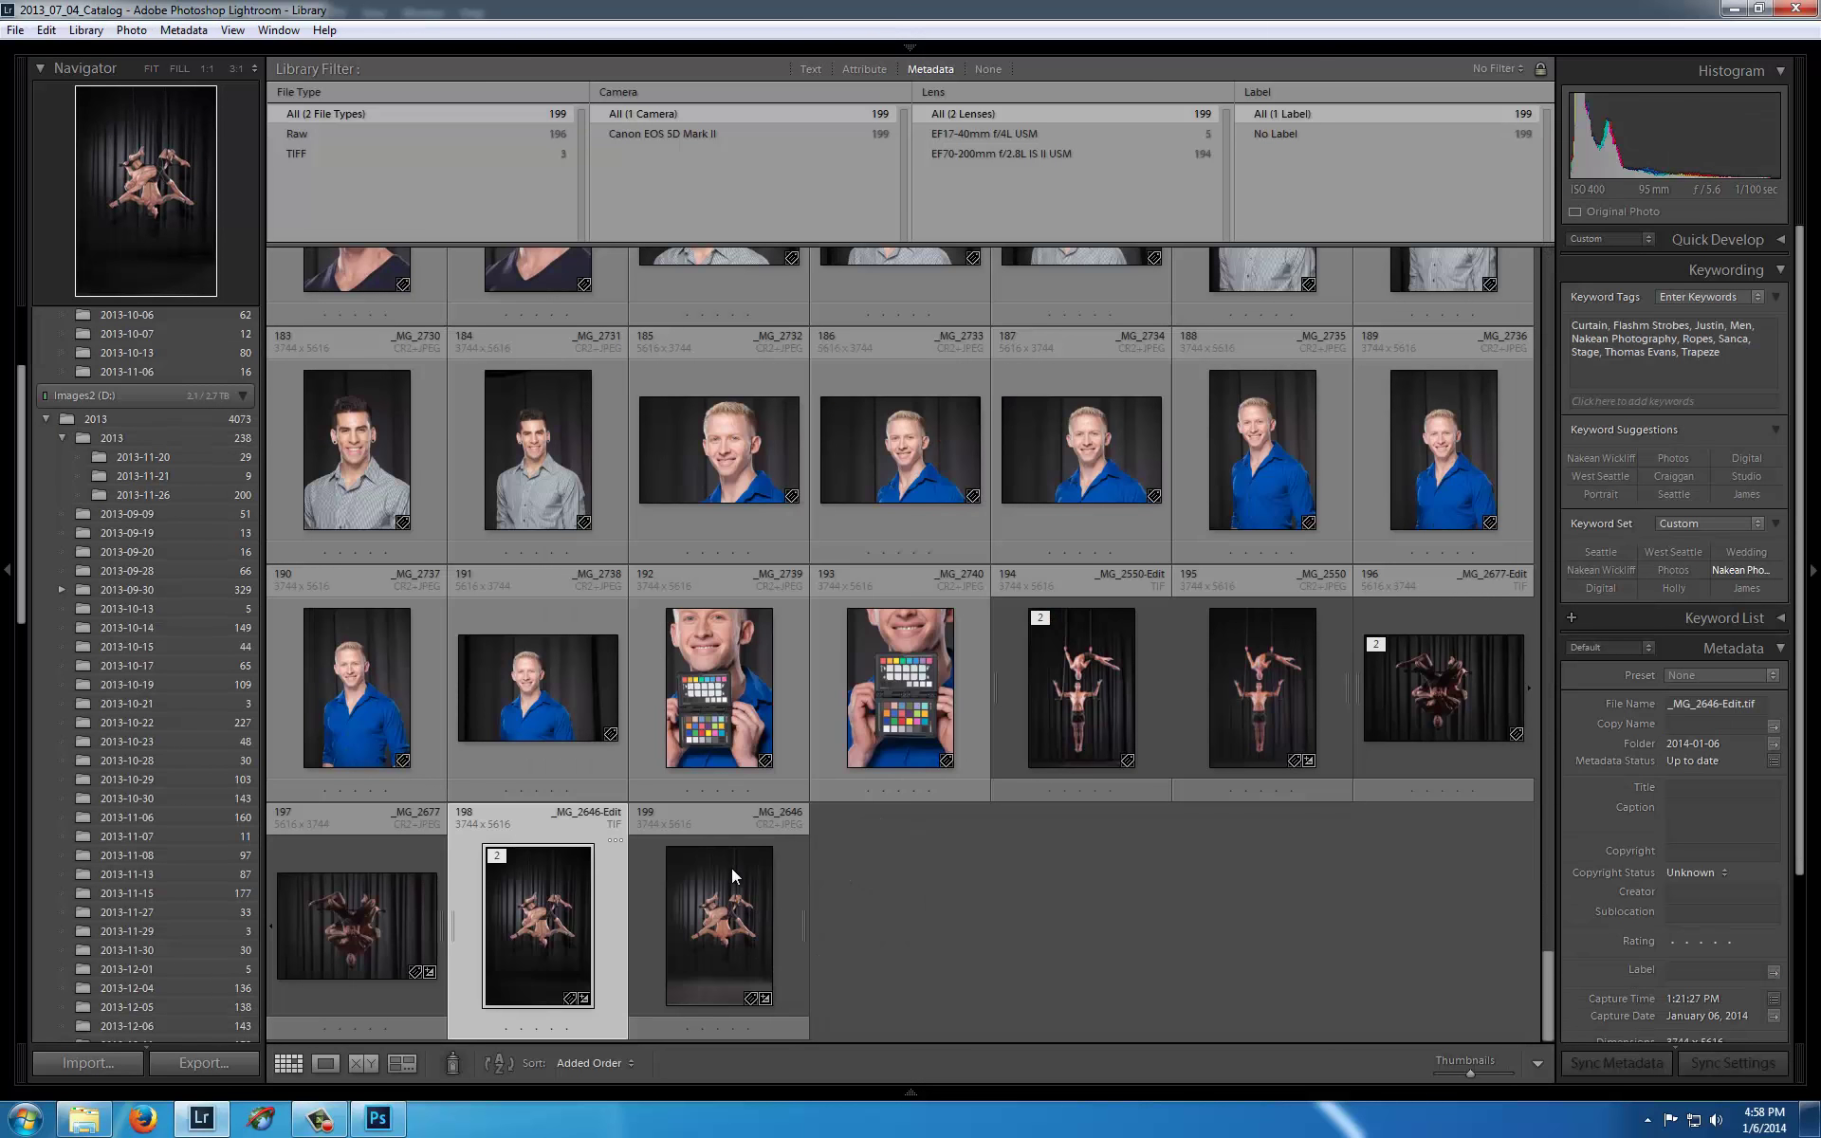
{"action": "double_click", "coordinate": [728, 926]}
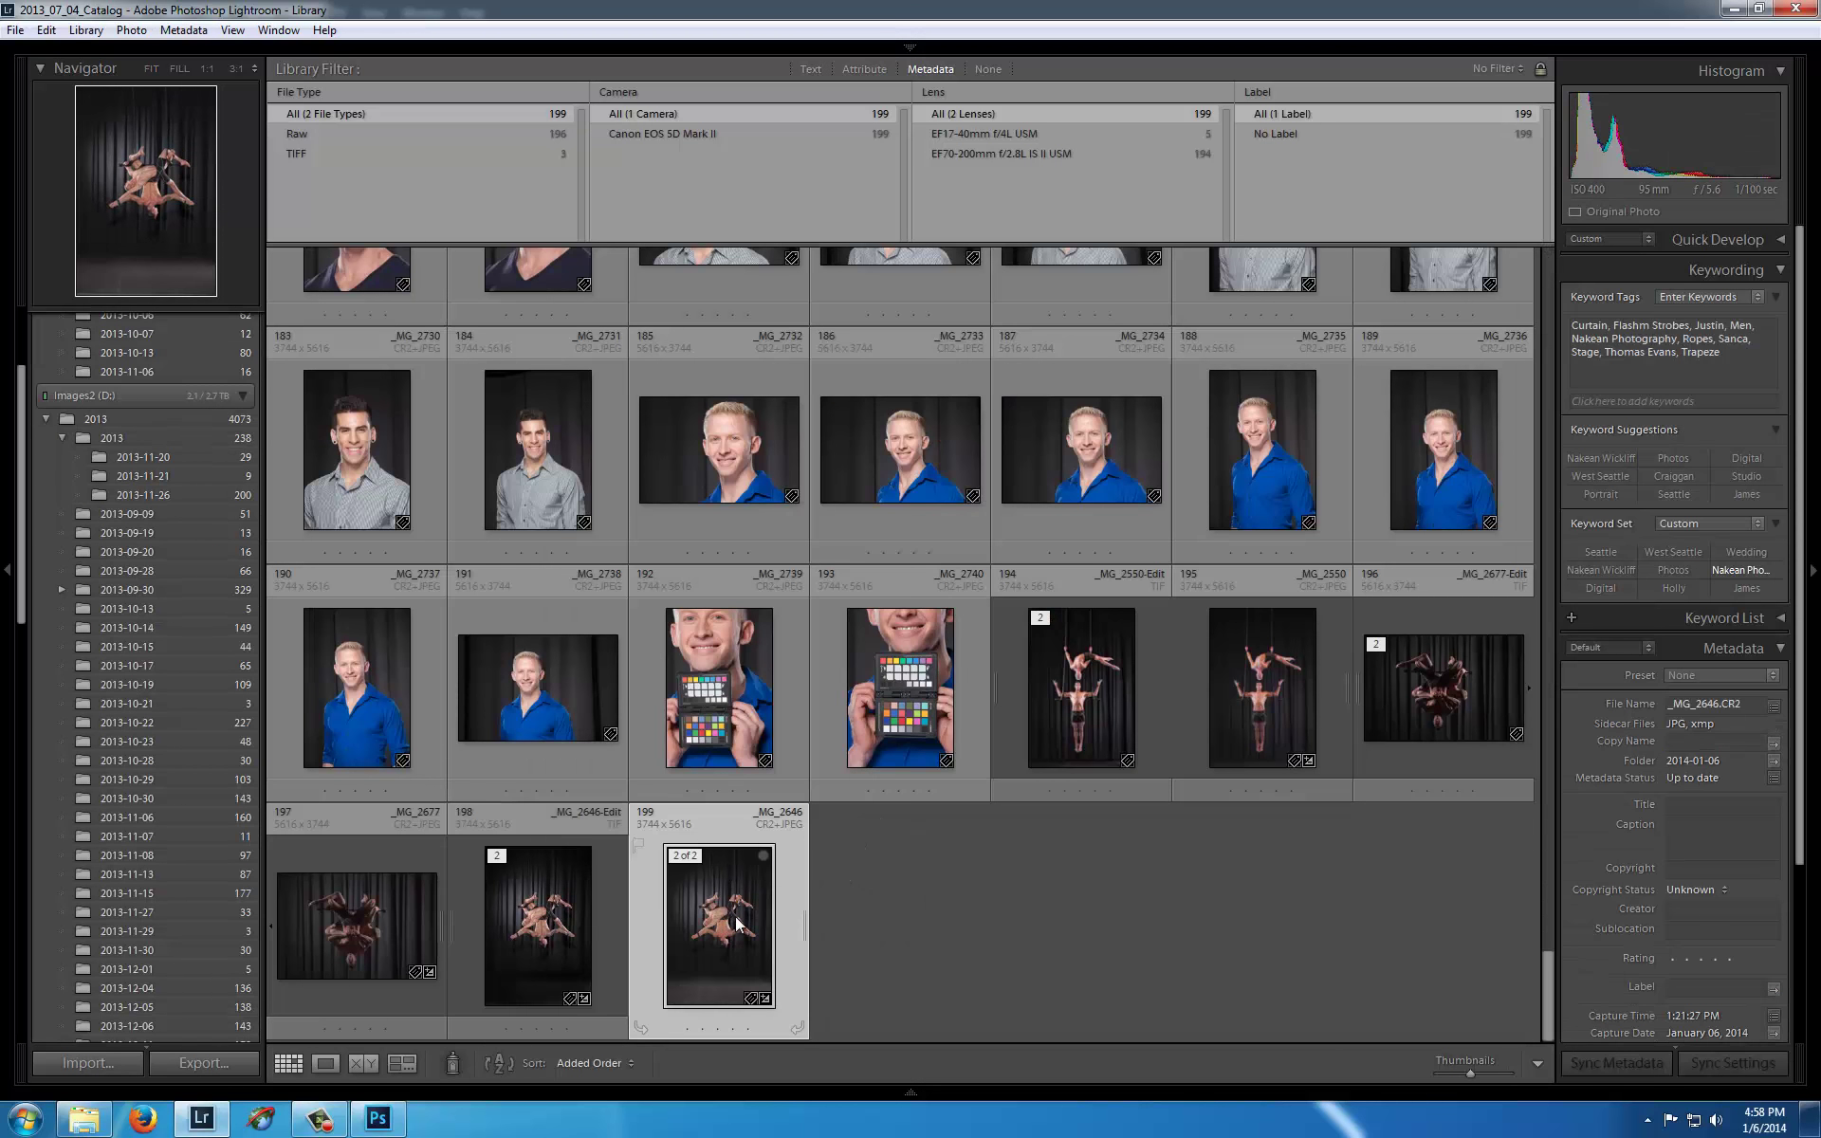
{"action": "scroll", "coordinate": [189, 759], "scroll_direction": "down", "scroll_amount": 5}
{"action": "scroll", "coordinate": [180, 590], "scroll_direction": "up", "scroll_amount": 10}
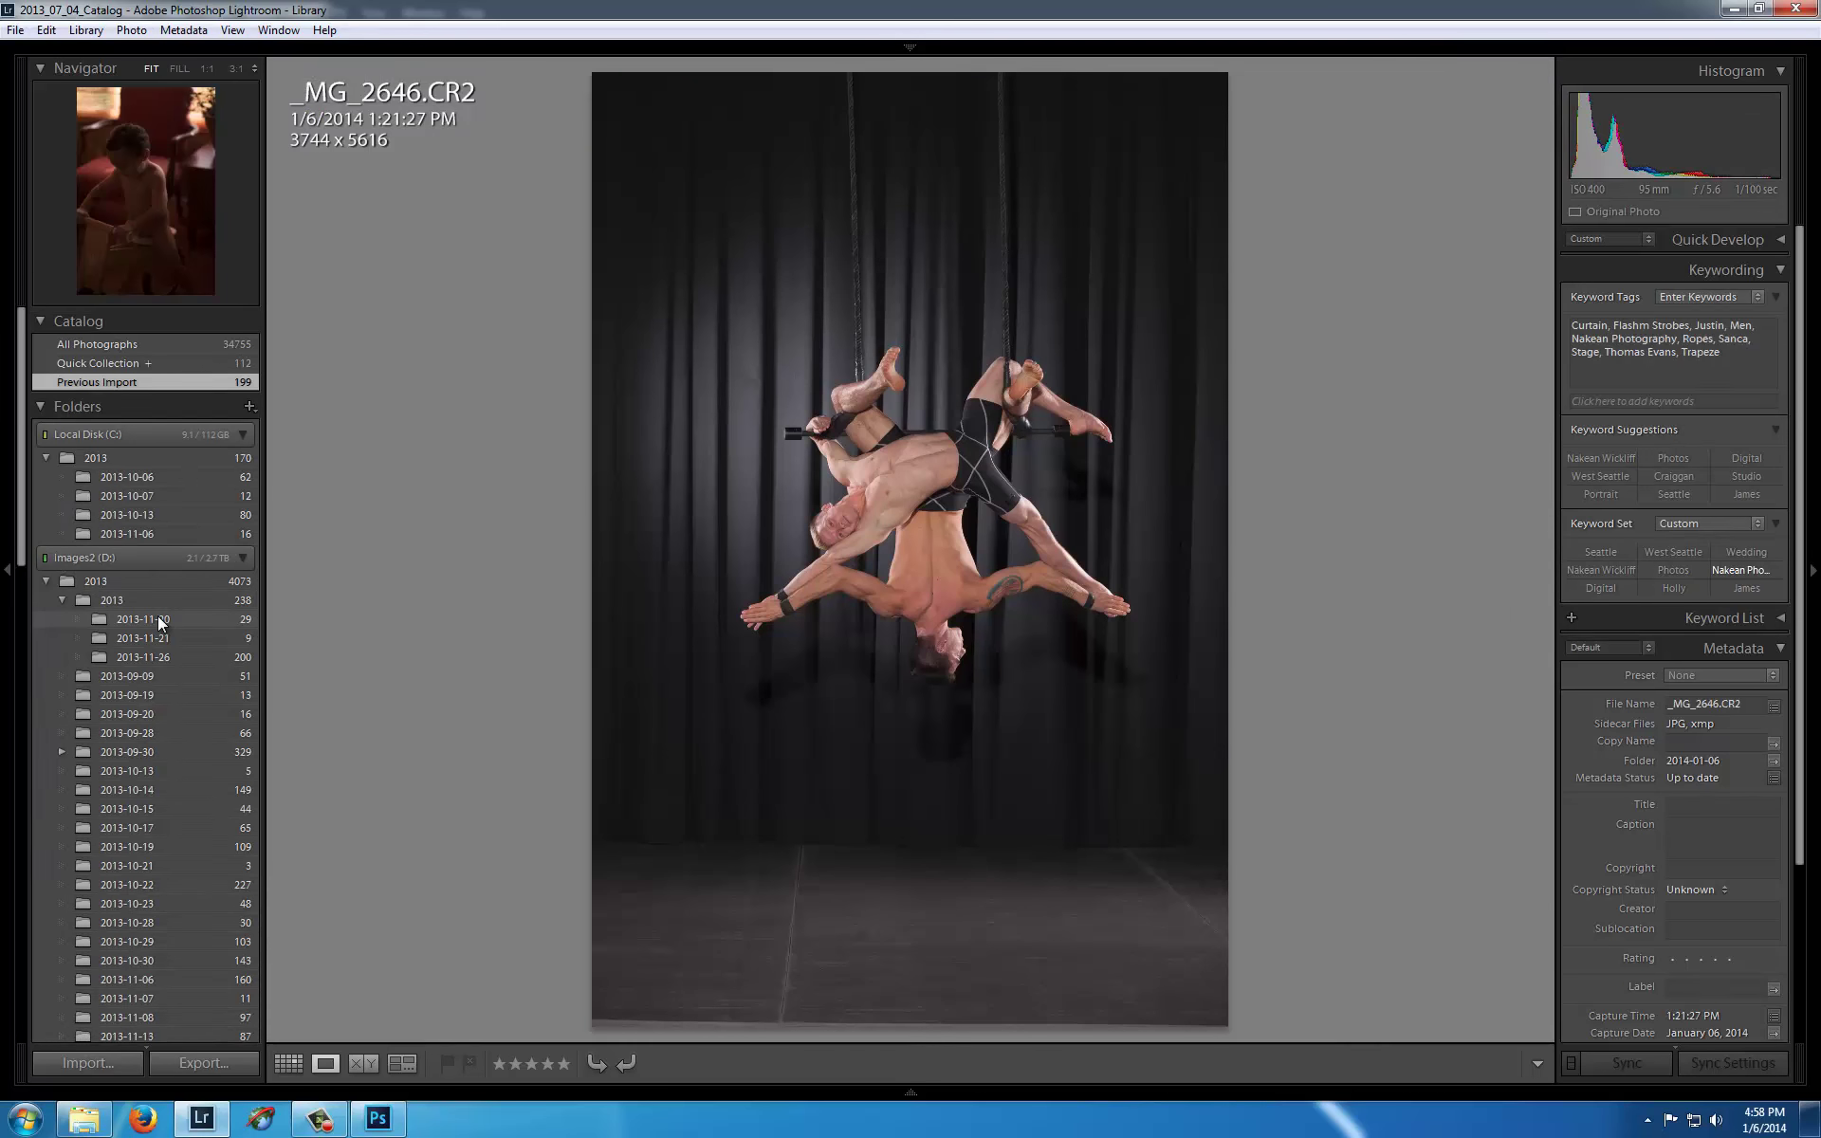
{"action": "key", "text": "d"}
{"action": "scroll", "coordinate": [112, 963], "scroll_direction": "down", "scroll_amount": 12}
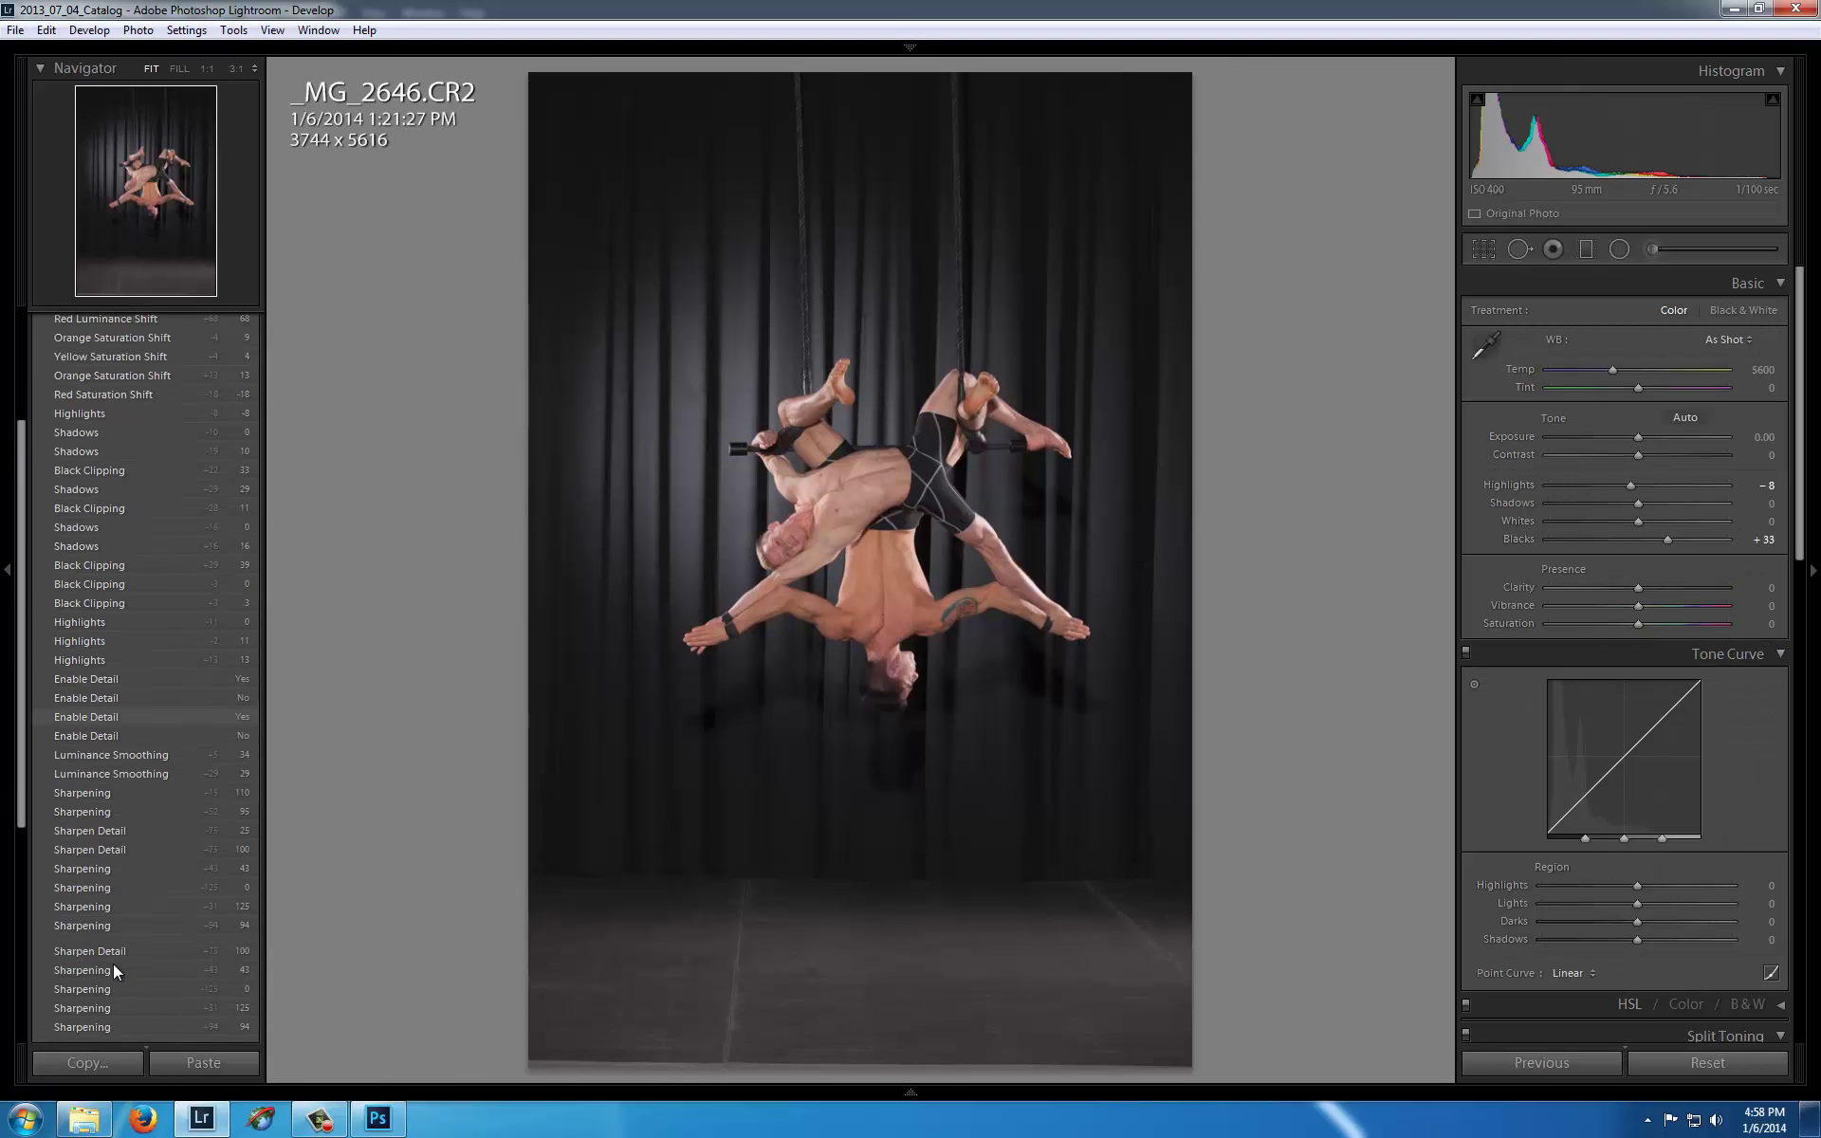
{"action": "left_click", "coordinate": [91, 999]}
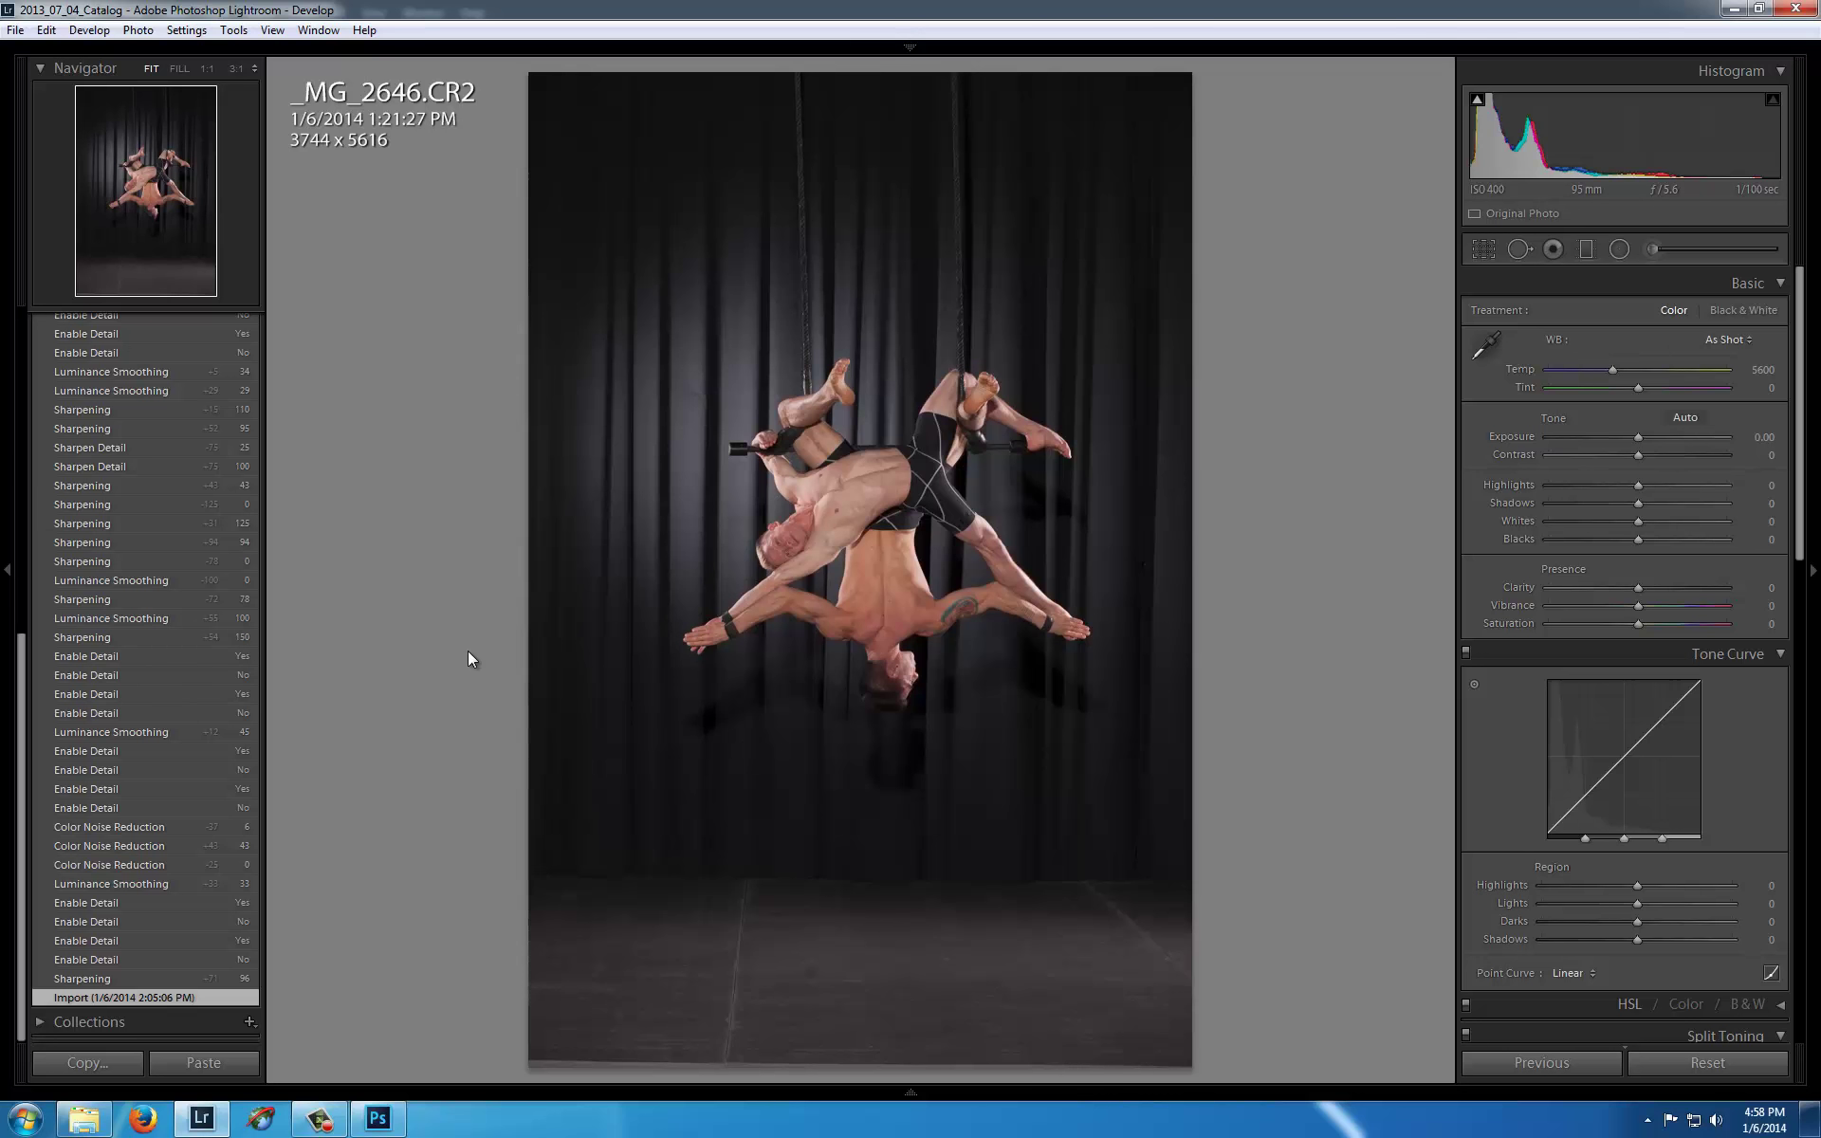
- Flip between the raw CR2 and the edited _MG_2646-Edit.tif, ending on the TIF
{"action": "key", "text": "Right"}
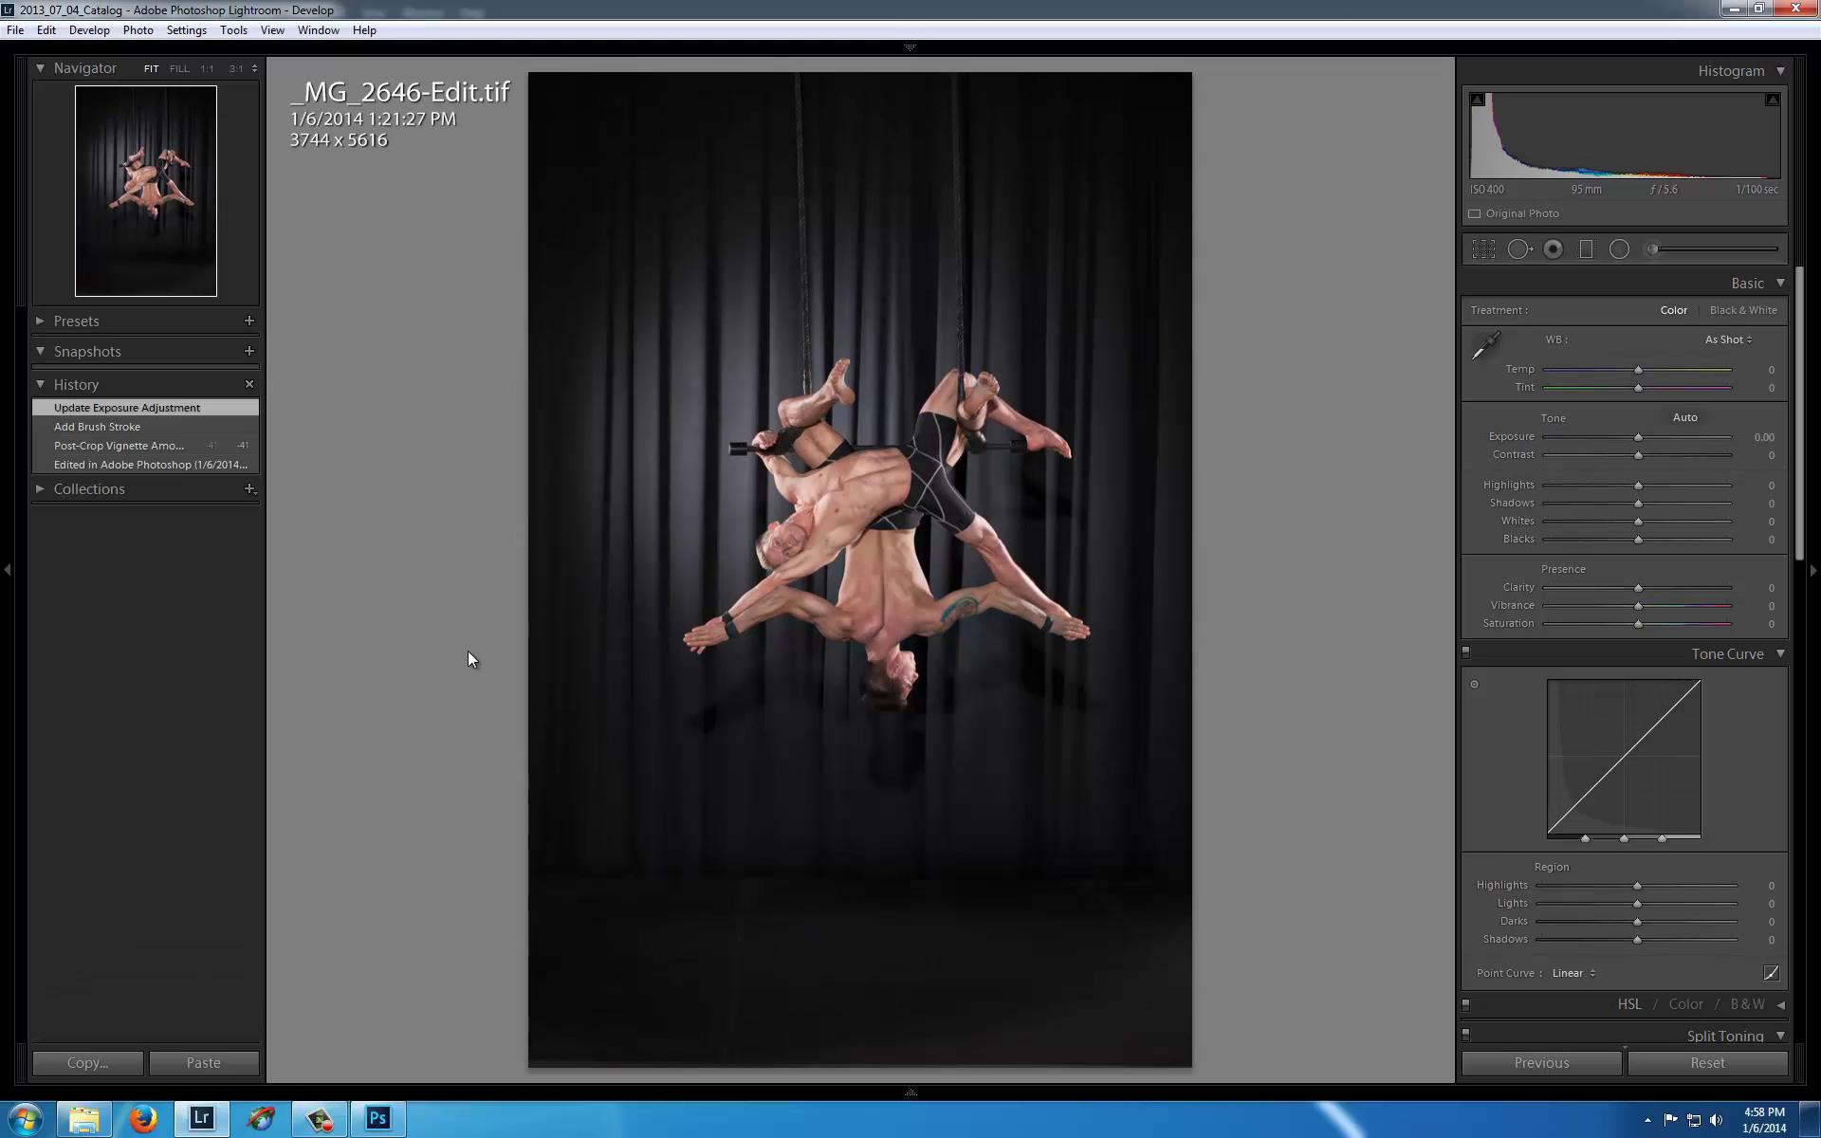
{"action": "key", "text": "Left"}
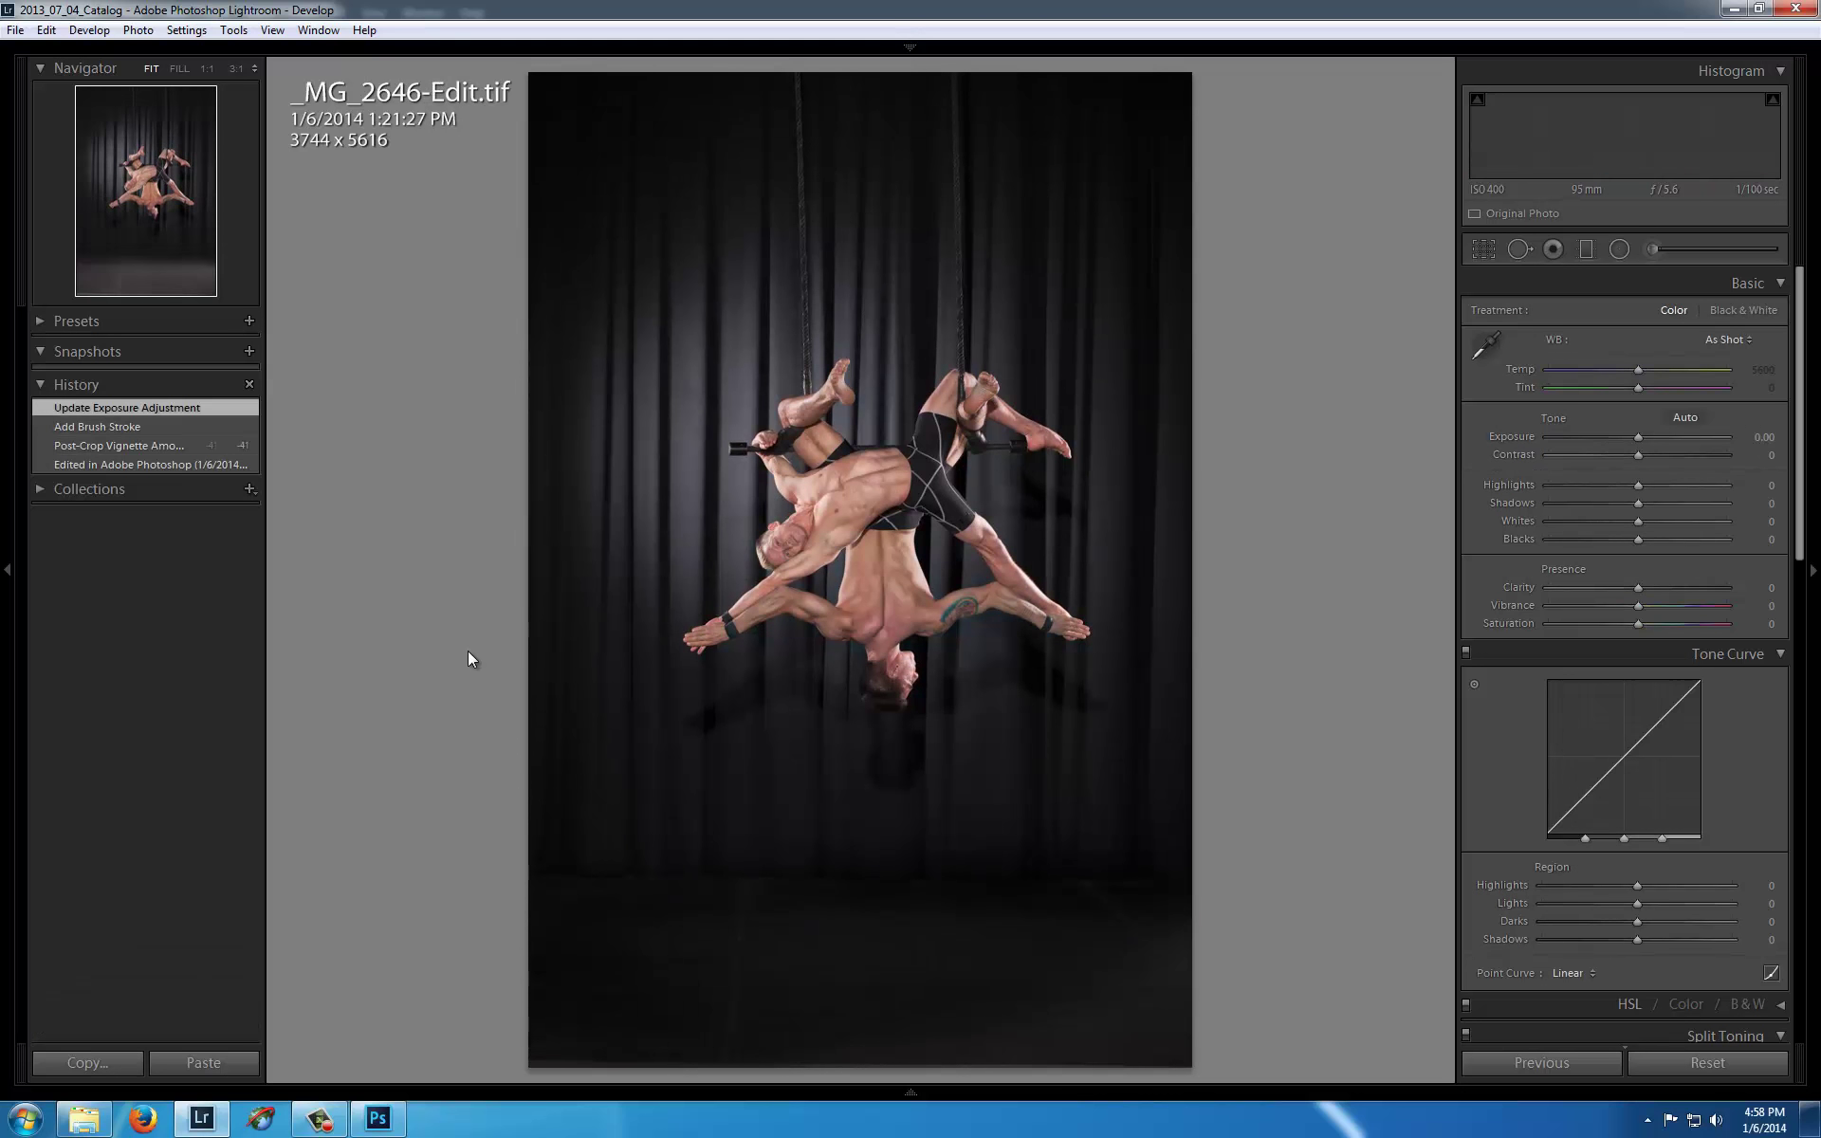
{"action": "key", "text": "Right"}
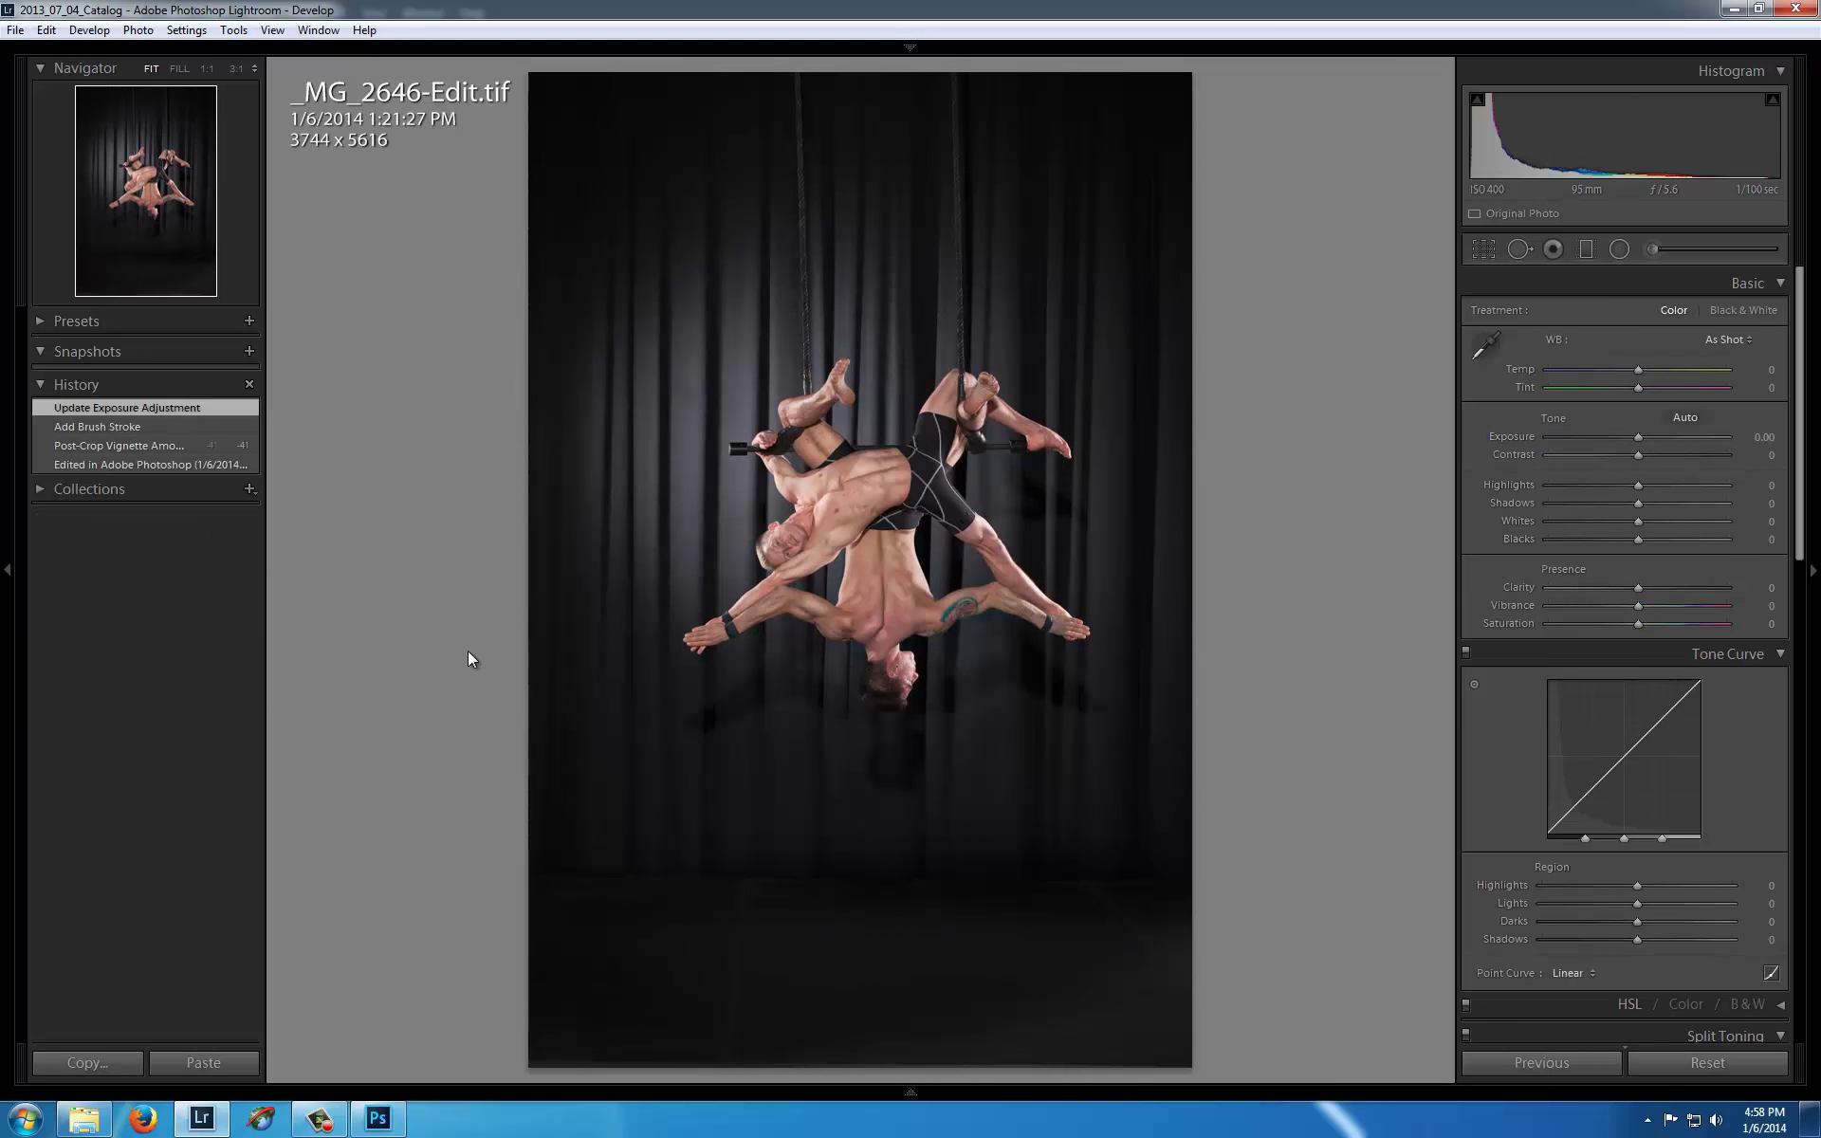